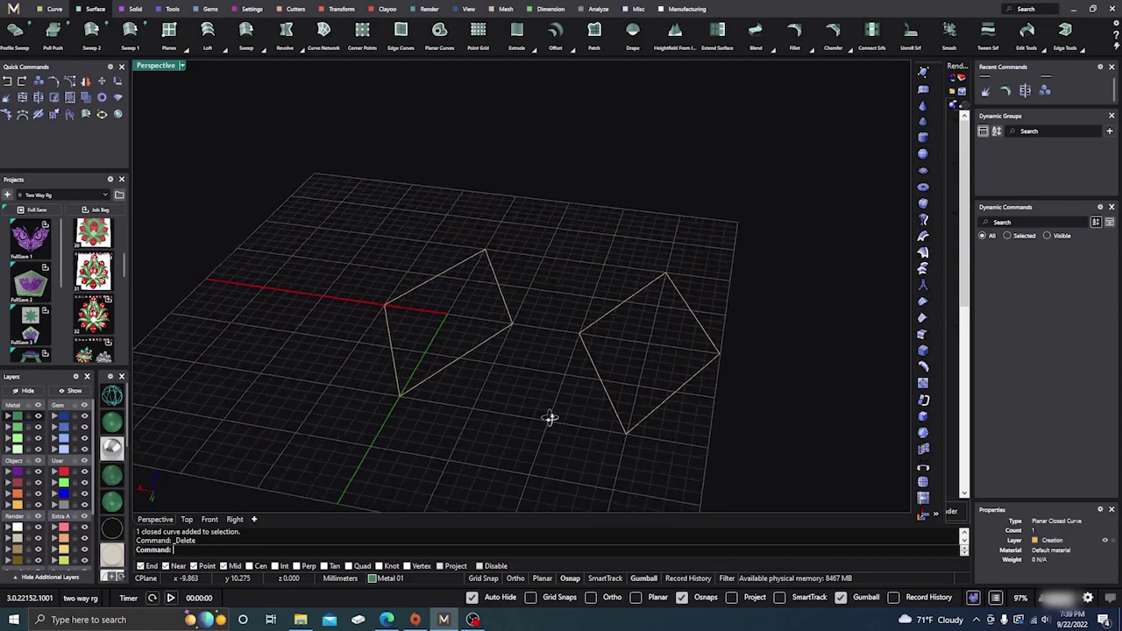
{"action": "scroll", "coordinate": [577, 340], "scroll_direction": "up", "scroll_amount": 4}
{"action": "scroll", "coordinate": [575, 337], "scroll_direction": "down", "scroll_amount": 4}
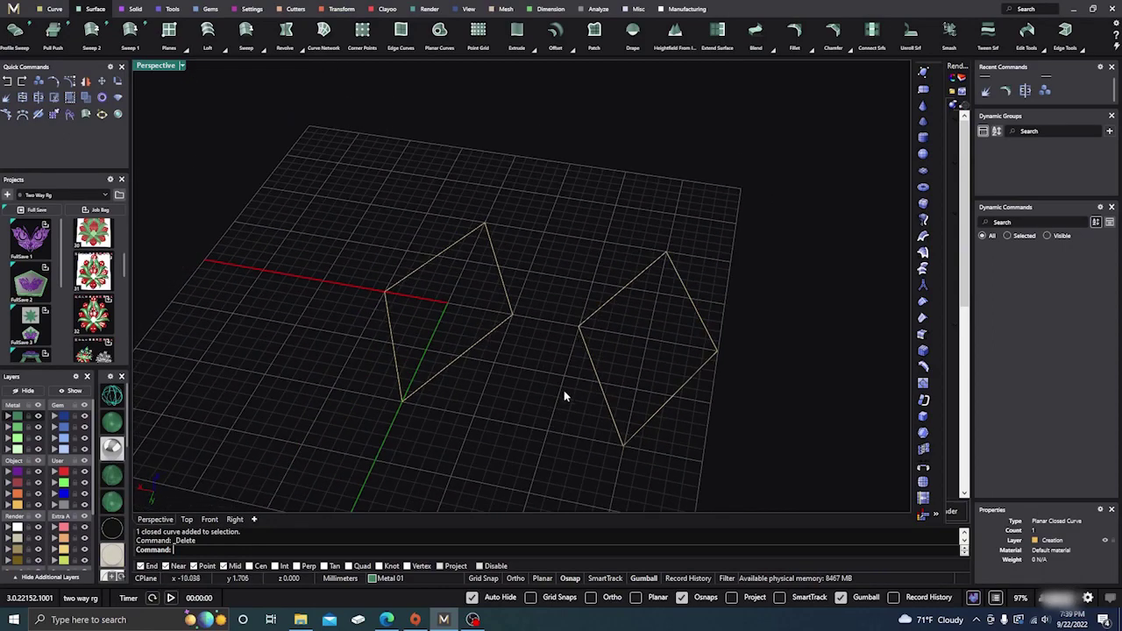
{"action": "right_click_drag", "start_coordinate": [564, 391], "coordinate": [570, 372]}
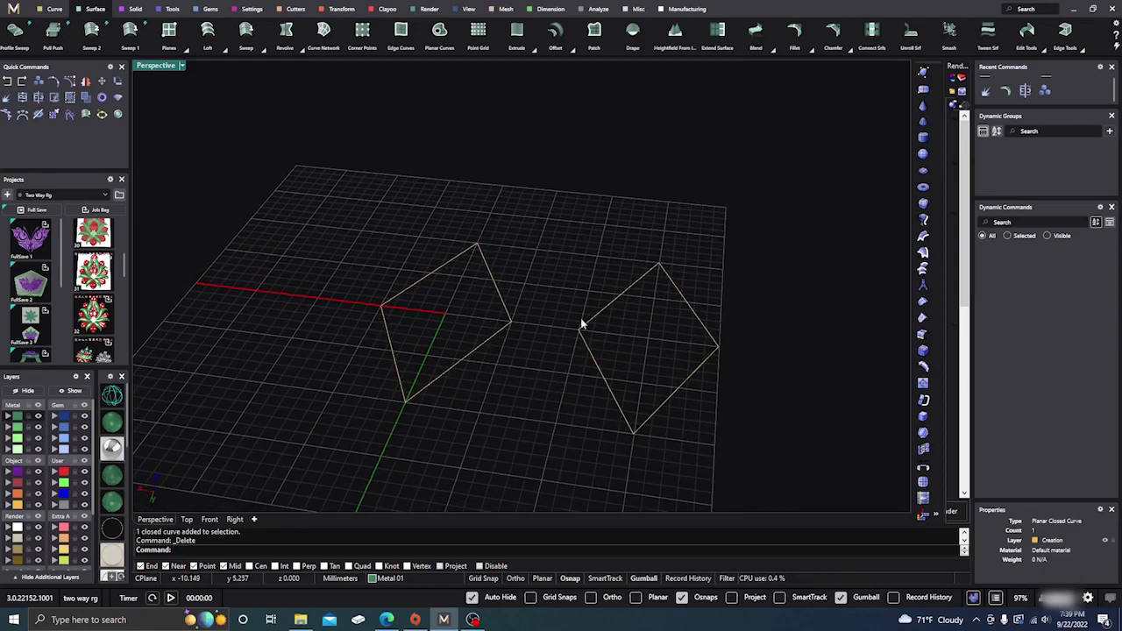
{"action": "left_click", "coordinate": [808, 49]}
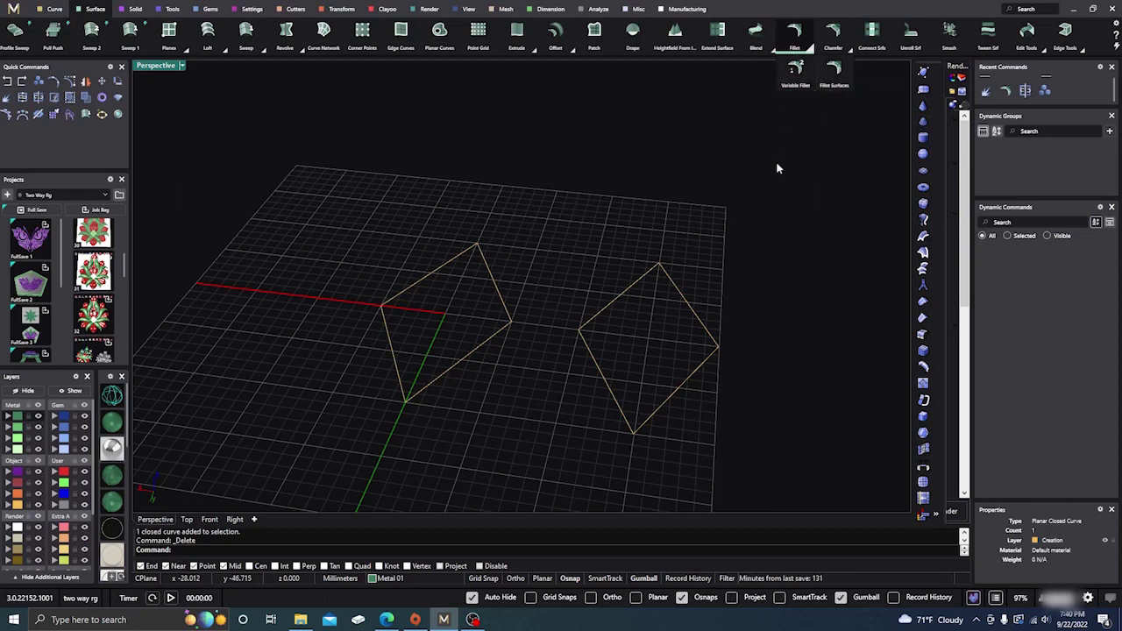
{"action": "right_click_drag", "start_coordinate": [778, 216], "coordinate": [627, 282]}
{"action": "scroll", "coordinate": [548, 299], "scroll_direction": "down", "scroll_amount": 2}
{"action": "right_click_drag", "start_coordinate": [540, 365], "coordinate": [531, 350]}
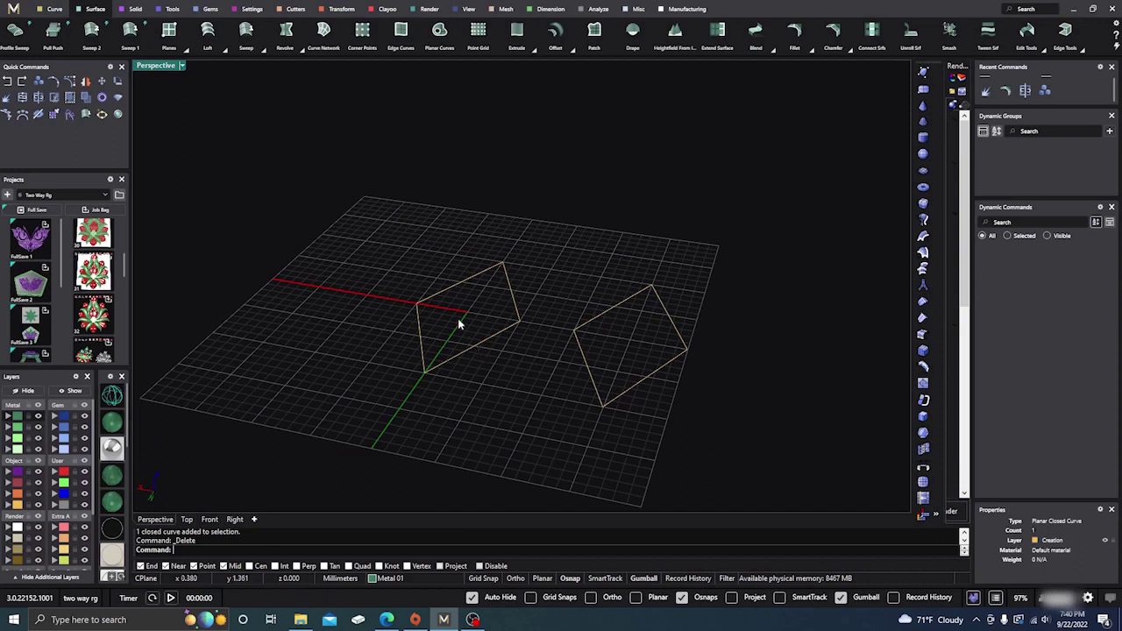
{"action": "scroll", "coordinate": [457, 318], "scroll_direction": "up", "scroll_amount": 2}
{"action": "scroll", "coordinate": [461, 321], "scroll_direction": "down", "scroll_amount": 1}
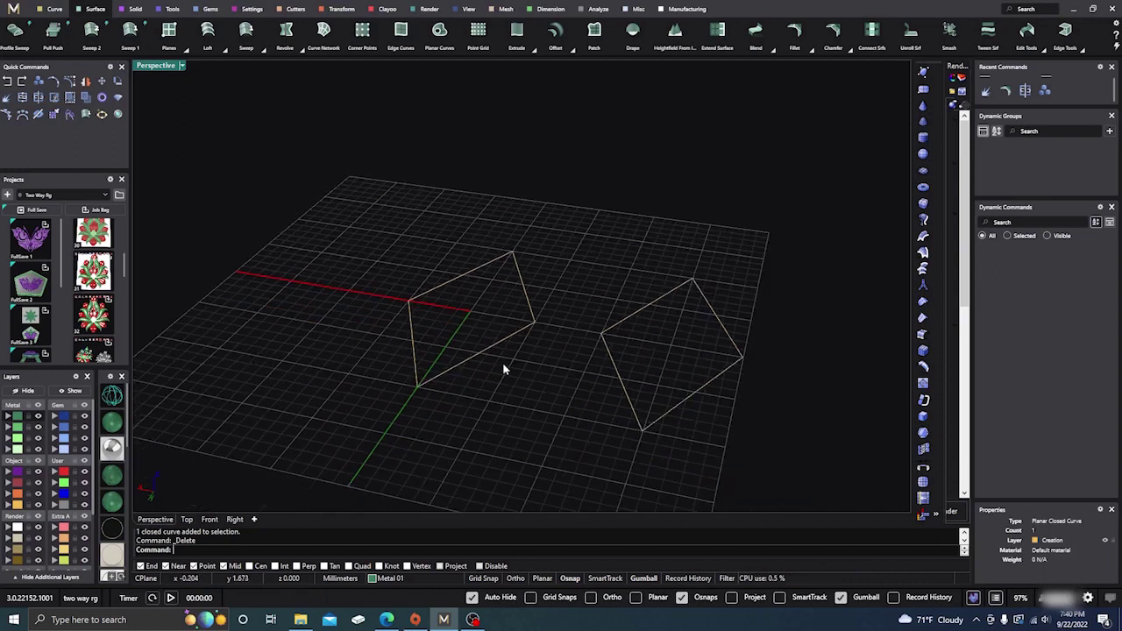
{"action": "right_click_drag", "start_coordinate": [532, 384], "coordinate": [539, 395]}
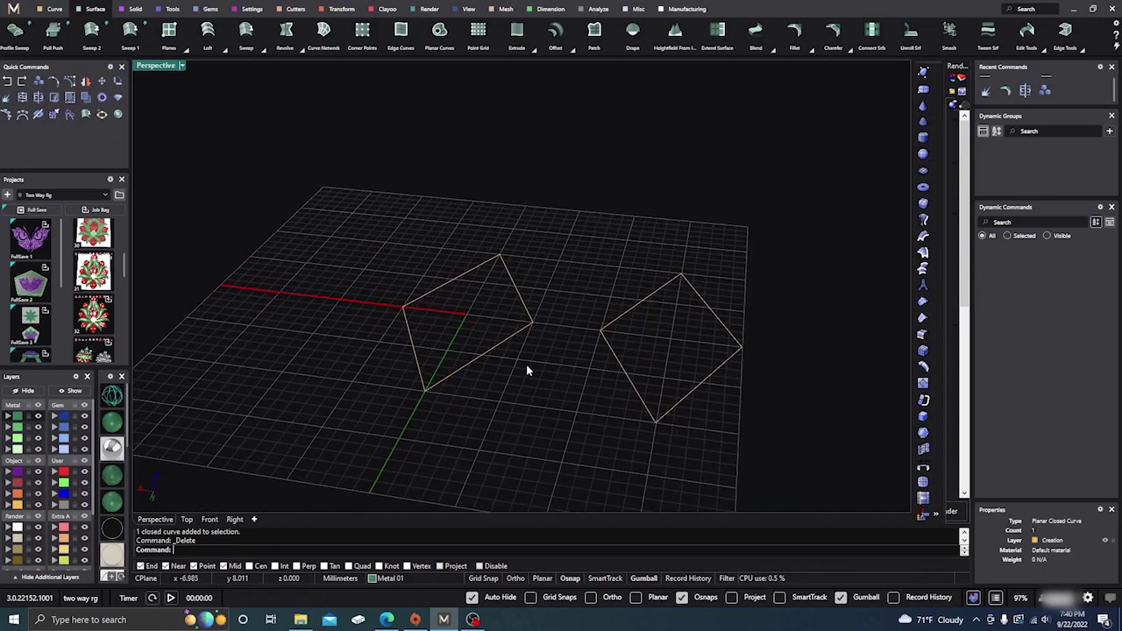
{"action": "scroll", "coordinate": [524, 368], "scroll_direction": "up", "scroll_amount": 1}
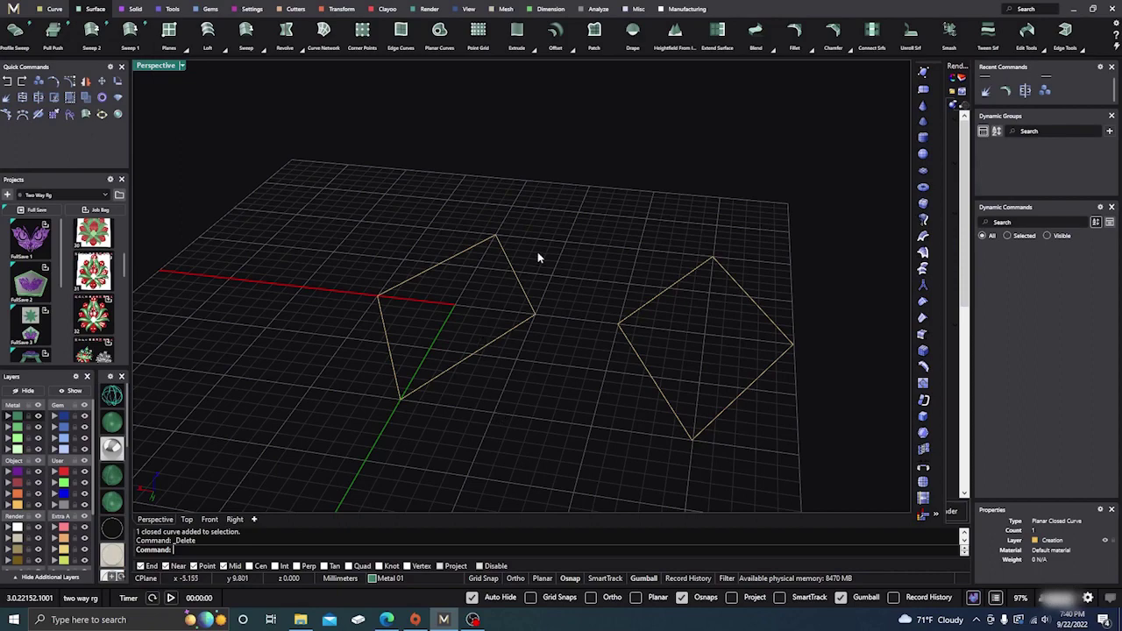
{"action": "right_click_drag", "start_coordinate": [480, 333], "coordinate": [531, 390]}
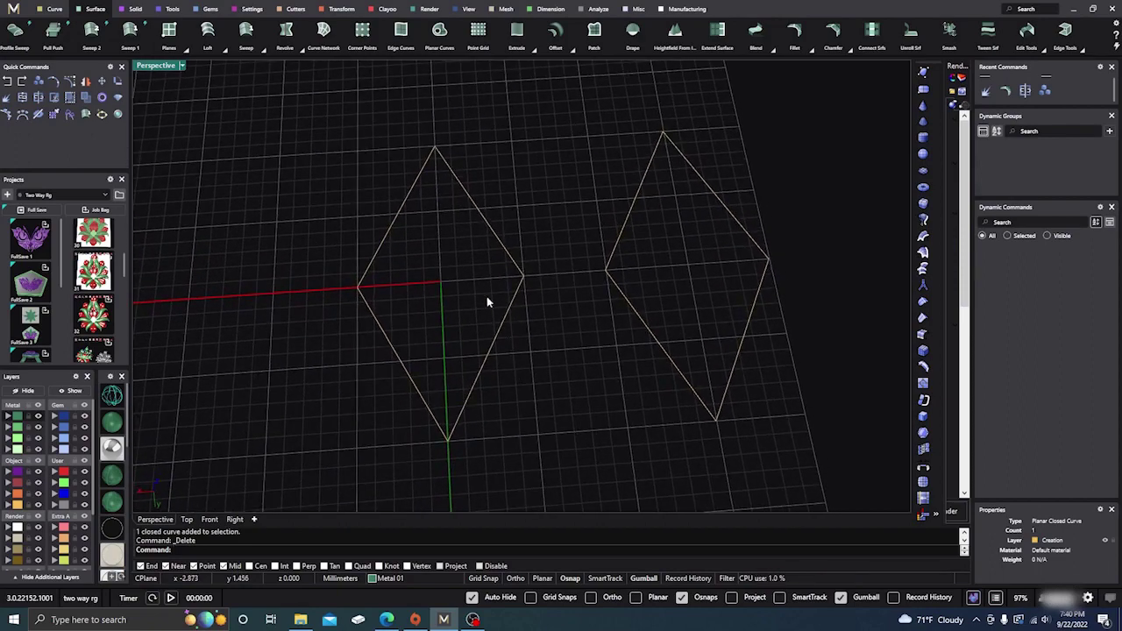
{"action": "scroll", "coordinate": [491, 285], "scroll_direction": "up", "scroll_amount": 5}
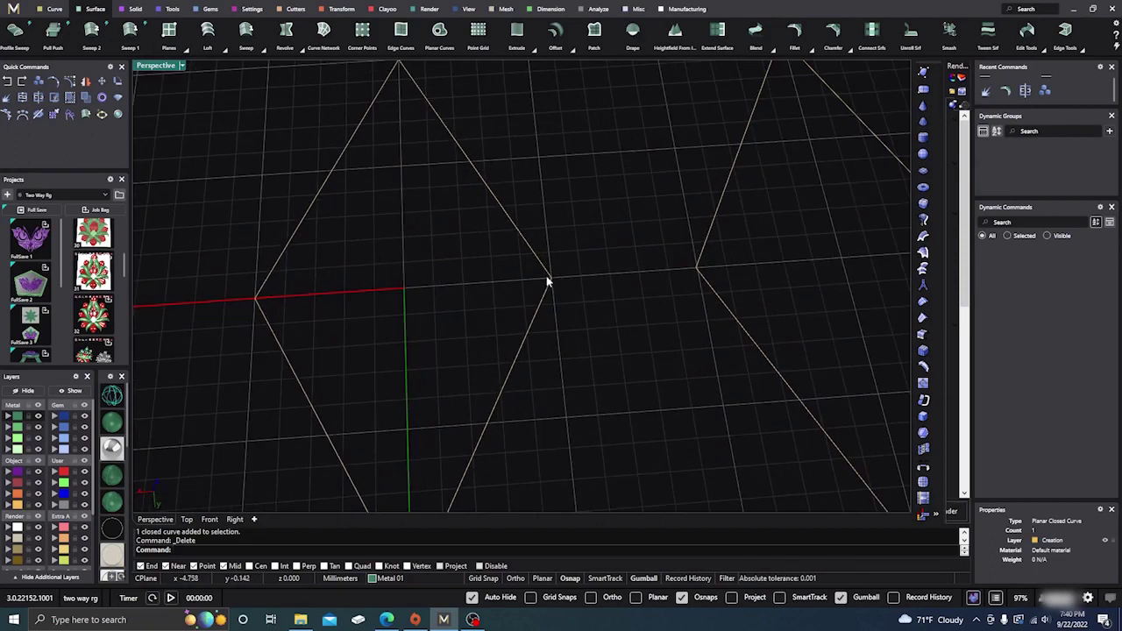
{"action": "scroll", "coordinate": [586, 325], "scroll_direction": "down", "scroll_amount": 5}
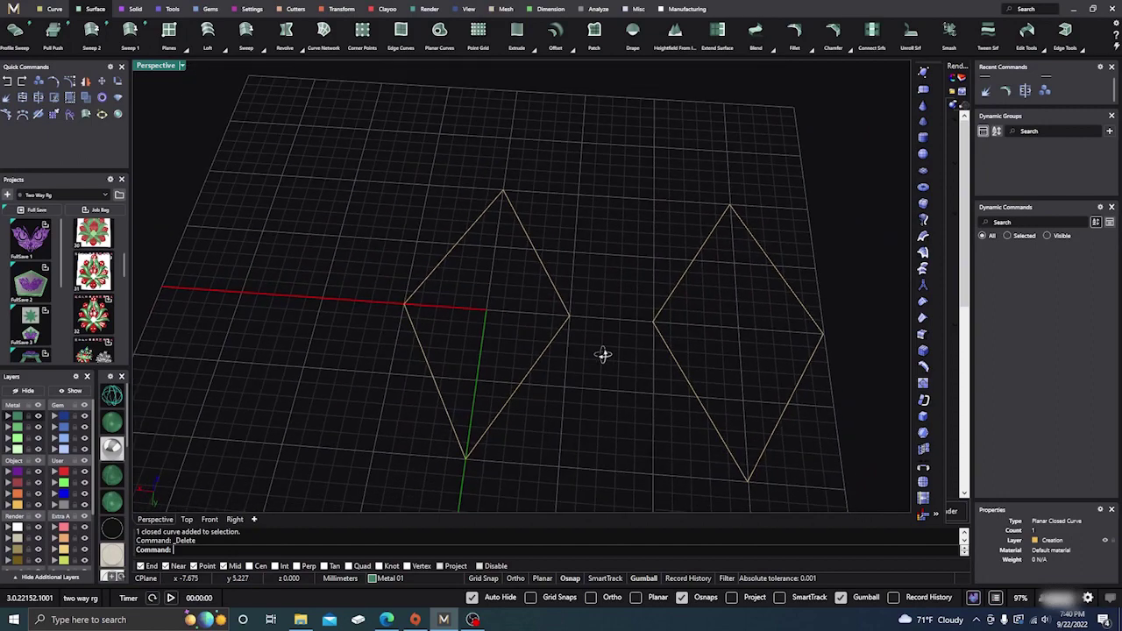
{"action": "right_click_drag", "start_coordinate": [603, 354], "coordinate": [609, 371]}
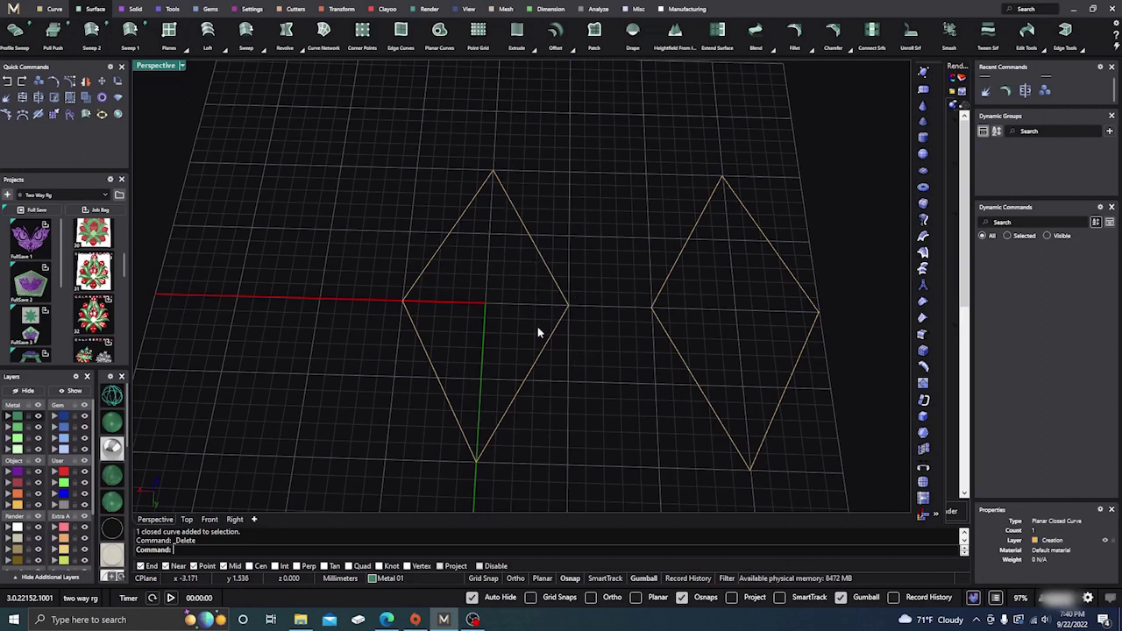
{"action": "right_click_drag", "start_coordinate": [577, 395], "coordinate": [563, 373]}
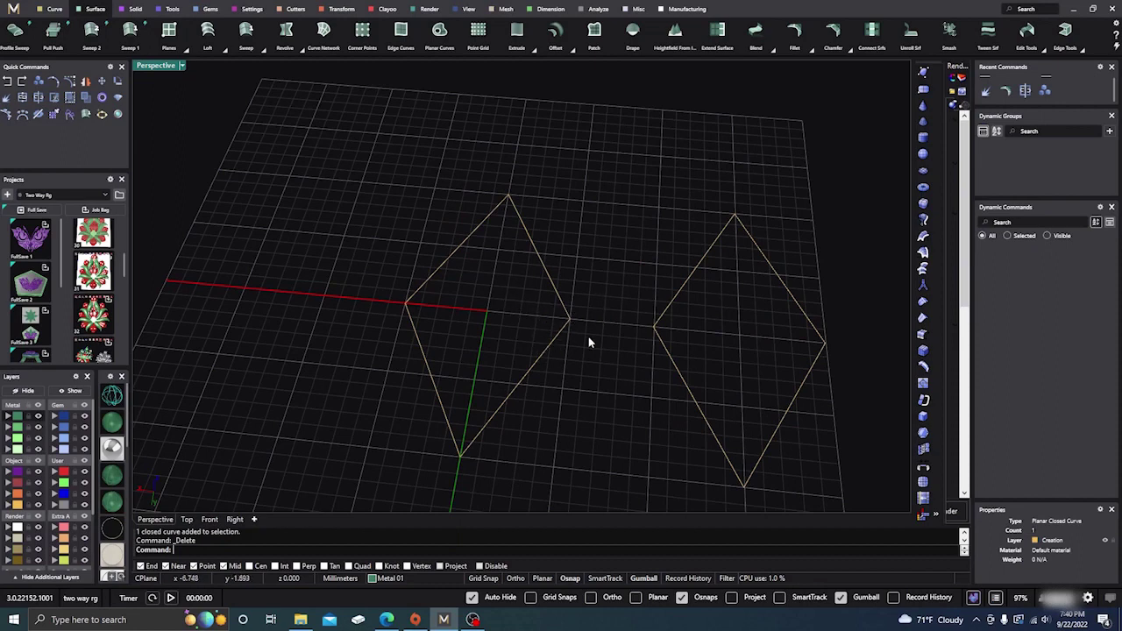
- Fillet the corners of the diamond curve centred on the origin with a radius of 0.3
{"action": "left_click", "coordinate": [526, 380]}
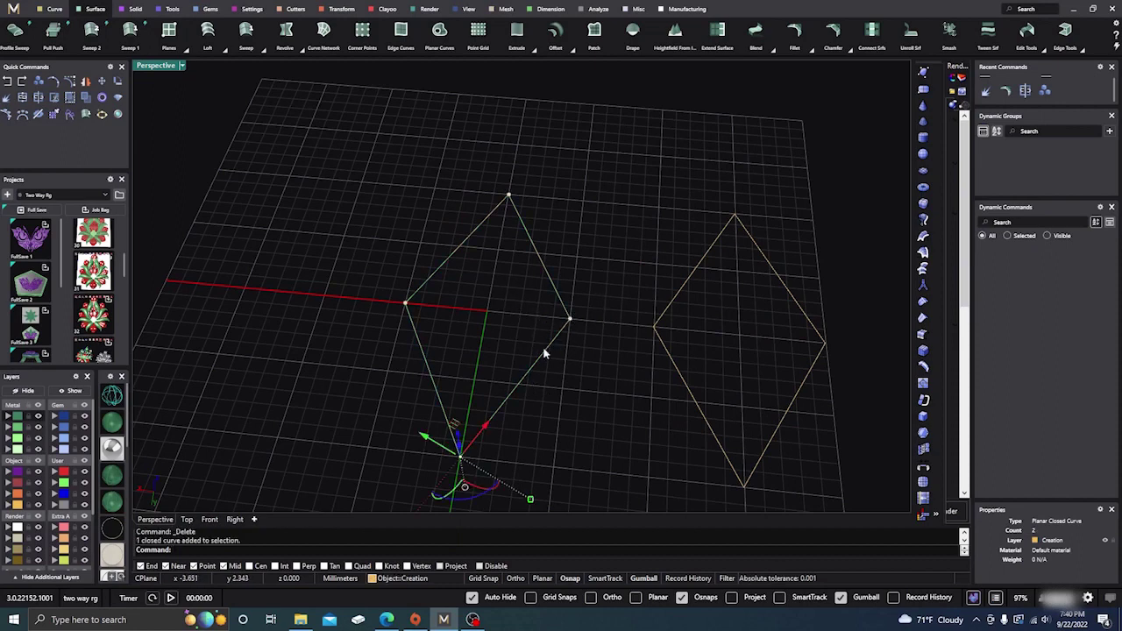
{"action": "left_click", "coordinate": [54, 10]}
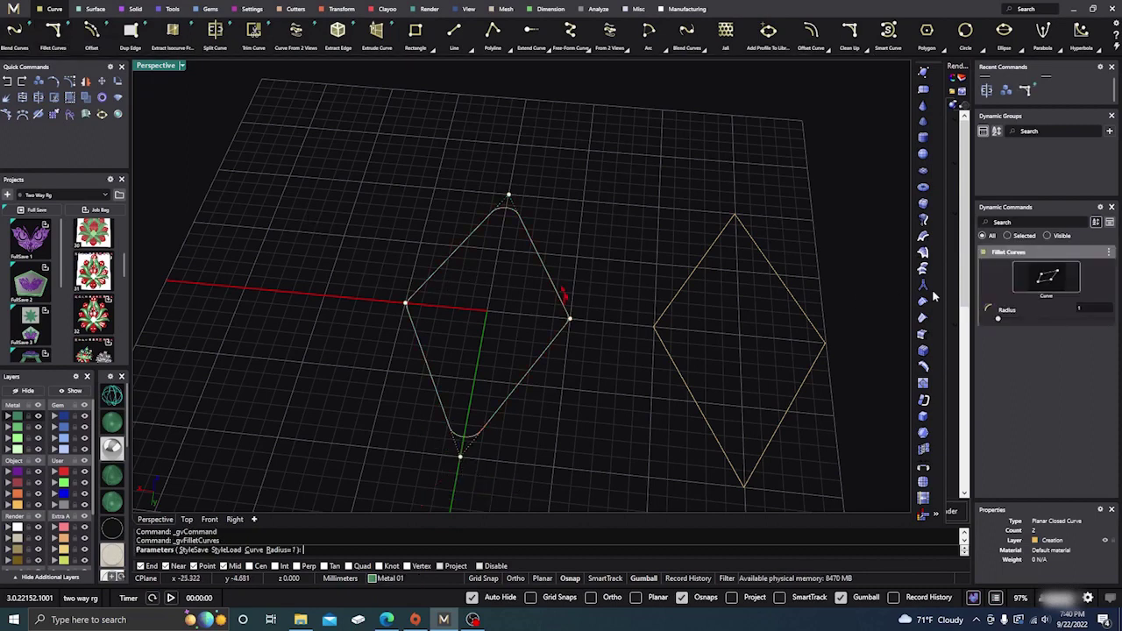
{"action": "mouse_move", "coordinate": [998, 318]}
{"action": "left_mouse_down"}
{"action": "mouse_move", "coordinate": [1044, 321]}
{"action": "mouse_move", "coordinate": [1005, 323]}
{"action": "left_mouse_up"}
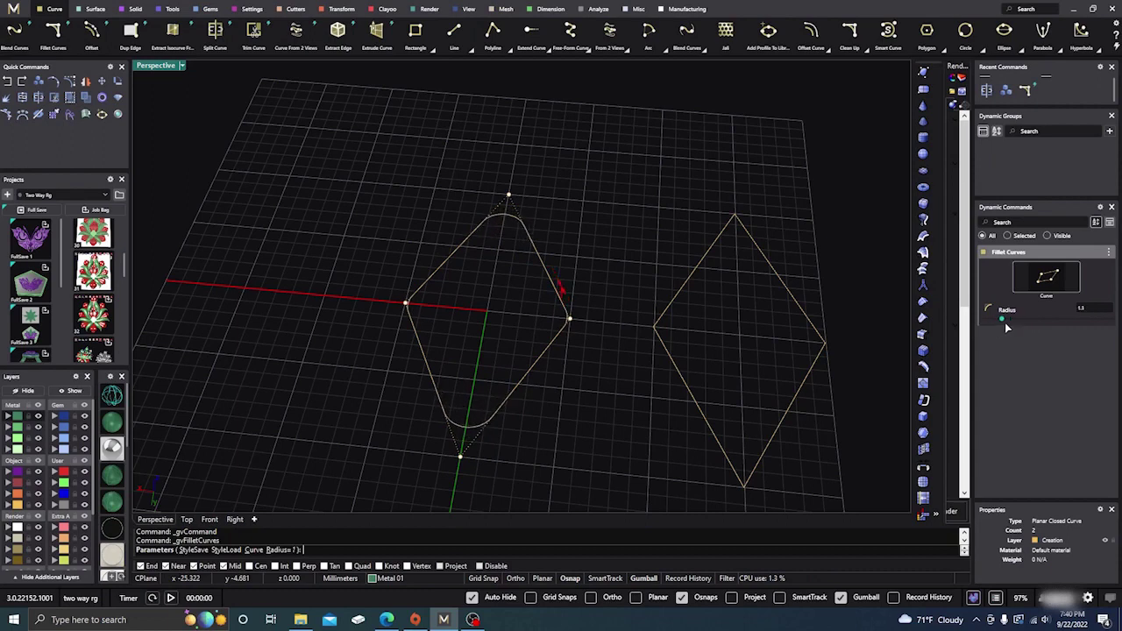
{"action": "left_click", "coordinate": [1086, 312]}
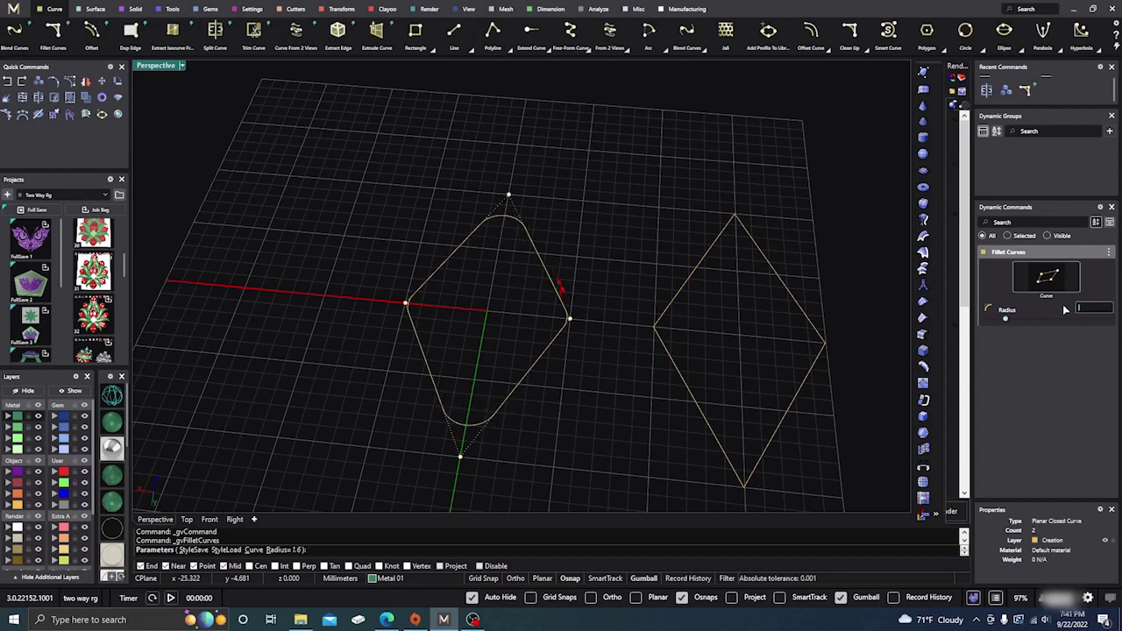
{"action": "type", "text": "0.3"}
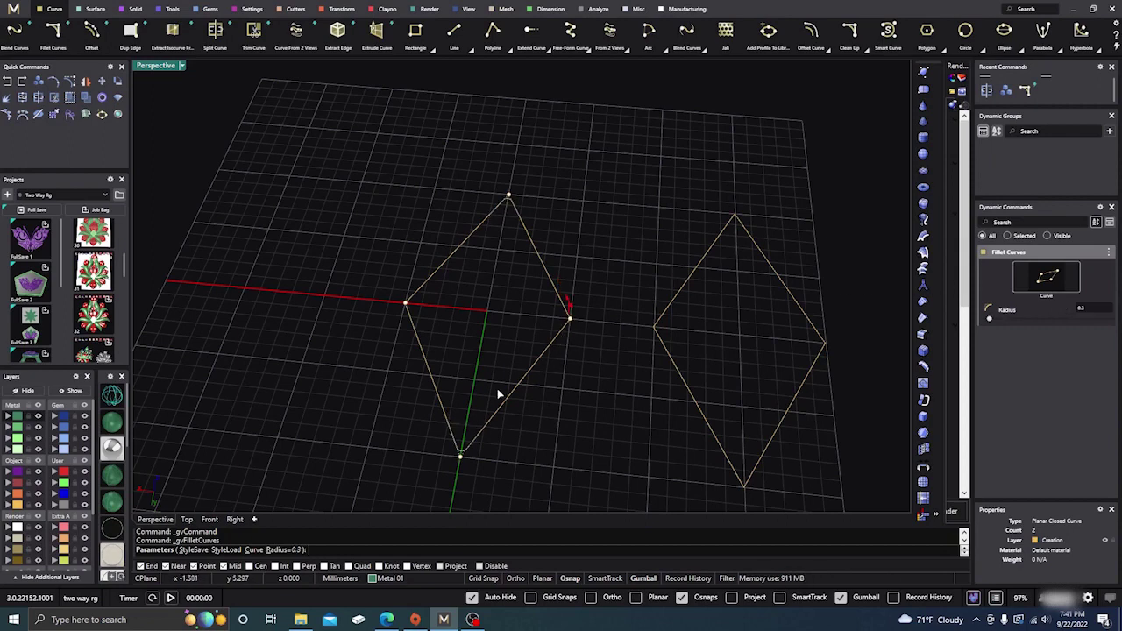
{"action": "key", "text": "Return"}
- Hide the original sharp-cornered diamond curve at the origin, keeping the filleted one
{"action": "scroll", "coordinate": [558, 332], "scroll_direction": "up", "scroll_amount": 3}
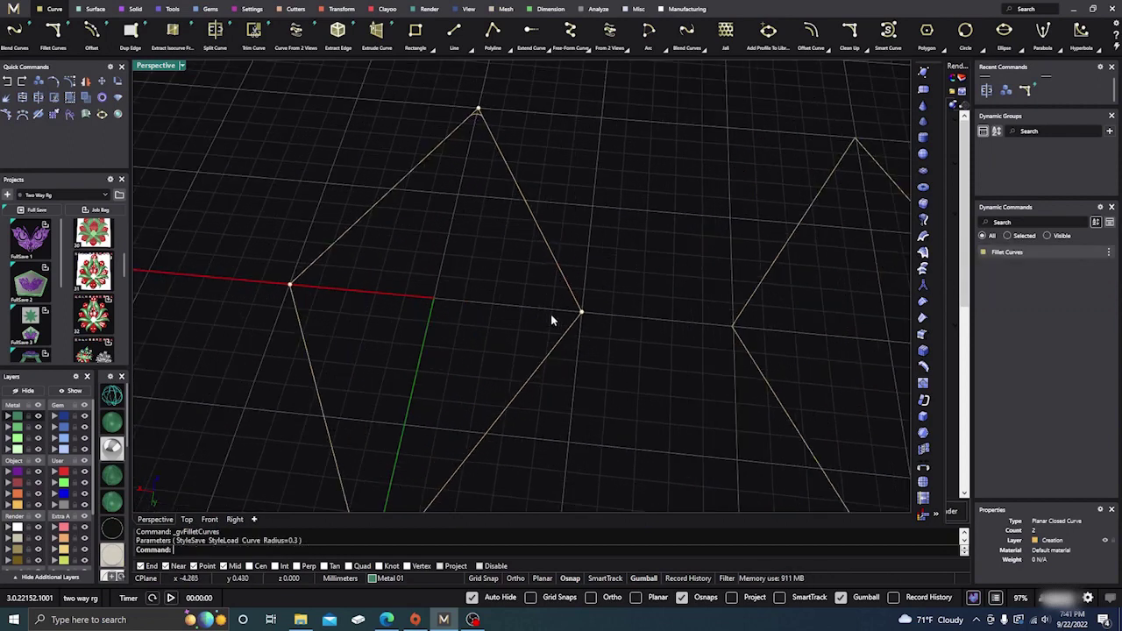
{"action": "scroll", "coordinate": [551, 313], "scroll_direction": "up", "scroll_amount": 3}
{"action": "scroll", "coordinate": [504, 268], "scroll_direction": "down", "scroll_amount": 4}
{"action": "mouse_move", "coordinate": [474, 281]}
{"action": "right_mouse_down"}
{"action": "mouse_move", "coordinate": [486, 278]}
{"action": "mouse_move", "coordinate": [489, 291]}
{"action": "right_mouse_up"}
{"action": "scroll", "coordinate": [478, 232], "scroll_direction": "down", "scroll_amount": 3}
{"action": "scroll", "coordinate": [466, 140], "scroll_direction": "up", "scroll_amount": 8}
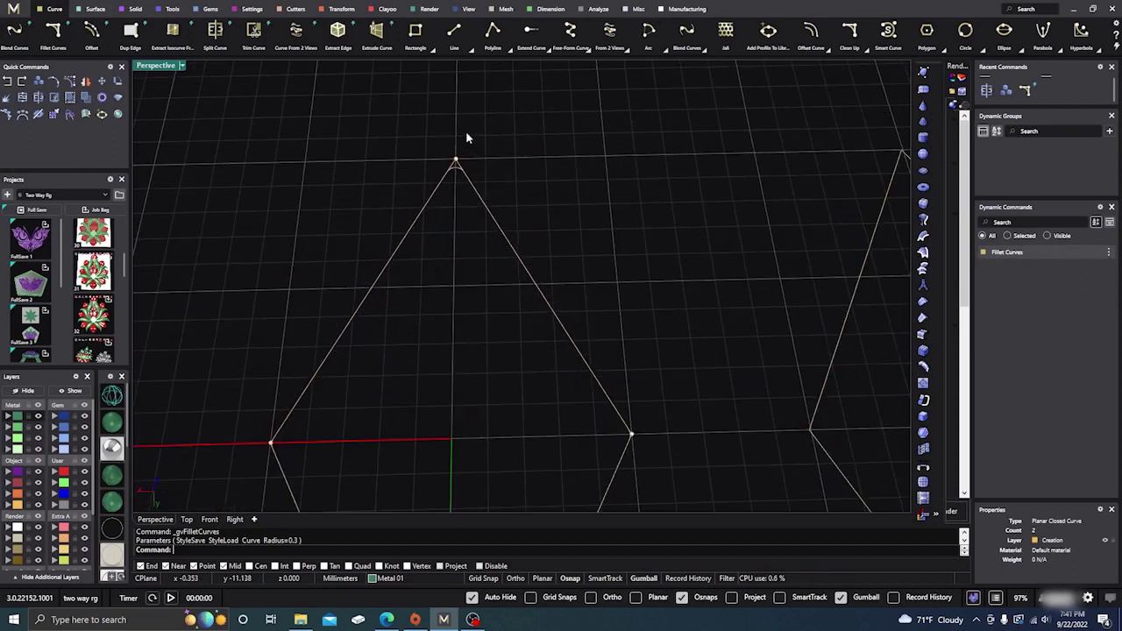
{"action": "scroll", "coordinate": [463, 171], "scroll_direction": "up", "scroll_amount": 2}
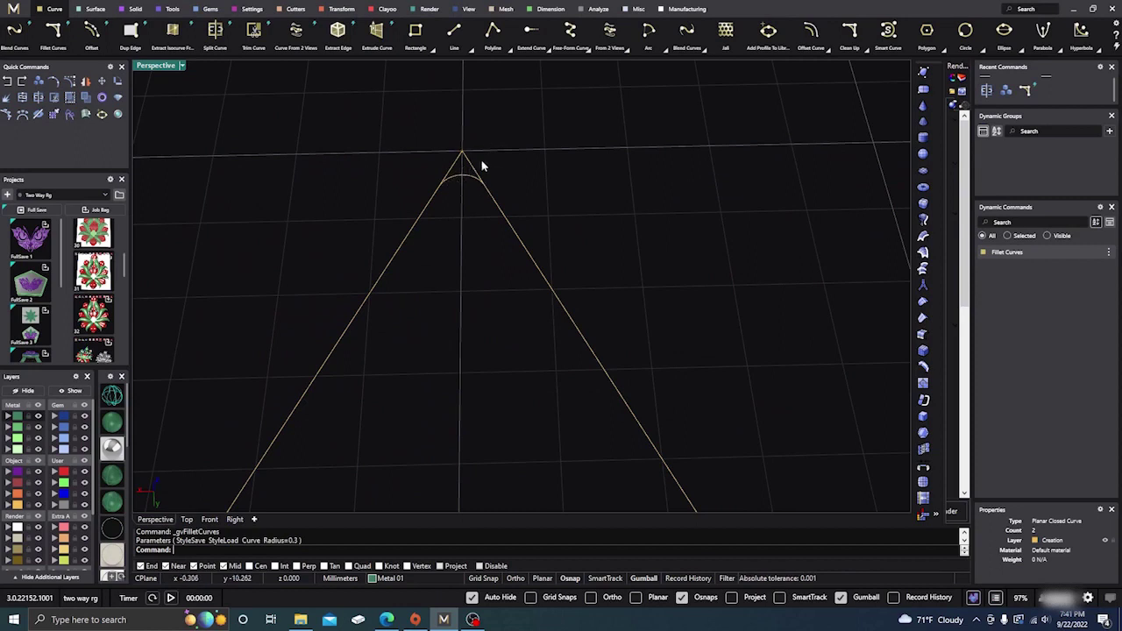
{"action": "left_click", "coordinate": [471, 163]}
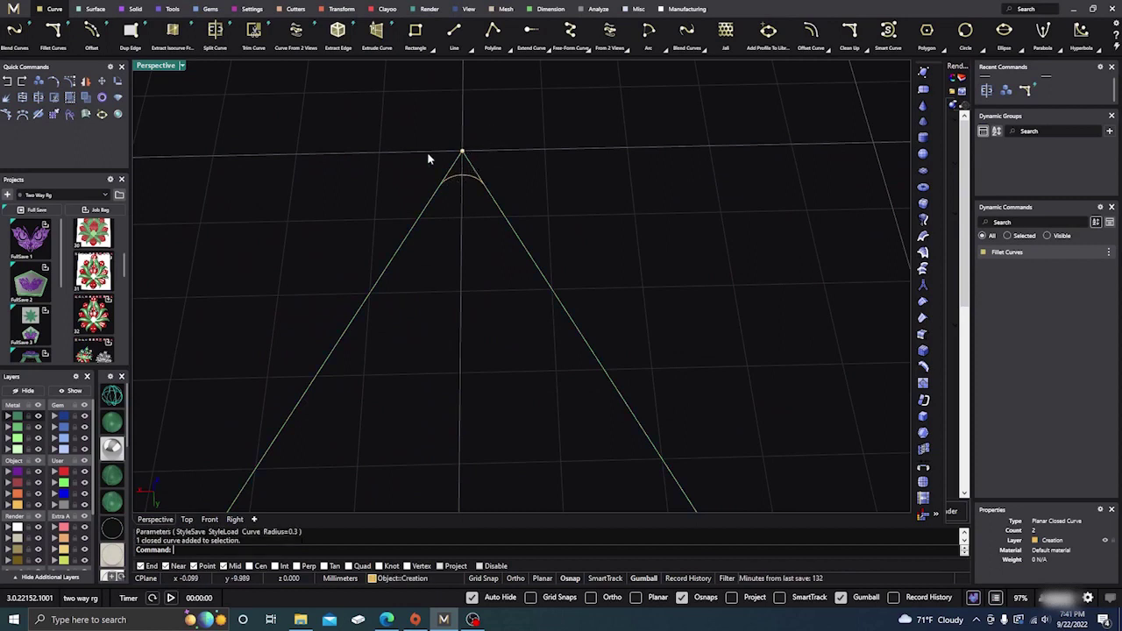
{"action": "left_click", "coordinate": [24, 393]}
- Extrude the filleted diamond curve upward about 4 mm as a closed solid
{"action": "scroll", "coordinate": [453, 293], "scroll_direction": "down", "scroll_amount": 3}
{"action": "scroll", "coordinate": [545, 294], "scroll_direction": "down", "scroll_amount": 10}
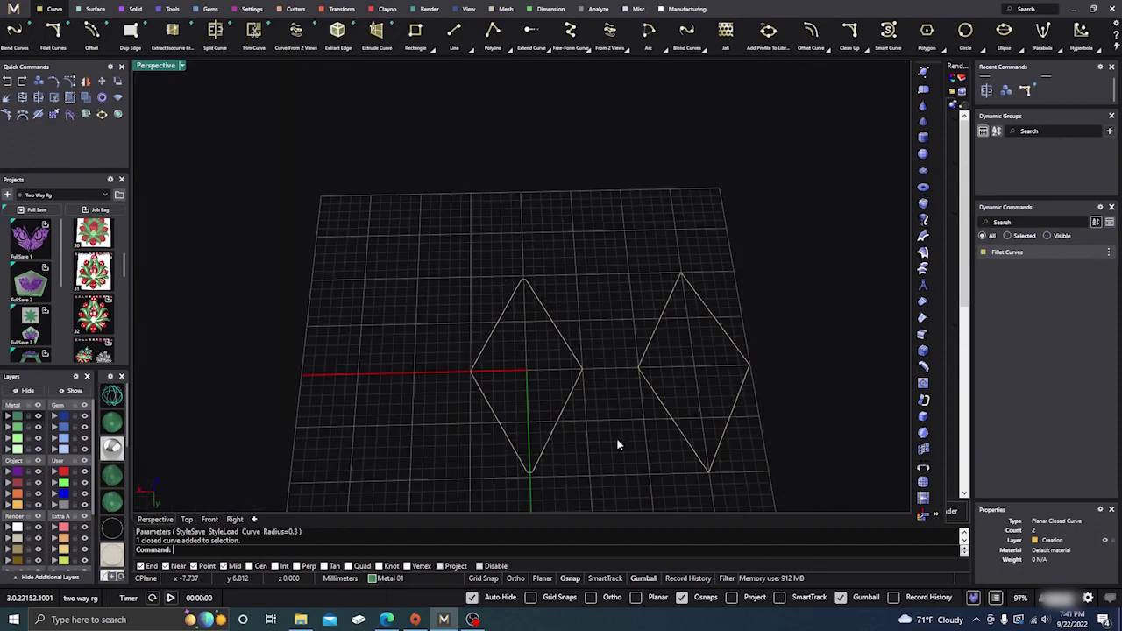
{"action": "right_click_drag", "start_coordinate": [616, 438], "coordinate": [539, 357]}
{"action": "scroll", "coordinate": [574, 391], "scroll_direction": "up", "scroll_amount": 8}
{"action": "scroll", "coordinate": [574, 392], "scroll_direction": "up", "scroll_amount": 5}
{"action": "scroll", "coordinate": [554, 330], "scroll_direction": "down", "scroll_amount": 5}
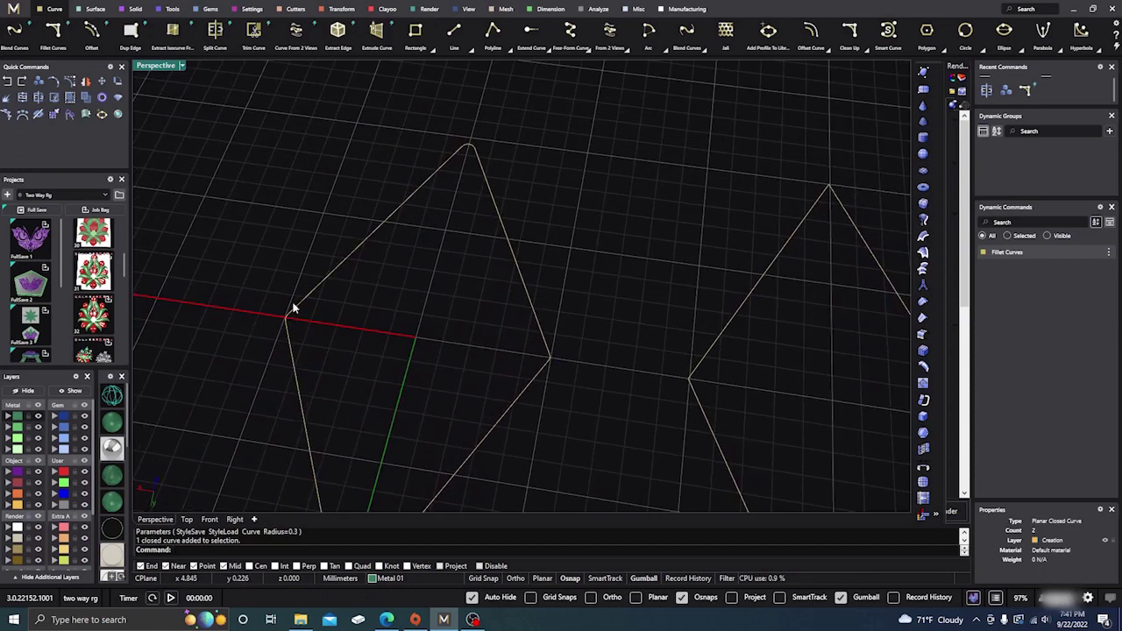
{"action": "scroll", "coordinate": [305, 296], "scroll_direction": "down", "scroll_amount": 3}
{"action": "left_click", "coordinate": [375, 394]}
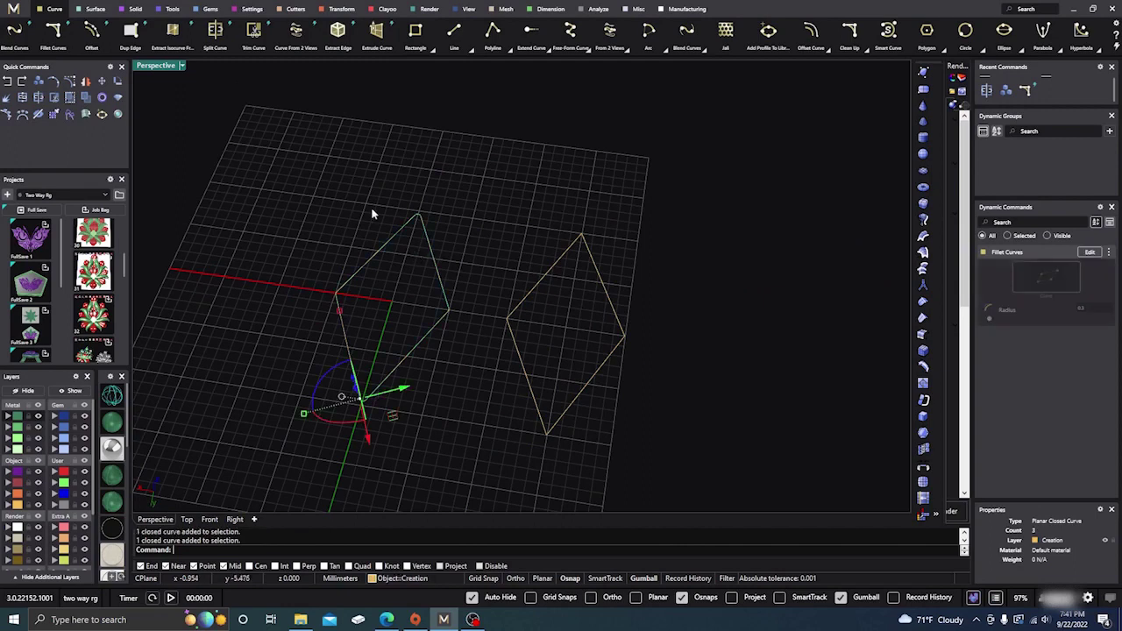
{"action": "left_click", "coordinate": [135, 10]}
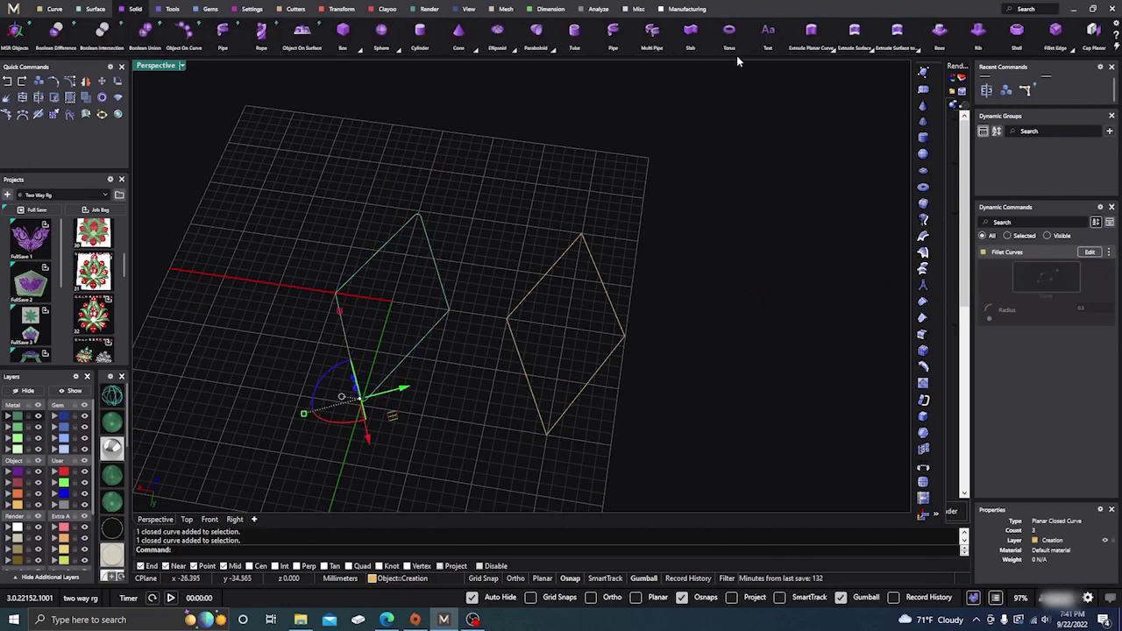
{"action": "left_click", "coordinate": [832, 49]}
{"action": "left_click", "coordinate": [923, 68]}
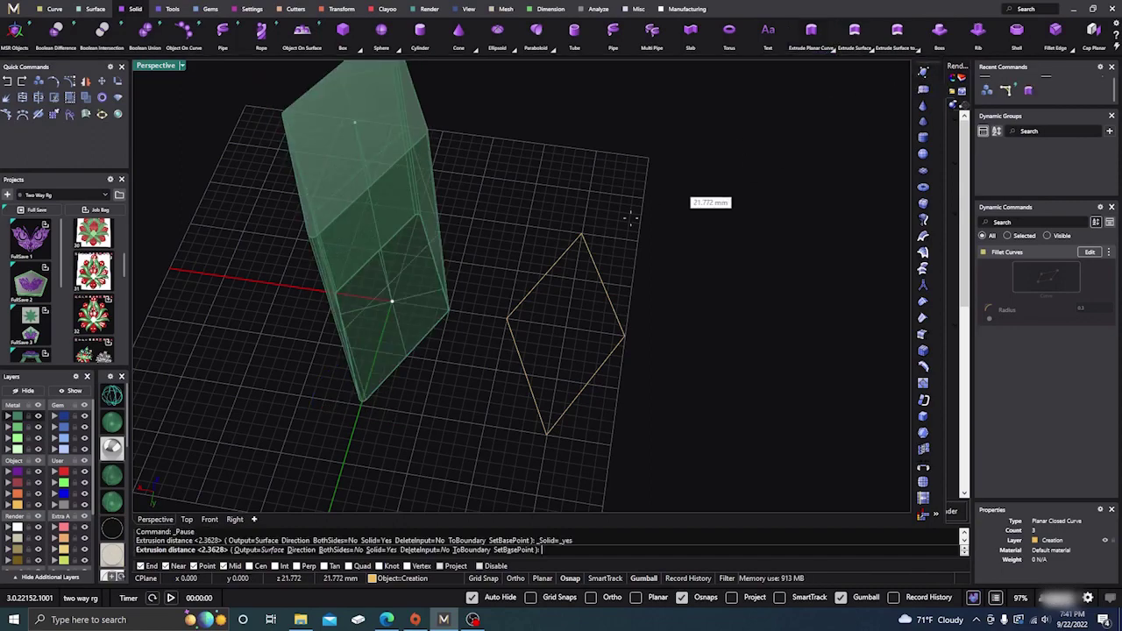
{"action": "left_click", "coordinate": [451, 269]}
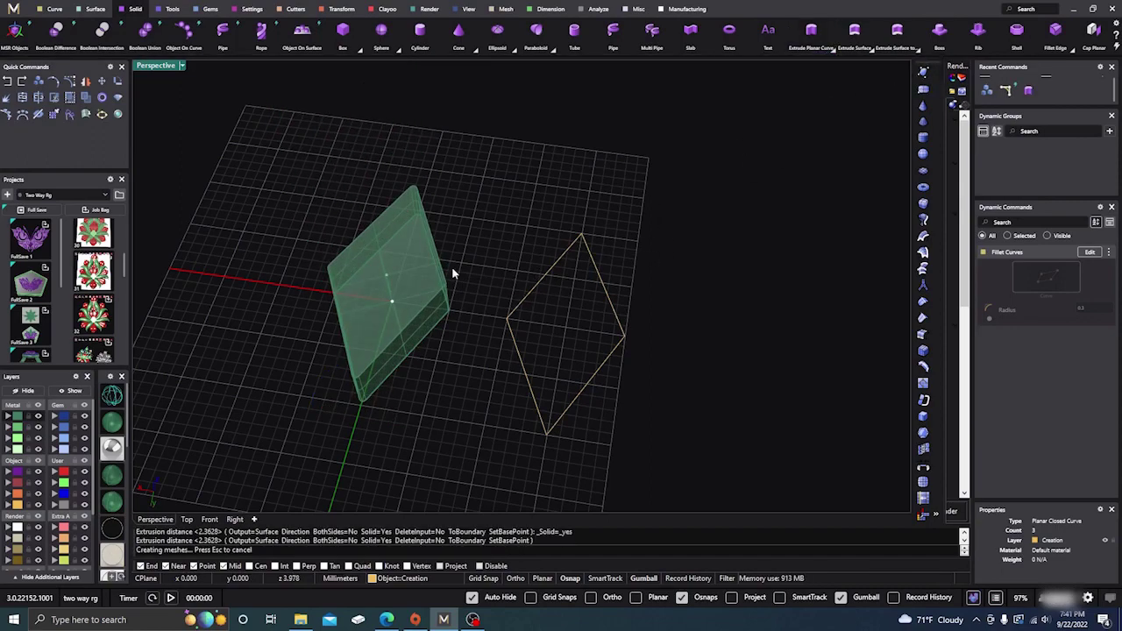
{"action": "left_click", "coordinate": [430, 390]}
- Move the base curve under the extruded diamond to the Gem 01 layer and turn that layer off
{"action": "right_click_drag", "start_coordinate": [423, 402], "coordinate": [492, 334]}
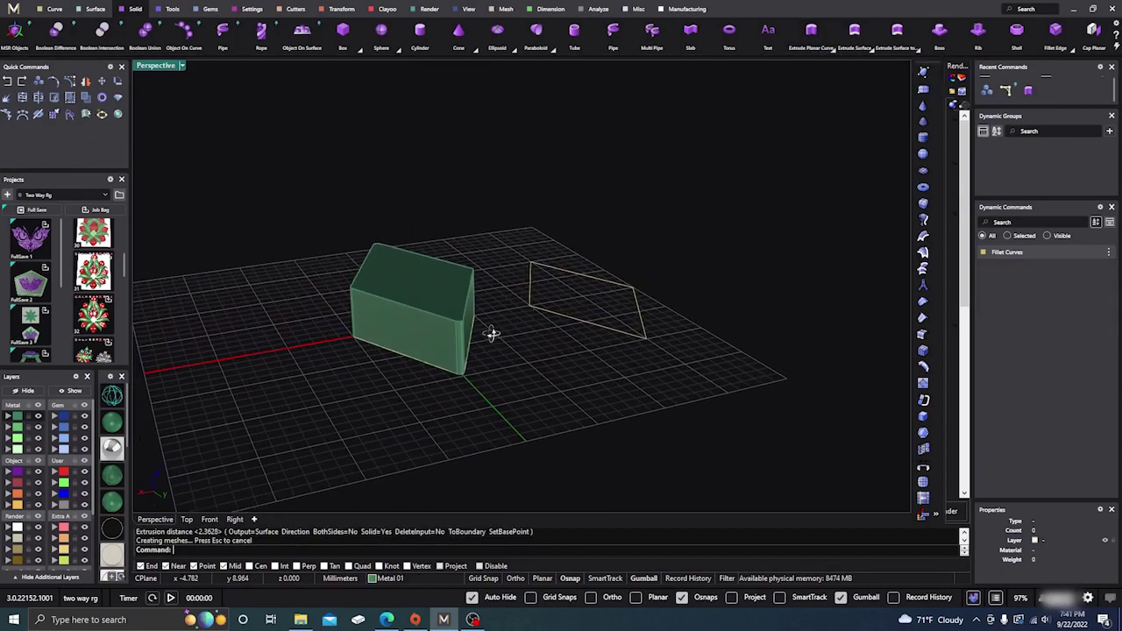
{"action": "scroll", "coordinate": [450, 347], "scroll_direction": "up", "scroll_amount": 8}
{"action": "scroll", "coordinate": [450, 347], "scroll_direction": "down", "scroll_amount": 6}
{"action": "right_click_drag", "start_coordinate": [504, 391], "coordinate": [546, 423]}
{"action": "scroll", "coordinate": [503, 383], "scroll_direction": "up", "scroll_amount": 4}
{"action": "scroll", "coordinate": [496, 373], "scroll_direction": "down", "scroll_amount": 3}
{"action": "scroll", "coordinate": [496, 366], "scroll_direction": "down", "scroll_amount": 3}
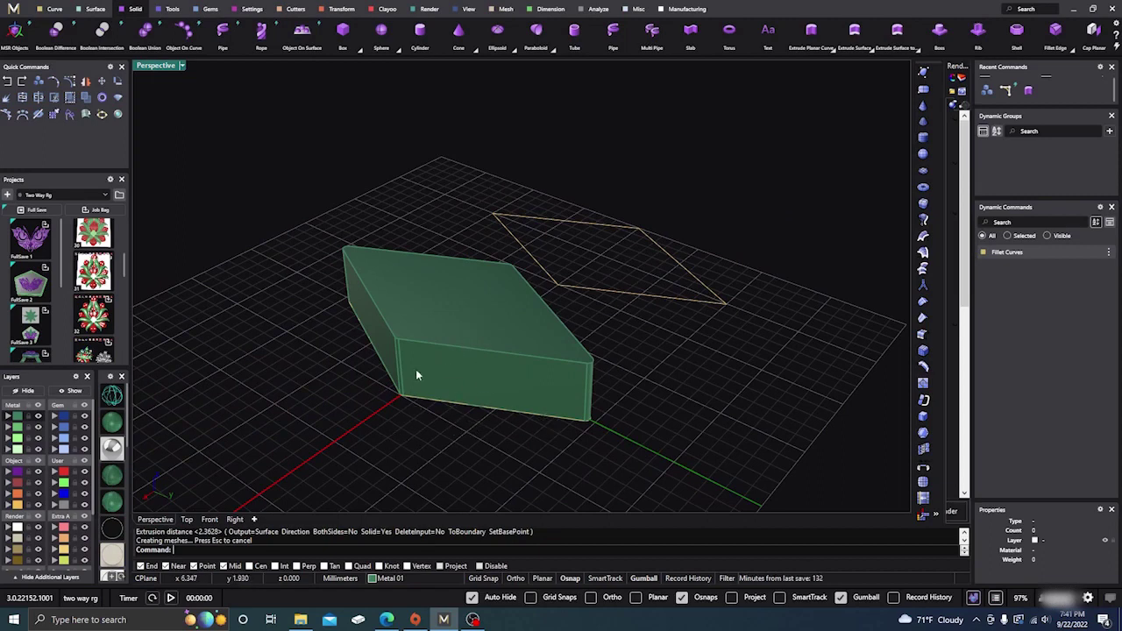
{"action": "right_click_drag", "start_coordinate": [415, 369], "coordinate": [386, 418]}
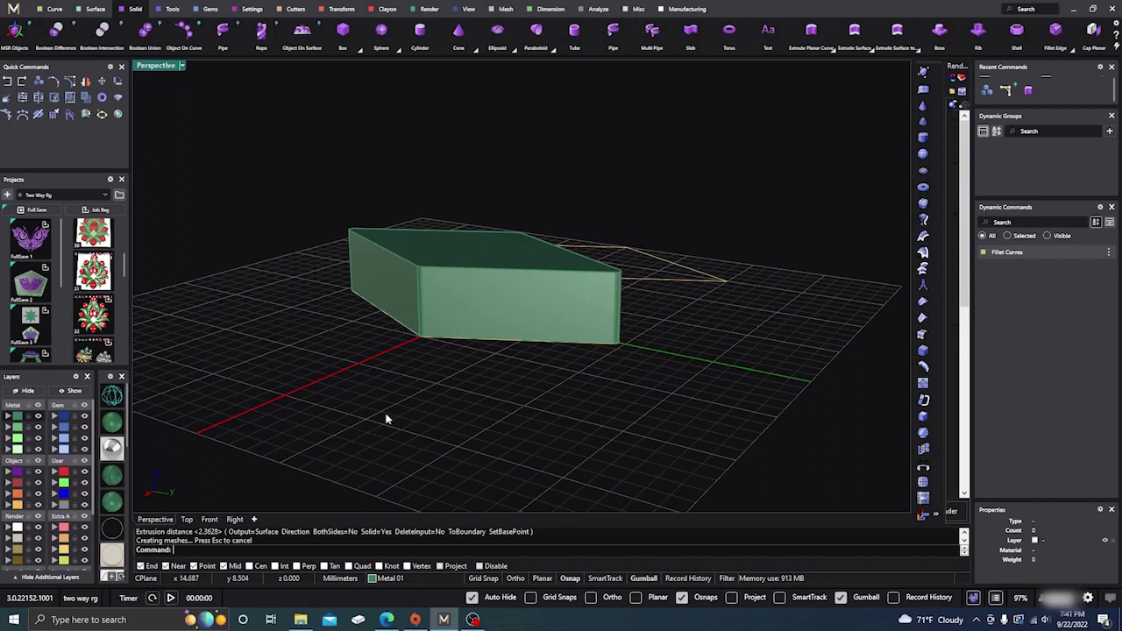
{"action": "left_click", "coordinate": [386, 315]}
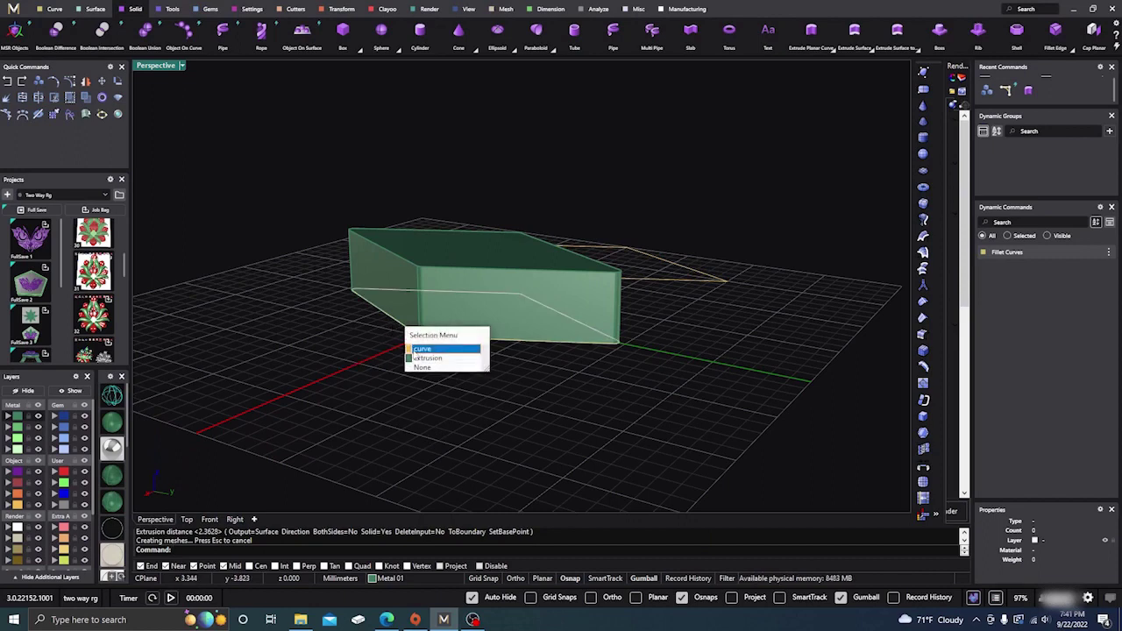
{"action": "left_click", "coordinate": [413, 348]}
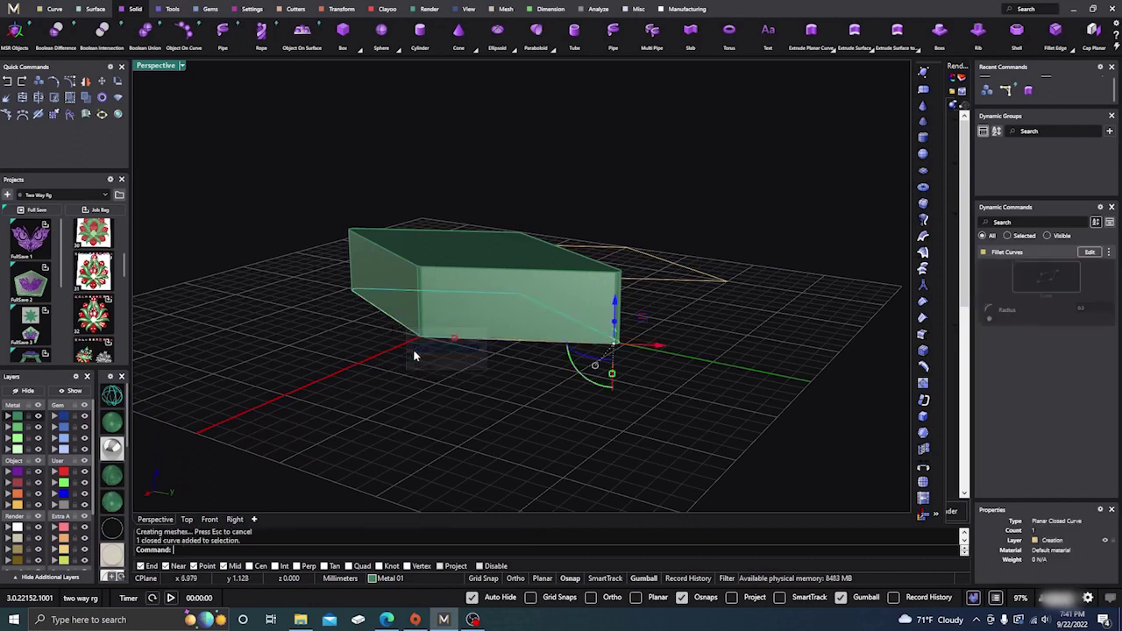
{"action": "left_click", "coordinate": [55, 417]}
{"action": "left_click", "coordinate": [302, 377]}
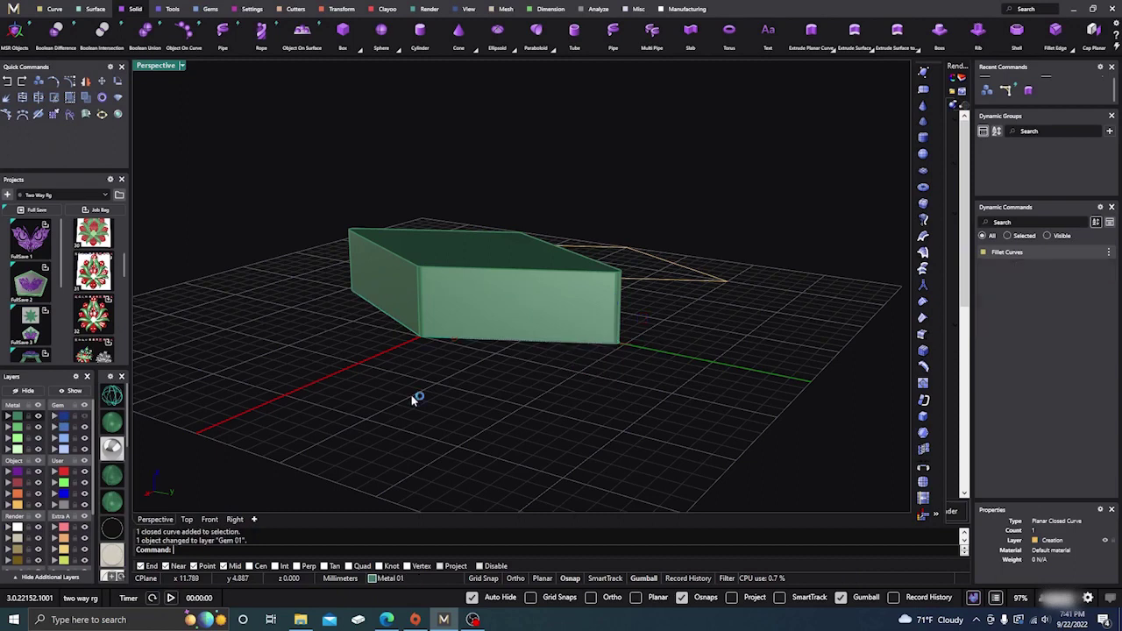
- Create a surface fillet of radius 0.2 between the block's top face and the side facing the viewer
{"action": "right_click_drag", "start_coordinate": [415, 393], "coordinate": [408, 417]}
{"action": "scroll", "coordinate": [482, 351], "scroll_direction": "up", "scroll_amount": 3}
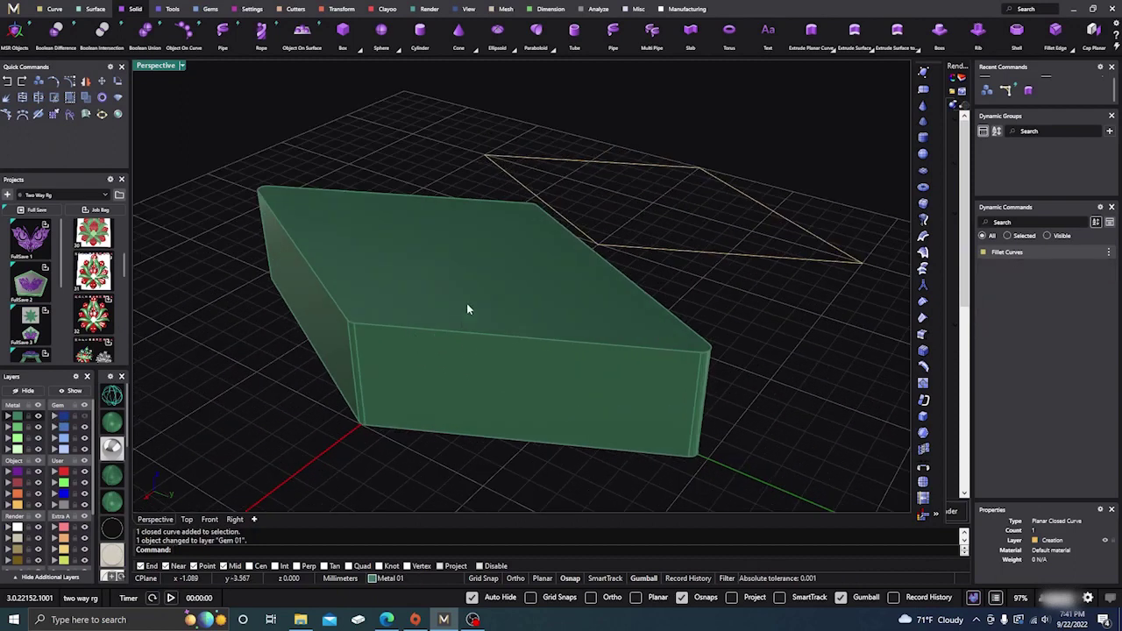
{"action": "left_click", "coordinate": [94, 9]}
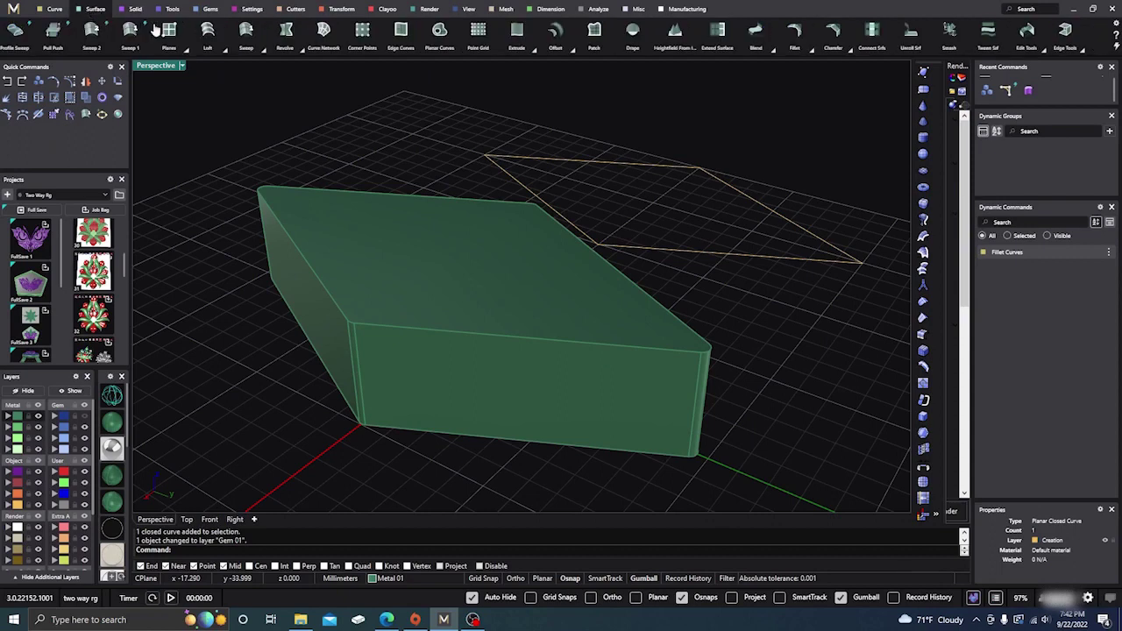
{"action": "left_click", "coordinate": [812, 50]}
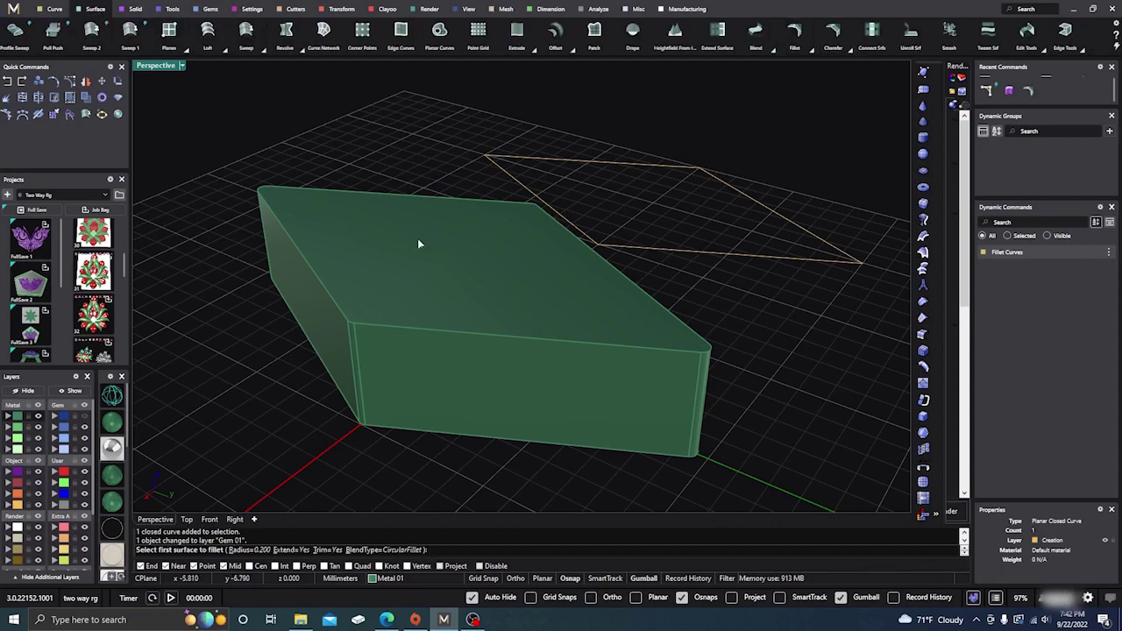
{"action": "left_click", "coordinate": [497, 284]}
{"action": "left_click", "coordinate": [486, 368]}
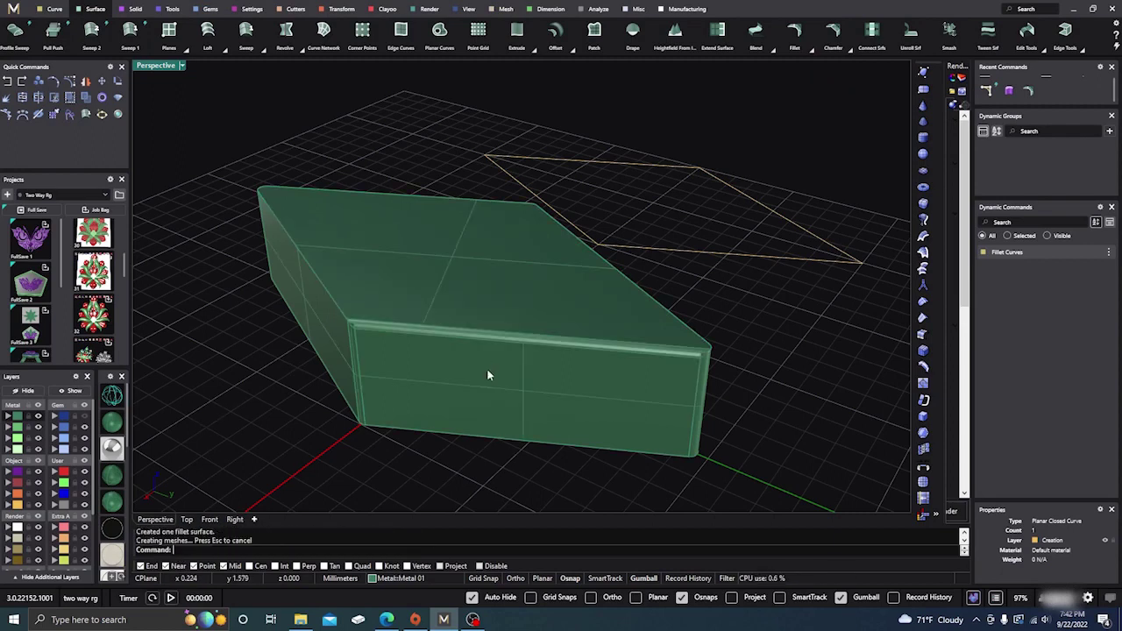
- Move the new fillet surface to the User 01 layer and make that layer current
{"action": "left_click", "coordinate": [437, 332]}
{"action": "scroll", "coordinate": [438, 331], "scroll_direction": "up", "scroll_amount": 5}
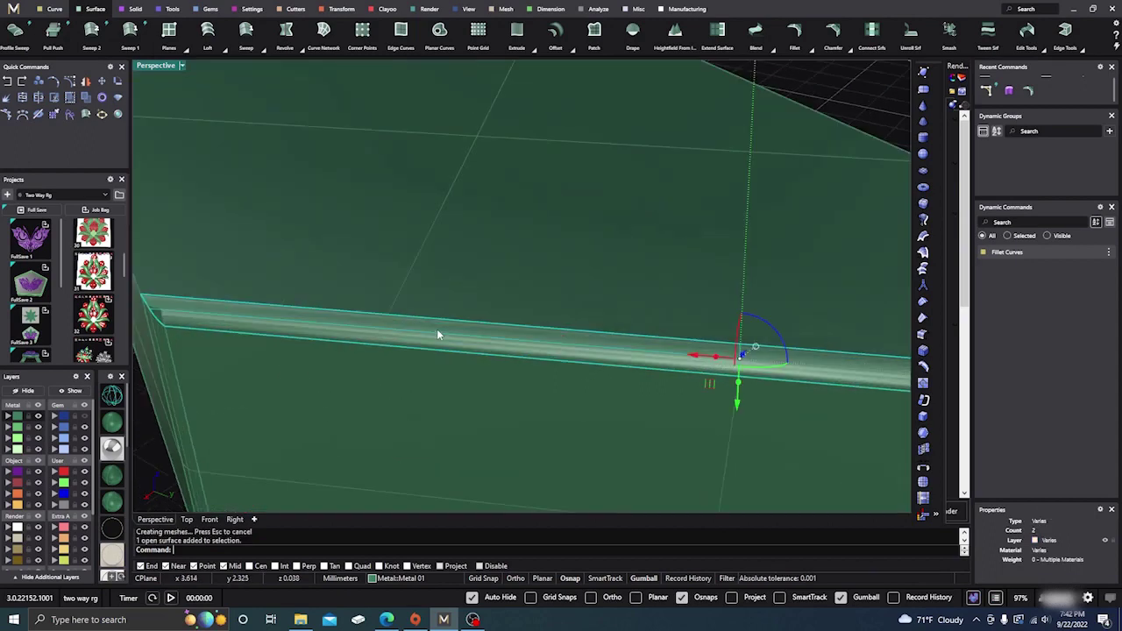
{"action": "scroll", "coordinate": [397, 314], "scroll_direction": "down", "scroll_amount": 7}
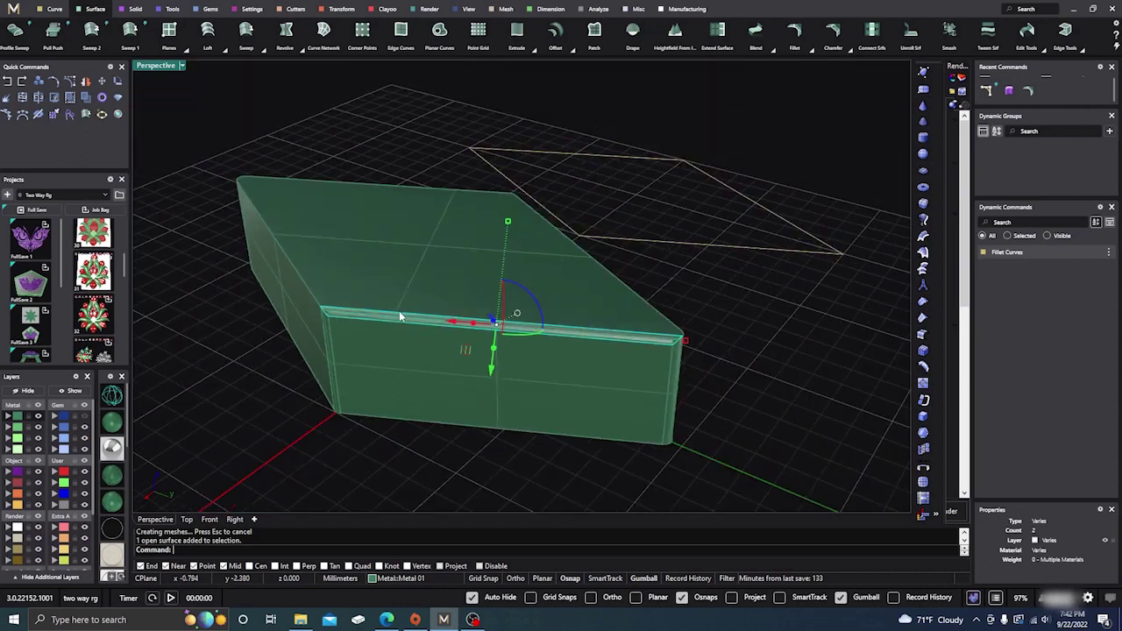
{"action": "right_click_drag", "start_coordinate": [356, 399], "coordinate": [378, 397]}
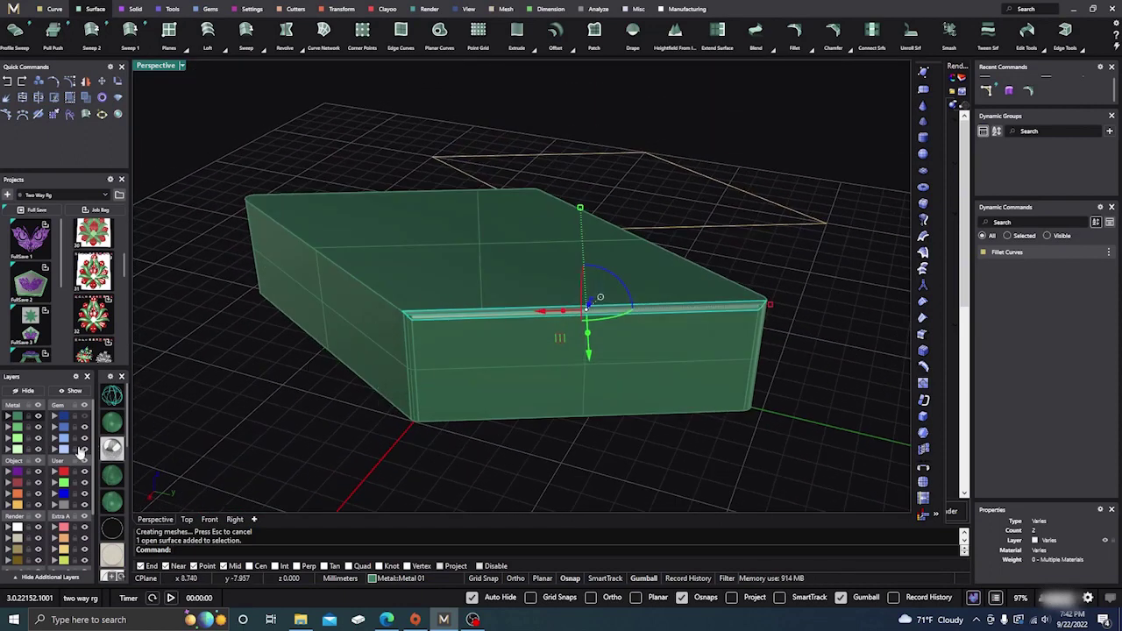
{"action": "left_click", "coordinate": [53, 471]}
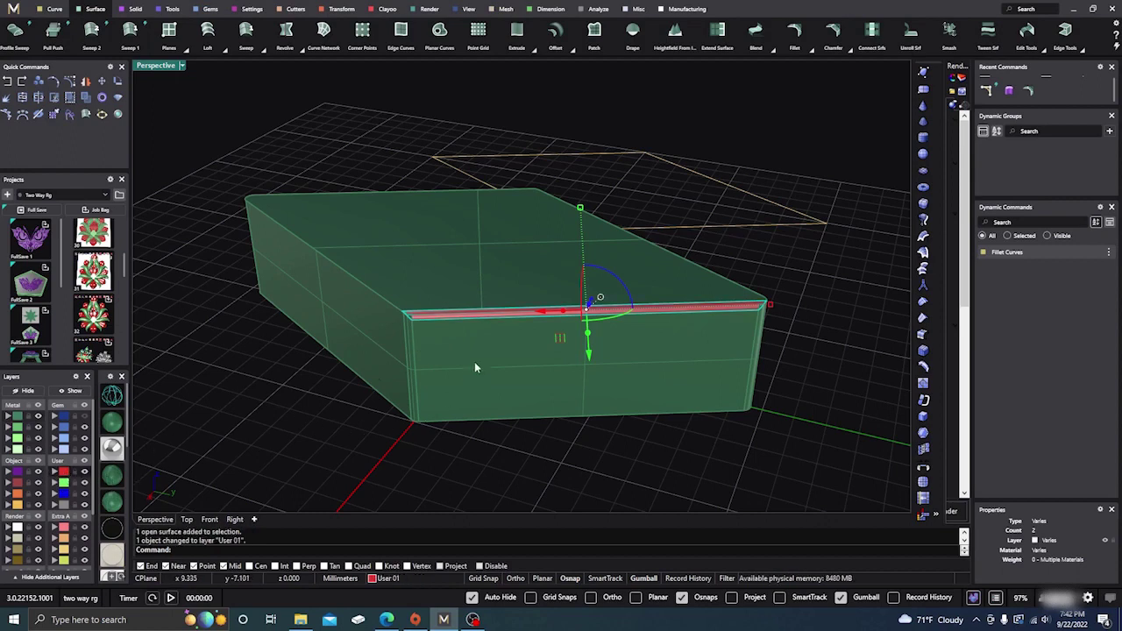
- Stretch the red fillet strip lengthwise so it extends past both ends of the top edge
{"action": "scroll", "coordinate": [485, 305], "scroll_direction": "up", "scroll_amount": 3}
{"action": "scroll", "coordinate": [377, 317], "scroll_direction": "down", "scroll_amount": 3}
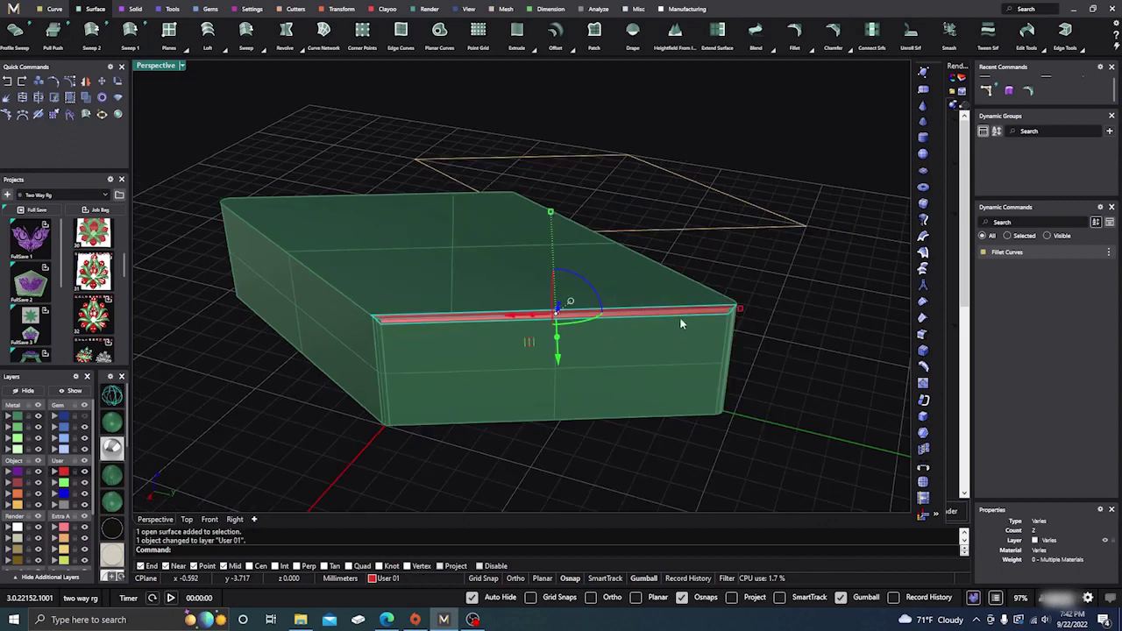
{"action": "left_click_drag", "start_coordinate": [740, 311], "coordinate": [775, 310]}
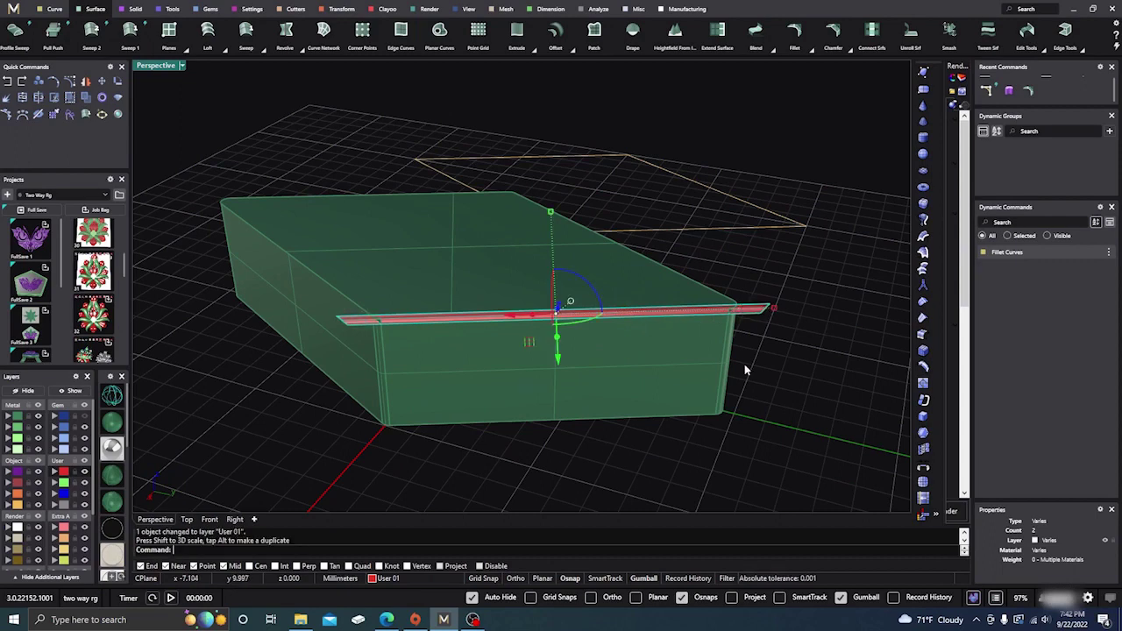
{"action": "left_click", "coordinate": [772, 400]}
- Fillet the adjacent top edge across the X-axis corner at radius 0.2 and stretch its strip past both corners
{"action": "right_click_drag", "start_coordinate": [561, 459], "coordinate": [494, 445]}
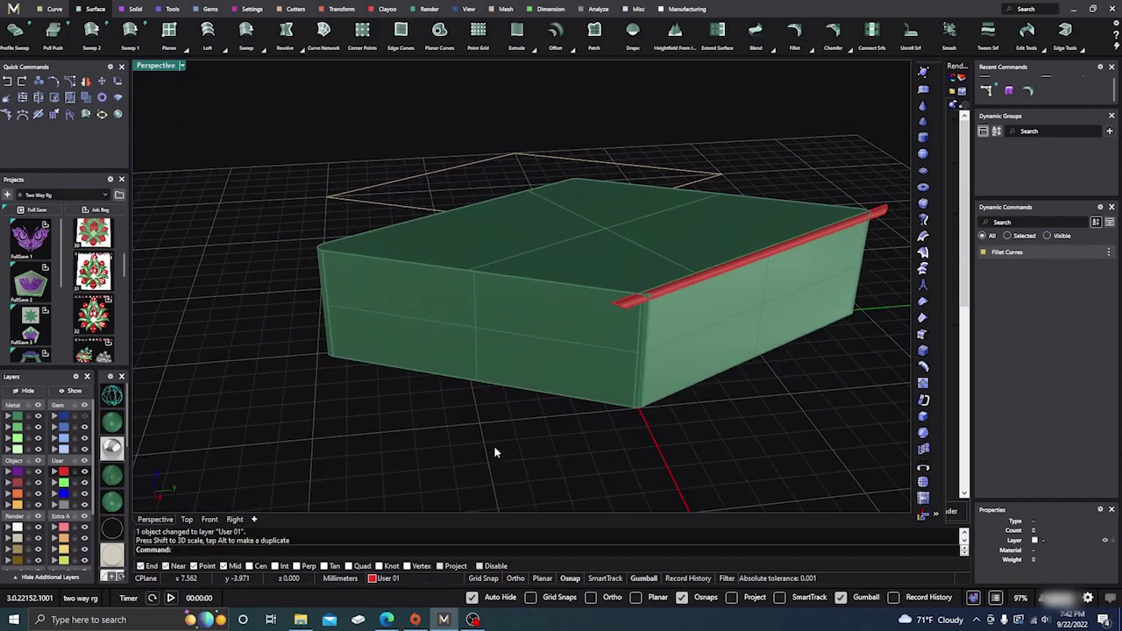
{"action": "key", "text": "Return"}
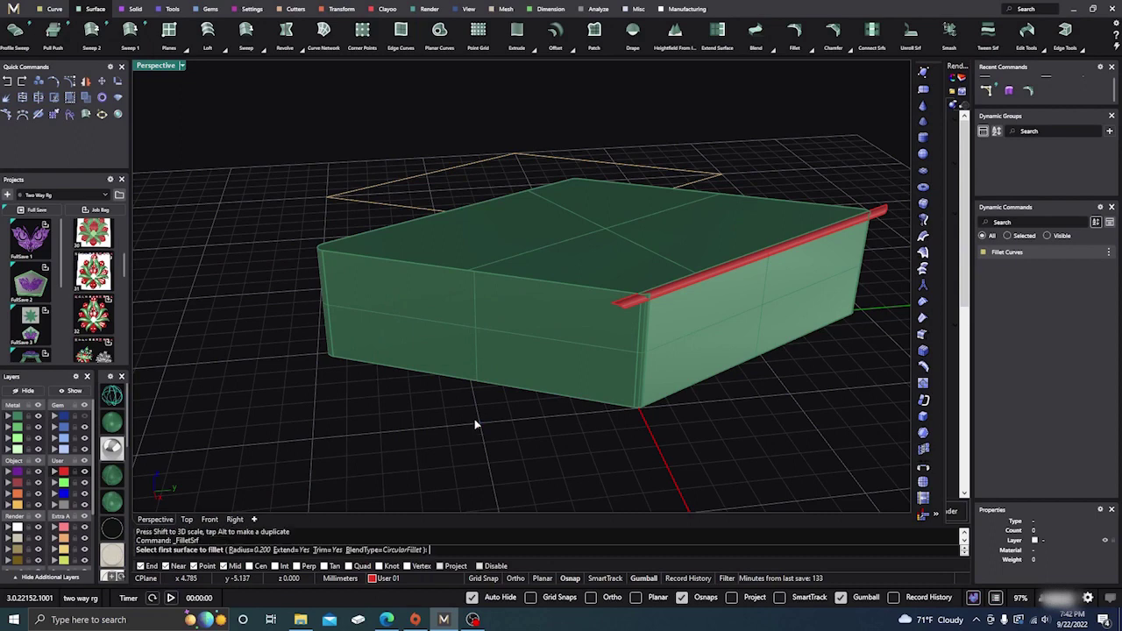
{"action": "left_click", "coordinate": [523, 264]}
{"action": "left_click", "coordinate": [521, 297]}
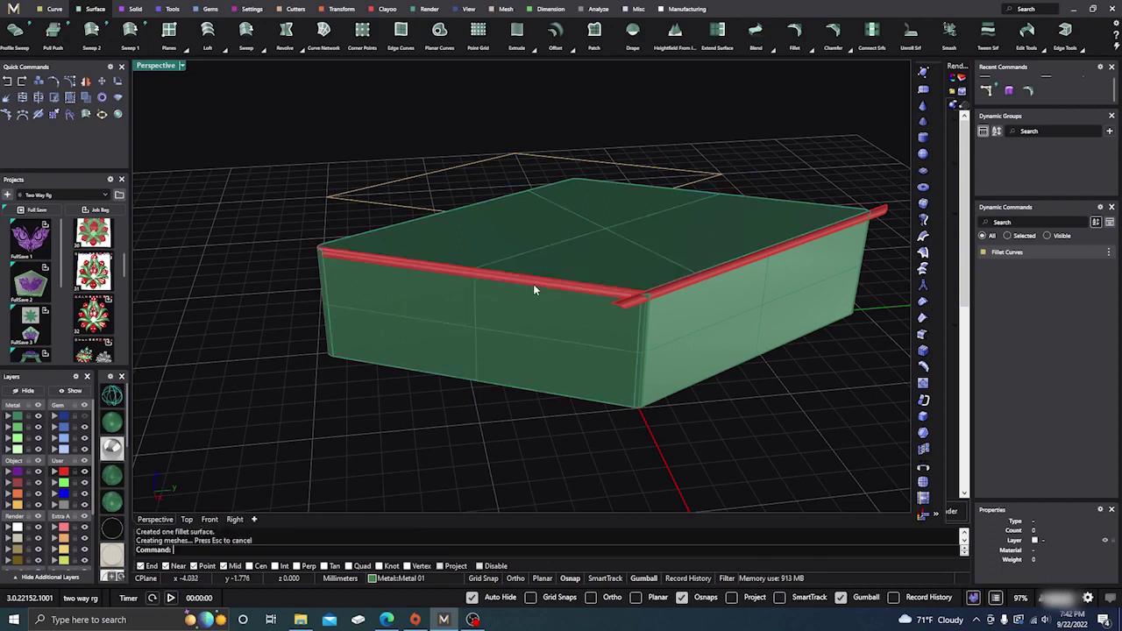
{"action": "left_click", "coordinate": [539, 280]}
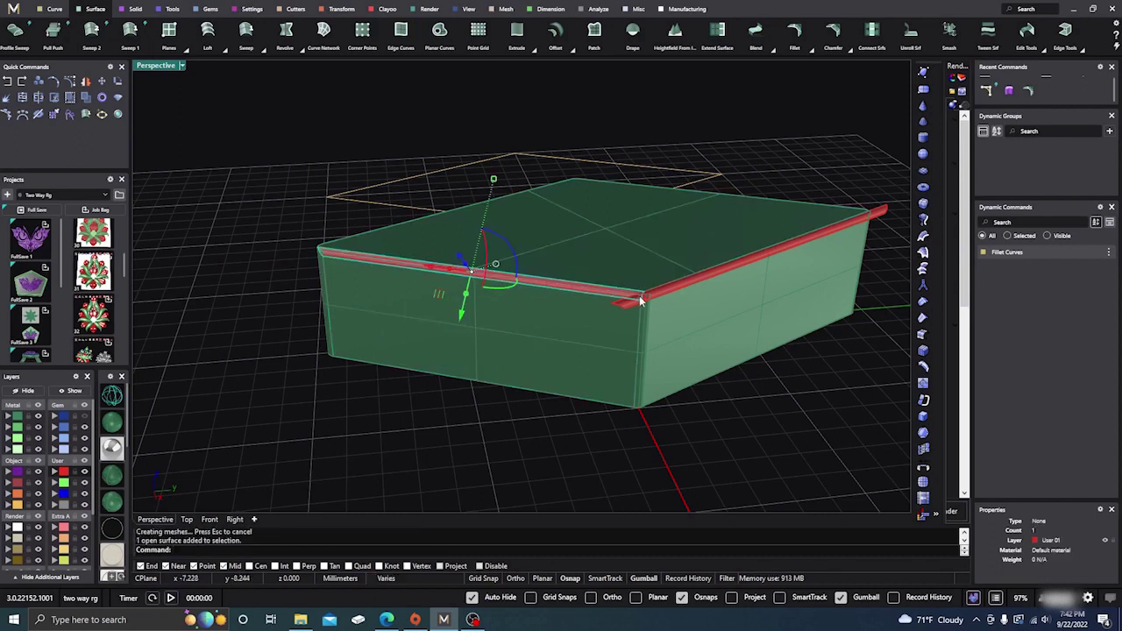
{"action": "left_click_drag", "start_coordinate": [644, 295], "coordinate": [673, 304]}
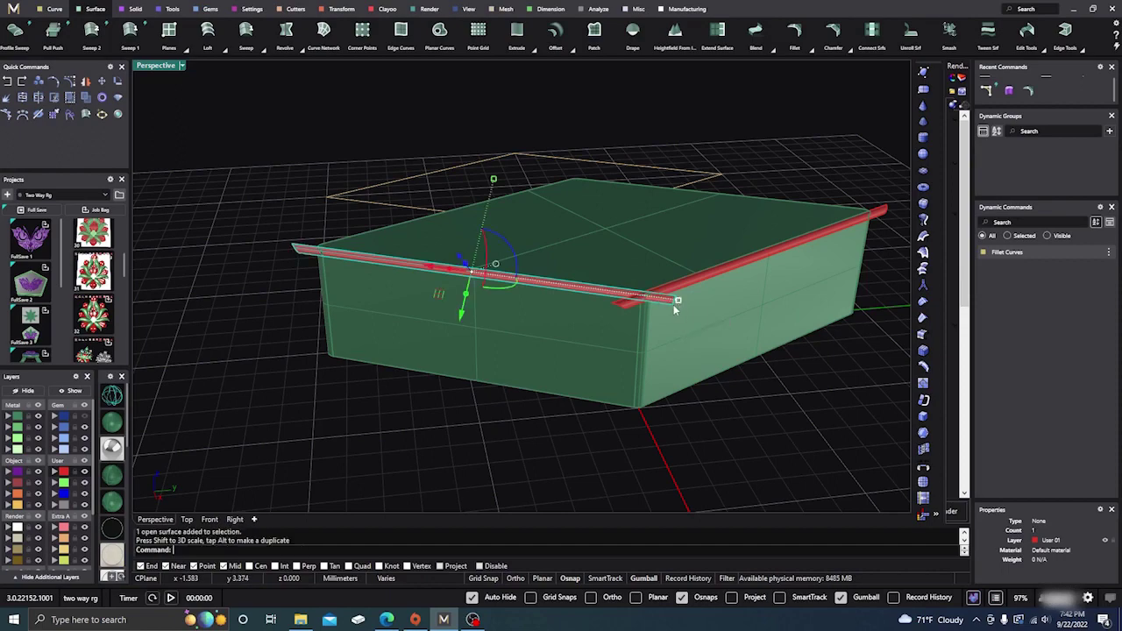
{"action": "left_click", "coordinate": [473, 426]}
- Fillet the bottom edge directly beneath the second filleted top edge at radius 0.2, then lengthen that strip past both corners
{"action": "mouse_move", "coordinate": [475, 424]}
{"action": "right_mouse_down"}
{"action": "mouse_move", "coordinate": [491, 438]}
{"action": "mouse_move", "coordinate": [483, 406]}
{"action": "right_mouse_up"}
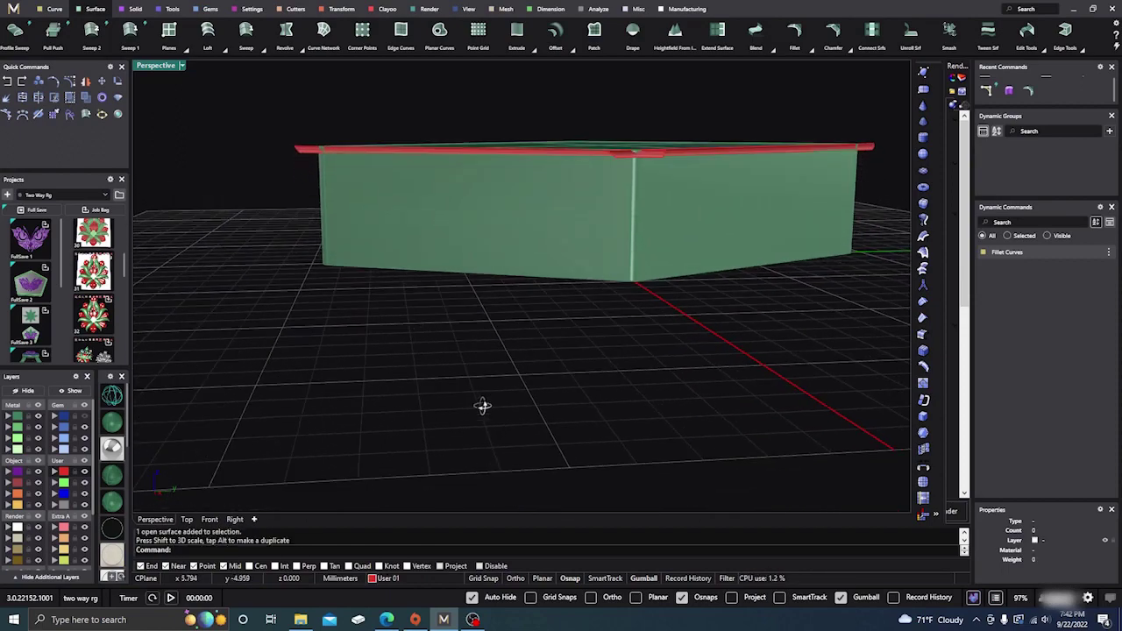
{"action": "right_click_drag", "start_coordinate": [527, 372], "coordinate": [523, 330]}
{"action": "right_click", "coordinate": [521, 120]}
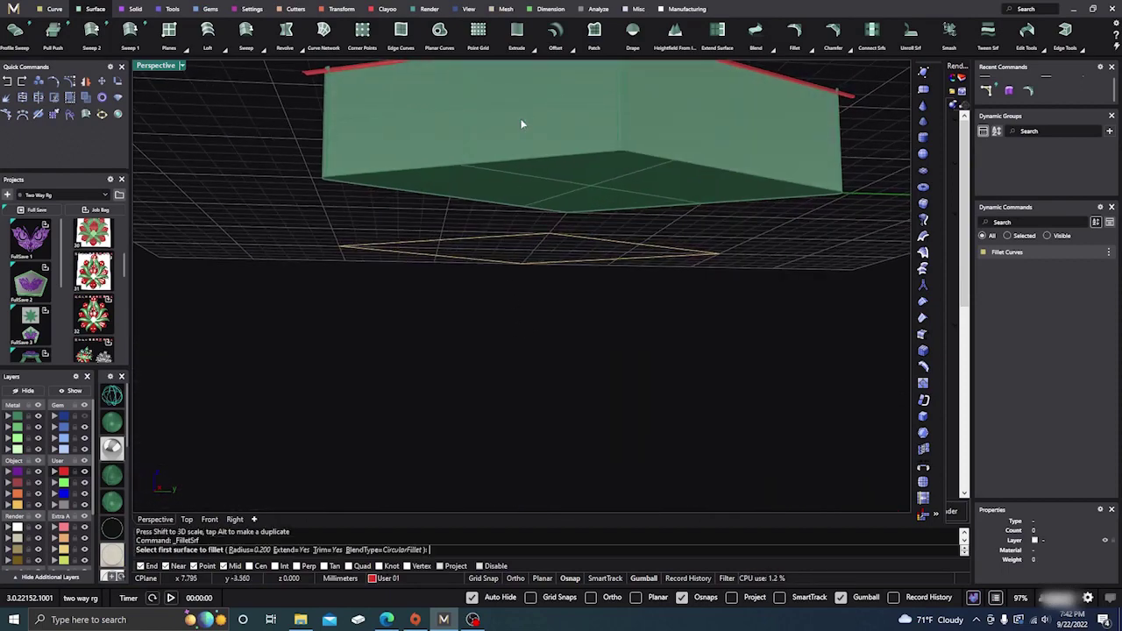
{"action": "left_click", "coordinate": [521, 119]}
{"action": "left_click", "coordinate": [541, 169]}
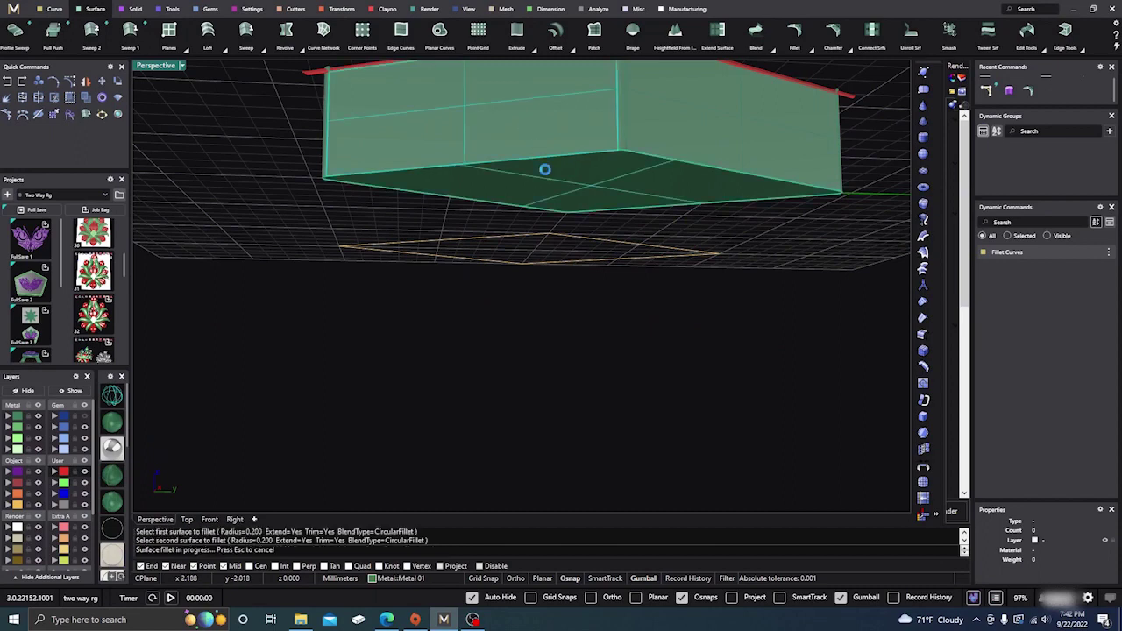
{"action": "left_click", "coordinate": [598, 154]}
{"action": "left_click", "coordinate": [628, 180]}
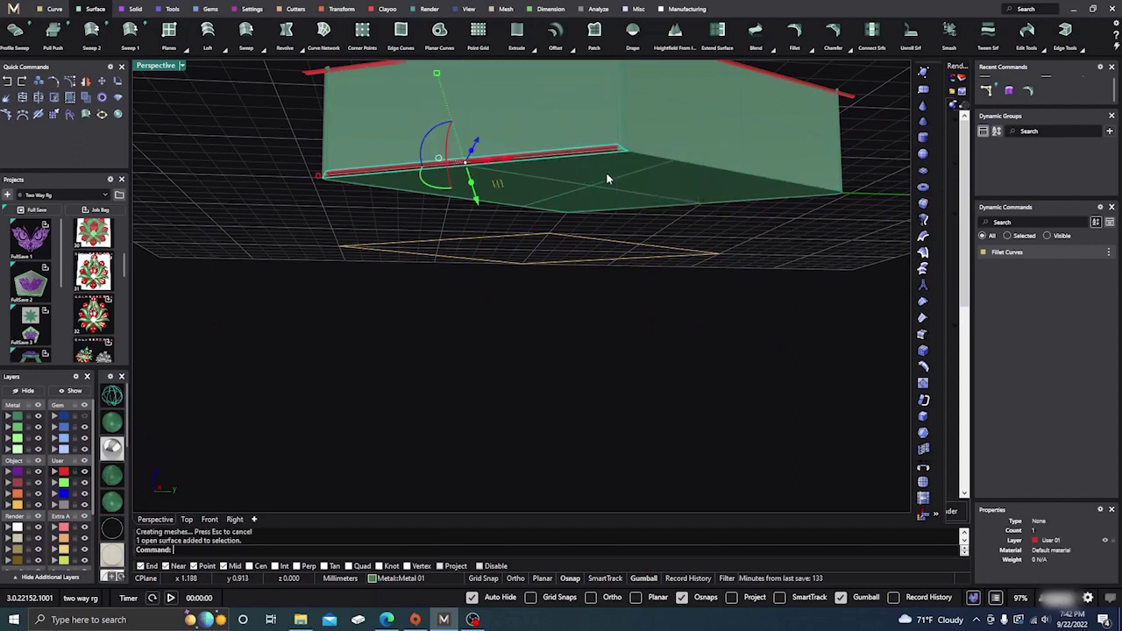
{"action": "left_click_drag", "start_coordinate": [319, 176], "coordinate": [287, 182]}
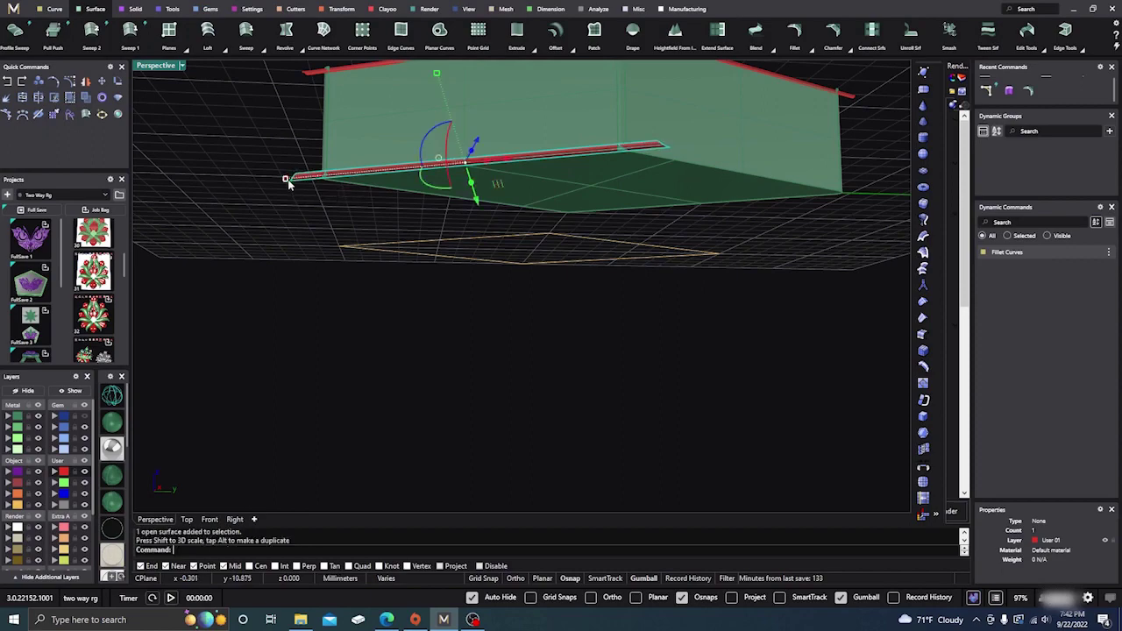
- Fillet the bottom edge of the first filleted side at radius 0.2 and scale the strip beyond the side's ends
{"action": "right_click_drag", "start_coordinate": [524, 296], "coordinate": [415, 204]}
{"action": "right_click", "coordinate": [359, 269]}
{"action": "left_click", "coordinate": [359, 268]}
{"action": "left_click", "coordinate": [417, 150]}
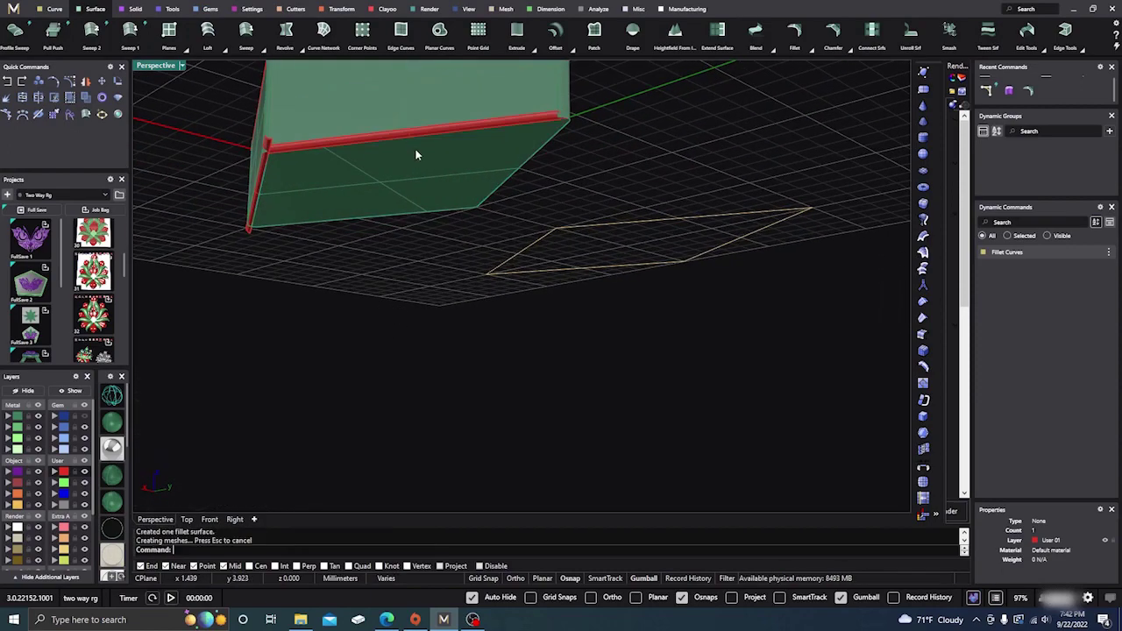
{"action": "left_click", "coordinate": [502, 125]}
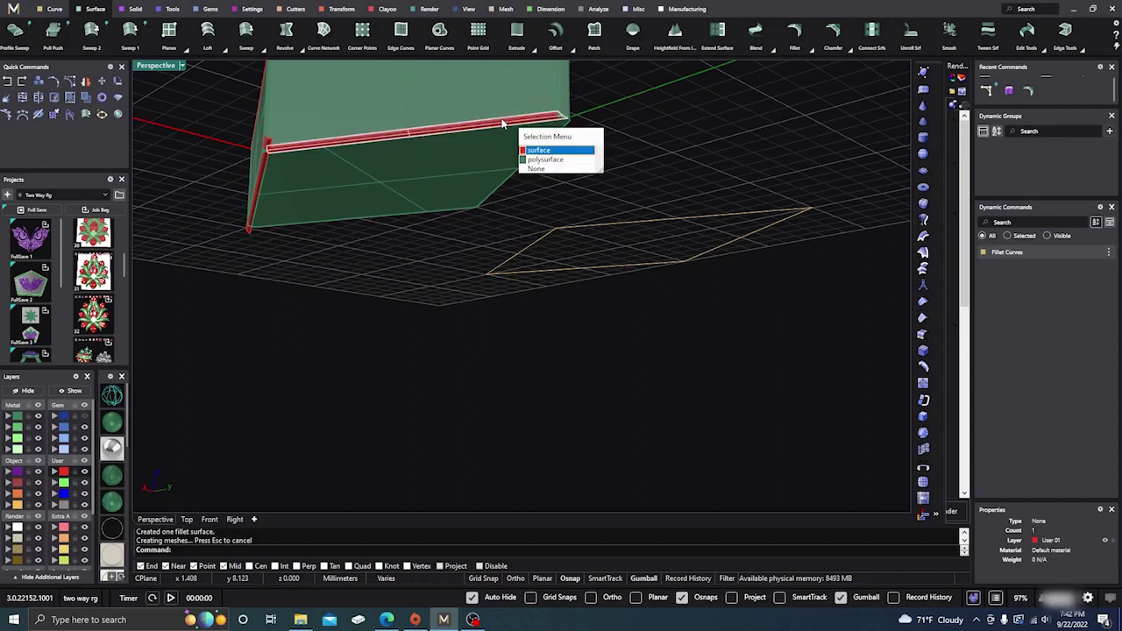
{"action": "left_click", "coordinate": [537, 152]}
{"action": "left_click_drag", "start_coordinate": [268, 150], "coordinate": [243, 153]}
- Fillet the top edge of the untreated side beyond the Y-axis corner at radius 0.2 and extend its strip past both ends
{"action": "scroll", "coordinate": [592, 376], "scroll_direction": "down", "scroll_amount": 6}
{"action": "right_click_drag", "start_coordinate": [677, 417], "coordinate": [401, 250]}
{"action": "scroll", "coordinate": [365, 211], "scroll_direction": "up", "scroll_amount": 5}
{"action": "left_click", "coordinate": [366, 213]}
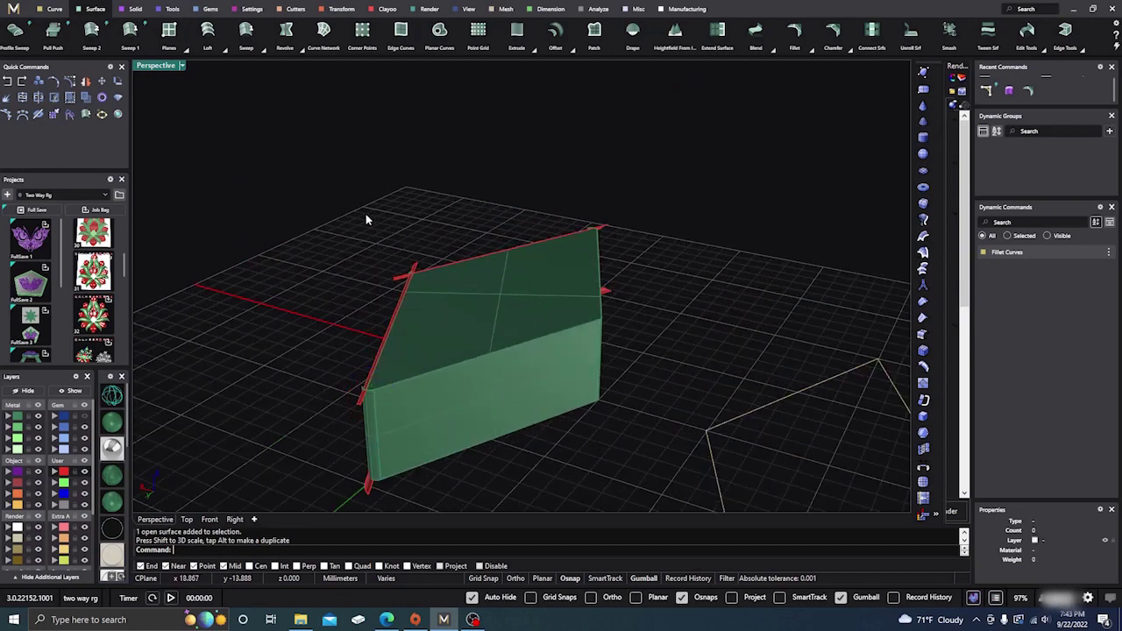
{"action": "right_click", "coordinate": [361, 296]}
{"action": "left_click", "coordinate": [427, 341]}
{"action": "left_click", "coordinate": [427, 341]}
{"action": "left_click", "coordinate": [408, 405]}
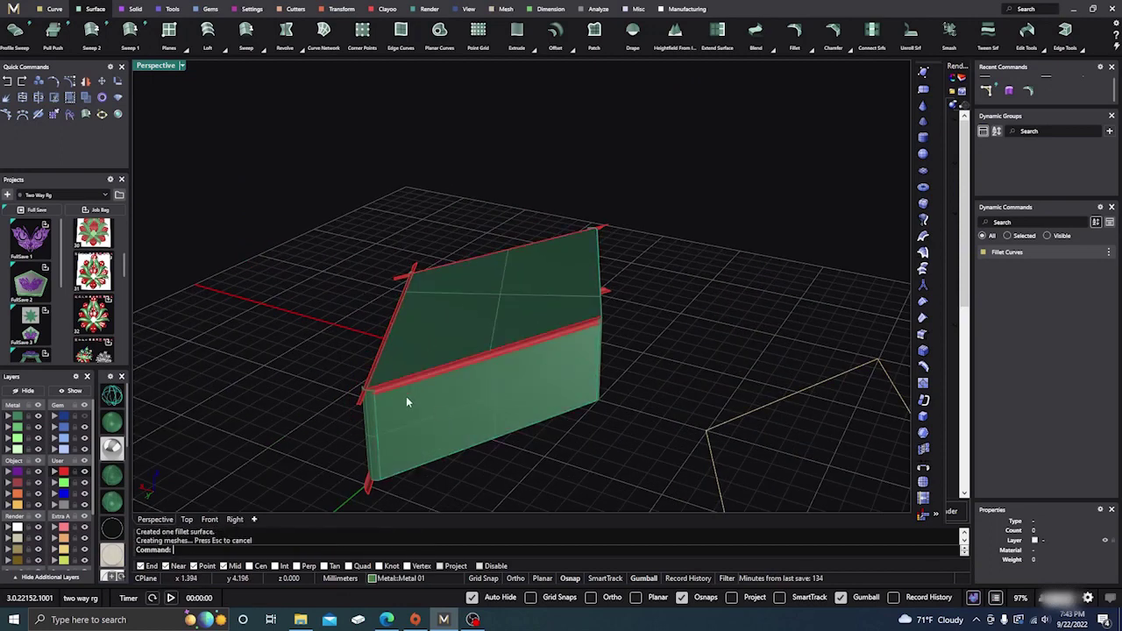
{"action": "left_click", "coordinate": [402, 382]}
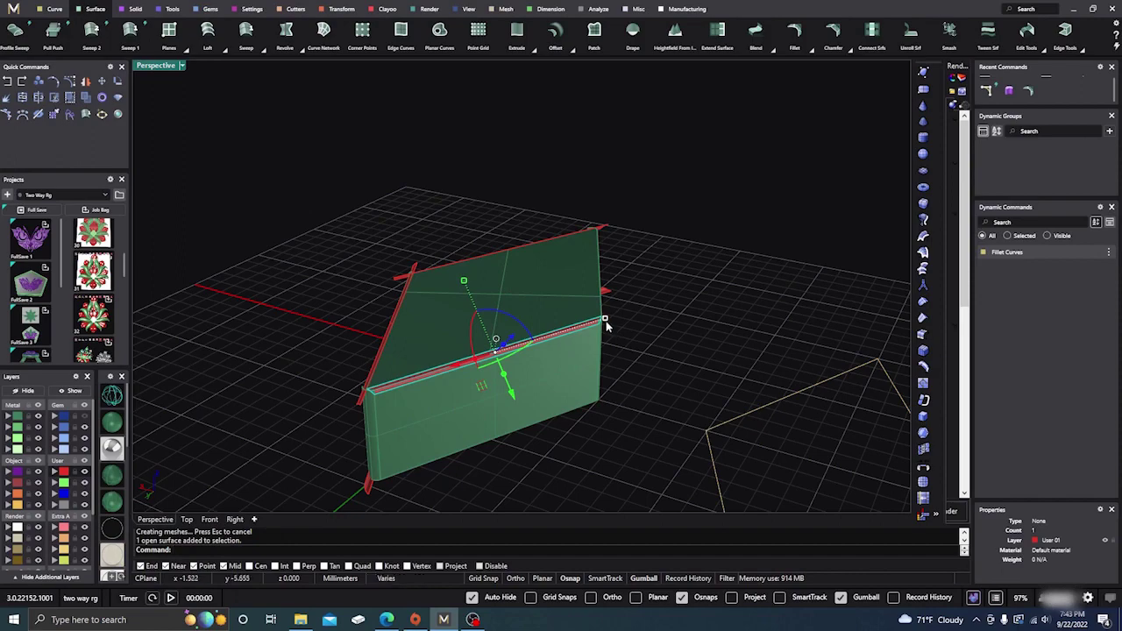
{"action": "left_click_drag", "start_coordinate": [605, 319], "coordinate": [621, 312]}
- Fillet the bottom edge of the third side at radius 0.2 and stretch the resulting strip past both corners
{"action": "right_click_drag", "start_coordinate": [623, 421], "coordinate": [617, 352]}
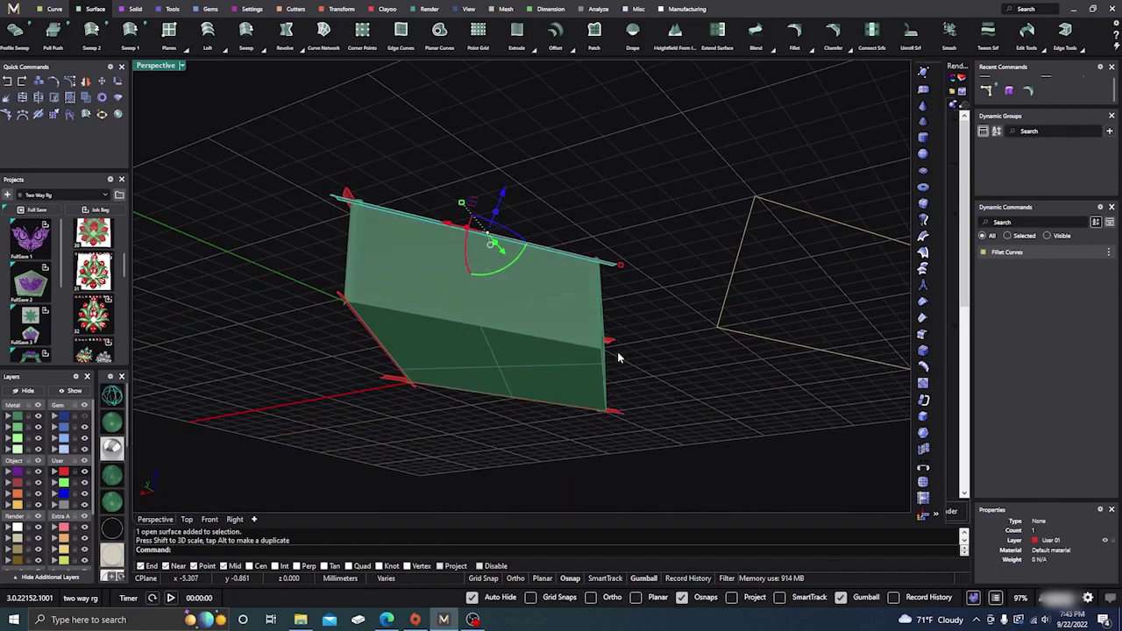
{"action": "right_click", "coordinate": [526, 416]}
{"action": "left_click", "coordinate": [502, 364]}
{"action": "left_click", "coordinate": [496, 283]}
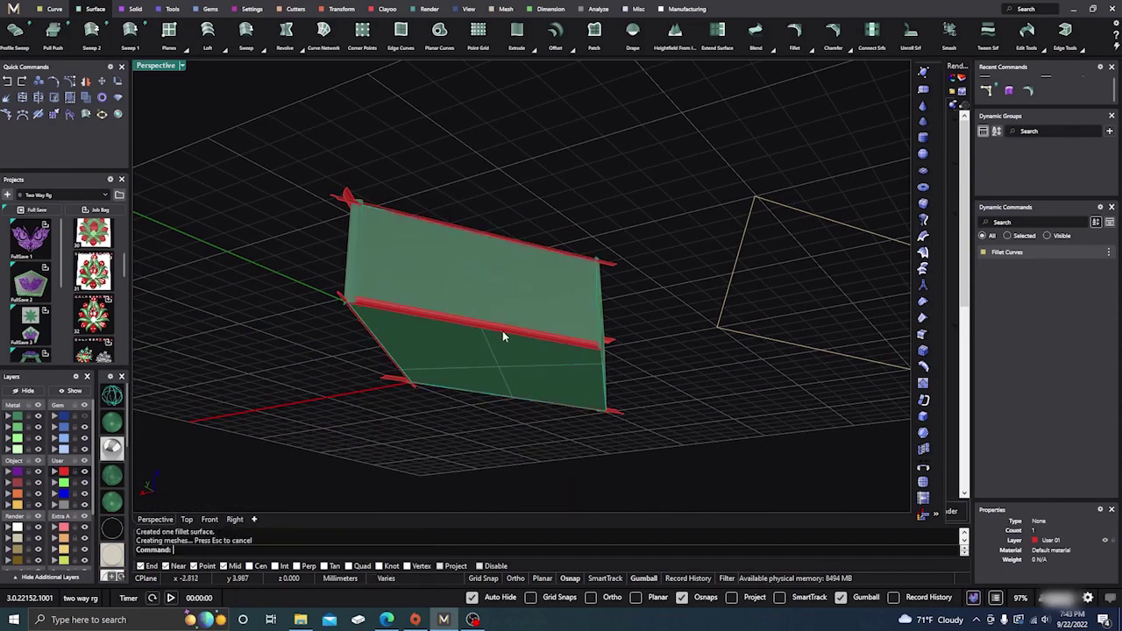
{"action": "left_click", "coordinate": [436, 315]}
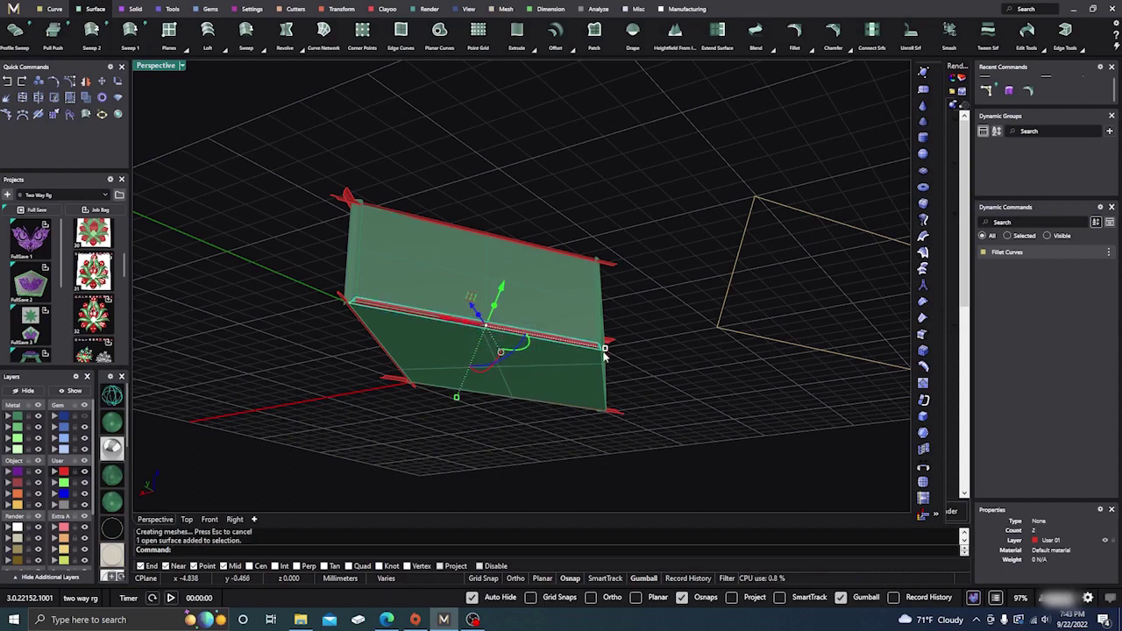
{"action": "left_click_drag", "start_coordinate": [604, 349], "coordinate": [623, 358]}
- Fillet the last untreated top edge at radius 0.2 and lengthen its strip beyond both corners
{"action": "right_click_drag", "start_coordinate": [662, 403], "coordinate": [506, 469]}
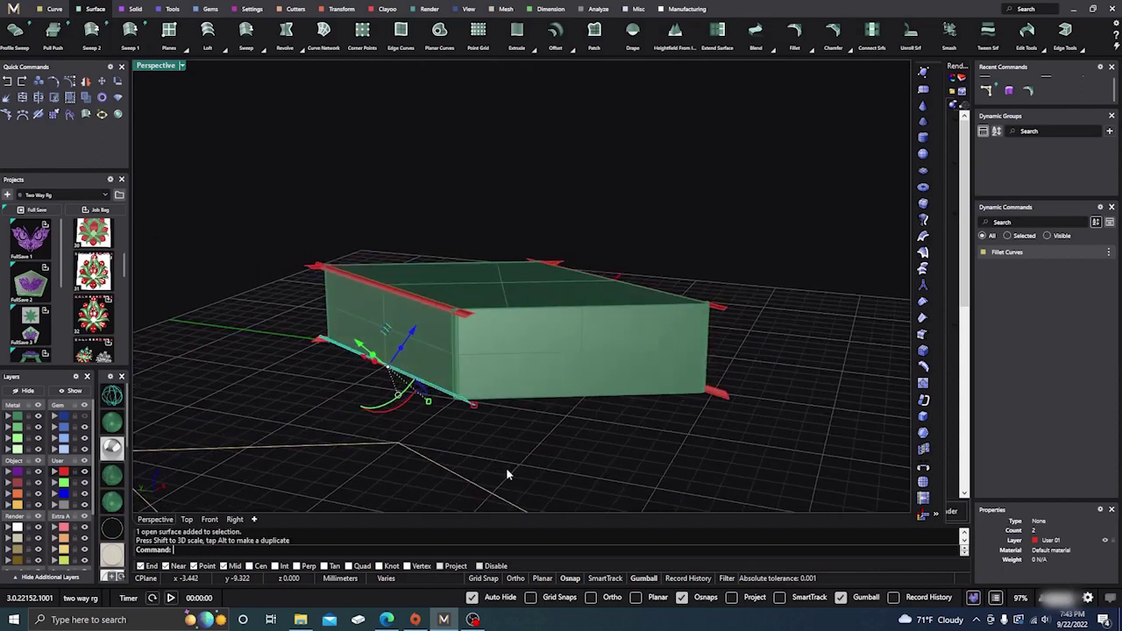
{"action": "right_click", "coordinate": [507, 469]}
{"action": "left_click", "coordinate": [548, 295]}
{"action": "left_click", "coordinate": [568, 336]}
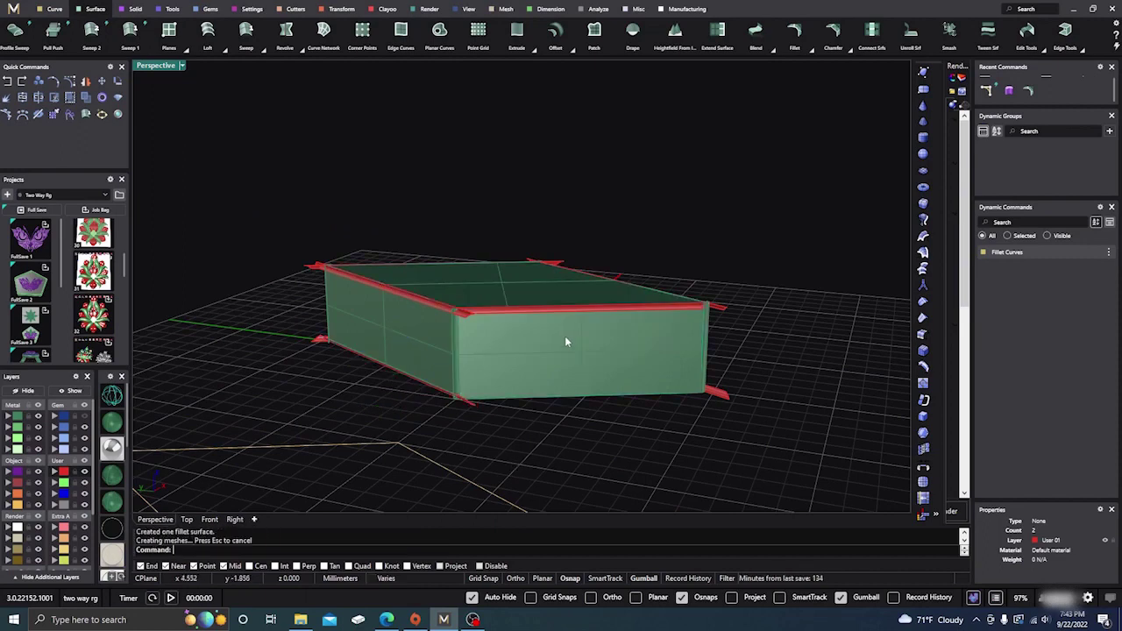
{"action": "left_click", "coordinate": [561, 310]}
{"action": "left_click", "coordinate": [605, 340]}
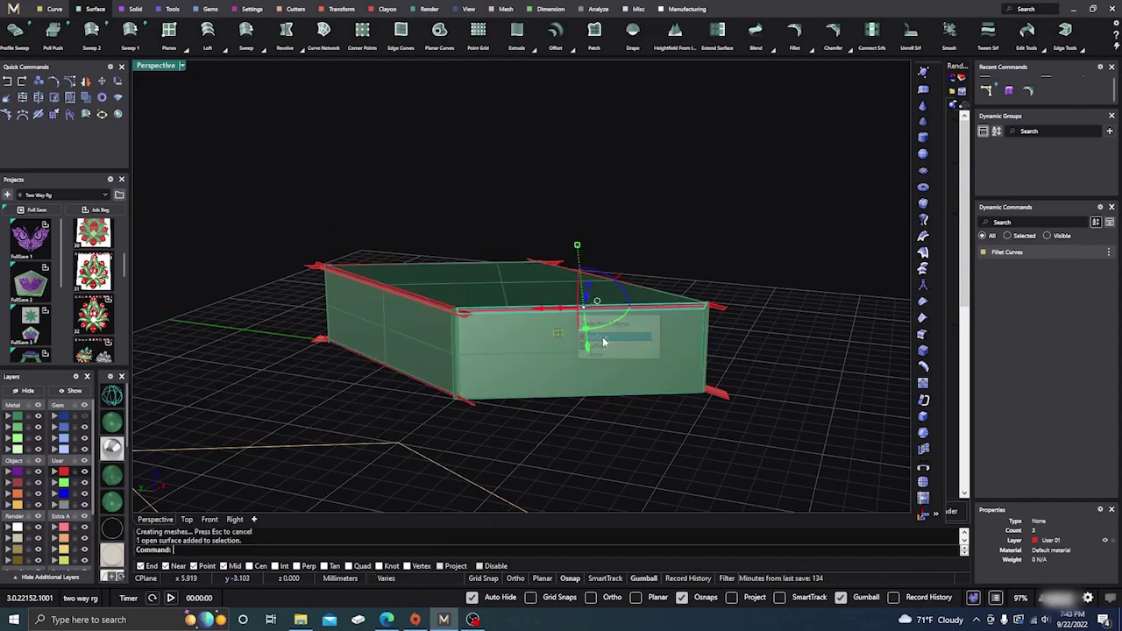
{"action": "left_click_drag", "start_coordinate": [707, 306], "coordinate": [732, 308]}
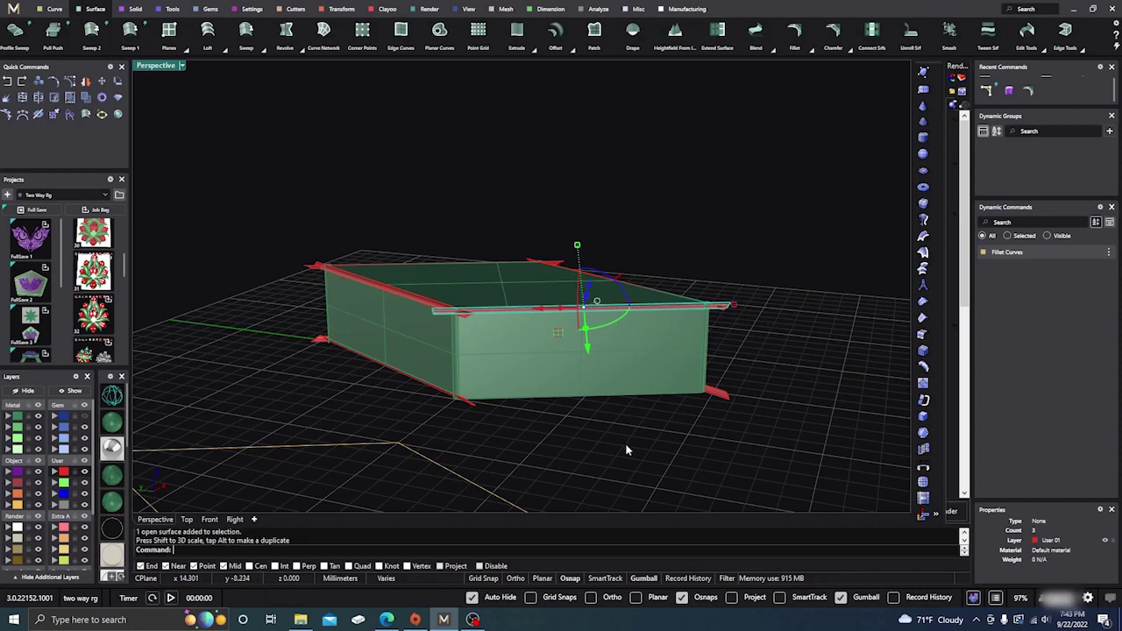
{"action": "left_click", "coordinate": [625, 443]}
- Fillet the last unfilleted bottom edge at radius 0.2 and stretch its strip past both corners
{"action": "right_click_drag", "start_coordinate": [625, 443], "coordinate": [608, 365]}
{"action": "left_click", "coordinate": [607, 368]}
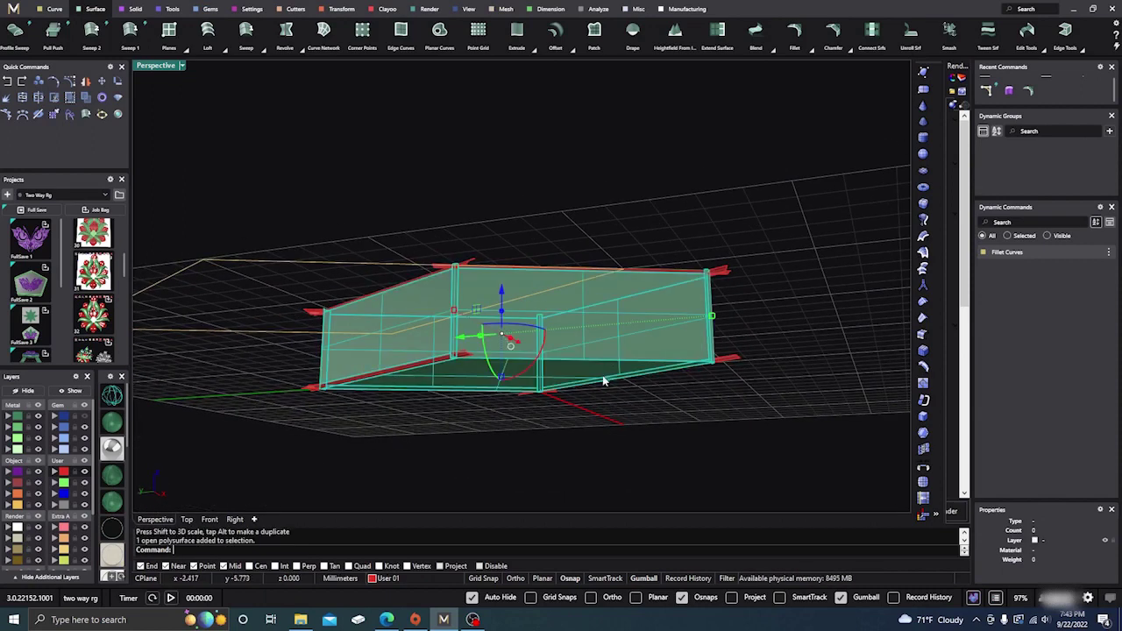
{"action": "left_click", "coordinate": [616, 445]}
{"action": "right_click", "coordinate": [614, 438]}
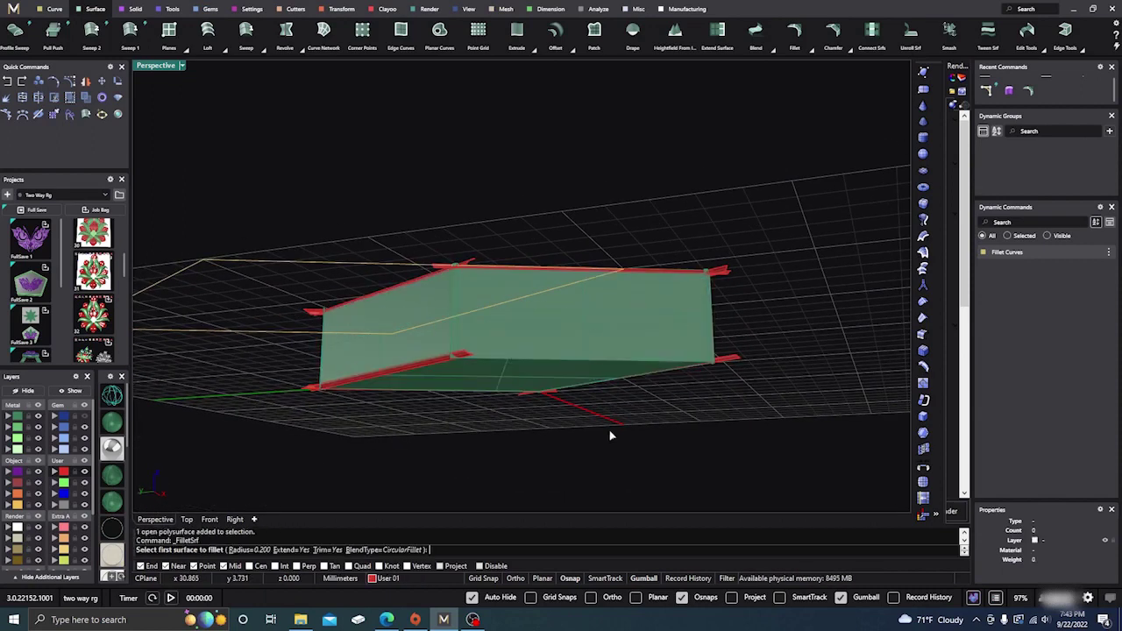
{"action": "left_click", "coordinate": [595, 345]}
{"action": "left_click", "coordinate": [566, 384]}
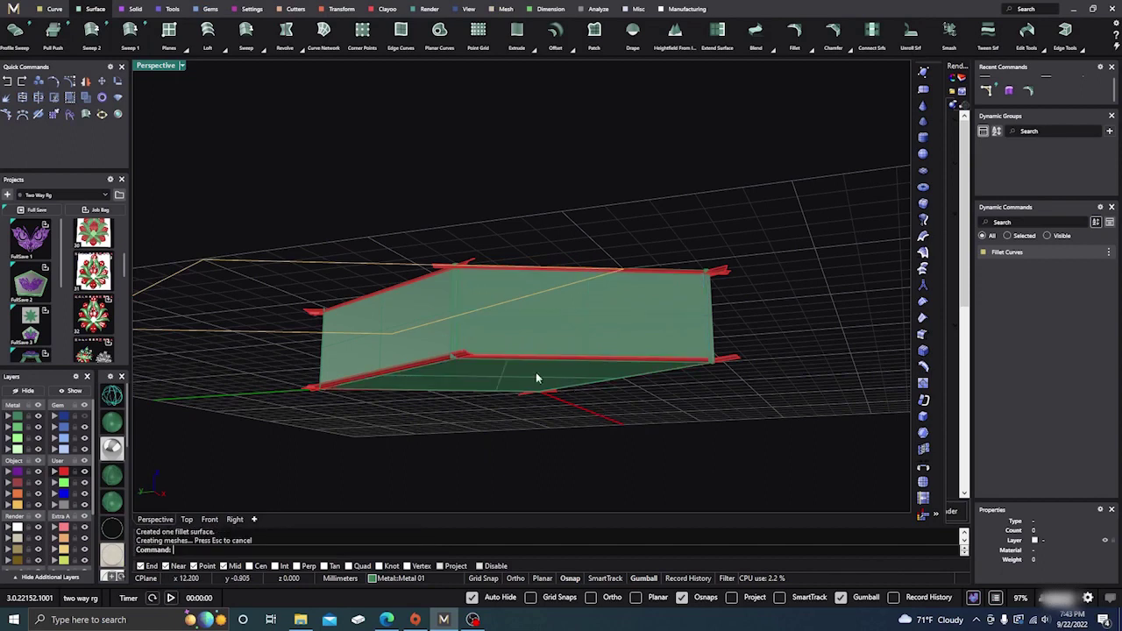
{"action": "left_click", "coordinate": [542, 355]}
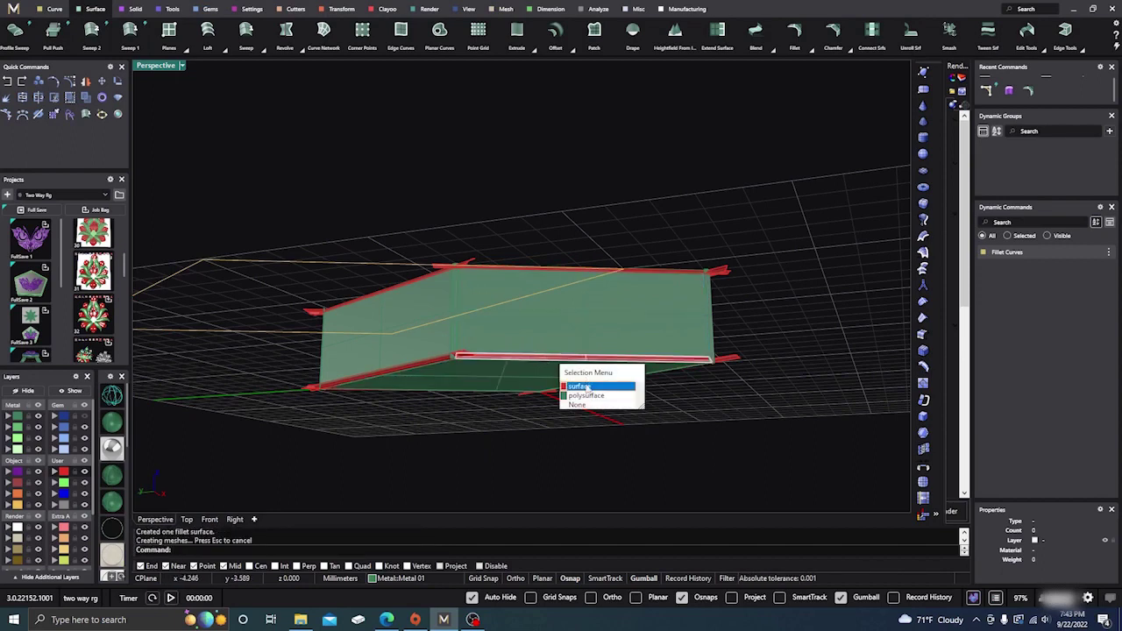
{"action": "left_click", "coordinate": [616, 385]}
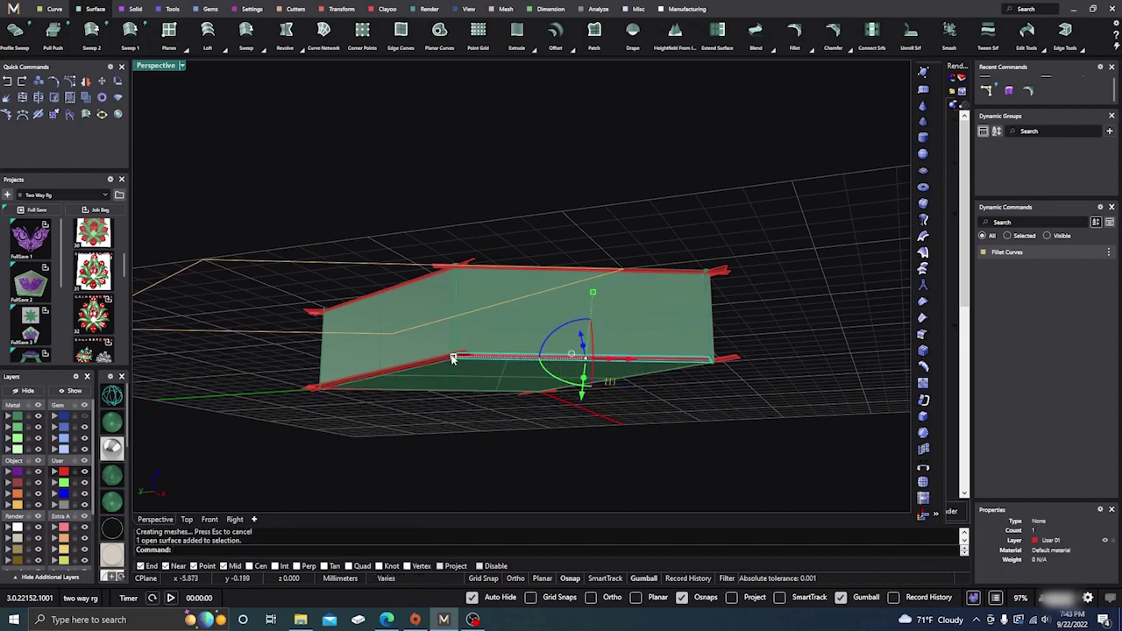
{"action": "left_click_drag", "start_coordinate": [453, 358], "coordinate": [426, 359]}
{"action": "left_click", "coordinate": [468, 454]}
- Examine how the extended fillet strips cross each other and the vertical rounding at the block's corner
{"action": "right_click_drag", "start_coordinate": [468, 440], "coordinate": [497, 495]}
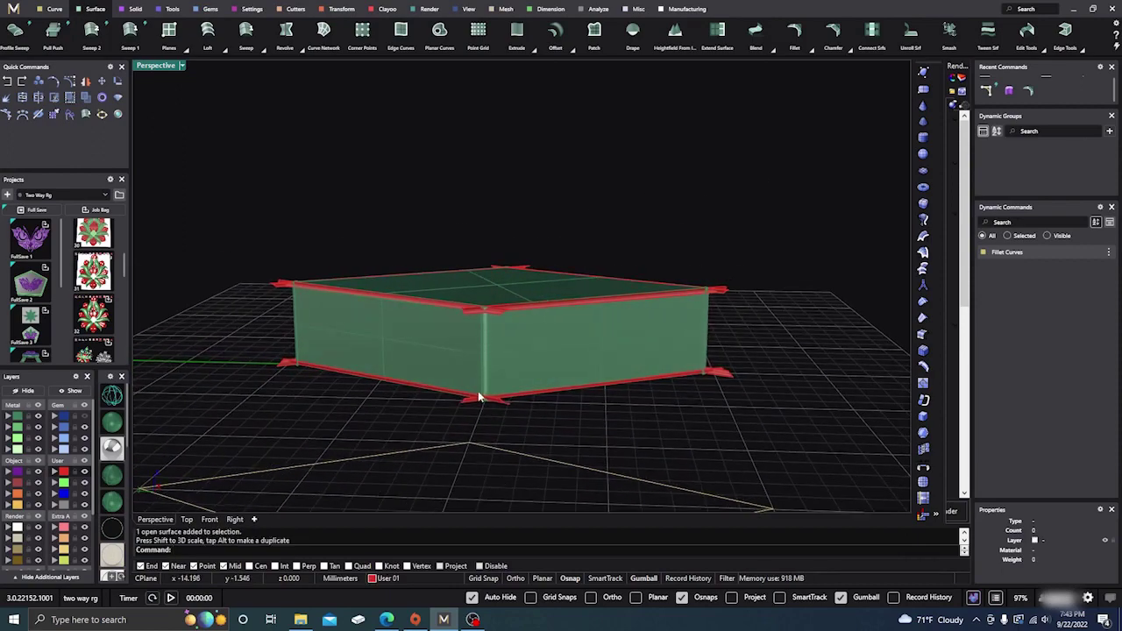
{"action": "scroll", "coordinate": [479, 395], "scroll_direction": "up", "scroll_amount": 3}
{"action": "scroll", "coordinate": [516, 359], "scroll_direction": "up", "scroll_amount": 2}
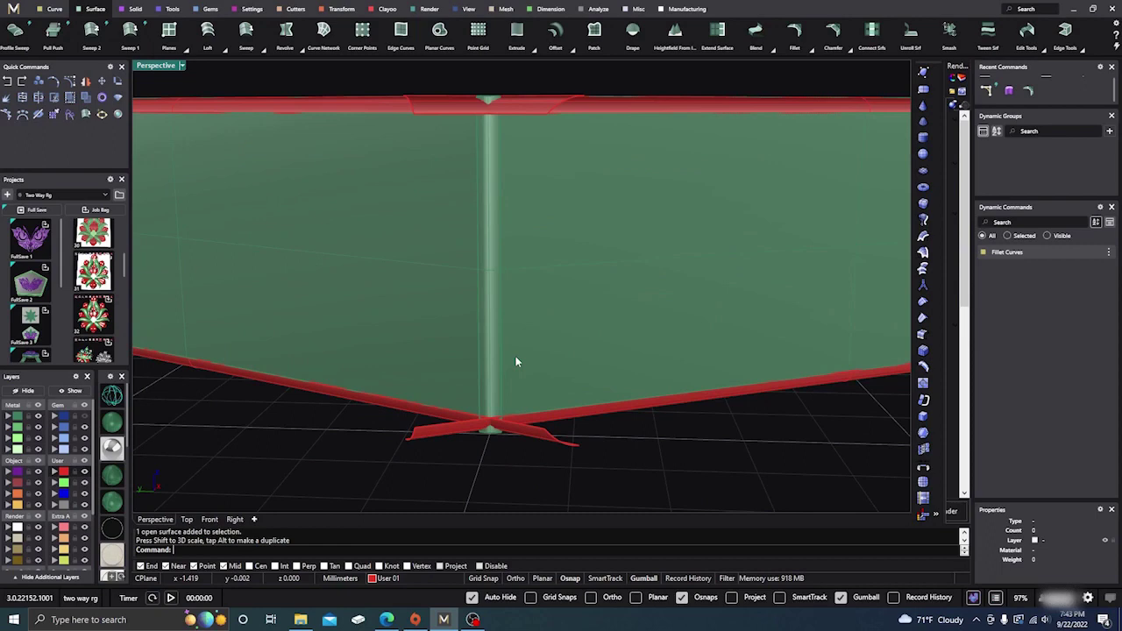
{"action": "right_click_drag", "start_coordinate": [515, 362], "coordinate": [489, 486]}
{"action": "scroll", "coordinate": [405, 368], "scroll_direction": "up", "scroll_amount": 2}
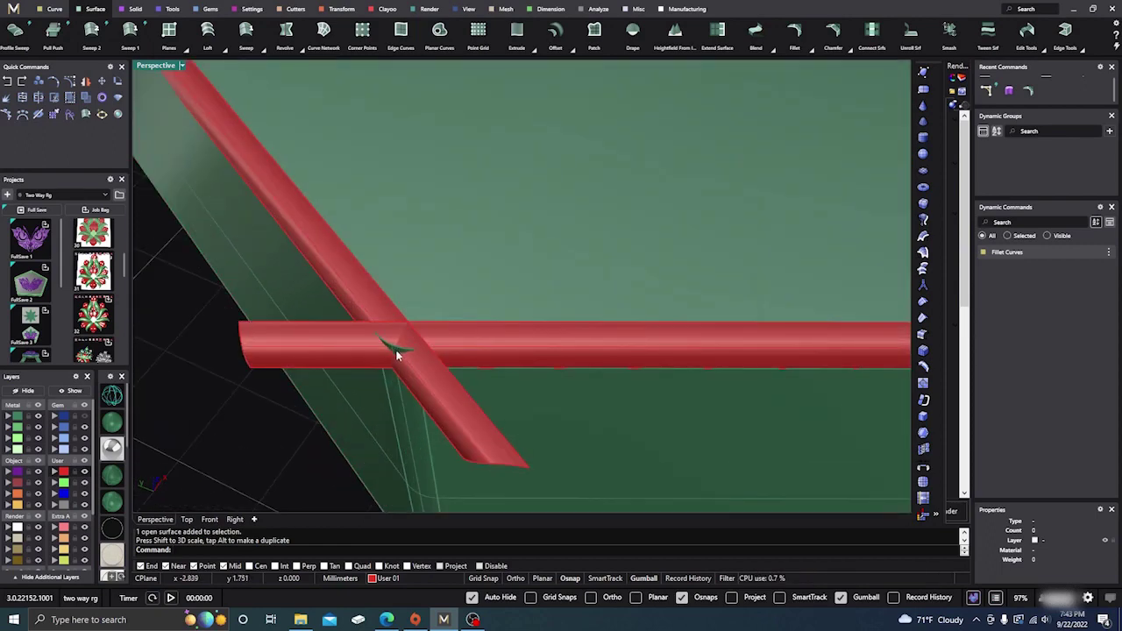
{"action": "right_click_drag", "start_coordinate": [394, 360], "coordinate": [398, 382]}
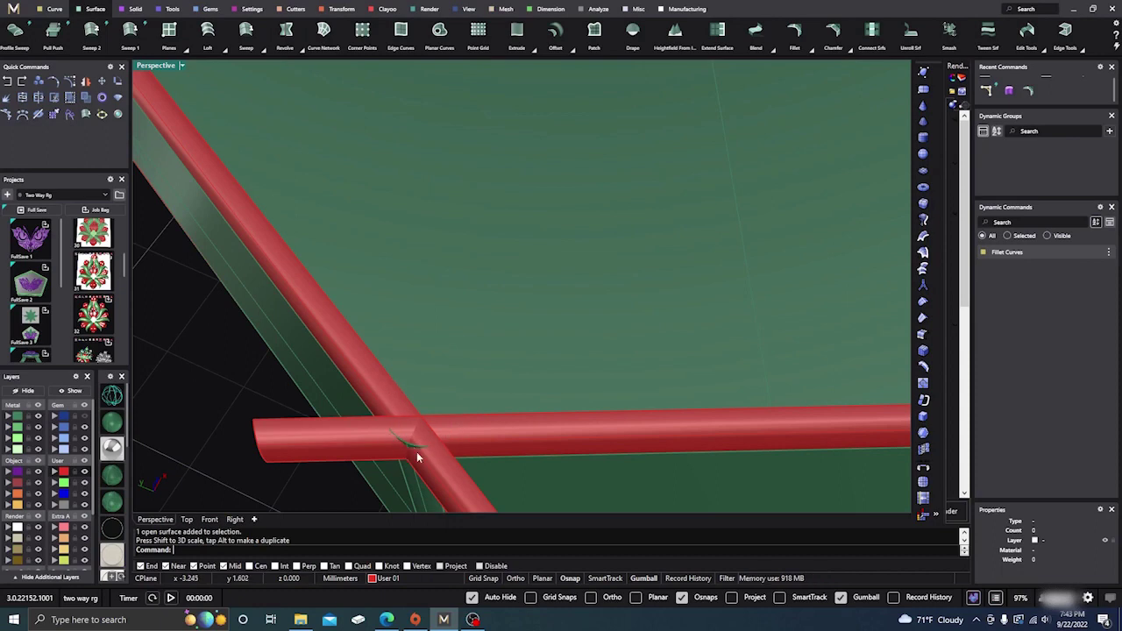
{"action": "scroll", "coordinate": [460, 364], "scroll_direction": "down", "scroll_amount": 10}
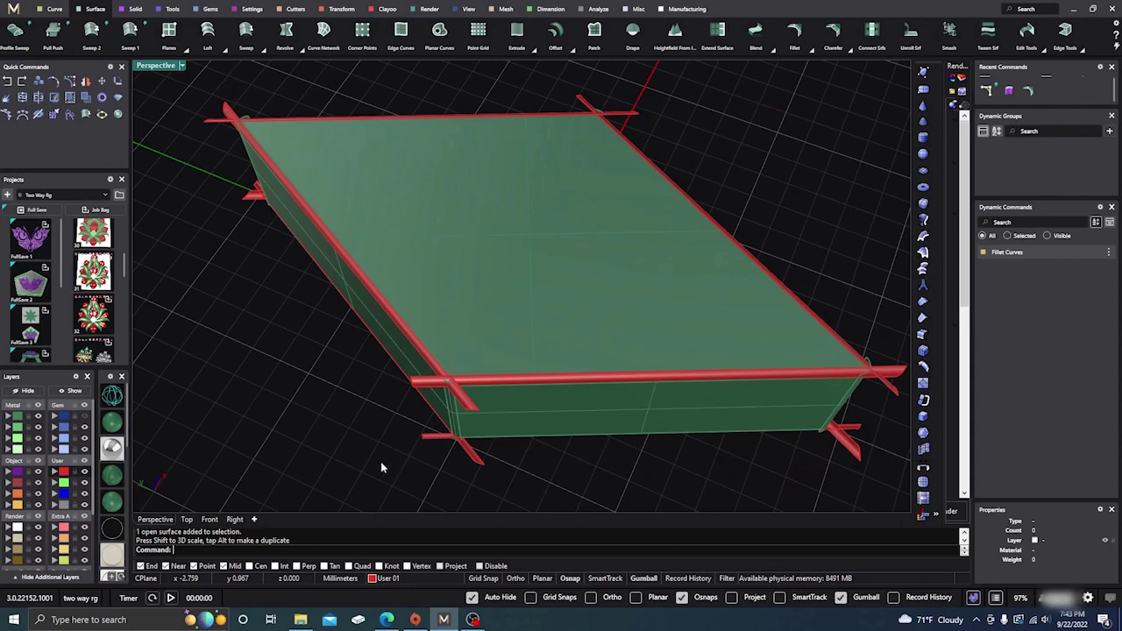
{"action": "right_click_drag", "start_coordinate": [380, 462], "coordinate": [396, 411]}
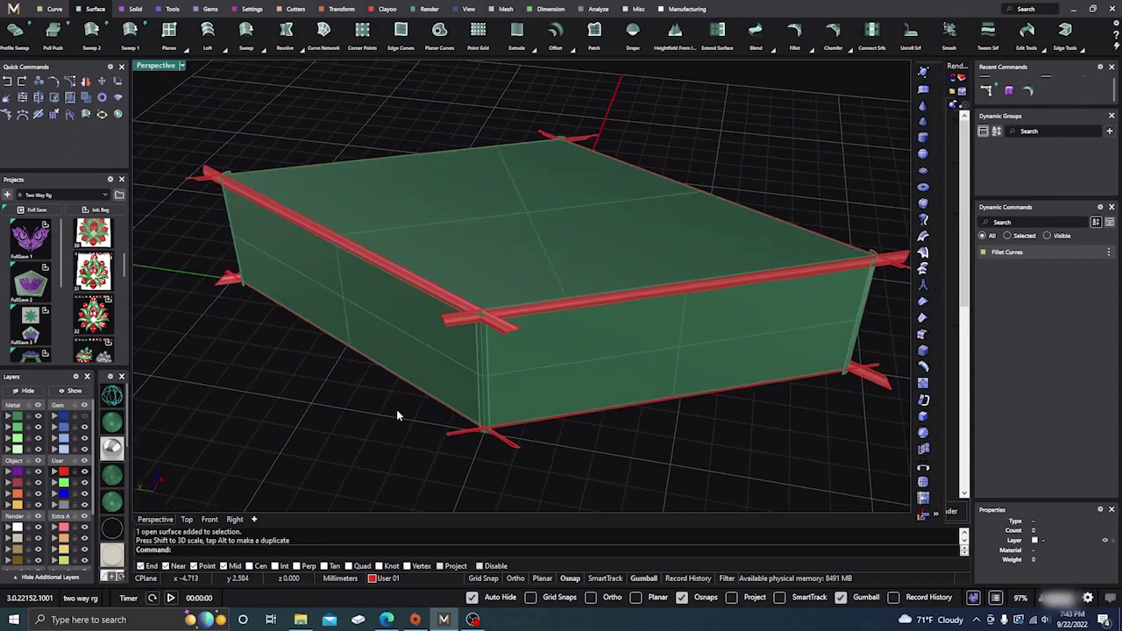
- Explode the block and lengthen the vertical fillet surface at the corner opposite the X-axis line beyond the top and bottom
{"action": "left_click", "coordinate": [479, 363]}
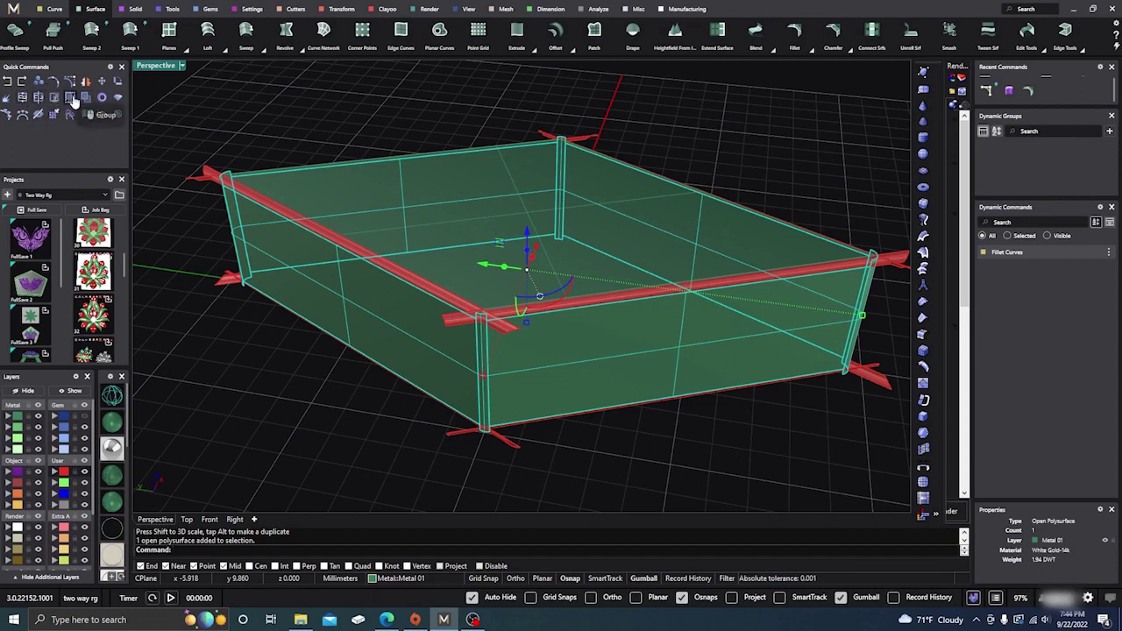
{"action": "left_click", "coordinate": [7, 99]}
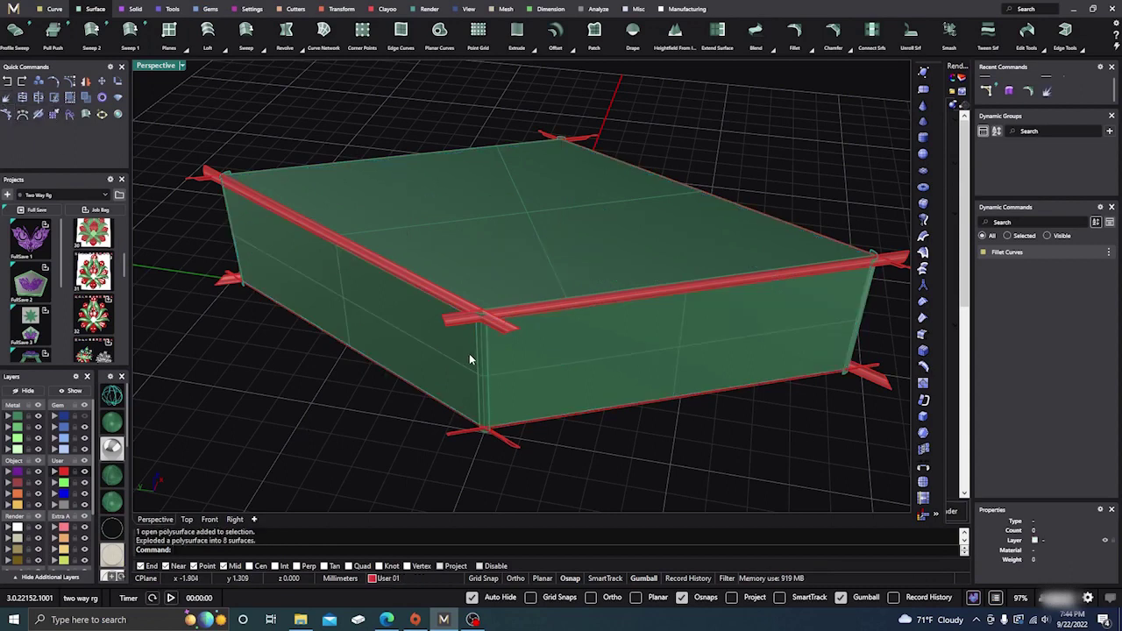
{"action": "left_click", "coordinate": [480, 374]}
{"action": "left_click", "coordinate": [517, 403]}
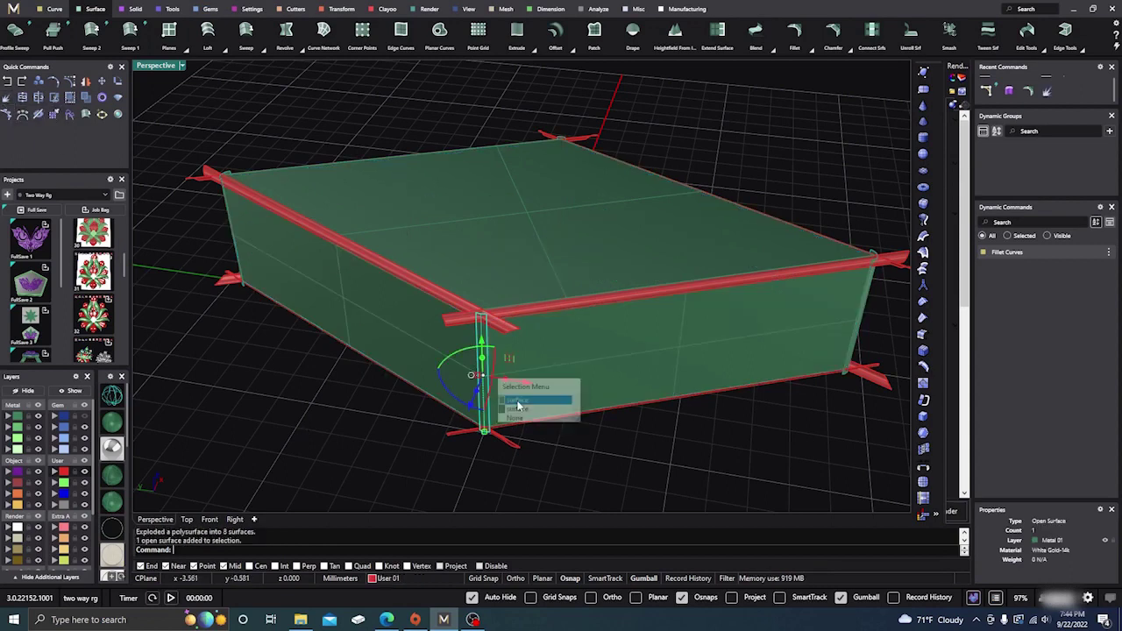
{"action": "left_click_drag", "start_coordinate": [483, 432], "coordinate": [482, 451]}
{"action": "left_click", "coordinate": [355, 422]}
- Stretch the vertical fillet surface at the Y-axis corner past the block's top and bottom
{"action": "right_click_drag", "start_coordinate": [354, 422], "coordinate": [424, 417]}
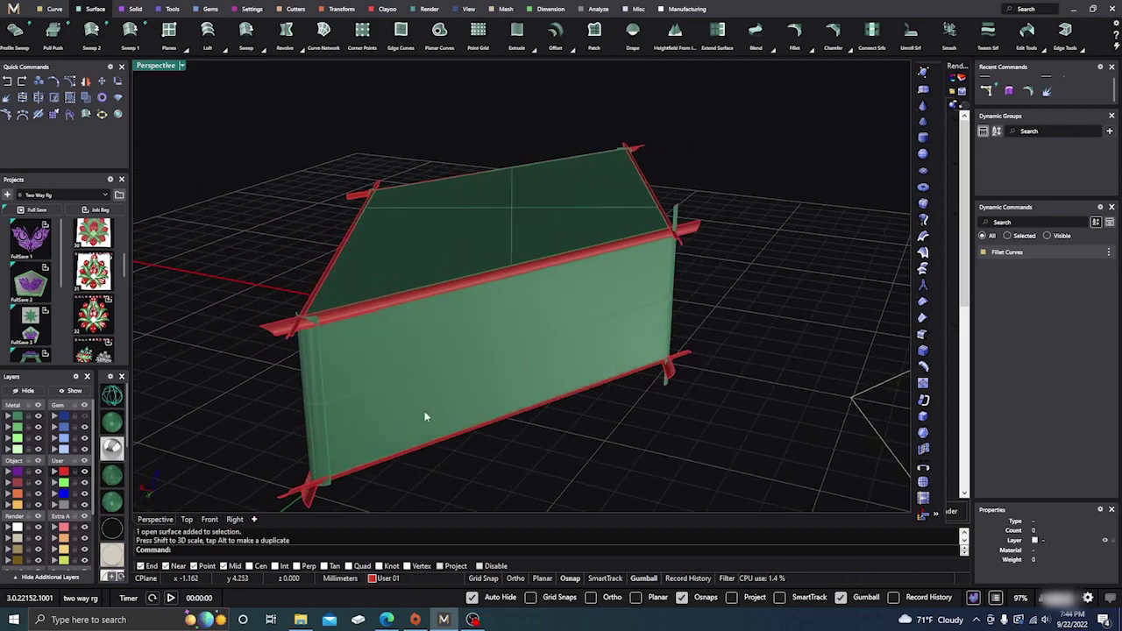
{"action": "right_click_drag", "start_coordinate": [298, 362], "coordinate": [333, 400]}
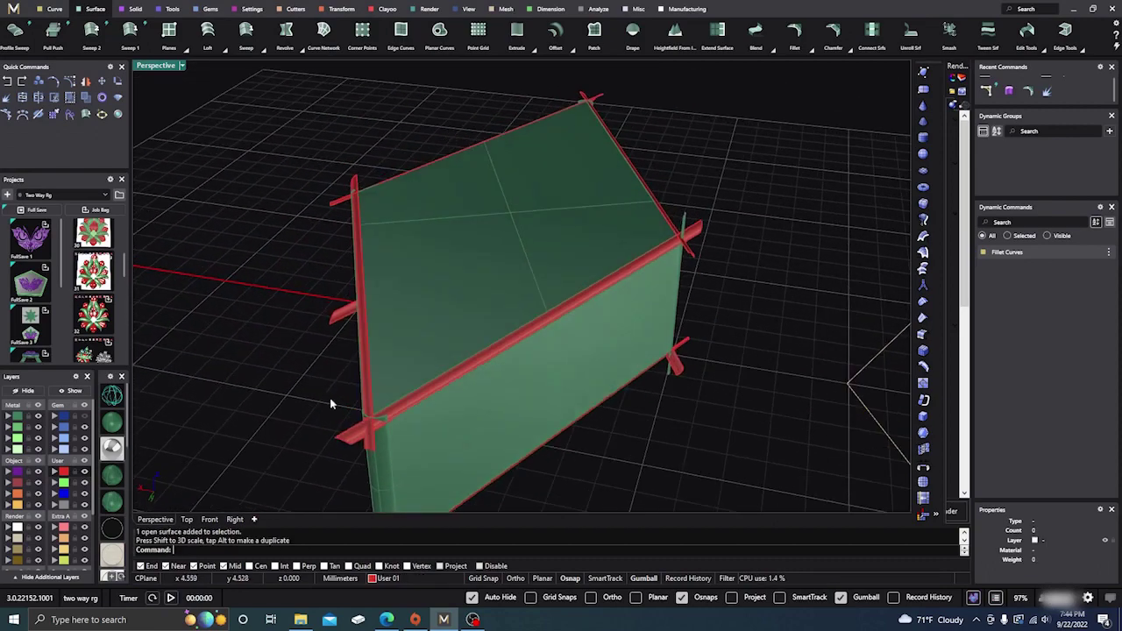
{"action": "scroll", "coordinate": [367, 427], "scroll_direction": "up", "scroll_amount": 5}
{"action": "scroll", "coordinate": [271, 343], "scroll_direction": "down", "scroll_amount": 5}
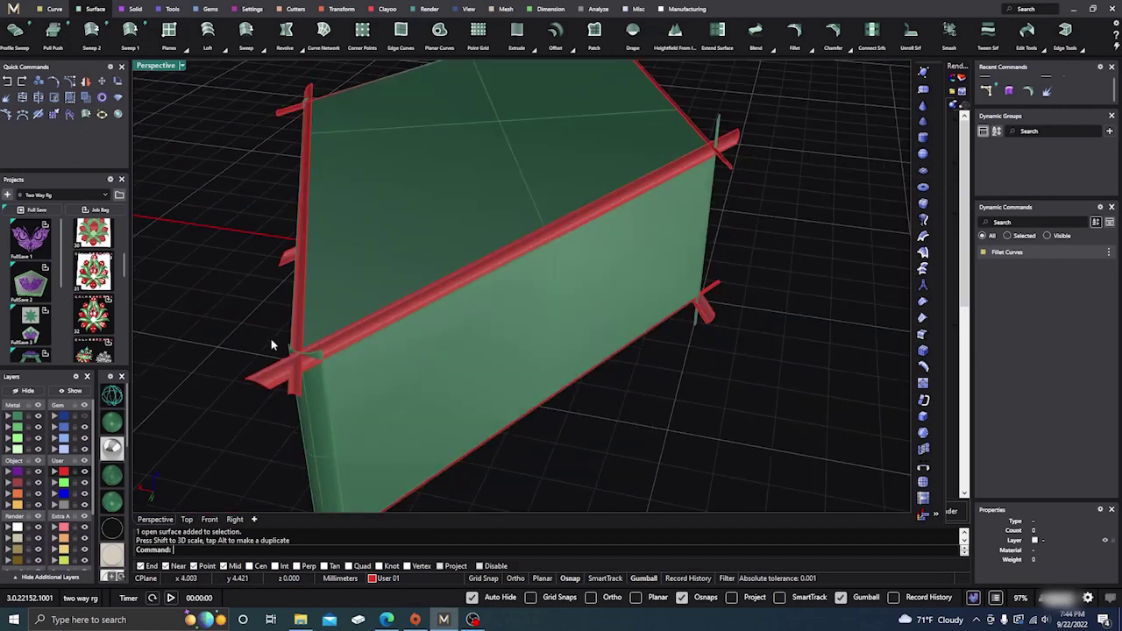
{"action": "right_click_drag", "start_coordinate": [270, 343], "coordinate": [333, 391]}
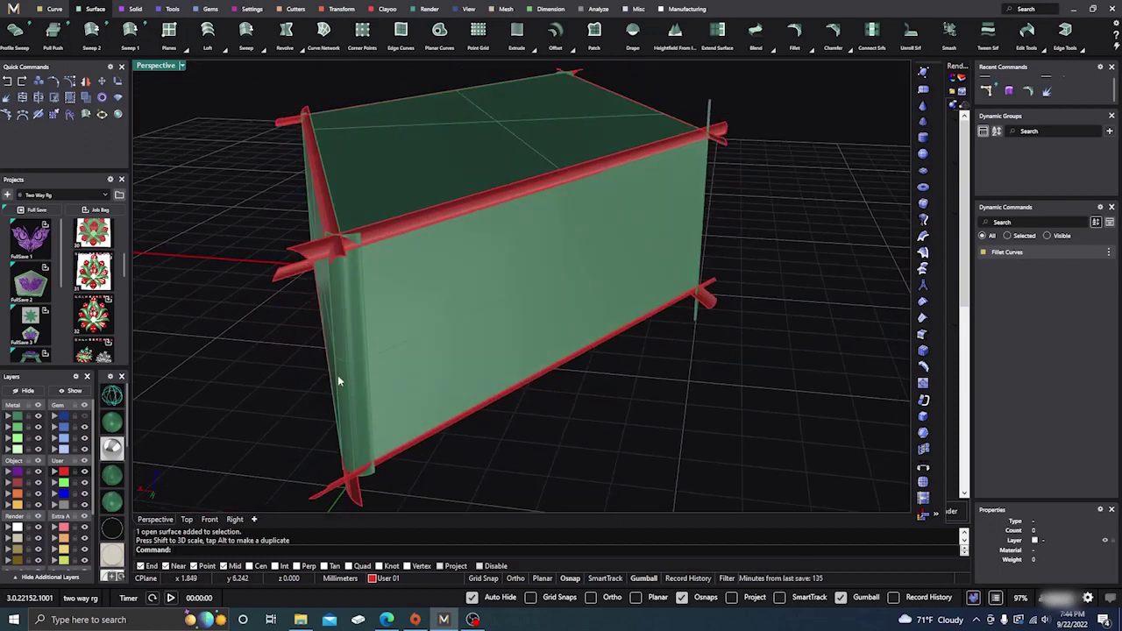
{"action": "left_click", "coordinate": [340, 377]}
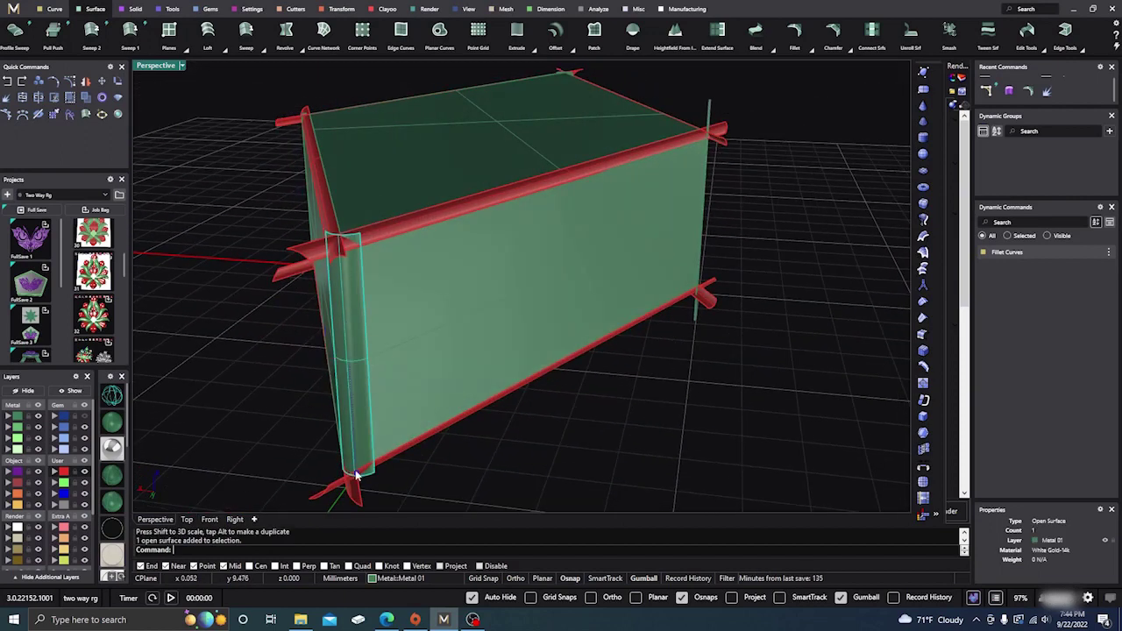
{"action": "left_click_drag", "start_coordinate": [355, 475], "coordinate": [358, 495]}
{"action": "left_click", "coordinate": [247, 402]}
- Extend the vertical fillet surfaces at the X-axis corner and the last remaining corner above and below the block
{"action": "right_click_drag", "start_coordinate": [247, 402], "coordinate": [419, 440]}
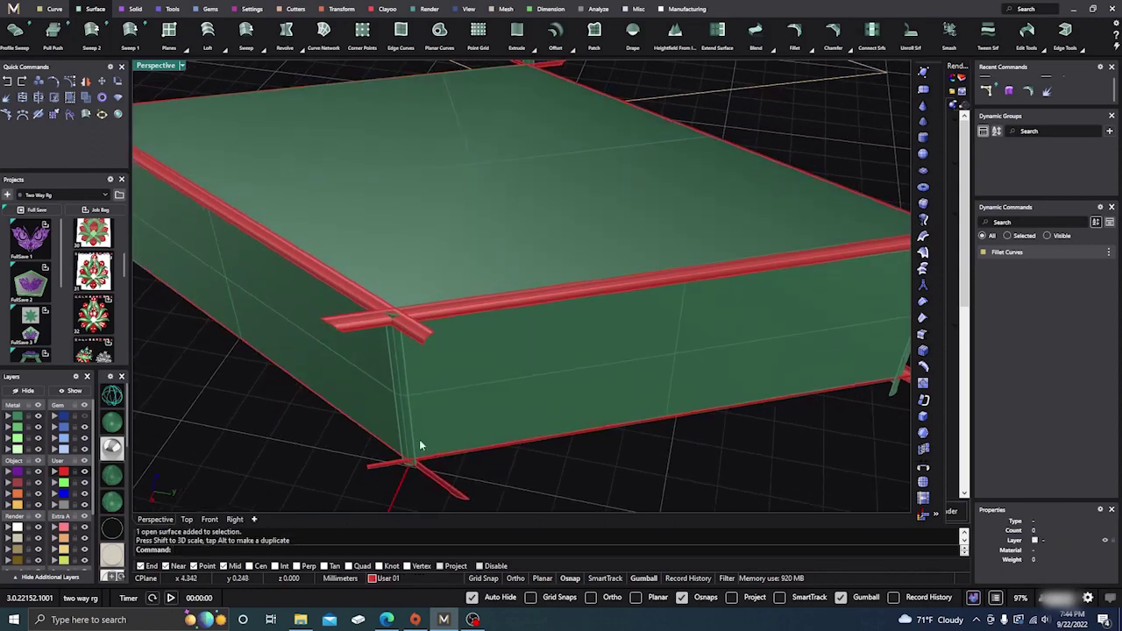
{"action": "left_click", "coordinate": [397, 383]}
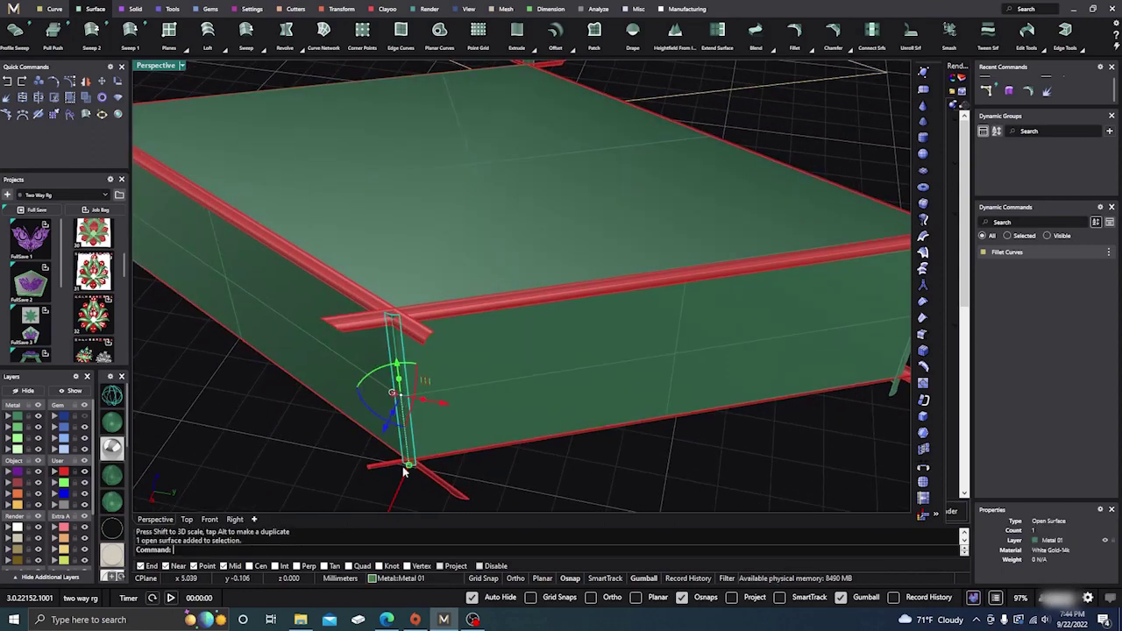
{"action": "left_click_drag", "start_coordinate": [408, 466], "coordinate": [414, 481]}
{"action": "left_click", "coordinate": [273, 428]}
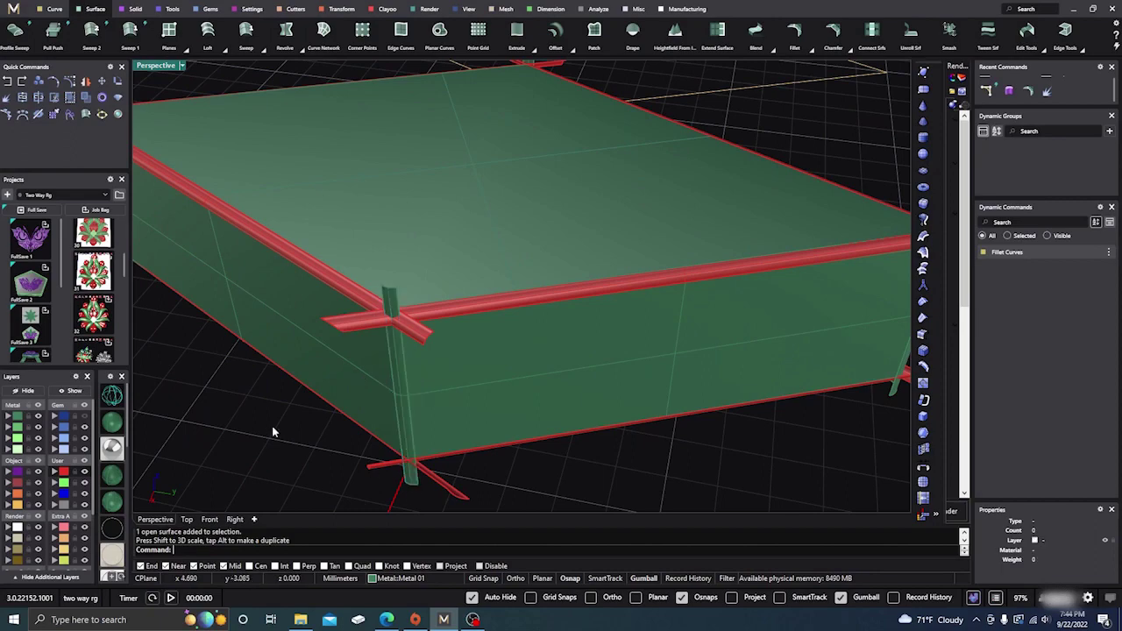
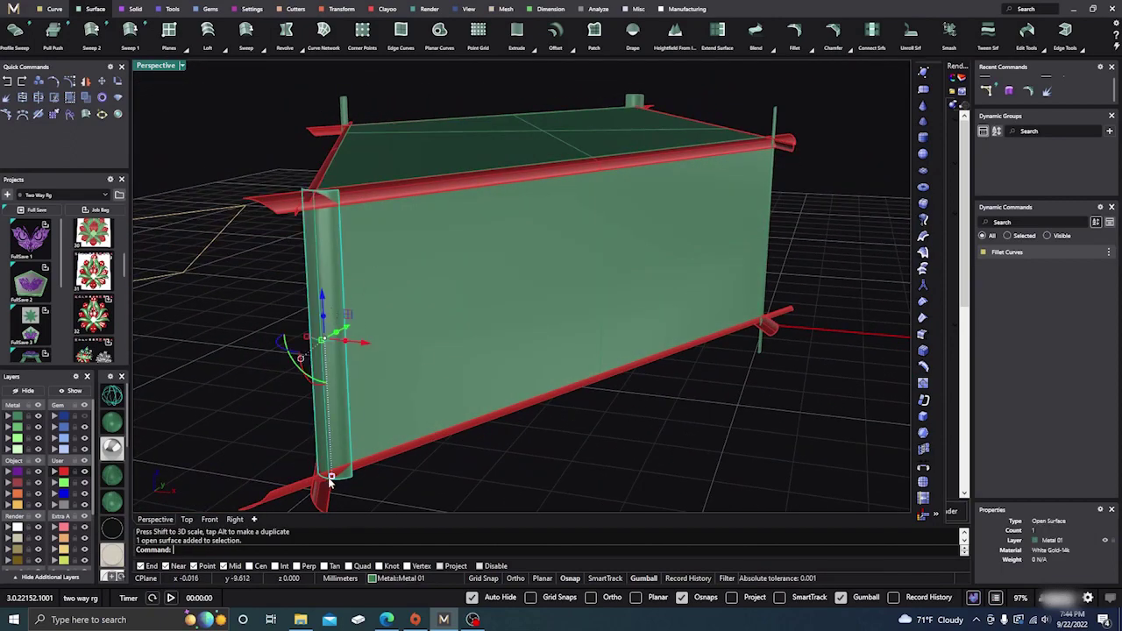
{"action": "left_click_drag", "start_coordinate": [331, 477], "coordinate": [337, 500]}
{"action": "left_click", "coordinate": [416, 474]}
- Move the four vertical corner fillet surfaces to the Creation layer
{"action": "scroll", "coordinate": [530, 432], "scroll_direction": "down", "scroll_amount": 5}
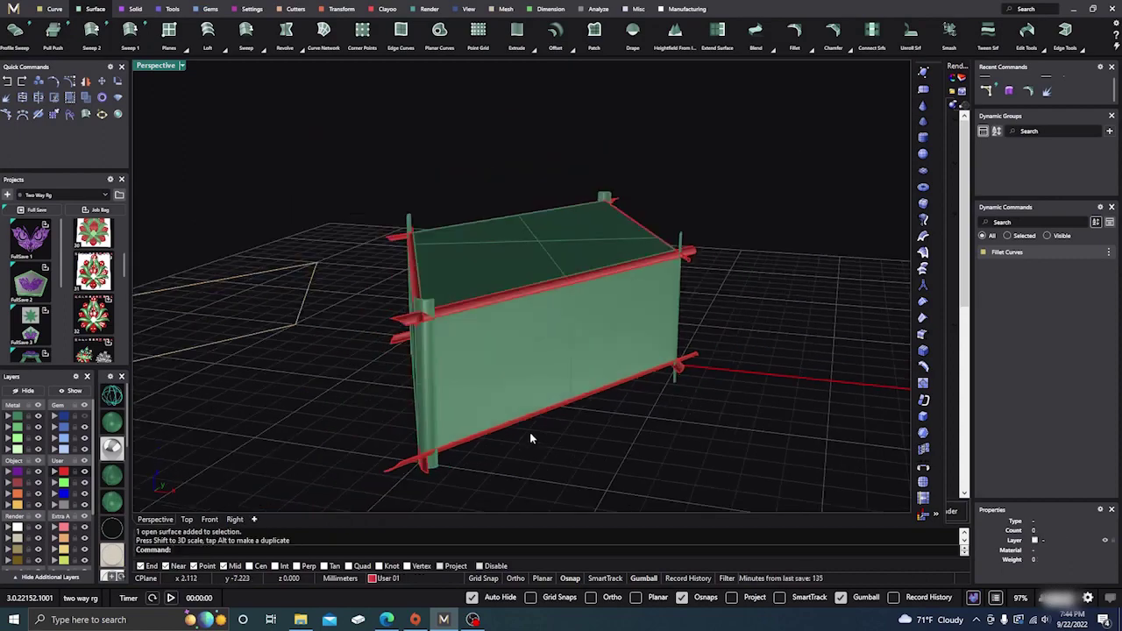
{"action": "right_click_drag", "start_coordinate": [601, 452], "coordinate": [534, 476]}
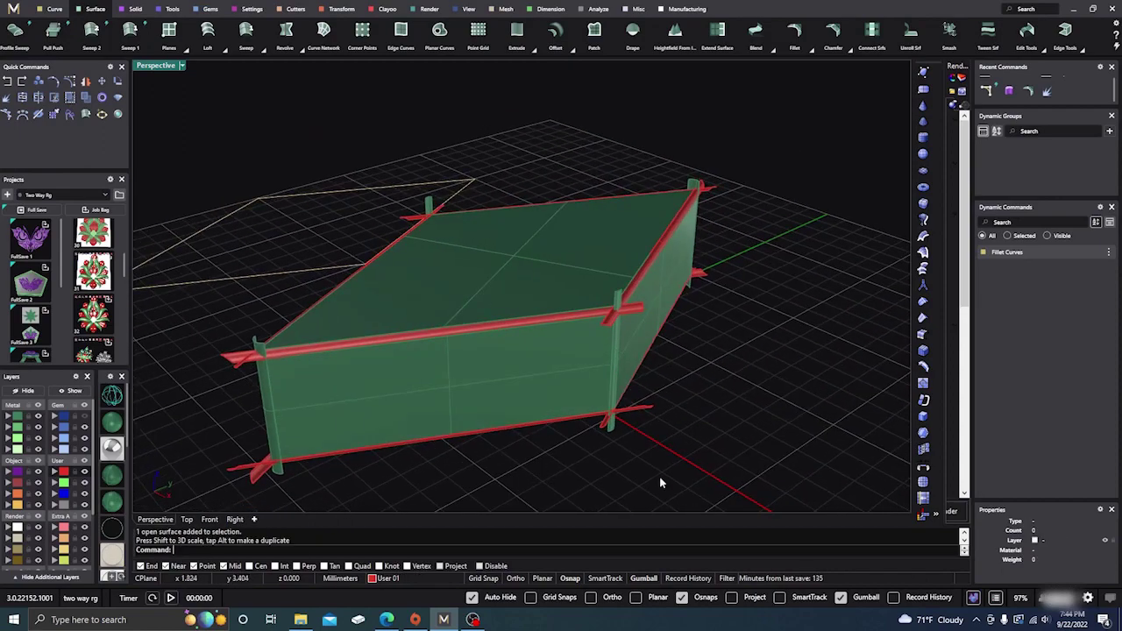
{"action": "right_click_drag", "start_coordinate": [613, 367], "coordinate": [609, 461]}
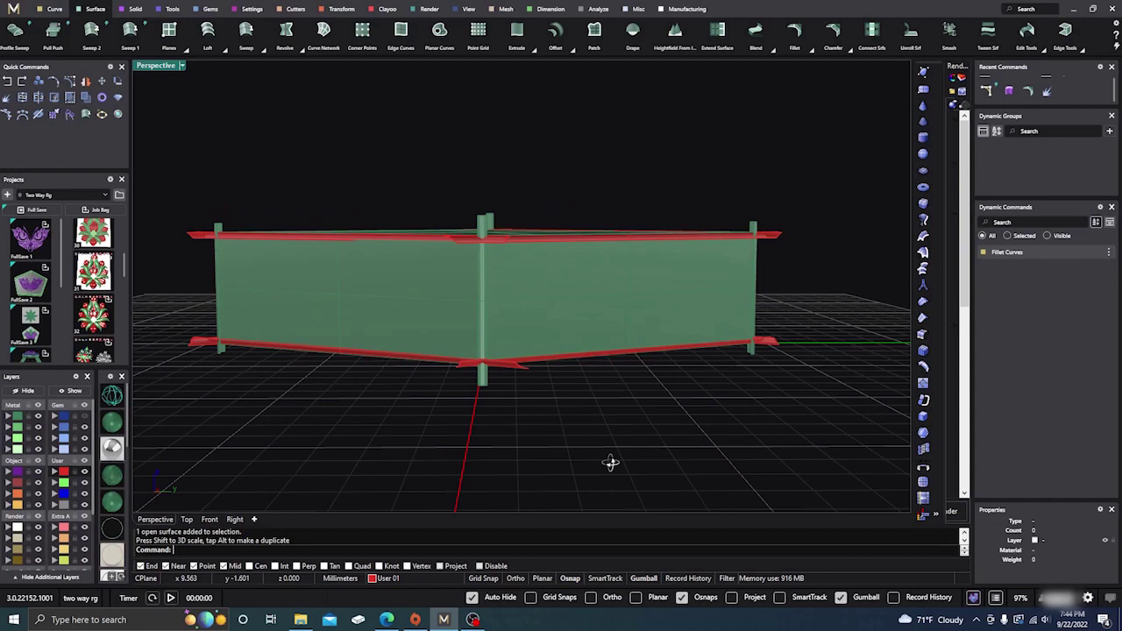
{"action": "left_click_drag", "start_coordinate": [797, 163], "coordinate": [195, 231]}
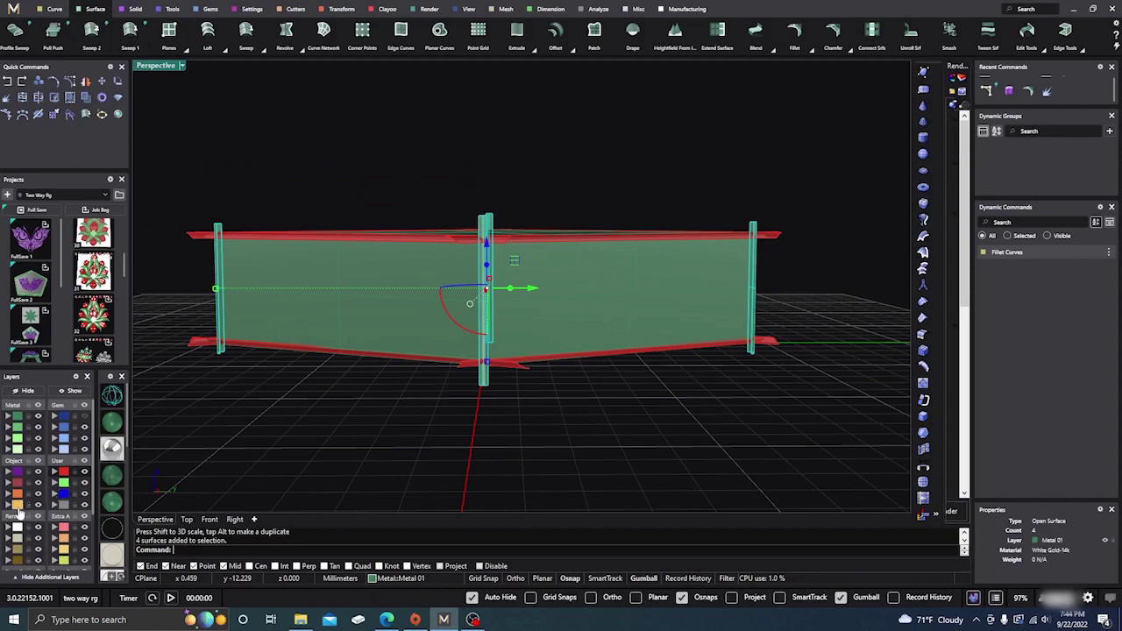
{"action": "left_click", "coordinate": [12, 511]}
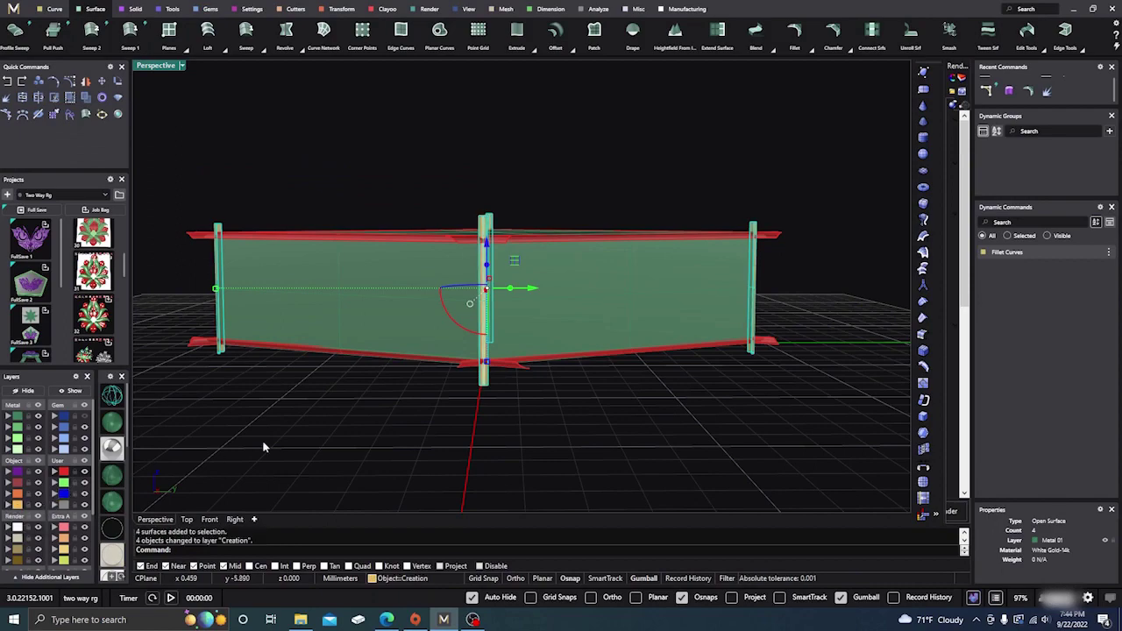
{"action": "left_click", "coordinate": [543, 394]}
- Move the top and bottom fillet strips along one pair of parallel sides to layer User 03
{"action": "right_click_drag", "start_coordinate": [542, 394], "coordinate": [464, 443]}
{"action": "scroll", "coordinate": [456, 338], "scroll_direction": "up", "scroll_amount": 10}
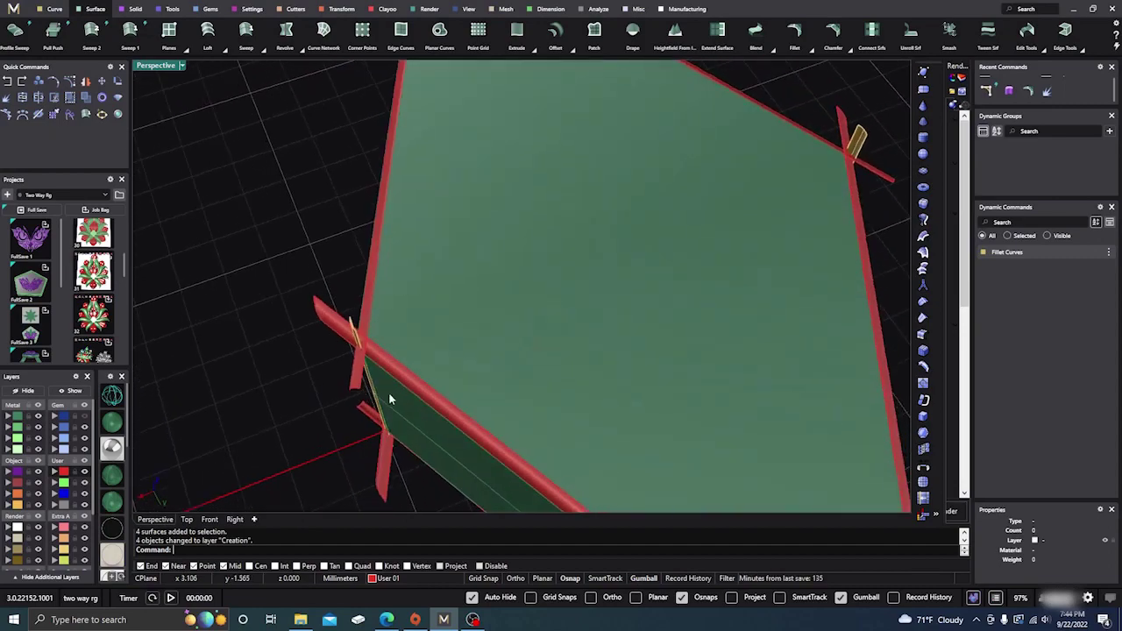
{"action": "scroll", "coordinate": [380, 365], "scroll_direction": "up", "scroll_amount": 2}
{"action": "left_click", "coordinate": [392, 269]}
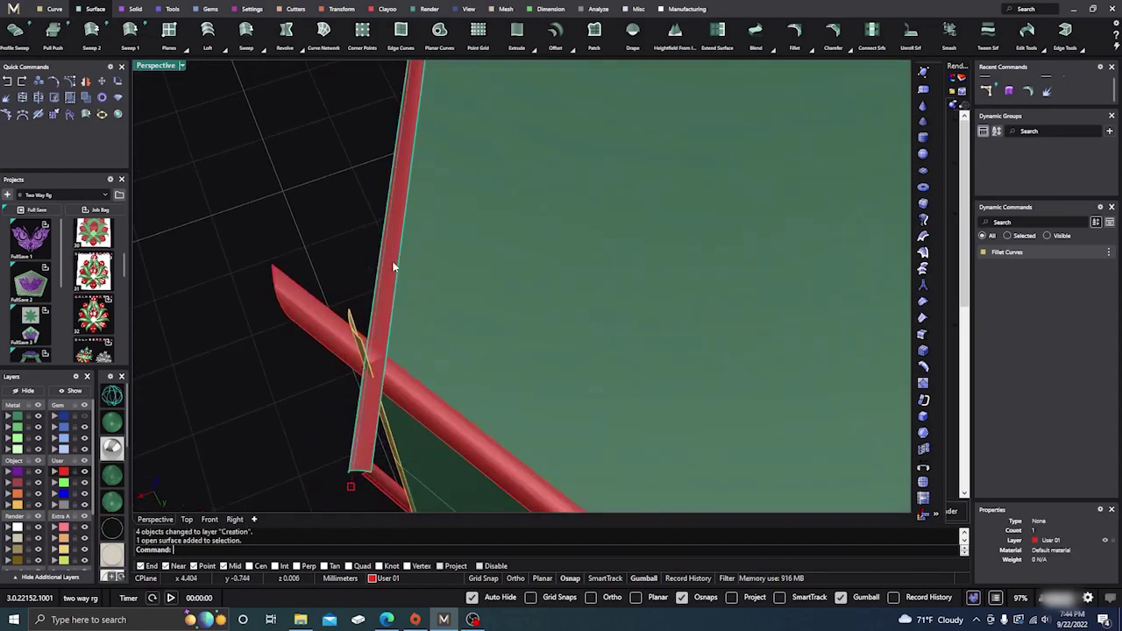
{"action": "scroll", "coordinate": [293, 257], "scroll_direction": "down", "scroll_amount": 10}
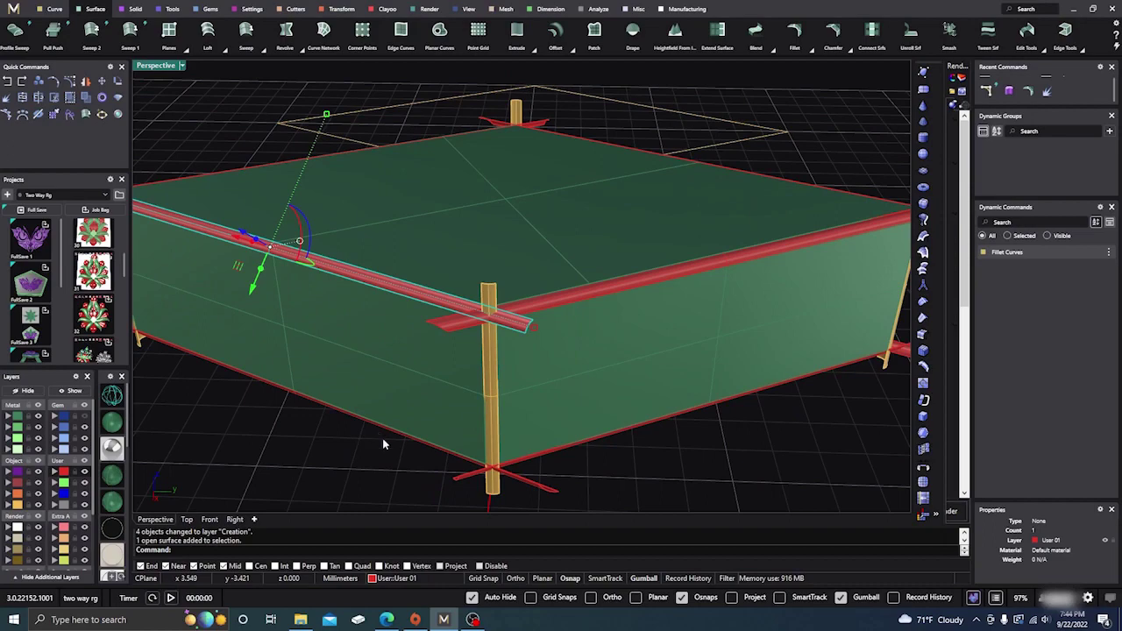
{"action": "left_click", "coordinate": [549, 489], "text": "shift"}
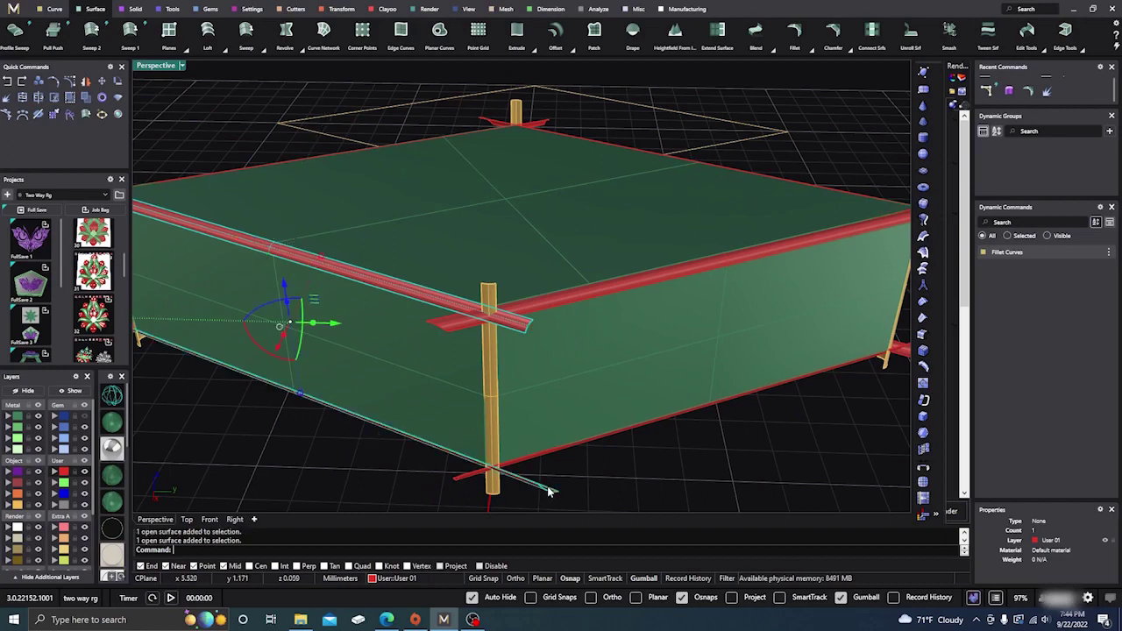
{"action": "scroll", "coordinate": [627, 452], "scroll_direction": "down", "scroll_amount": 6}
{"action": "right_click_drag", "start_coordinate": [630, 452], "coordinate": [580, 445]}
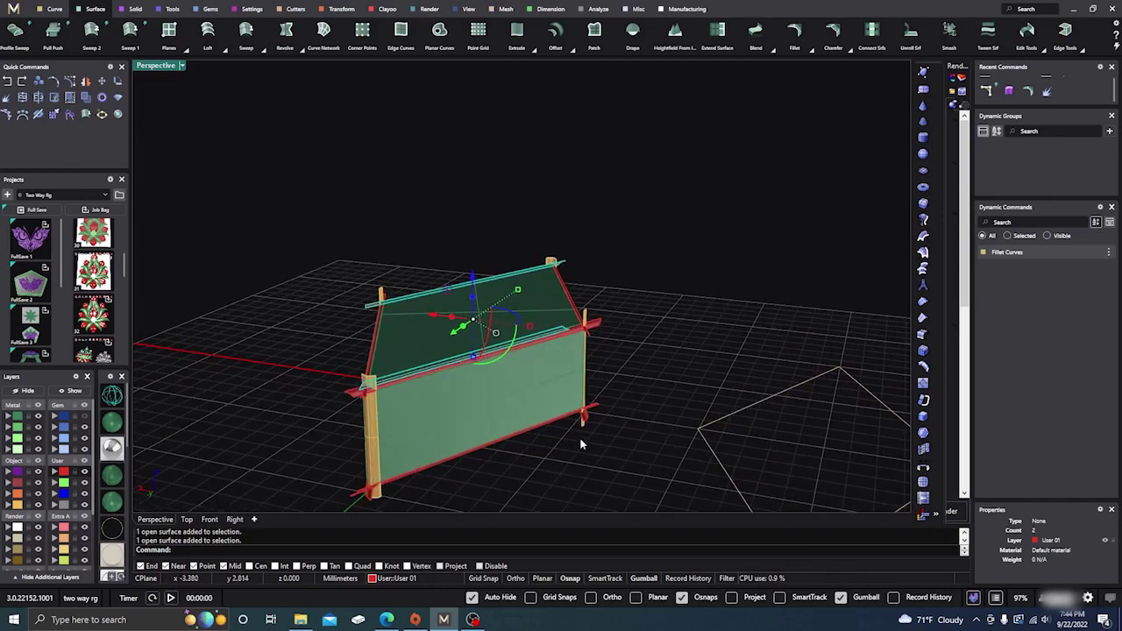
{"action": "left_click", "coordinate": [597, 404], "text": "shift"}
{"action": "left_click", "coordinate": [599, 325], "text": "shift"}
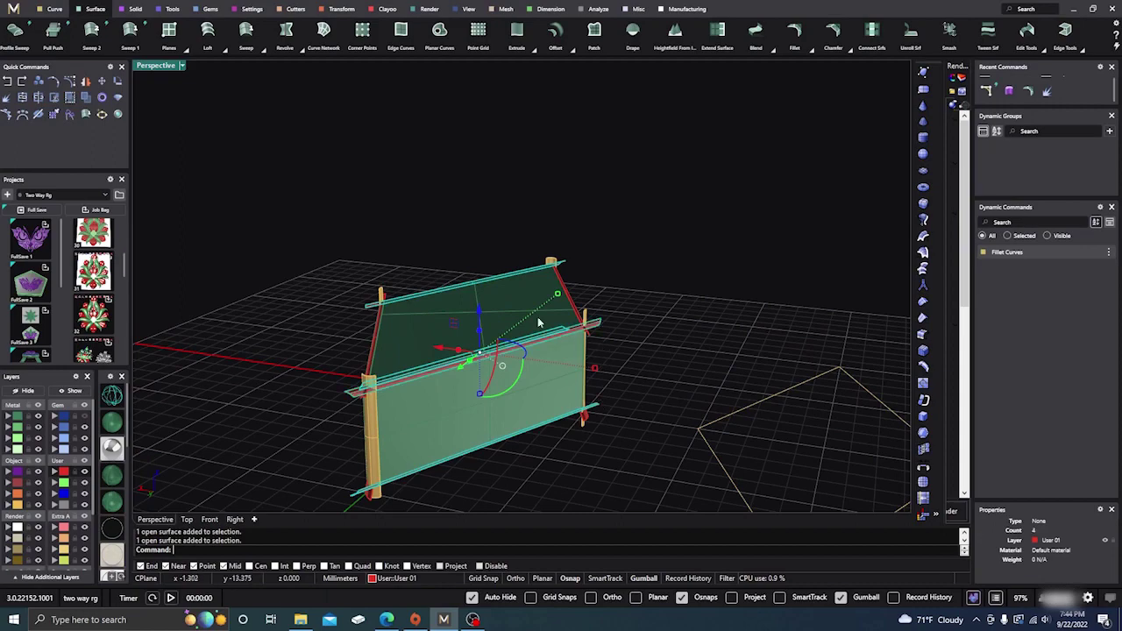
{"action": "left_click", "coordinate": [61, 494]}
{"action": "left_click", "coordinate": [246, 376]}
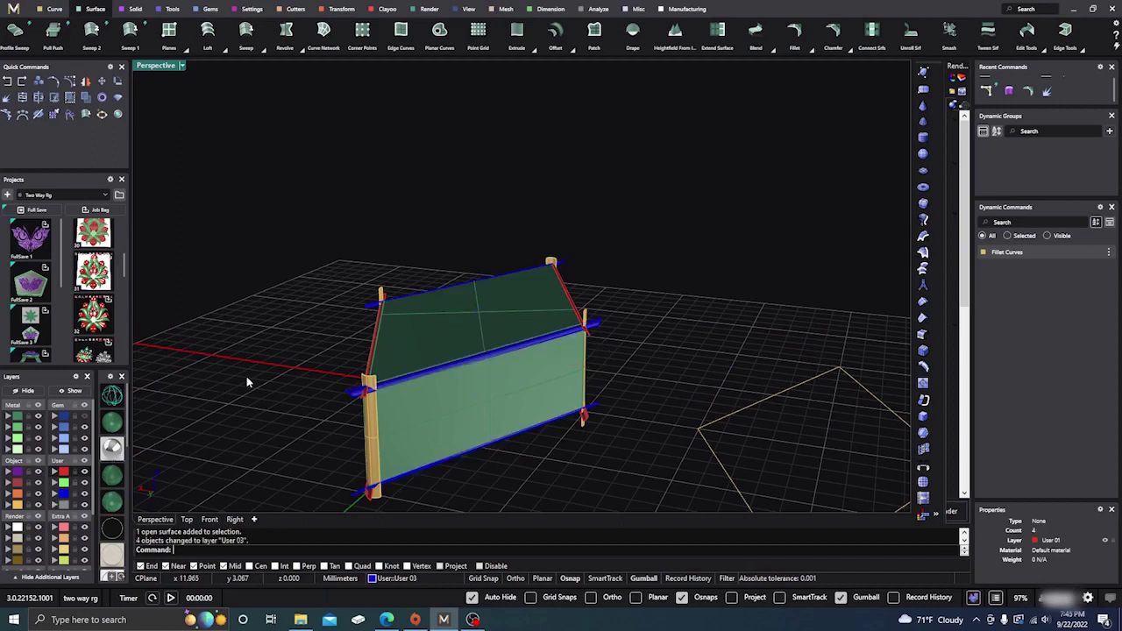
- Examine how the extended top, bottom and vertical fillet surfaces cross at the block's corners
{"action": "scroll", "coordinate": [421, 368], "scroll_direction": "down", "scroll_amount": 2}
{"action": "right_click_drag", "start_coordinate": [416, 437], "coordinate": [453, 410]}
{"action": "scroll", "coordinate": [449, 406], "scroll_direction": "up", "scroll_amount": 5}
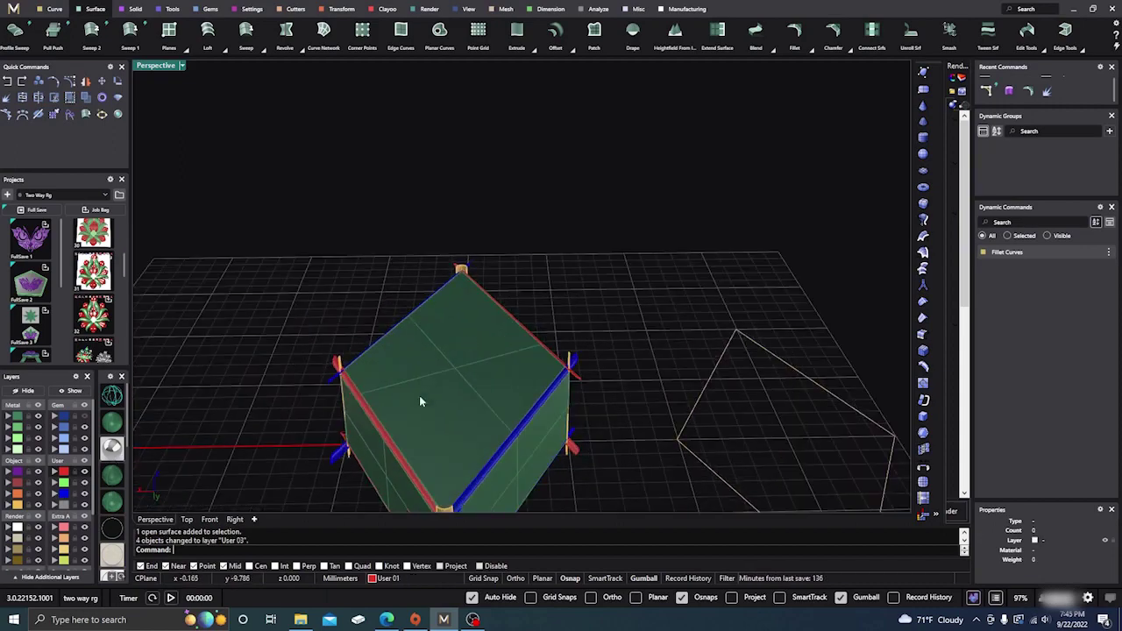
{"action": "scroll", "coordinate": [387, 331], "scroll_direction": "down", "scroll_amount": 5}
{"action": "right_click_drag", "start_coordinate": [387, 328], "coordinate": [466, 424]}
{"action": "scroll", "coordinate": [503, 395], "scroll_direction": "up", "scroll_amount": 3}
{"action": "scroll", "coordinate": [502, 385], "scroll_direction": "down", "scroll_amount": 2}
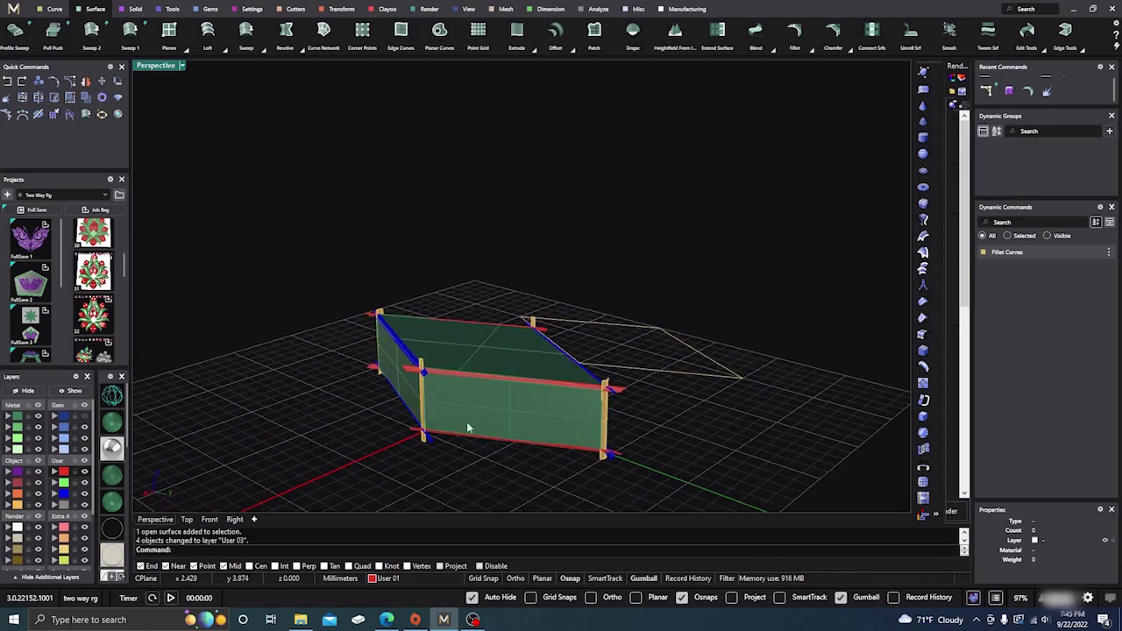
{"action": "scroll", "coordinate": [426, 370], "scroll_direction": "up", "scroll_amount": 3}
{"action": "scroll", "coordinate": [425, 370], "scroll_direction": "up", "scroll_amount": 3}
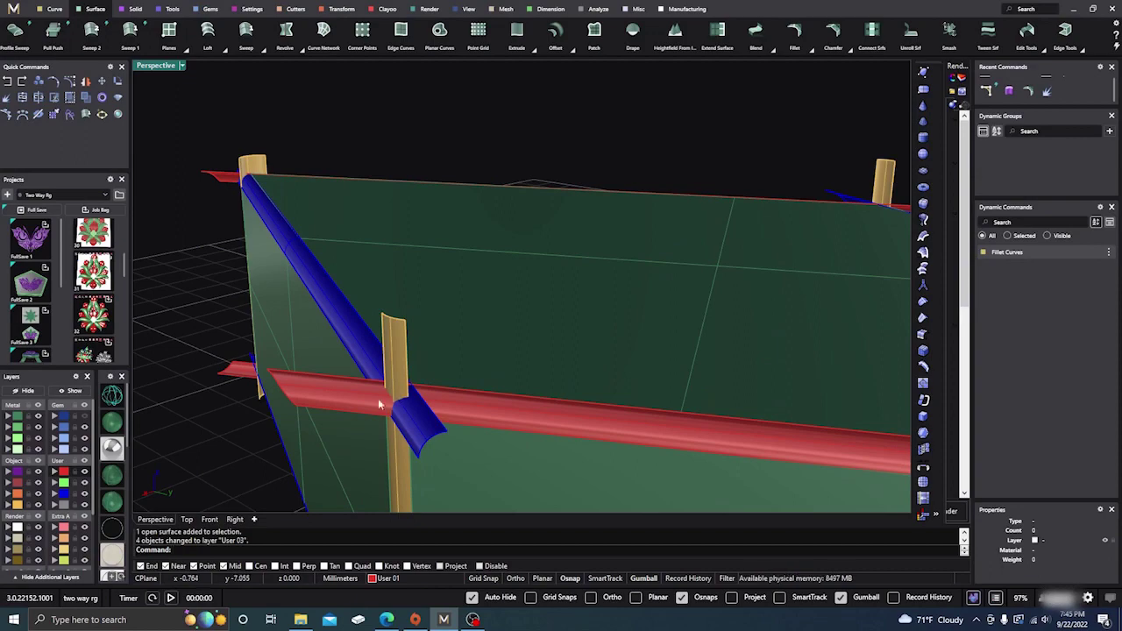
{"action": "scroll", "coordinate": [468, 318], "scroll_direction": "down", "scroll_amount": 3}
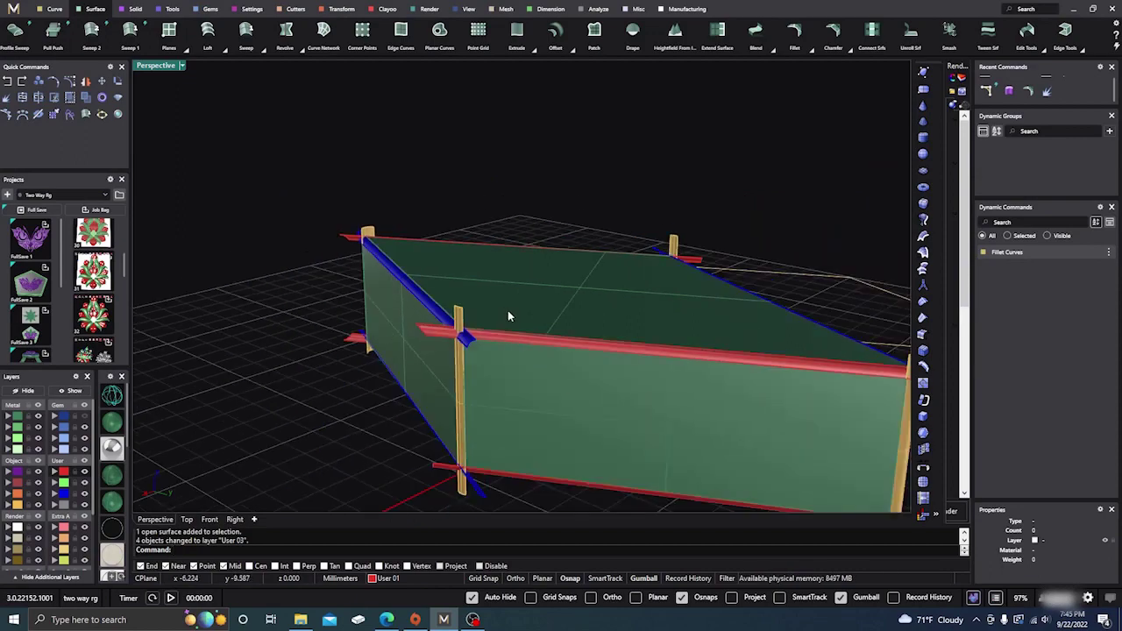
{"action": "right_click_drag", "start_coordinate": [507, 314], "coordinate": [468, 370]}
{"action": "scroll", "coordinate": [339, 499], "scroll_direction": "up", "scroll_amount": 5}
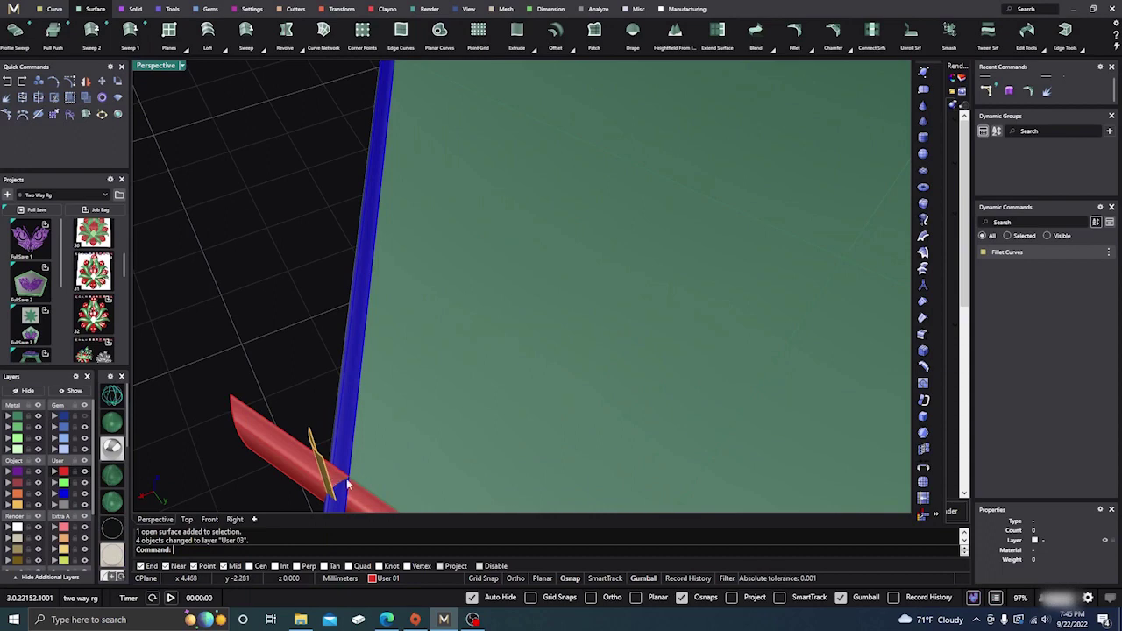
{"action": "scroll", "coordinate": [337, 482], "scroll_direction": "down", "scroll_amount": 5}
{"action": "mouse_move", "coordinate": [364, 361]}
{"action": "right_mouse_down"}
{"action": "mouse_move", "coordinate": [279, 452]}
{"action": "mouse_move", "coordinate": [318, 439]}
{"action": "mouse_move", "coordinate": [369, 380]}
{"action": "right_mouse_up"}
{"action": "scroll", "coordinate": [435, 345], "scroll_direction": "up", "scroll_amount": 3}
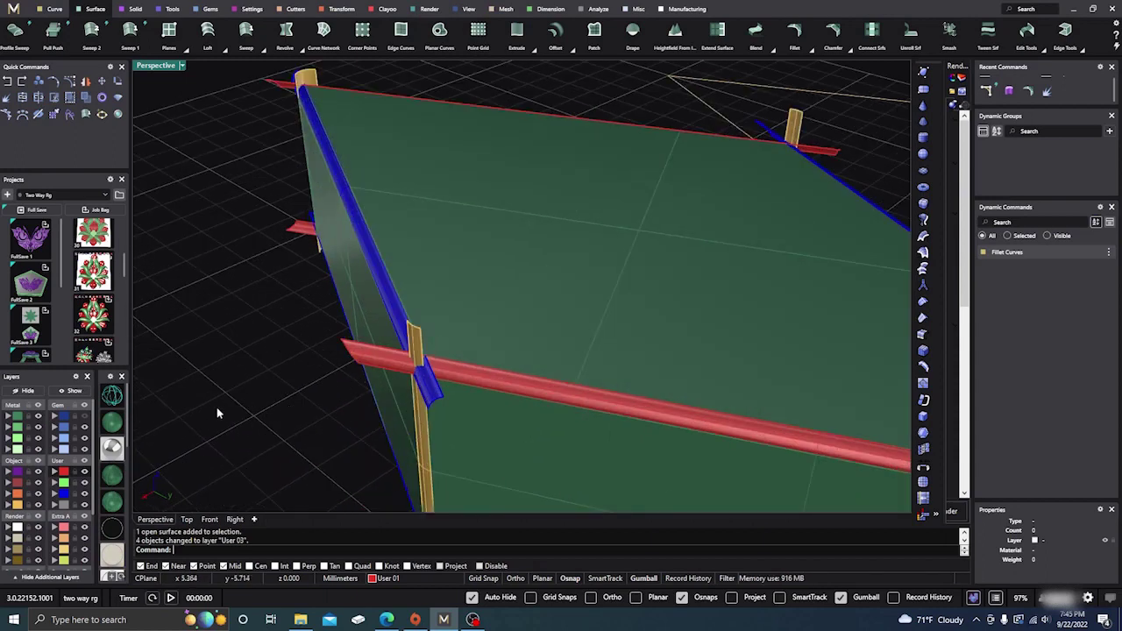
{"action": "left_click", "coordinate": [39, 99]}
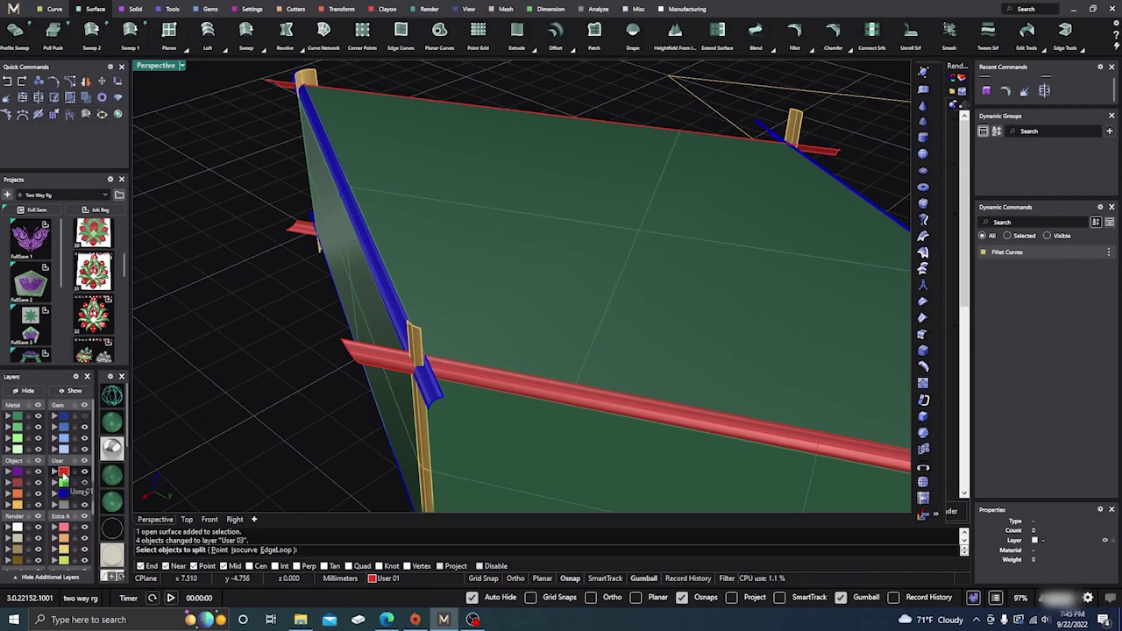
{"action": "left_click", "coordinate": [63, 476]}
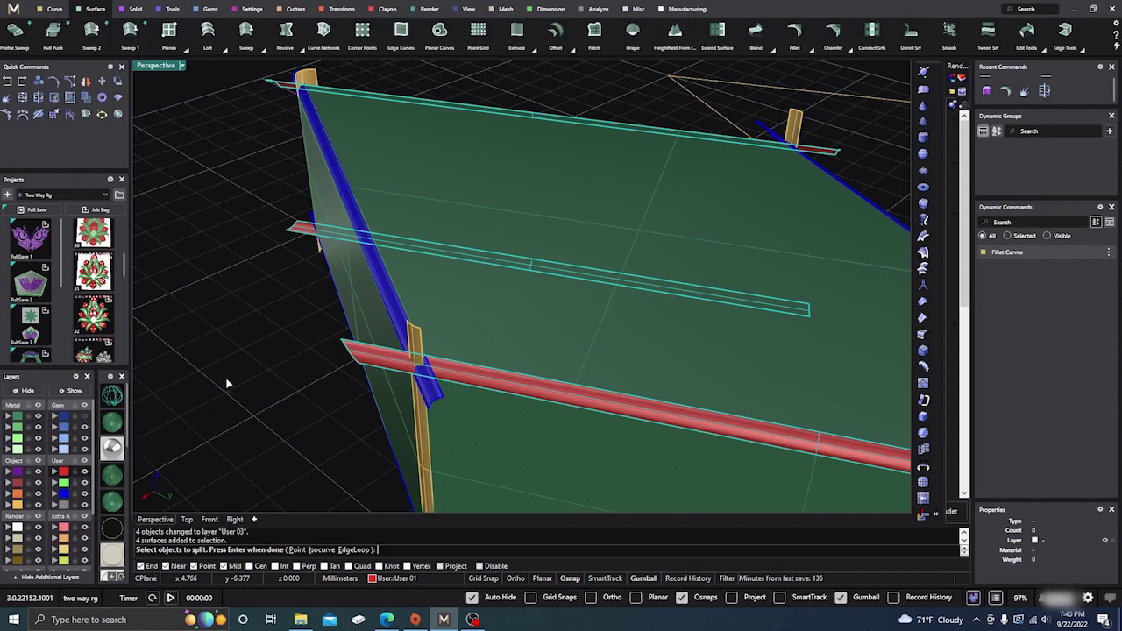
{"action": "key", "text": "Return"}
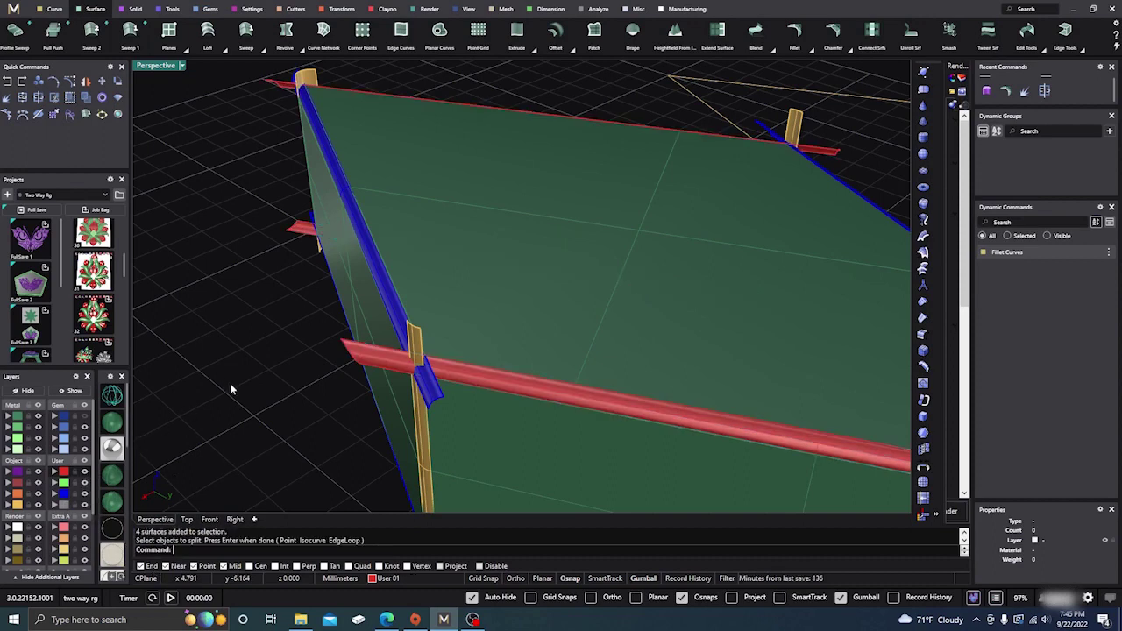
- Split the four User 03 fillet strips, using all User 01 fillet strips as cutting objects
{"action": "left_click", "coordinate": [39, 98]}
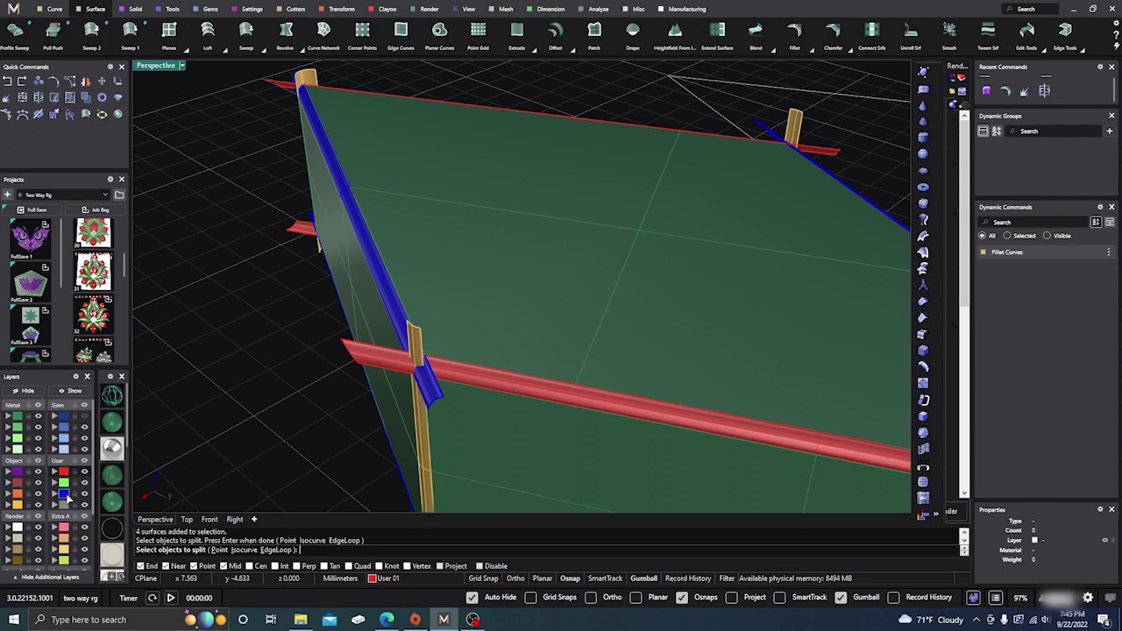
{"action": "right_click", "coordinate": [66, 495]}
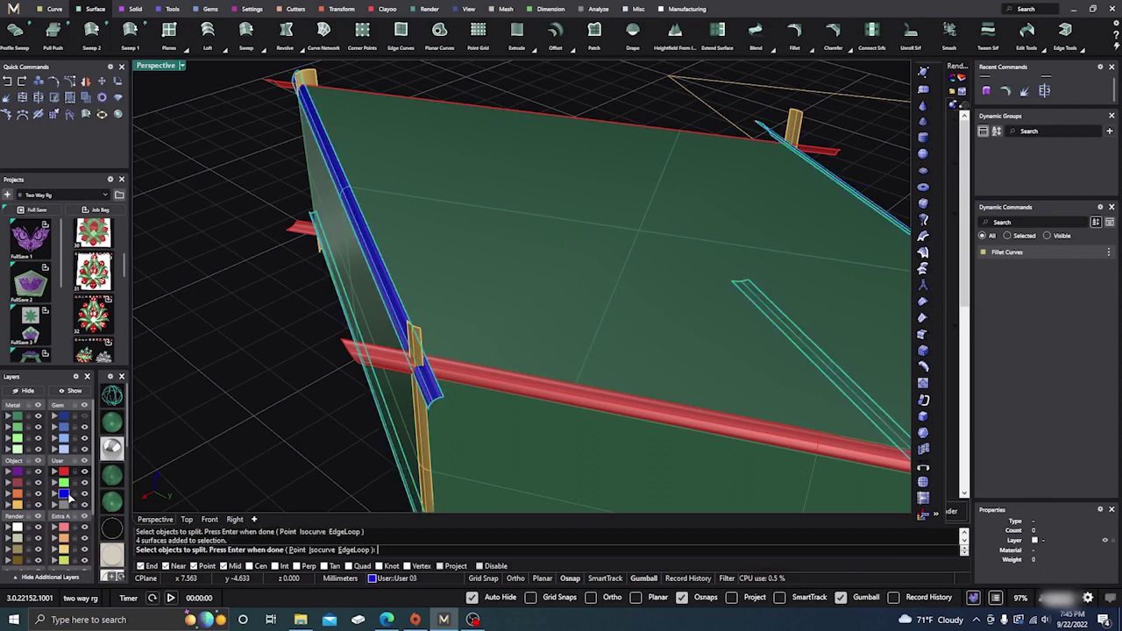
{"action": "key", "text": "Return"}
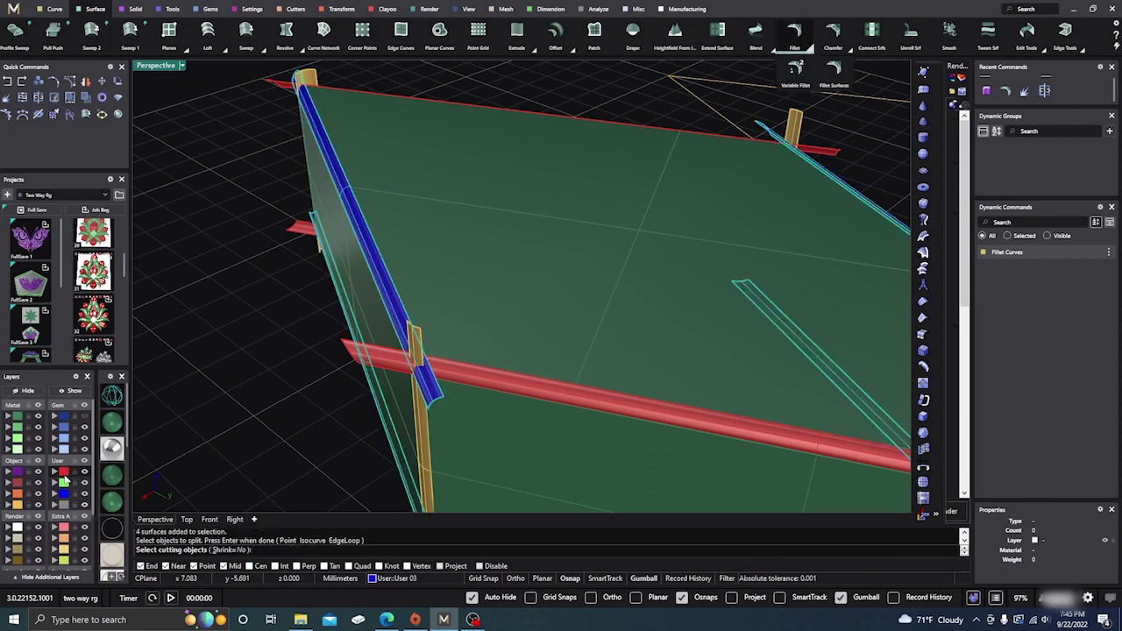
{"action": "left_click", "coordinate": [63, 473]}
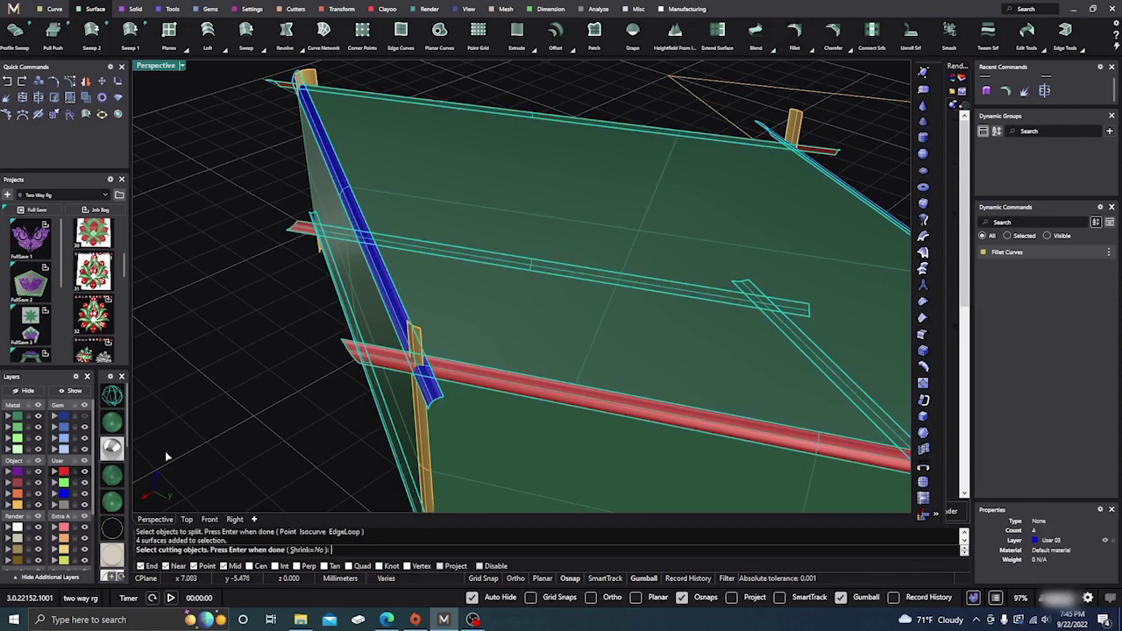
{"action": "right_click", "coordinate": [227, 432]}
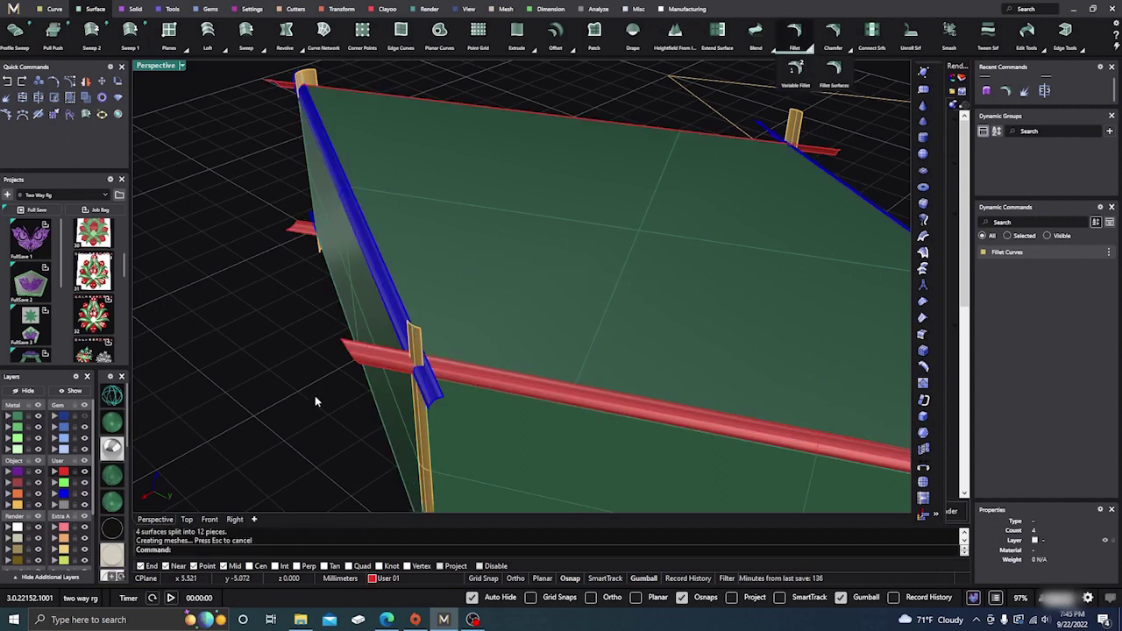
- Split the four User 01 fillet strips, using the User 03 strips as cutting objects
{"action": "right_click", "coordinate": [215, 429]}
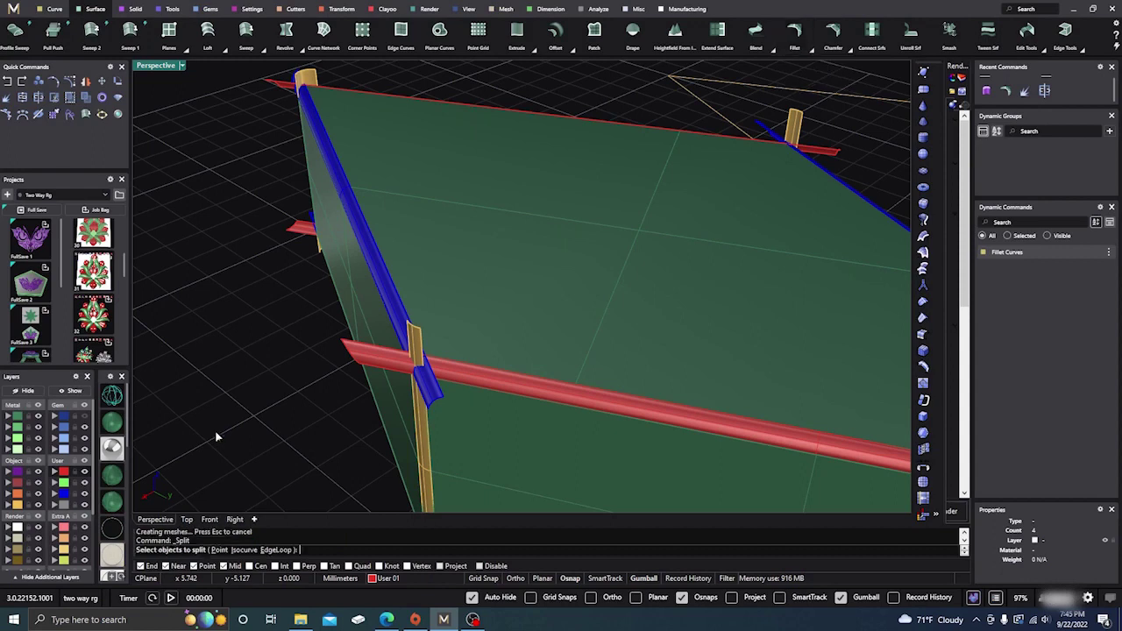
{"action": "left_click", "coordinate": [68, 475]}
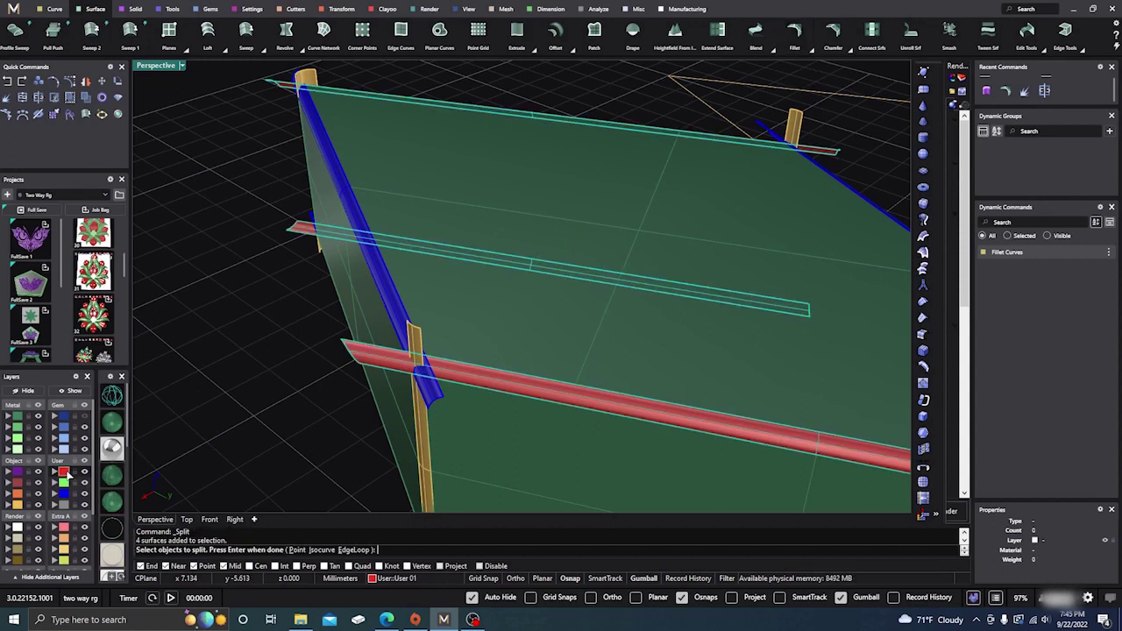
{"action": "right_click", "coordinate": [191, 462]}
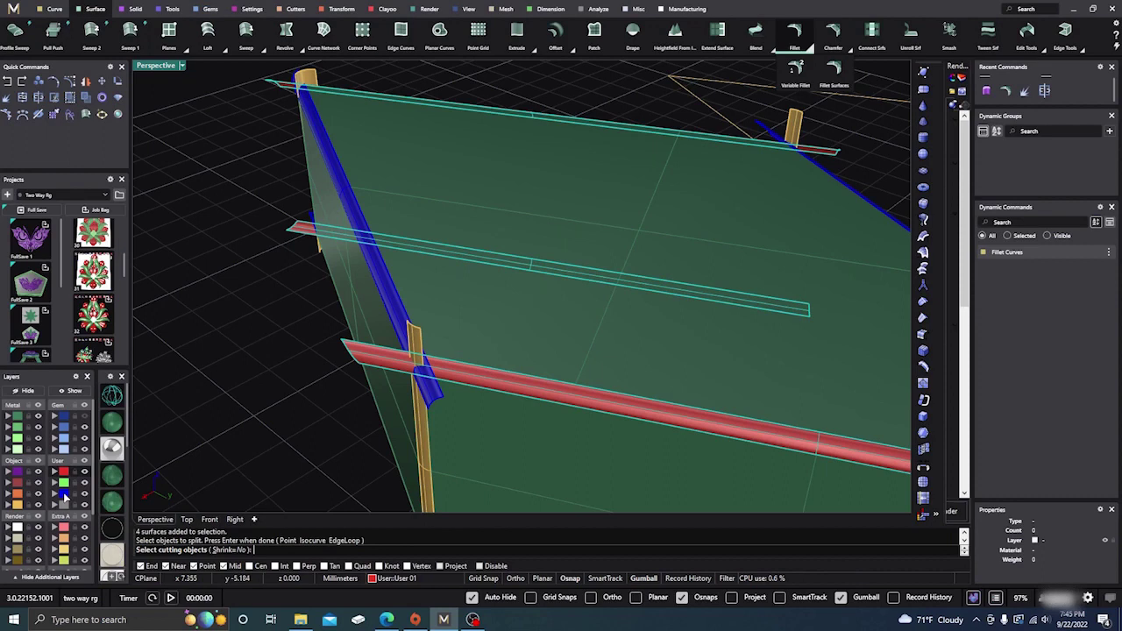
{"action": "left_click", "coordinate": [65, 495]}
{"action": "right_click", "coordinate": [247, 444]}
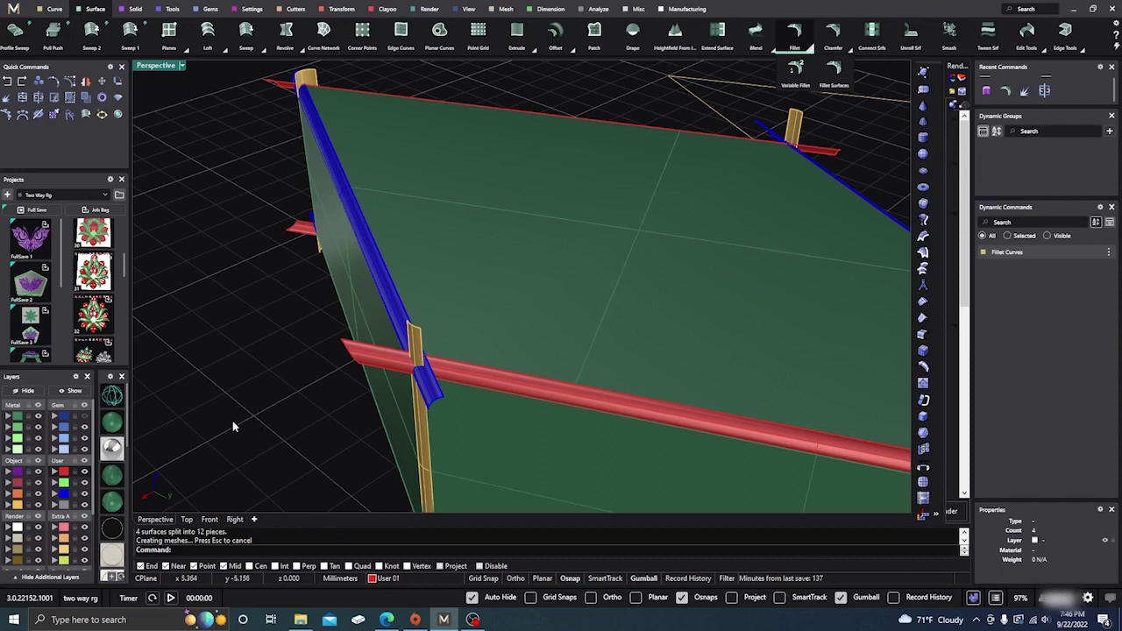
- Split all User 01 and User 03 fillet pieces, using the Creation layer's vertical corner fillets as cutting objects
{"action": "right_click", "coordinate": [215, 456]}
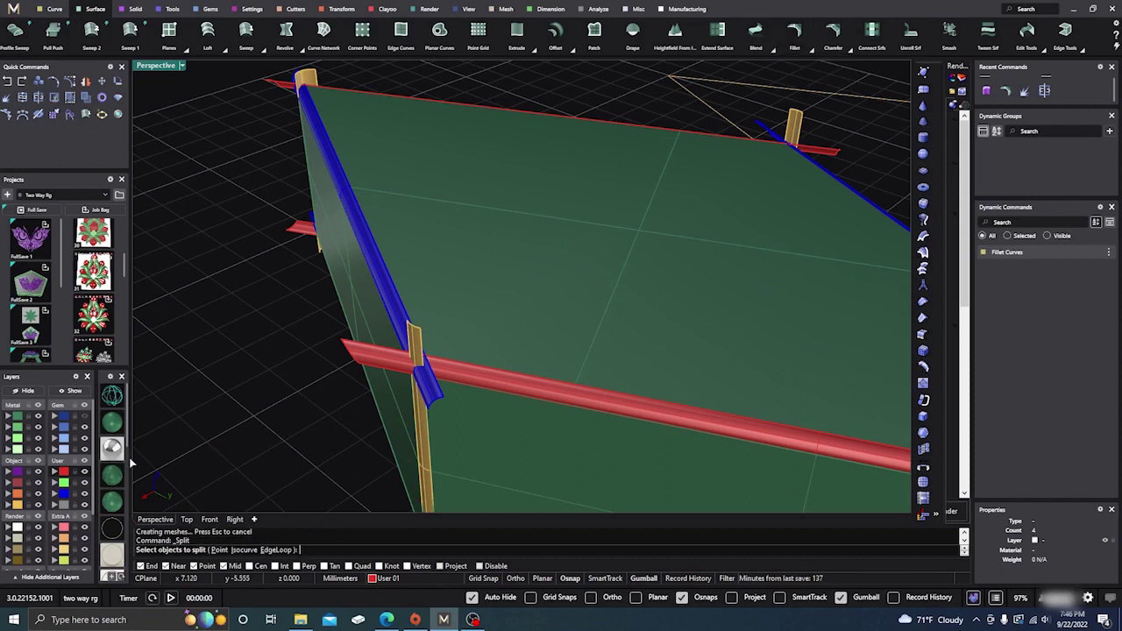
{"action": "left_click", "coordinate": [64, 473]}
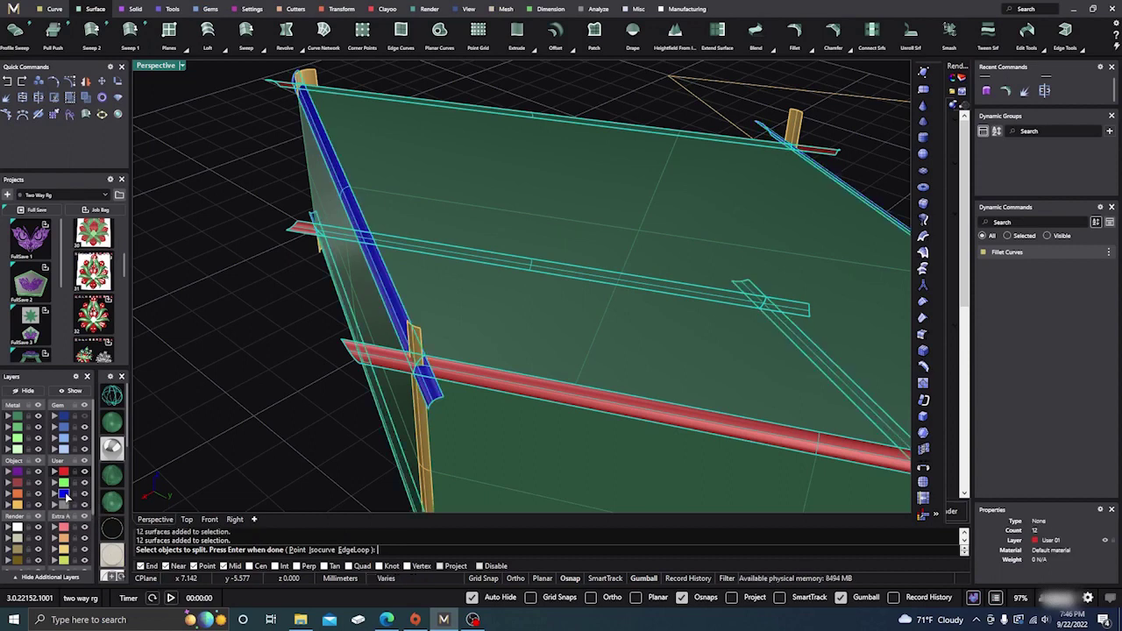
{"action": "key", "text": "Return"}
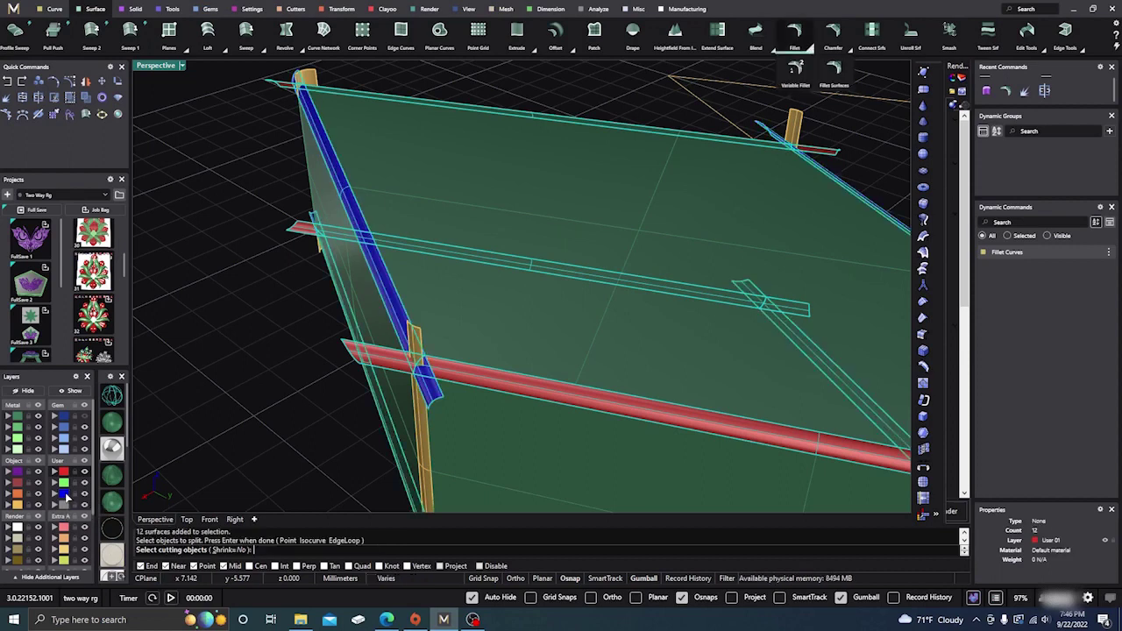
{"action": "left_click", "coordinate": [18, 505]}
{"action": "key", "text": "Return"}
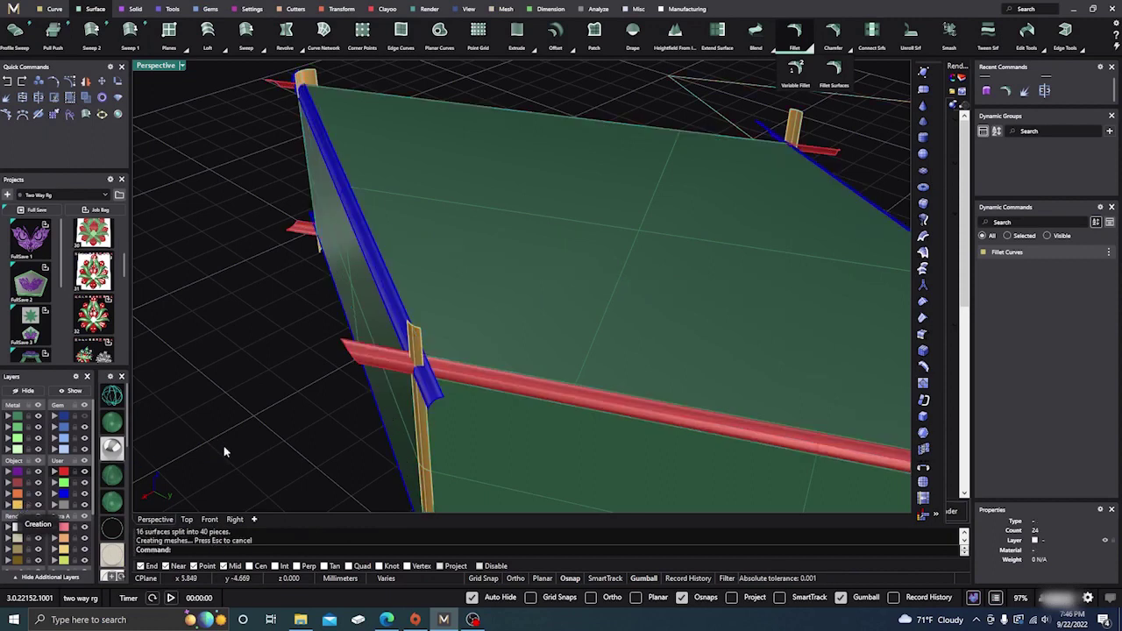
- Split the vertical corner fillets on the Creation layer with all User 01 and User 03 fillet pieces
{"action": "key", "text": "Return"}
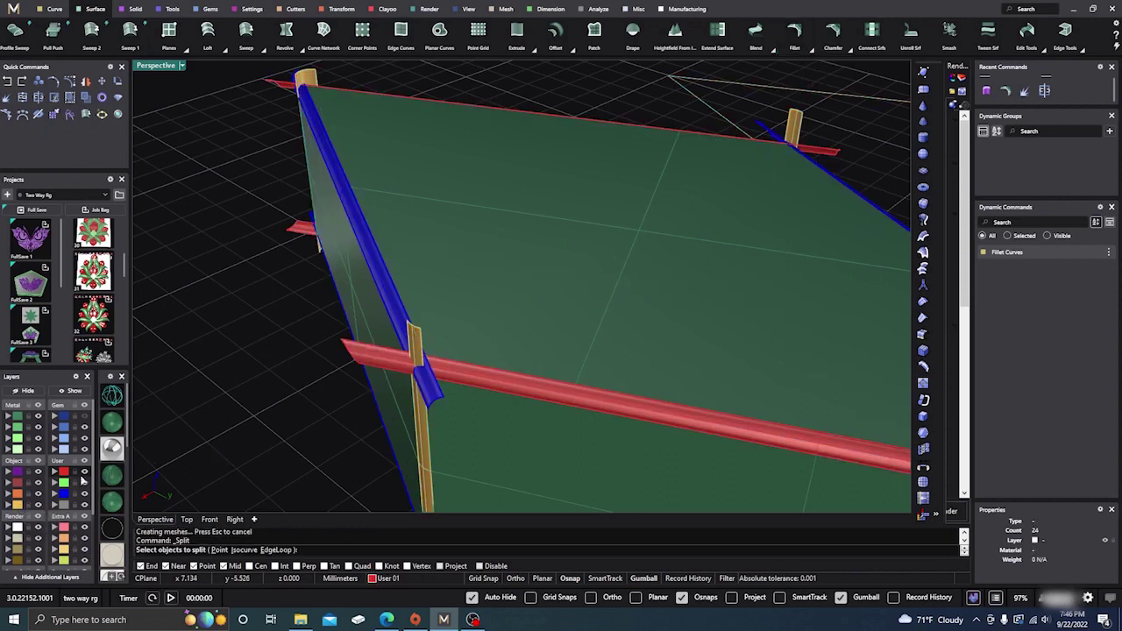
{"action": "left_click", "coordinate": [19, 506]}
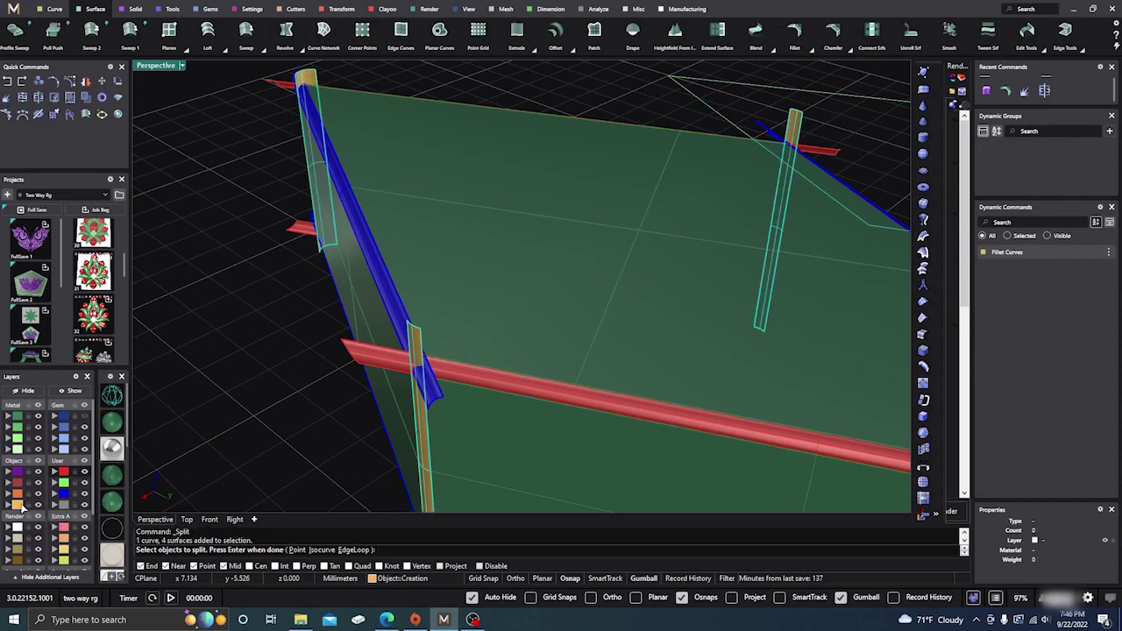
{"action": "key", "text": "Return"}
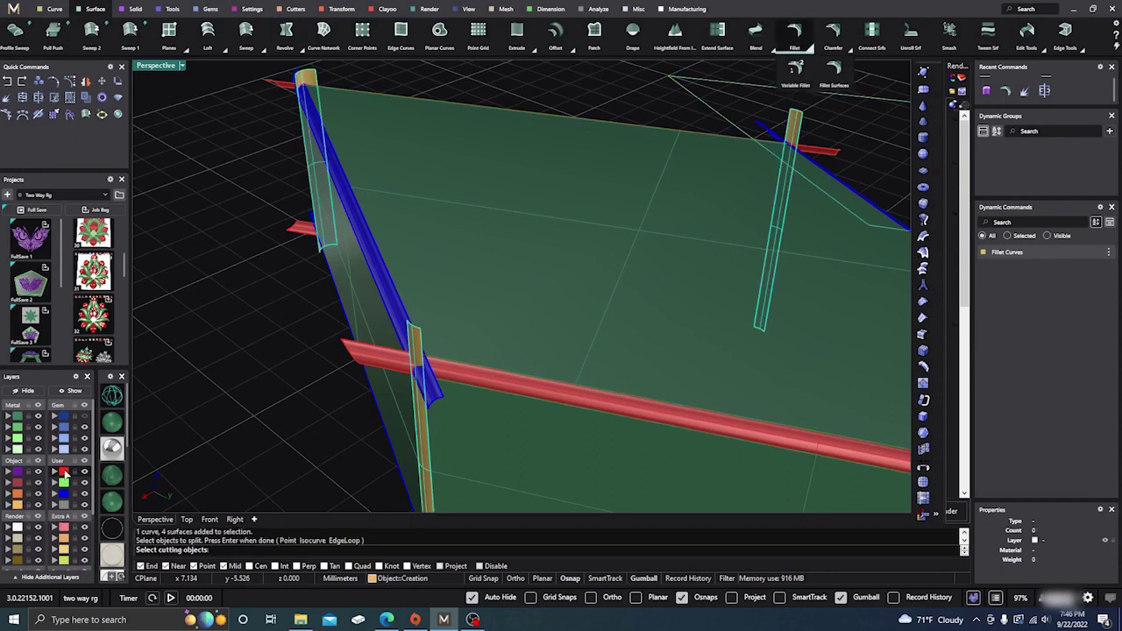
{"action": "left_click", "coordinate": [65, 473]}
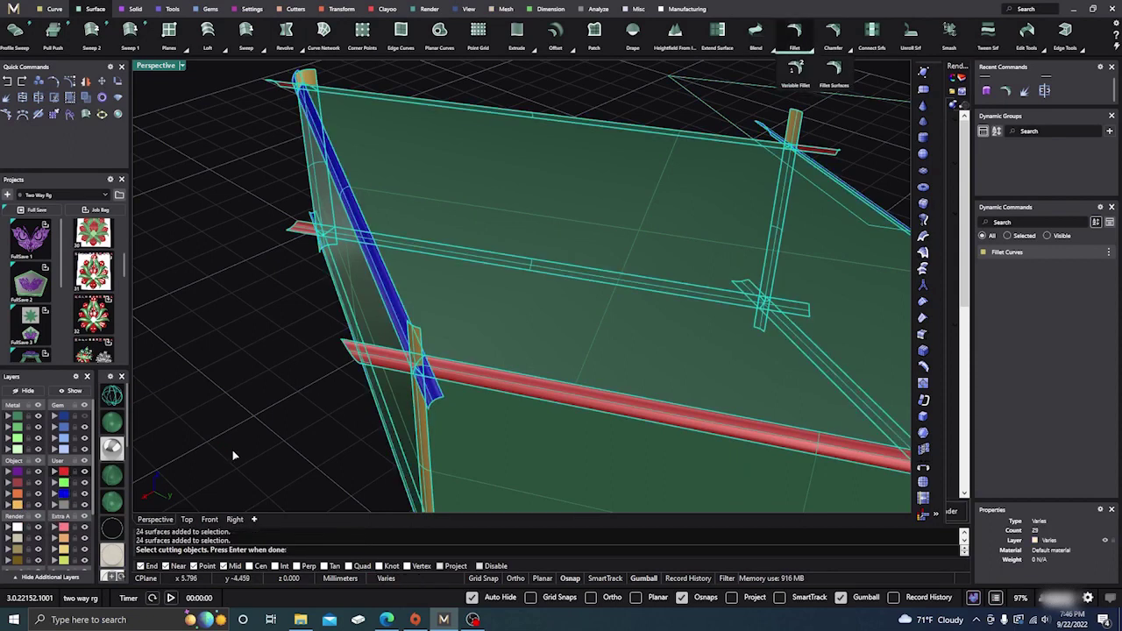
{"action": "key", "text": "Return"}
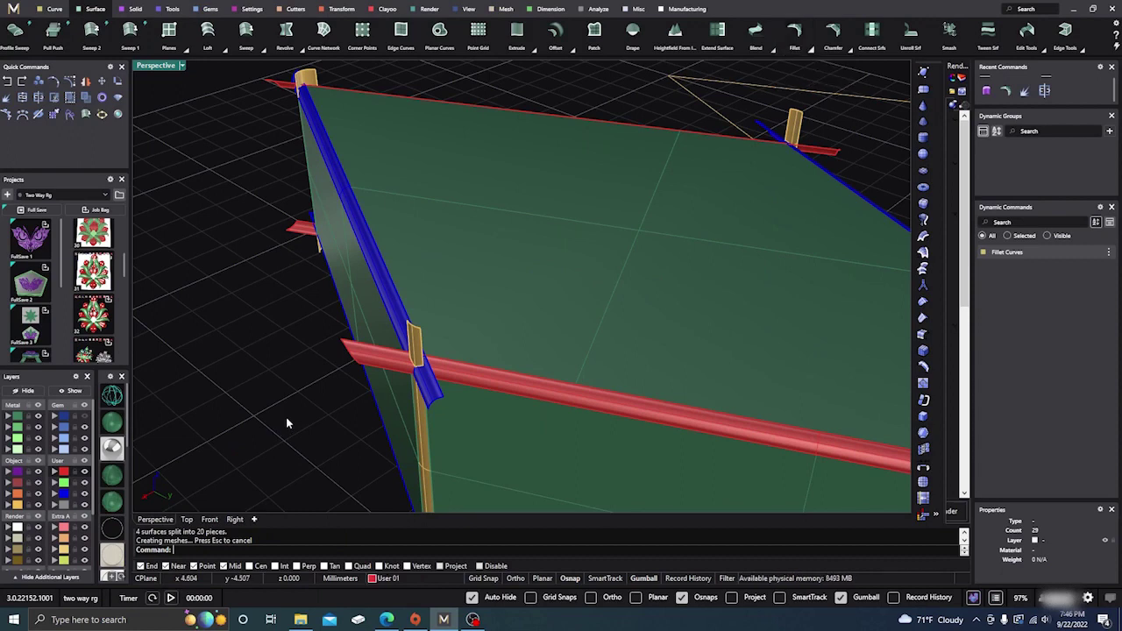
- Delete the red, blue and vertical fillet ends that stick out past the block's near top corner
{"action": "left_click", "coordinate": [366, 357]}
{"action": "key", "text": "Delete"}
{"action": "left_click", "coordinate": [424, 384]}
{"action": "key", "text": "Delete"}
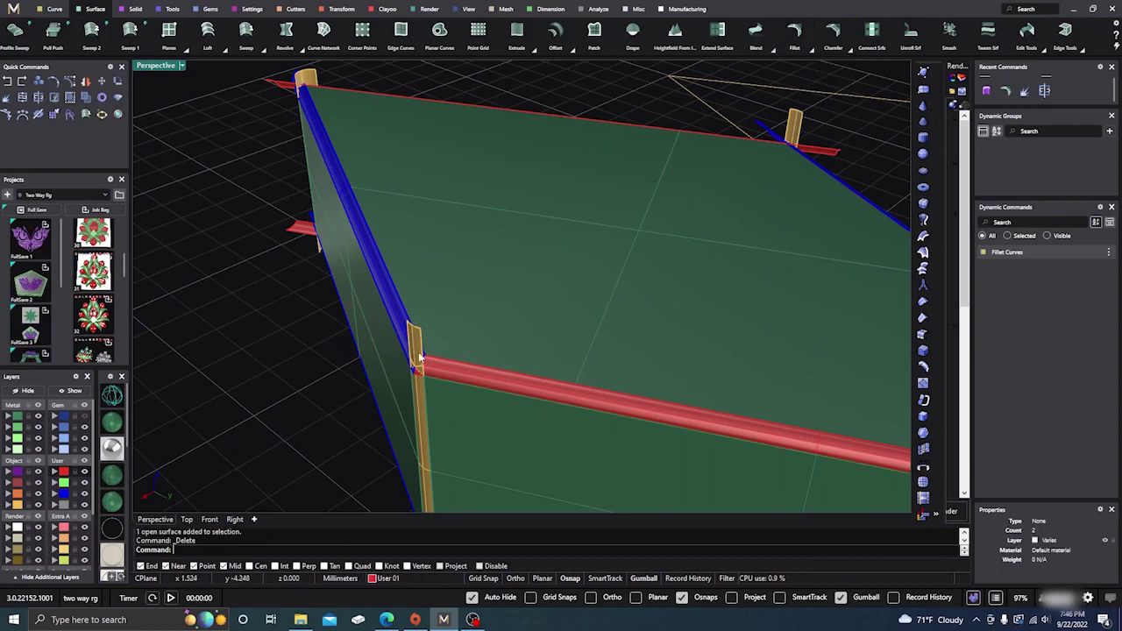
{"action": "left_click", "coordinate": [419, 355]}
{"action": "key", "text": "Delete"}
- Delete the small leftover red and blue fillet pieces overlapping the vertical fillet at the near top corner
{"action": "right_click_drag", "start_coordinate": [372, 407], "coordinate": [326, 471]}
{"action": "scroll", "coordinate": [327, 472], "scroll_direction": "up", "scroll_amount": 7}
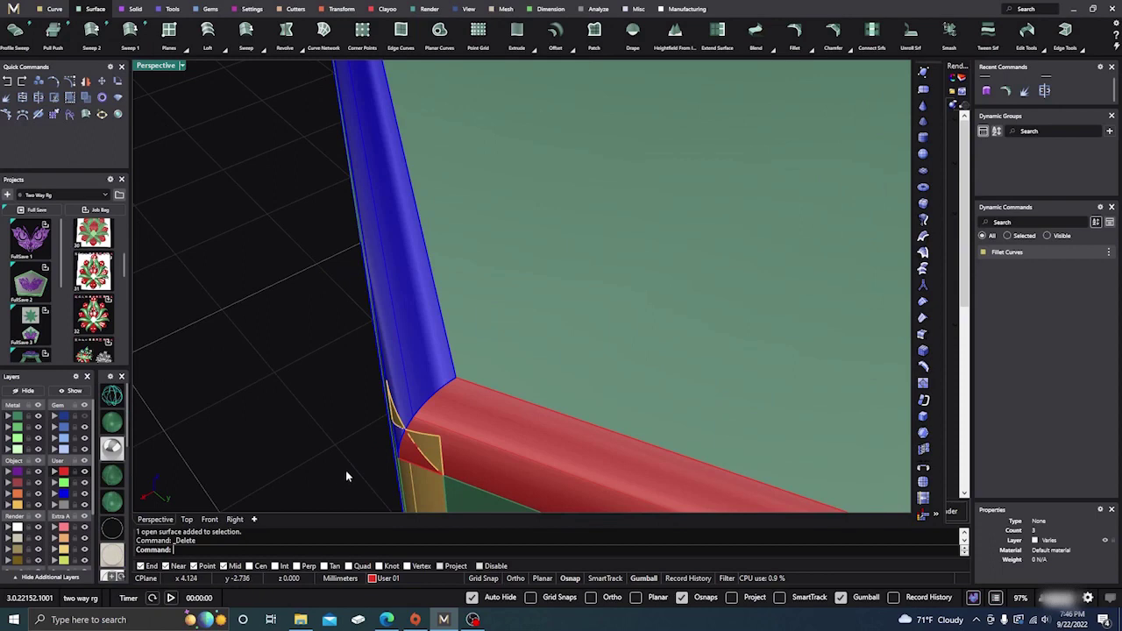
{"action": "left_click", "coordinate": [402, 452]}
{"action": "key", "text": "Delete"}
{"action": "left_click", "coordinate": [402, 452]}
{"action": "left_click", "coordinate": [395, 445]}
{"action": "left_click", "coordinate": [394, 443]}
{"action": "key", "text": "Delete"}
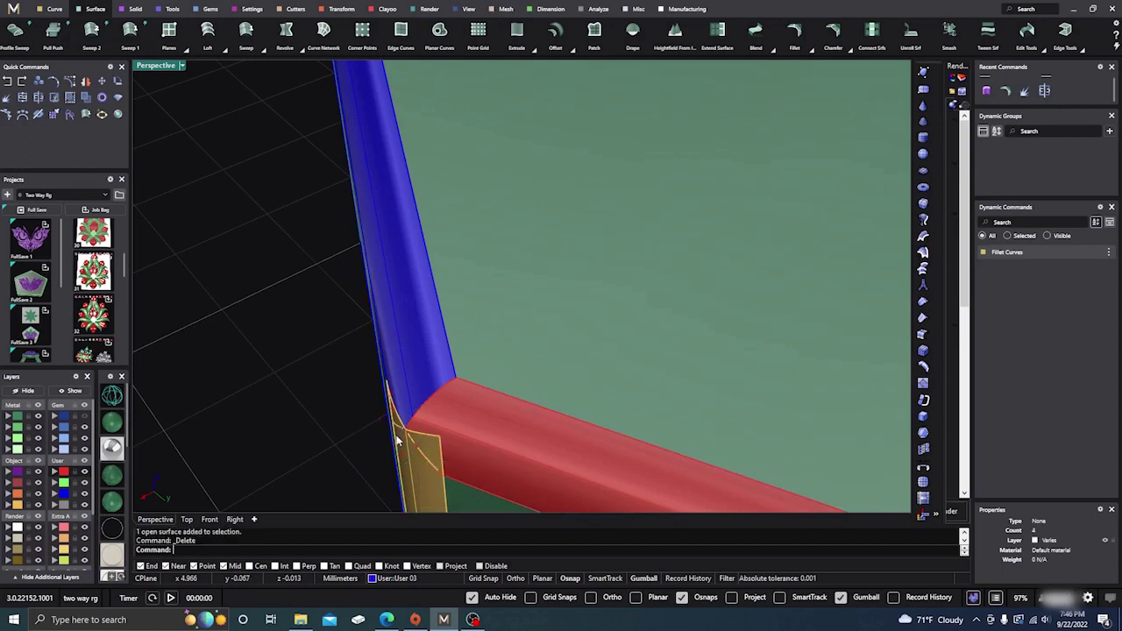
- Delete the remaining pointed sliver of the vertical fillet so the three fillets meet cleanly at the near top corner
{"action": "right_click_drag", "start_coordinate": [324, 468], "coordinate": [387, 453]}
{"action": "scroll", "coordinate": [325, 468], "scroll_direction": "down", "scroll_amount": 9}
{"action": "scroll", "coordinate": [454, 379], "scroll_direction": "up", "scroll_amount": 5}
{"action": "left_click", "coordinate": [464, 295]}
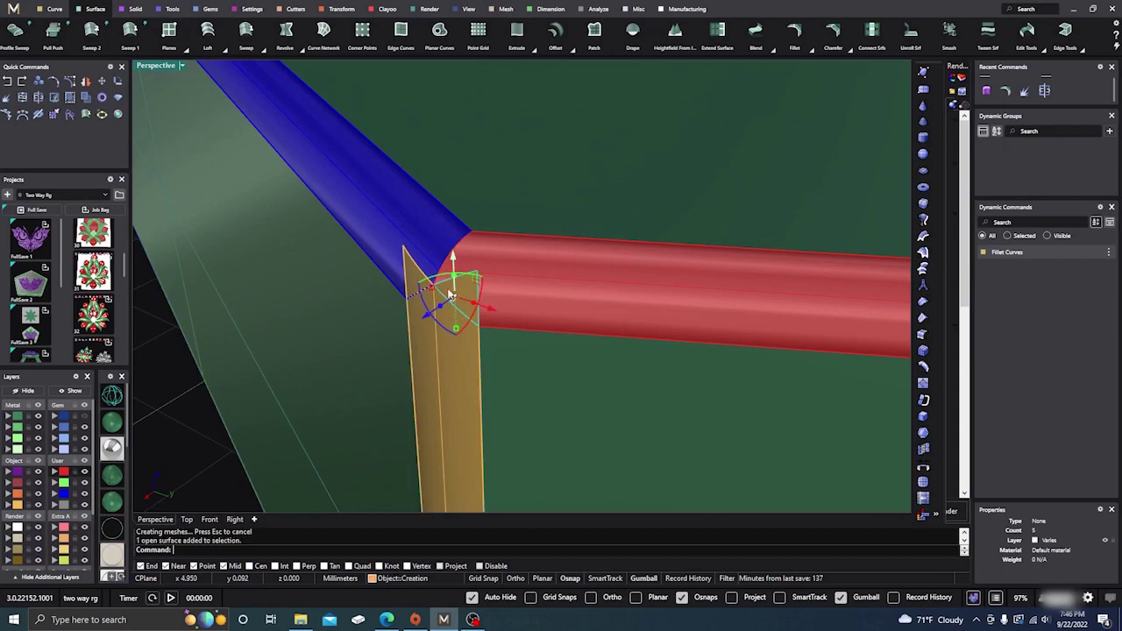
{"action": "key", "text": "Delete"}
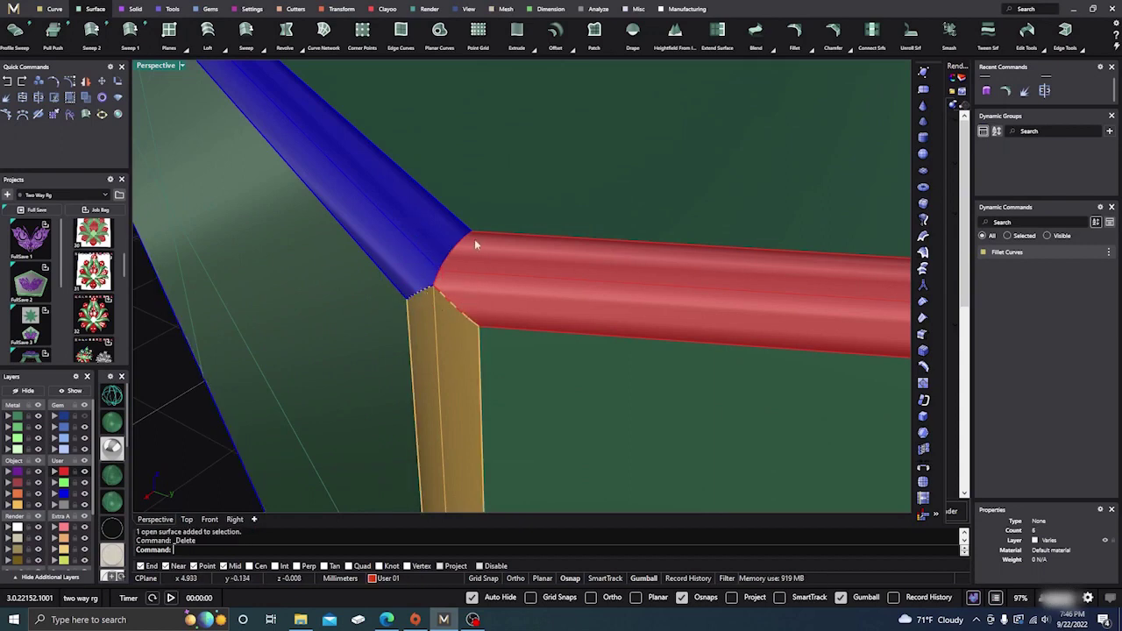
{"action": "scroll", "coordinate": [474, 243], "scroll_direction": "down", "scroll_amount": 5}
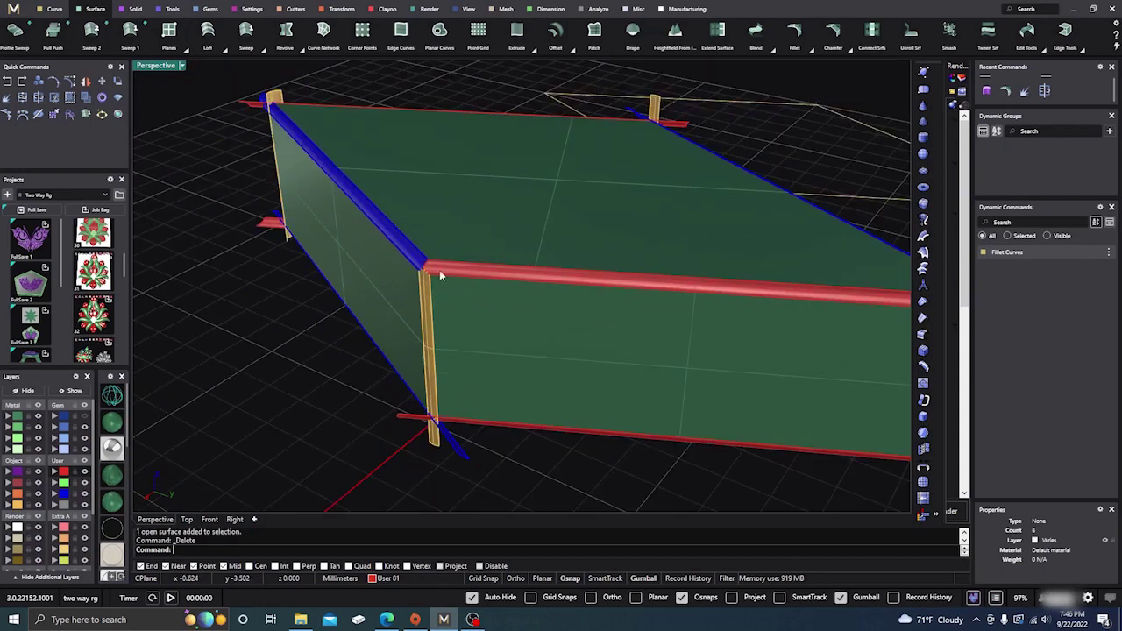
{"action": "scroll", "coordinate": [441, 291], "scroll_direction": "up", "scroll_amount": 5}
{"action": "scroll", "coordinate": [399, 308], "scroll_direction": "down", "scroll_amount": 4}
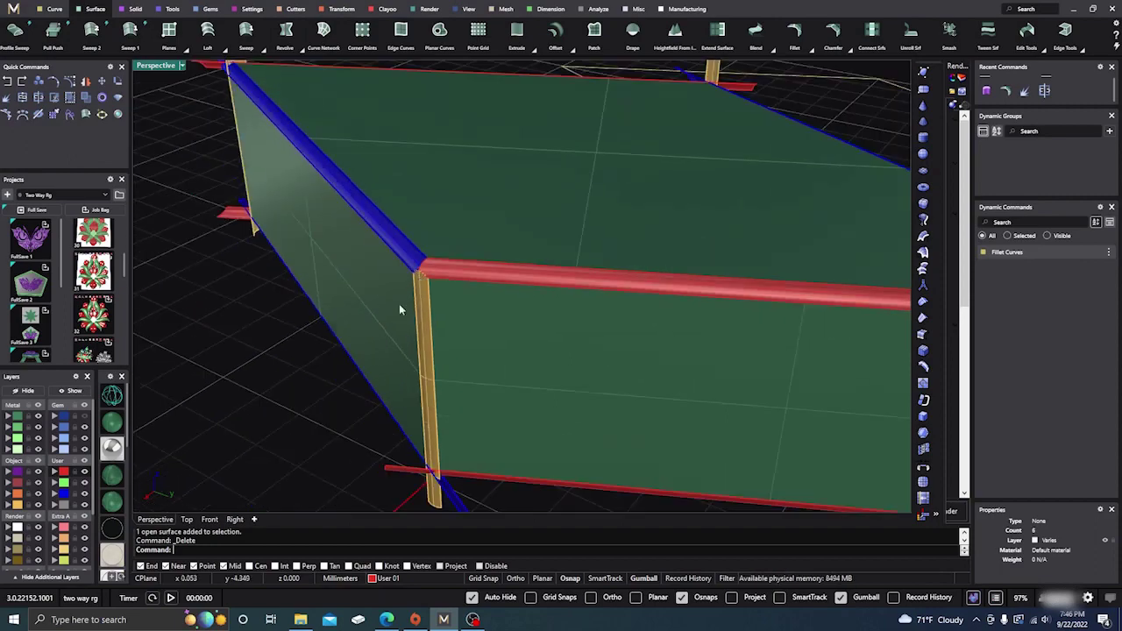
{"action": "scroll", "coordinate": [406, 325], "scroll_direction": "down", "scroll_amount": 6}
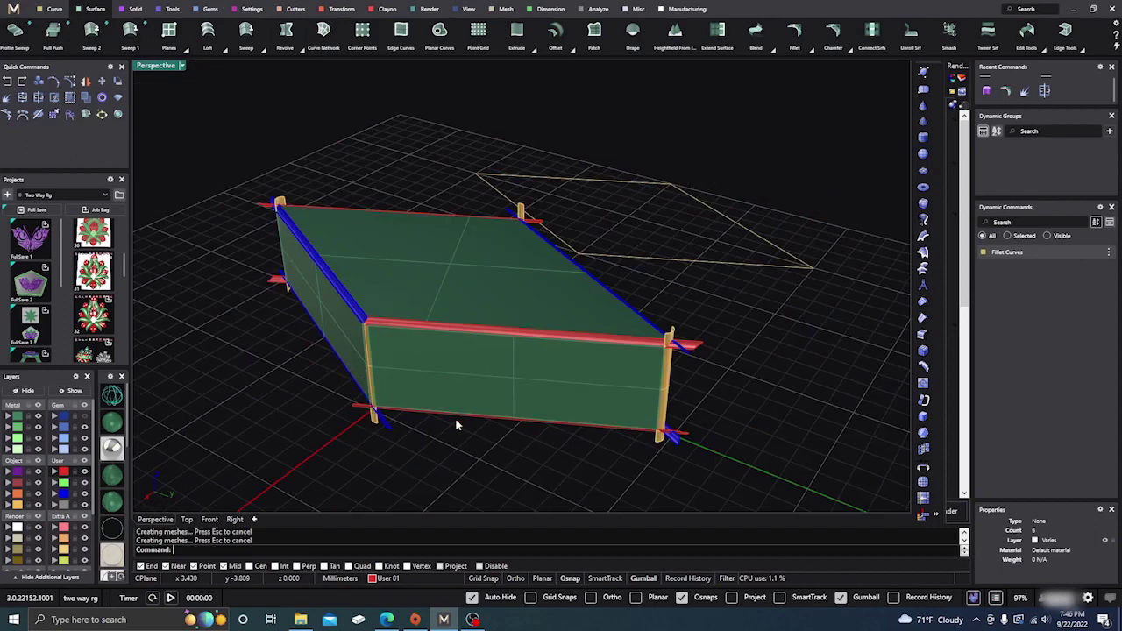
- Delete the fillet ends sticking out past the block's near bottom corner and the small overlapping leftover pieces there
{"action": "right_click_drag", "start_coordinate": [455, 425], "coordinate": [363, 444]}
{"action": "scroll", "coordinate": [335, 399], "scroll_direction": "up", "scroll_amount": 5}
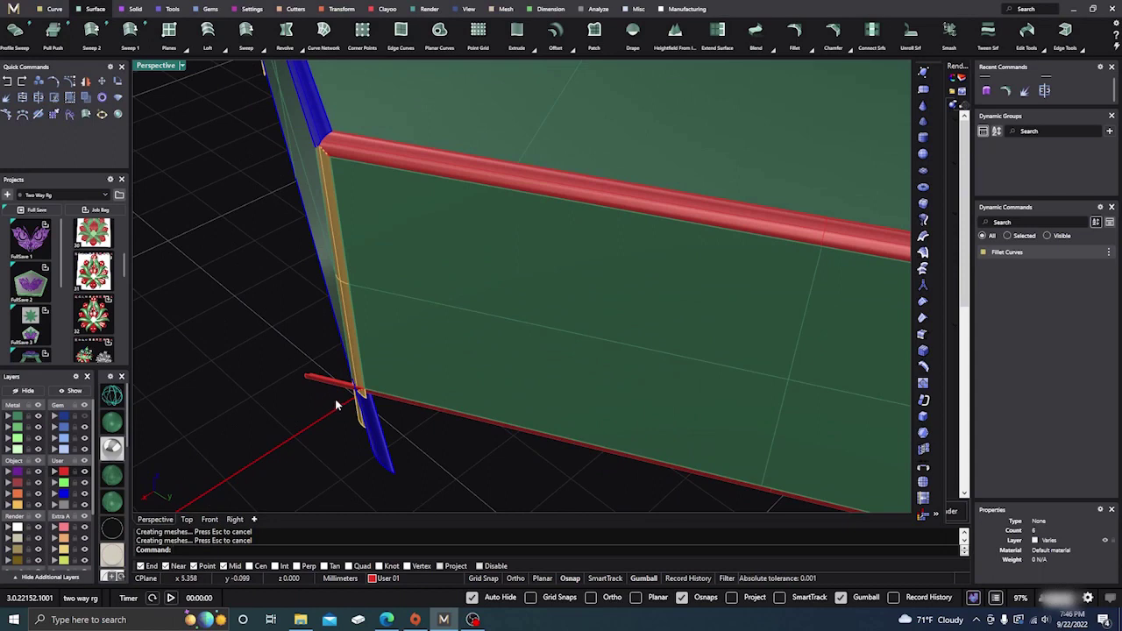
{"action": "left_click", "coordinate": [369, 440]}
{"action": "key", "text": "Delete"}
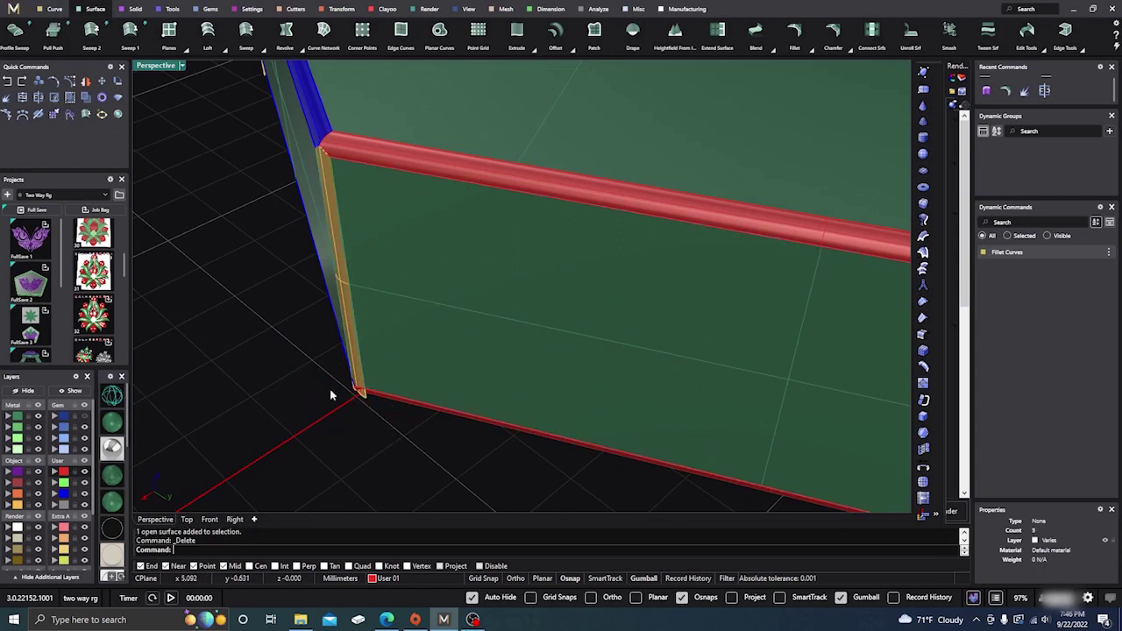
{"action": "right_click_drag", "start_coordinate": [330, 393], "coordinate": [405, 375]}
{"action": "left_click_drag", "start_coordinate": [413, 331], "coordinate": [491, 250]}
{"action": "key", "text": "Delete"}
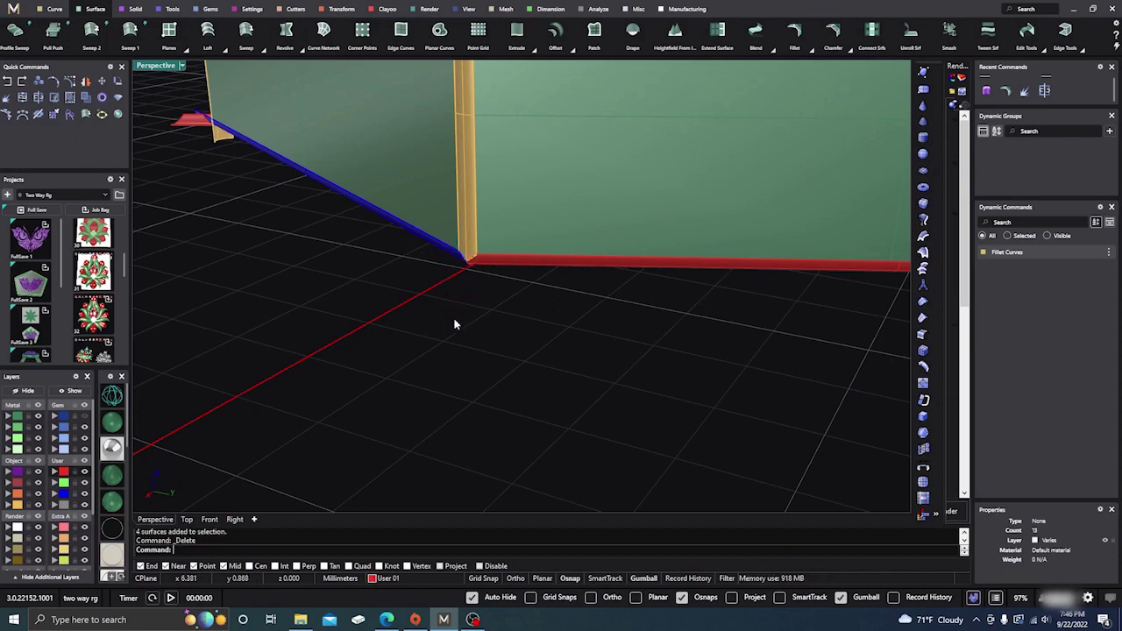
{"action": "scroll", "coordinate": [406, 371], "scroll_direction": "down", "scroll_amount": 5}
- Delete the excess fillet pieces at the bottom and top of the block's left corner
{"action": "right_click_drag", "start_coordinate": [407, 375], "coordinate": [249, 340]}
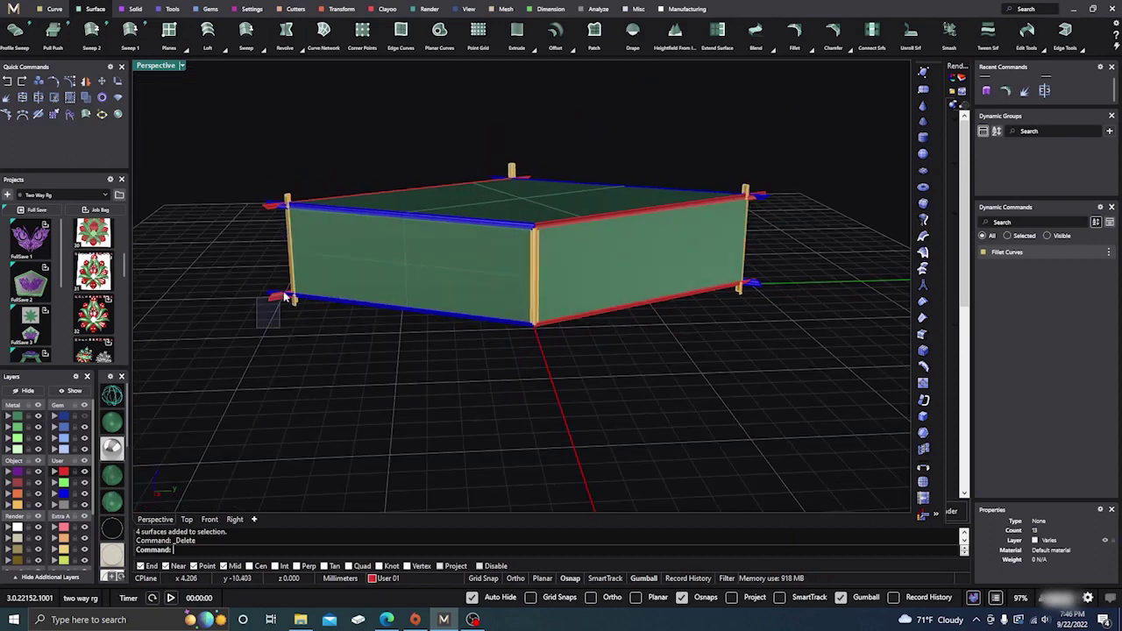
{"action": "left_click_drag", "start_coordinate": [284, 296], "coordinate": [289, 291]}
{"action": "key", "text": "Delete"}
{"action": "left_click_drag", "start_coordinate": [256, 245], "coordinate": [317, 171]}
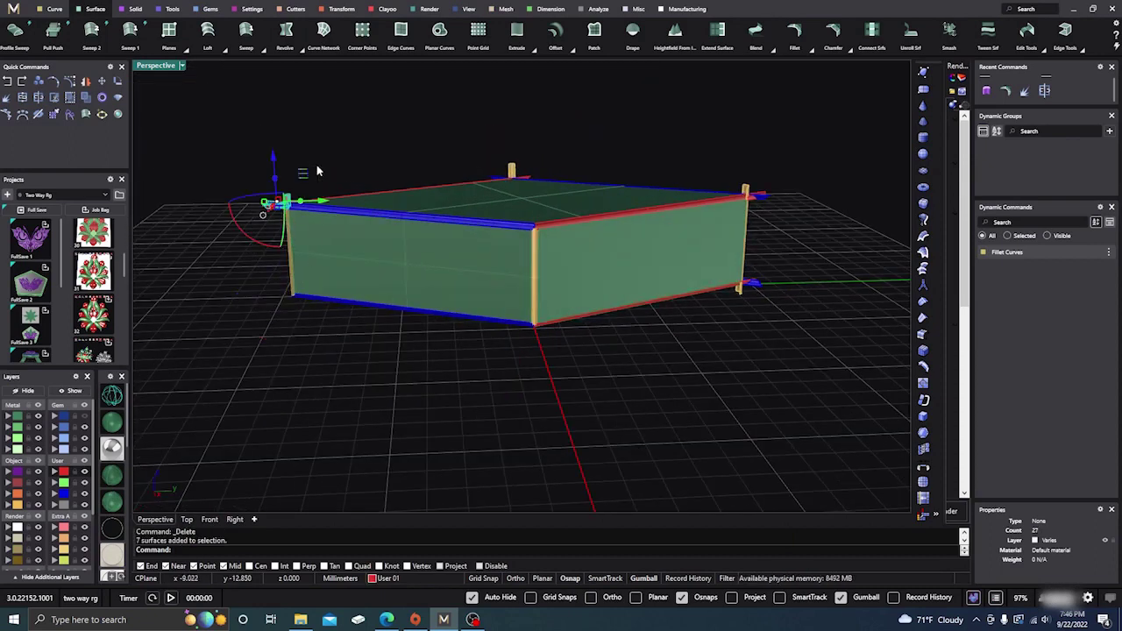
{"action": "key", "text": "Delete"}
- Delete the excess fillet pieces at the far top corner and at both the top and bottom of the right corner
{"action": "left_click_drag", "start_coordinate": [457, 139], "coordinate": [550, 187]}
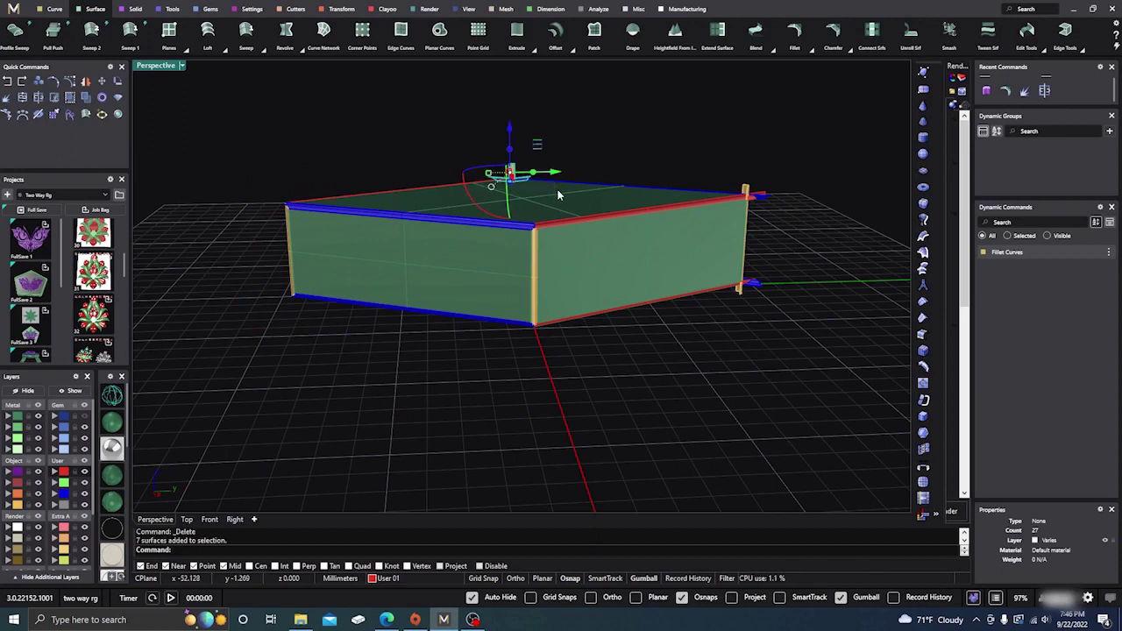
{"action": "key", "text": "Delete"}
{"action": "left_click_drag", "start_coordinate": [724, 171], "coordinate": [788, 221]}
{"action": "key", "text": "Delete"}
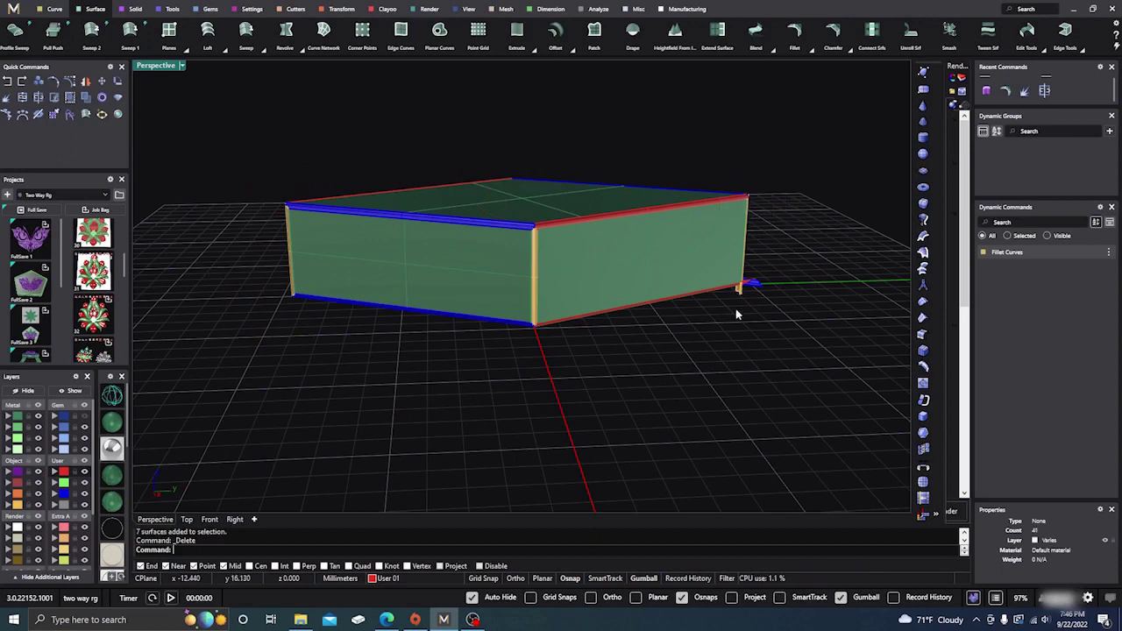
{"action": "left_click_drag", "start_coordinate": [721, 313], "coordinate": [778, 258]}
{"action": "key", "text": "Delete"}
- Join all the block's faces and trimmed fillets into one closed polysurface
{"action": "right_click_drag", "start_coordinate": [682, 380], "coordinate": [539, 329]}
{"action": "right_click_drag", "start_coordinate": [601, 260], "coordinate": [440, 382]}
{"action": "left_click_drag", "start_coordinate": [306, 396], "coordinate": [596, 85]}
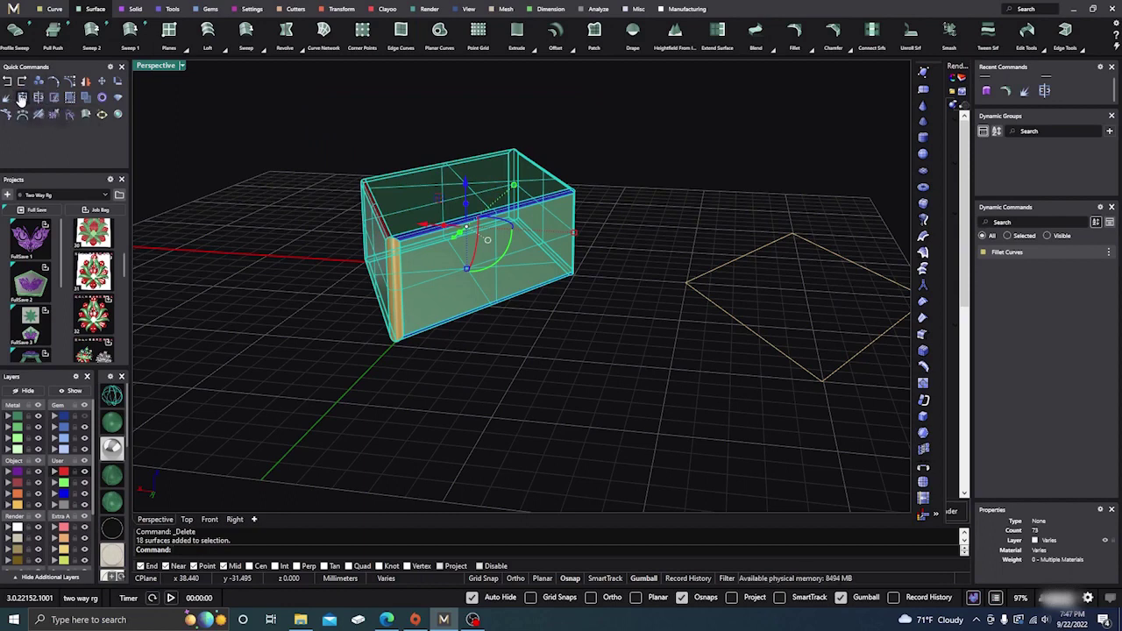
{"action": "left_click", "coordinate": [23, 101]}
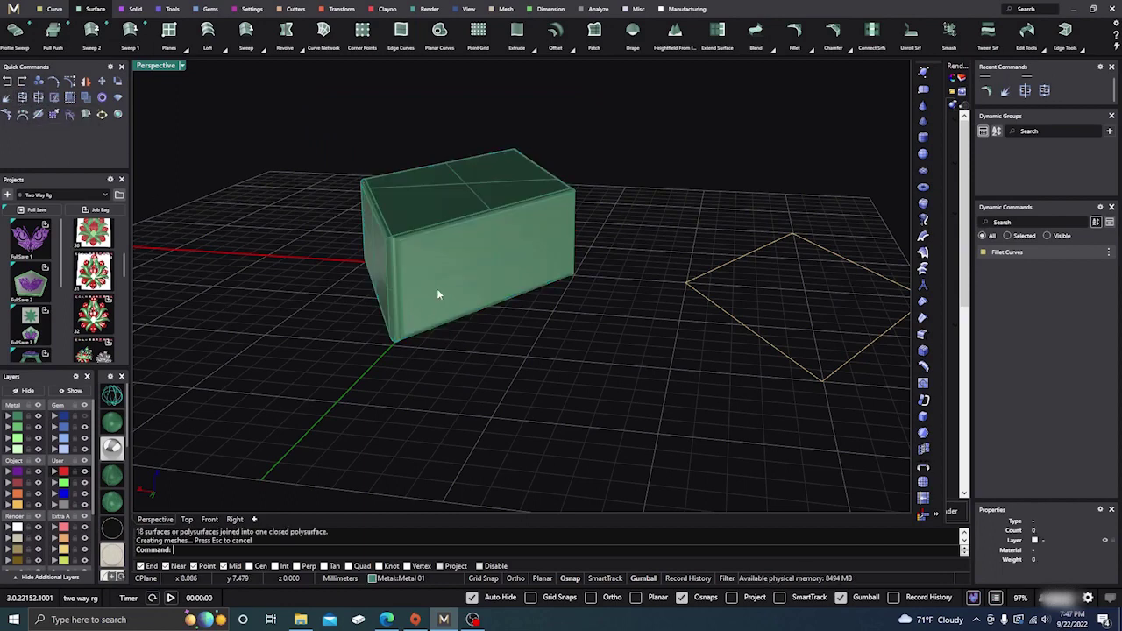
{"action": "left_click", "coordinate": [517, 407]}
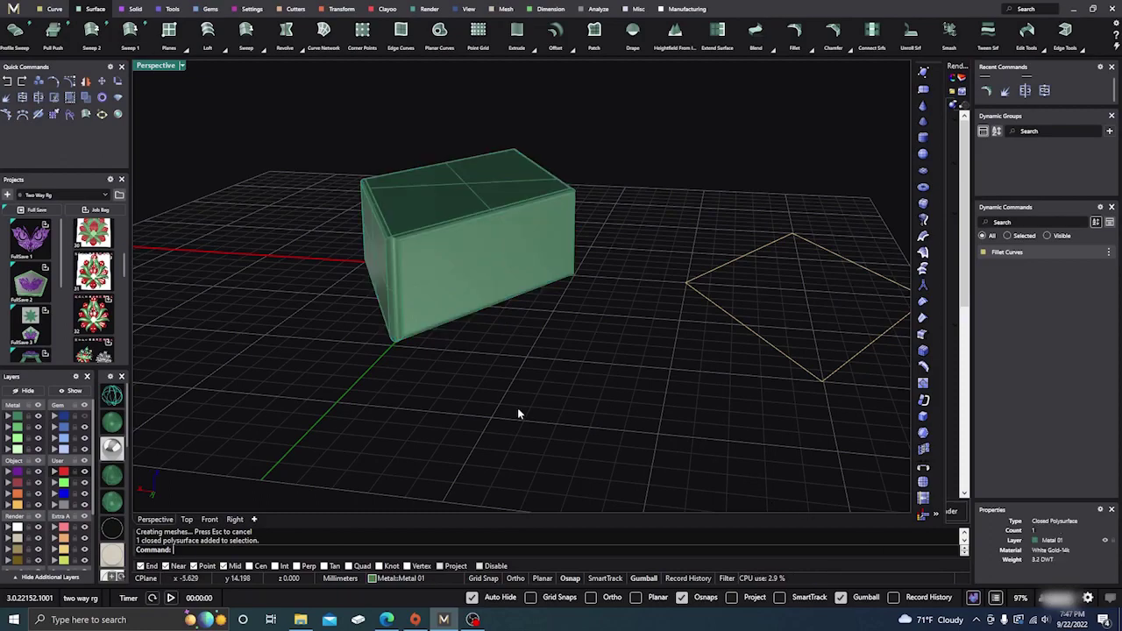
- Examine the rounded edges and corners of the joined block from several sides
{"action": "right_click_drag", "start_coordinate": [574, 306], "coordinate": [568, 361]}
{"action": "scroll", "coordinate": [579, 215], "scroll_direction": "up", "scroll_amount": 10}
{"action": "scroll", "coordinate": [625, 258], "scroll_direction": "down", "scroll_amount": 3}
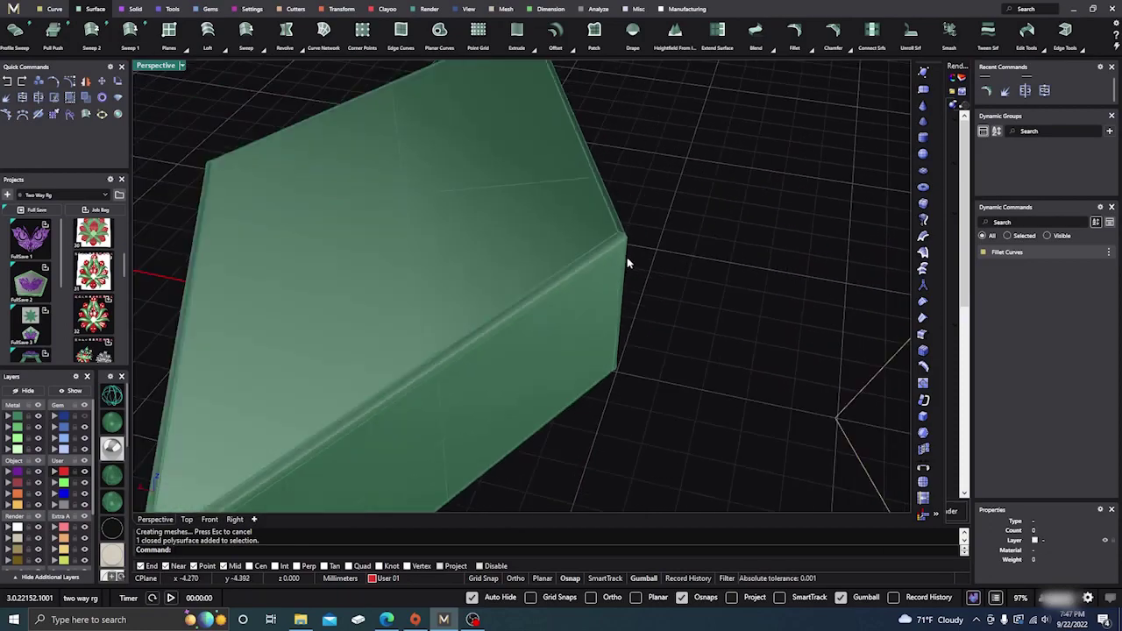
{"action": "right_click_drag", "start_coordinate": [626, 258], "coordinate": [630, 334]}
{"action": "scroll", "coordinate": [387, 340], "scroll_direction": "down", "scroll_amount": 8}
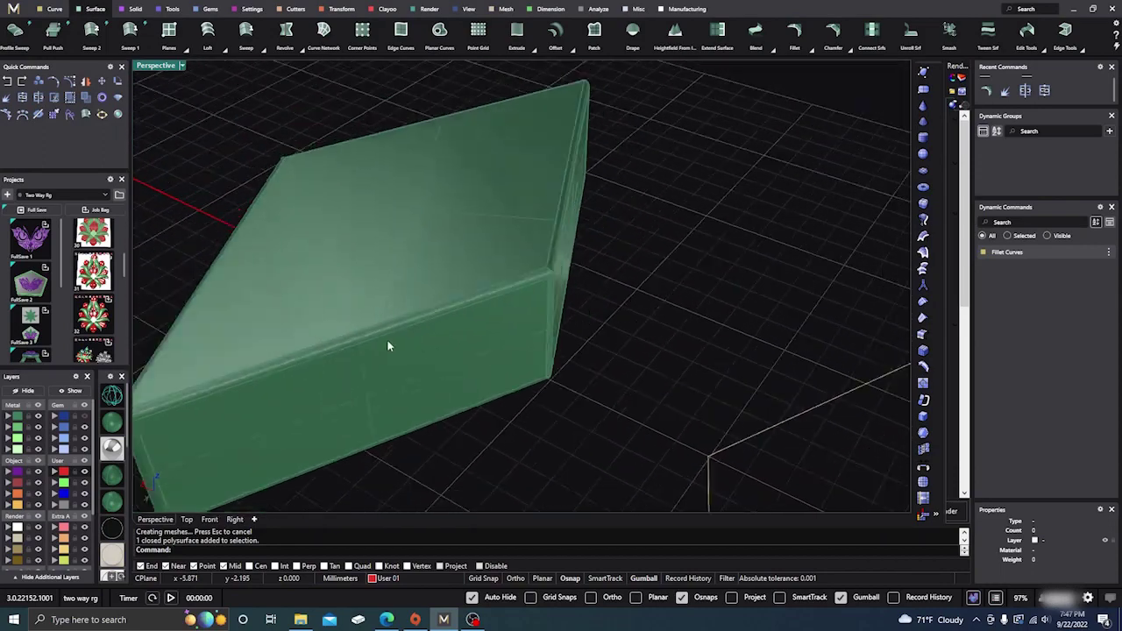
{"action": "right_click_drag", "start_coordinate": [387, 340], "coordinate": [475, 380]}
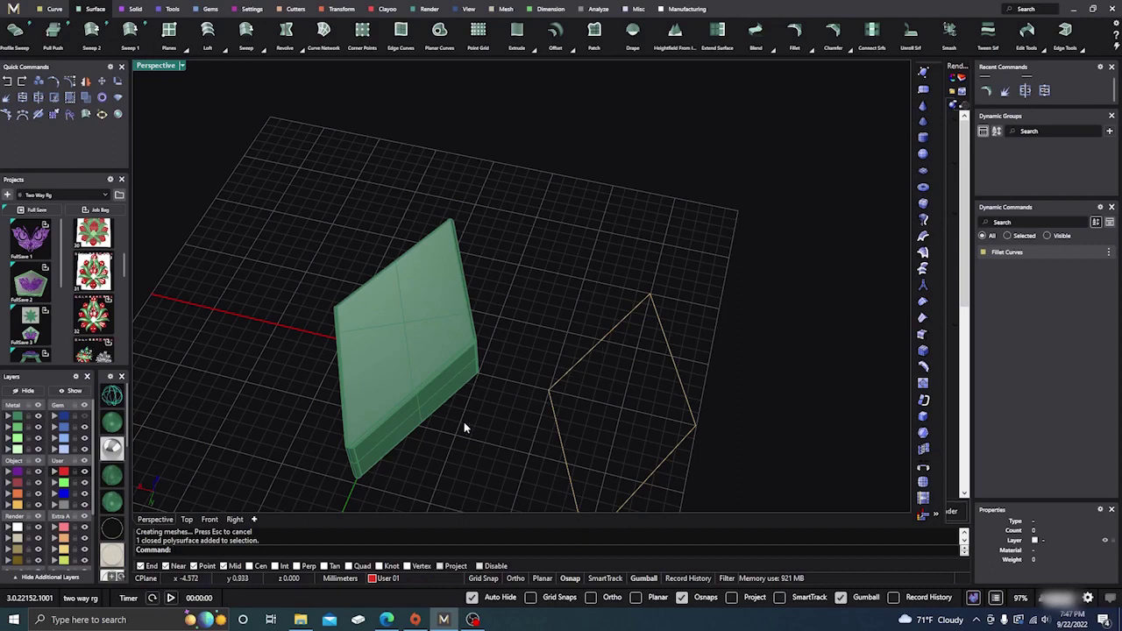
{"action": "right_click_drag", "start_coordinate": [464, 422], "coordinate": [511, 385]}
{"action": "scroll", "coordinate": [473, 405], "scroll_direction": "up", "scroll_amount": 3}
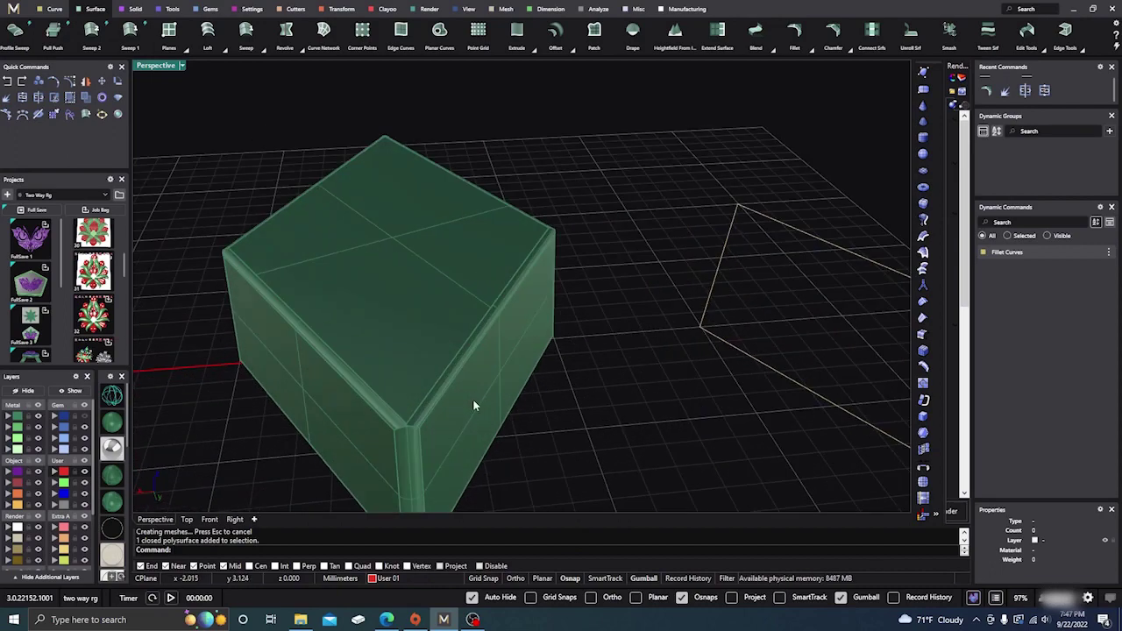
{"action": "scroll", "coordinate": [473, 405], "scroll_direction": "down", "scroll_amount": 2}
{"action": "scroll", "coordinate": [449, 420], "scroll_direction": "down", "scroll_amount": 4}
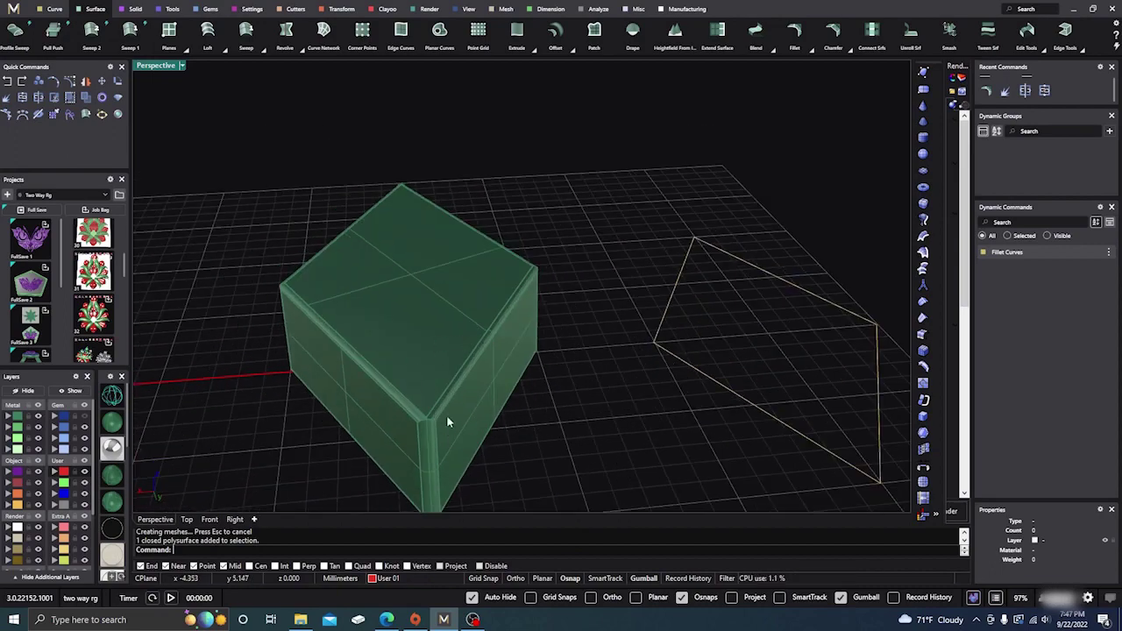
- Move the joined block to the Metal 03 layer and hide that layer
{"action": "left_click", "coordinate": [376, 376]}
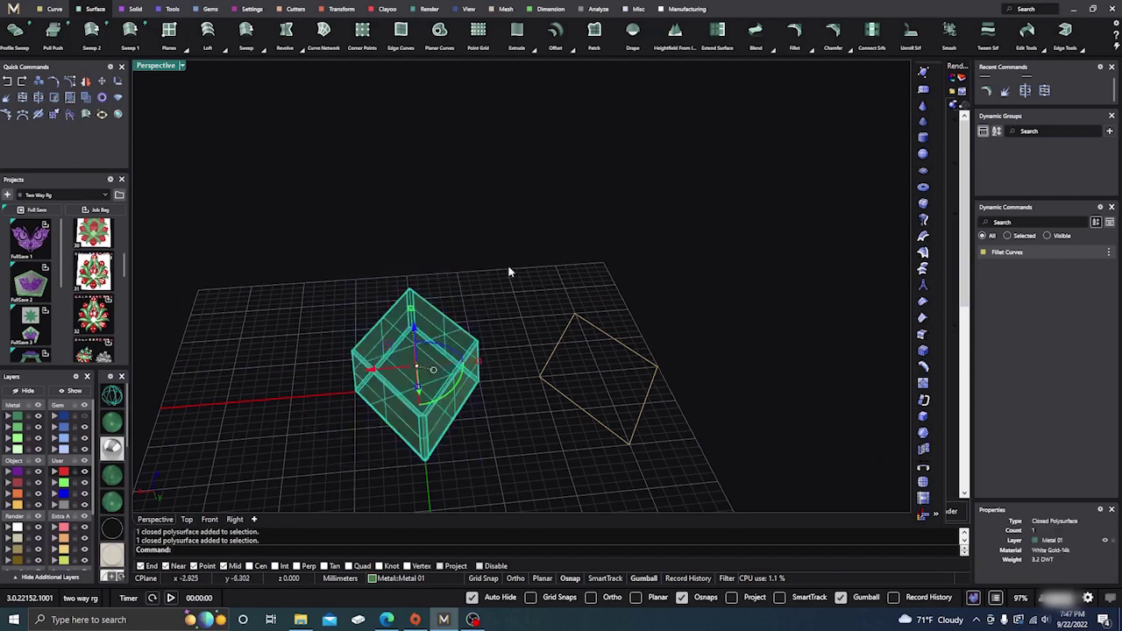
{"action": "left_click", "coordinate": [507, 265]}
{"action": "left_click", "coordinate": [424, 358]}
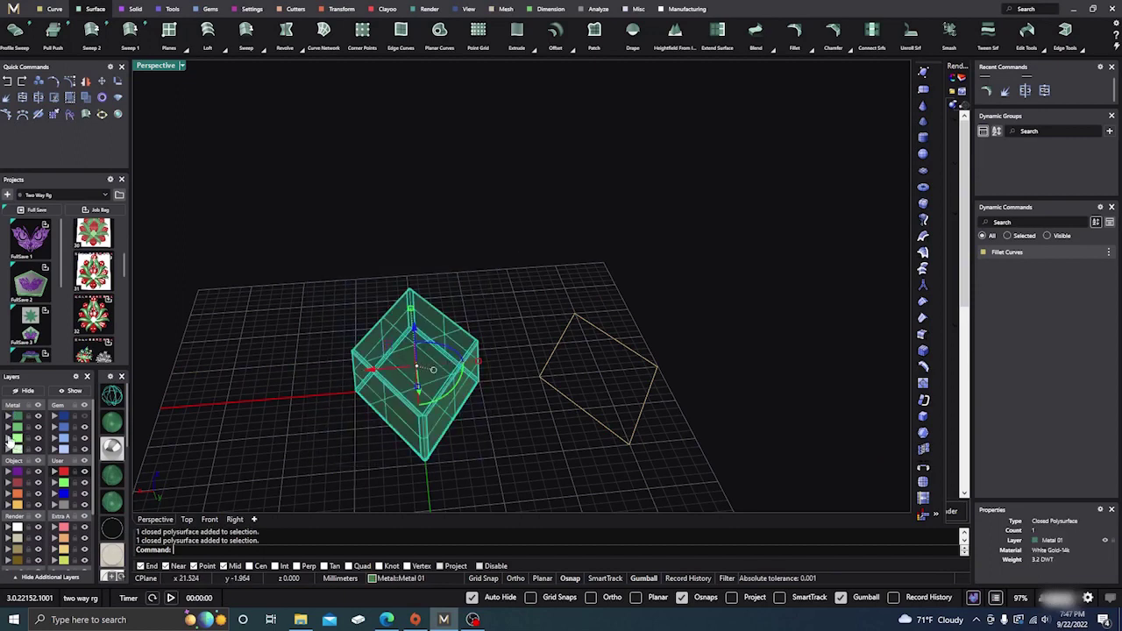
{"action": "left_click", "coordinate": [8, 438]}
{"action": "left_click", "coordinate": [37, 439]}
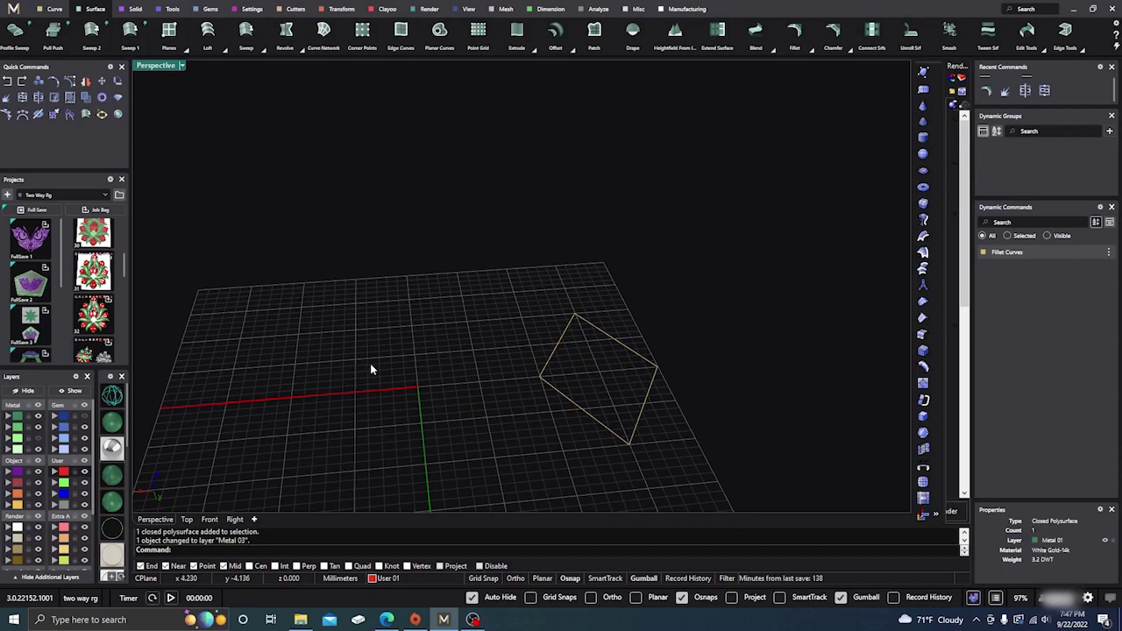
- Extrude the remaining closed diamond curve upward into a solid block
{"action": "right_click_drag", "start_coordinate": [370, 365], "coordinate": [328, 377]}
{"action": "scroll", "coordinate": [617, 425], "scroll_direction": "up", "scroll_amount": 6}
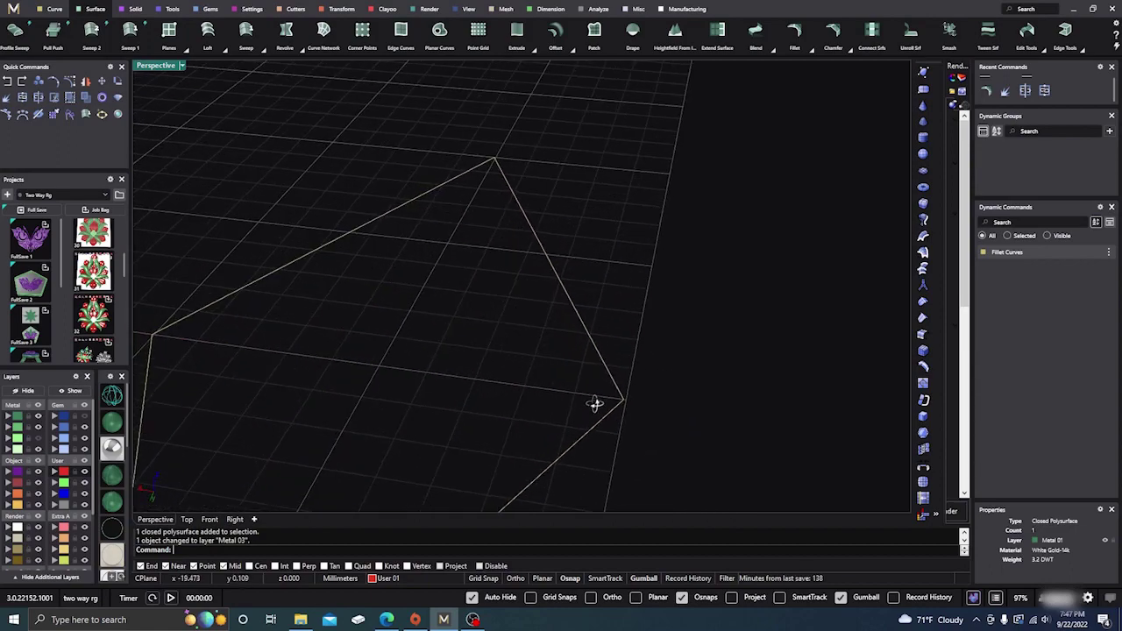
{"action": "right_click_drag", "start_coordinate": [570, 370], "coordinate": [602, 407]}
{"action": "scroll", "coordinate": [586, 408], "scroll_direction": "down", "scroll_amount": 6}
{"action": "right_click_drag", "start_coordinate": [574, 454], "coordinate": [502, 389]}
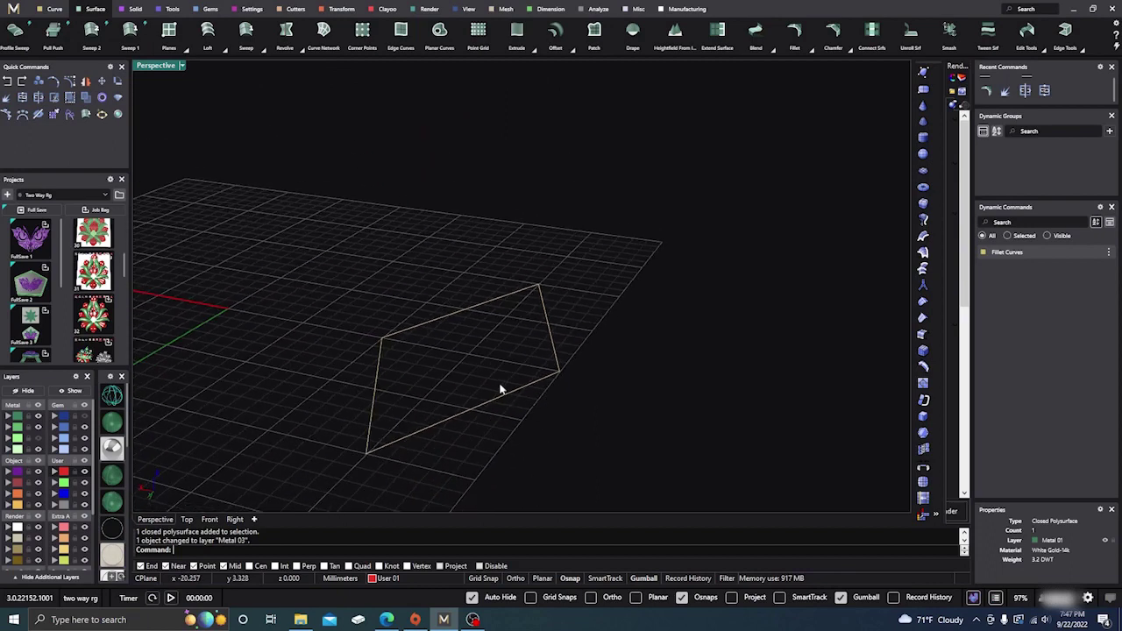
{"action": "left_click", "coordinate": [504, 396]}
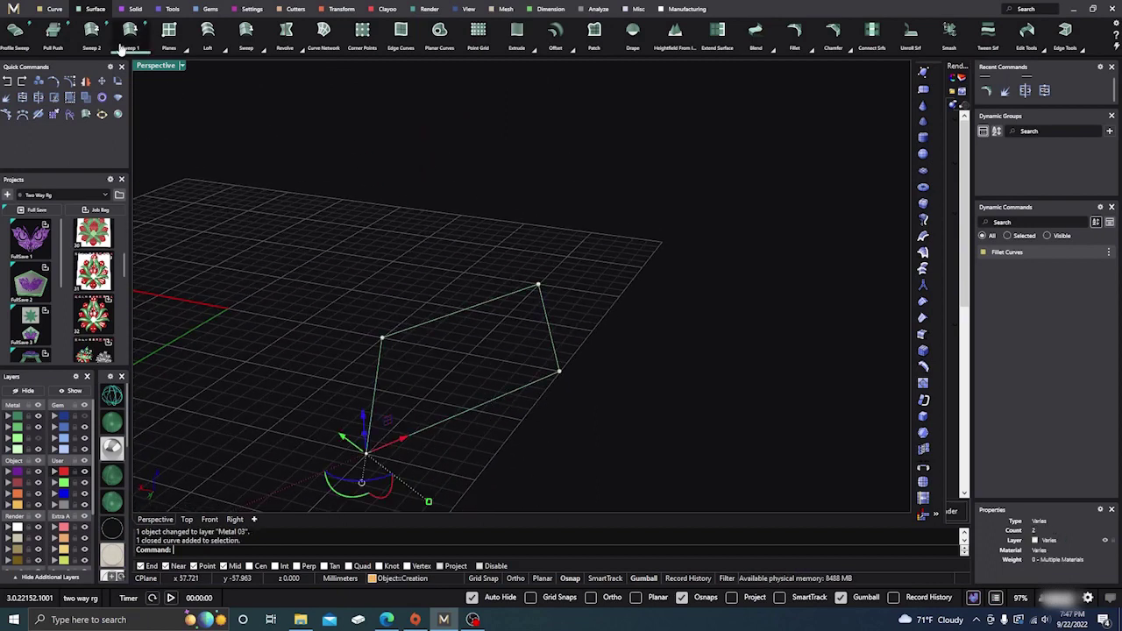
{"action": "left_click", "coordinate": [135, 10]}
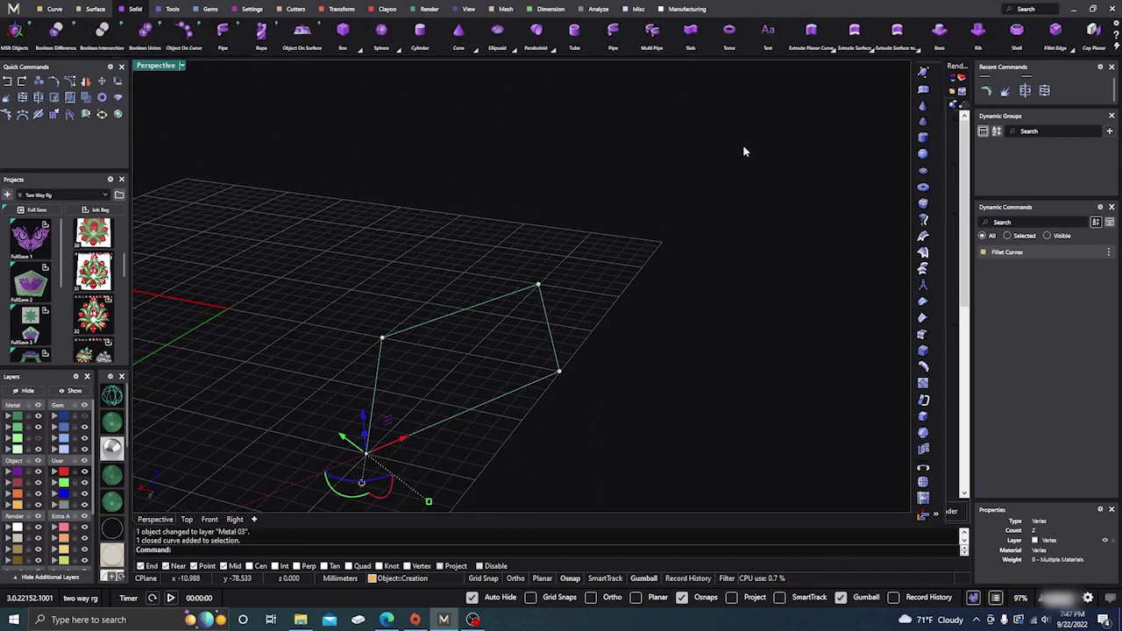
{"action": "left_click", "coordinate": [824, 48]}
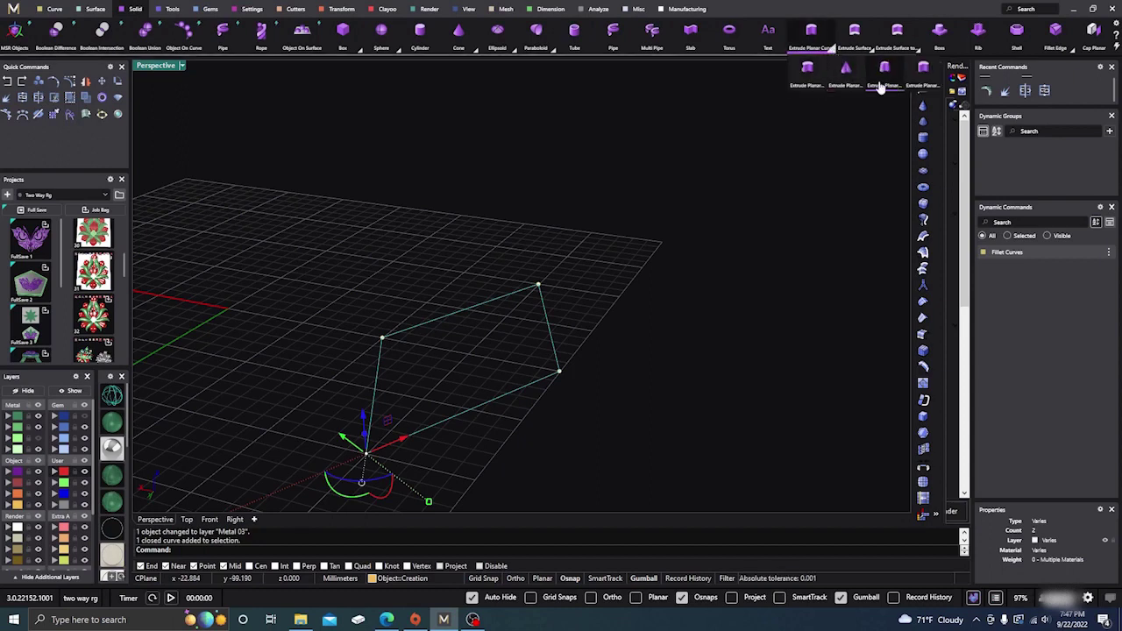
{"action": "left_click", "coordinate": [922, 72]}
{"action": "left_click", "coordinate": [595, 307]}
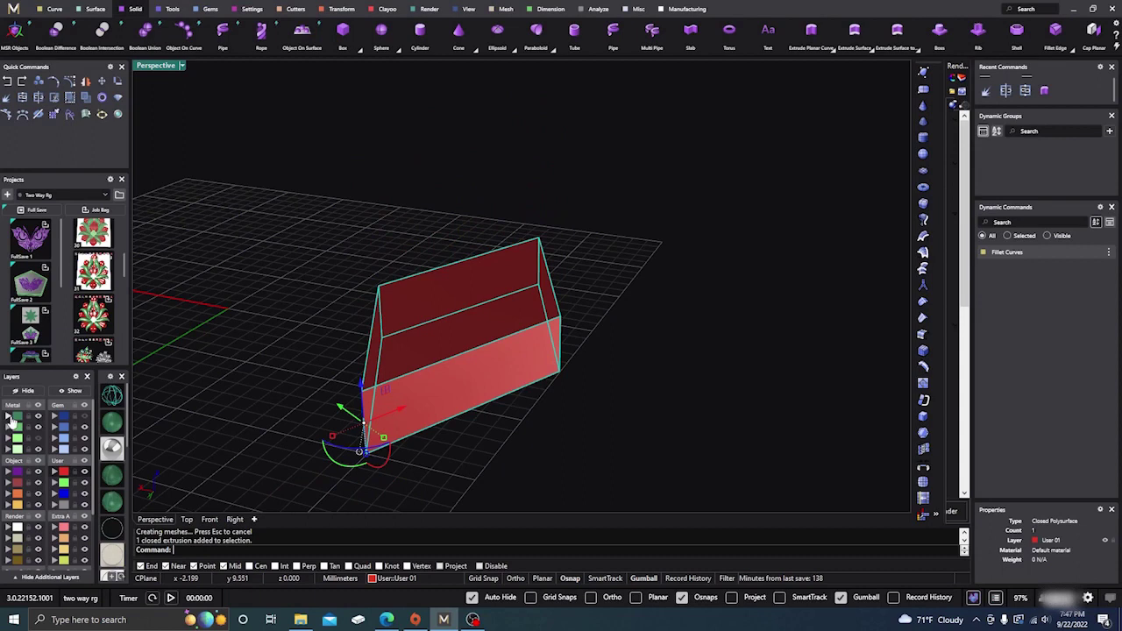
- Assign the extruded diamond block to the Metal 01 layer and deselect it
{"action": "left_click", "coordinate": [10, 420]}
{"action": "key", "text": "Escape"}
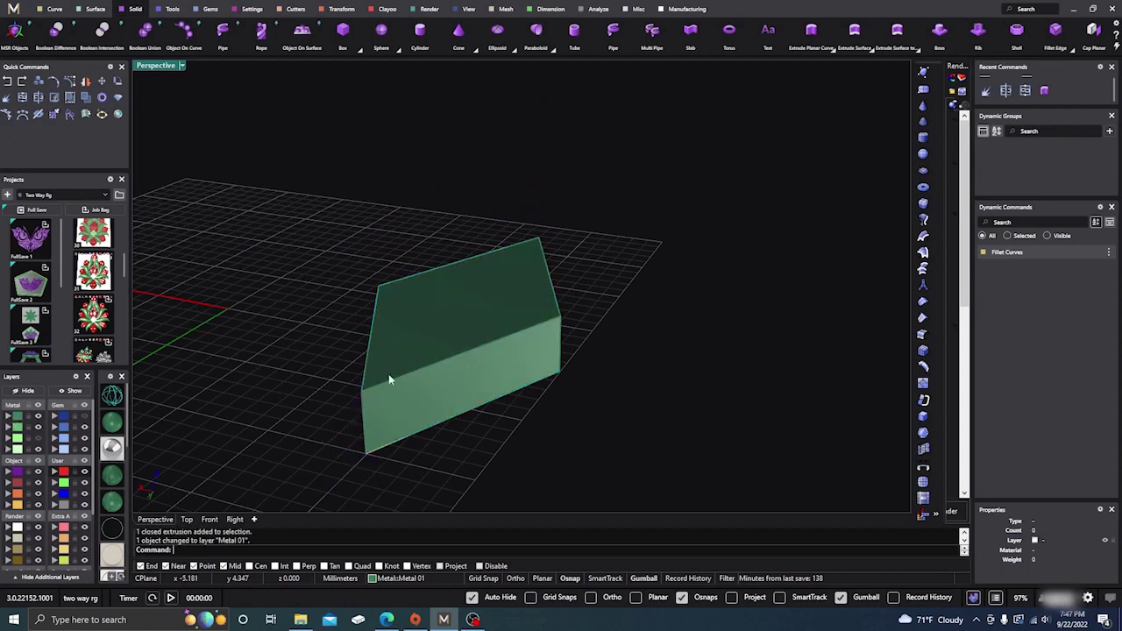
{"action": "mouse_move", "coordinate": [588, 395]}
{"action": "right_mouse_down"}
{"action": "mouse_move", "coordinate": [544, 377]}
{"action": "mouse_move", "coordinate": [578, 394]}
{"action": "right_mouse_up"}
{"action": "scroll", "coordinate": [482, 314], "scroll_direction": "up", "scroll_amount": 3}
{"action": "scroll", "coordinate": [500, 318], "scroll_direction": "down", "scroll_amount": 3}
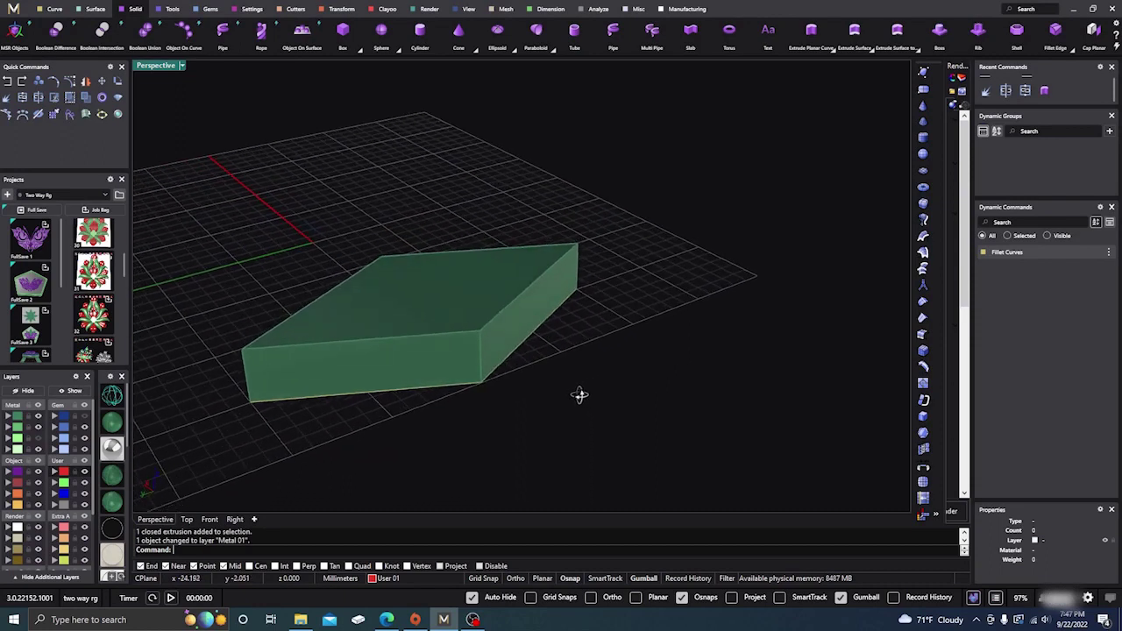
{"action": "scroll", "coordinate": [464, 362], "scroll_direction": "up", "scroll_amount": 2}
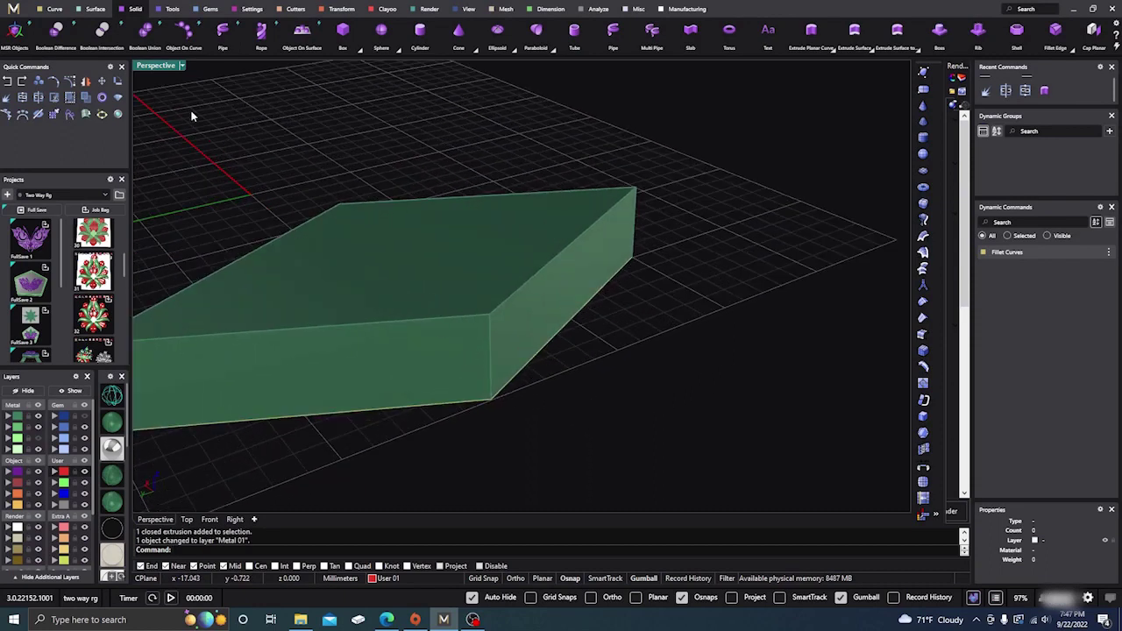
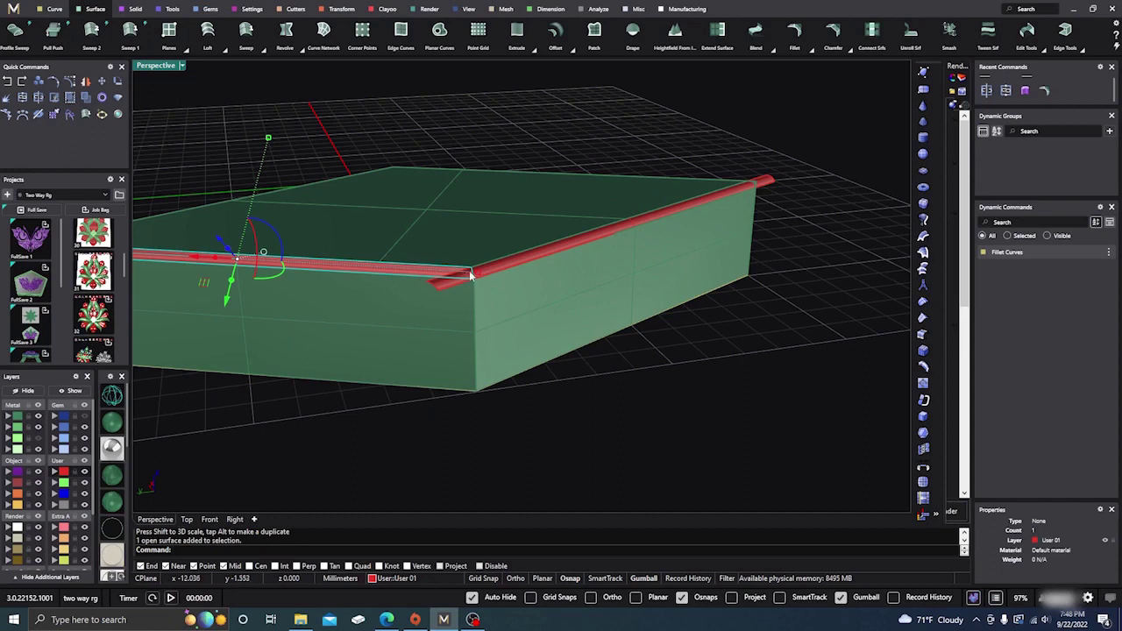
- Lengthen the second top-edge fillet past the near corner so that it crosses the neighbouring top-edge fillet
{"action": "left_click_drag", "start_coordinate": [471, 273], "coordinate": [493, 276]}
{"action": "left_click", "coordinate": [534, 370]}
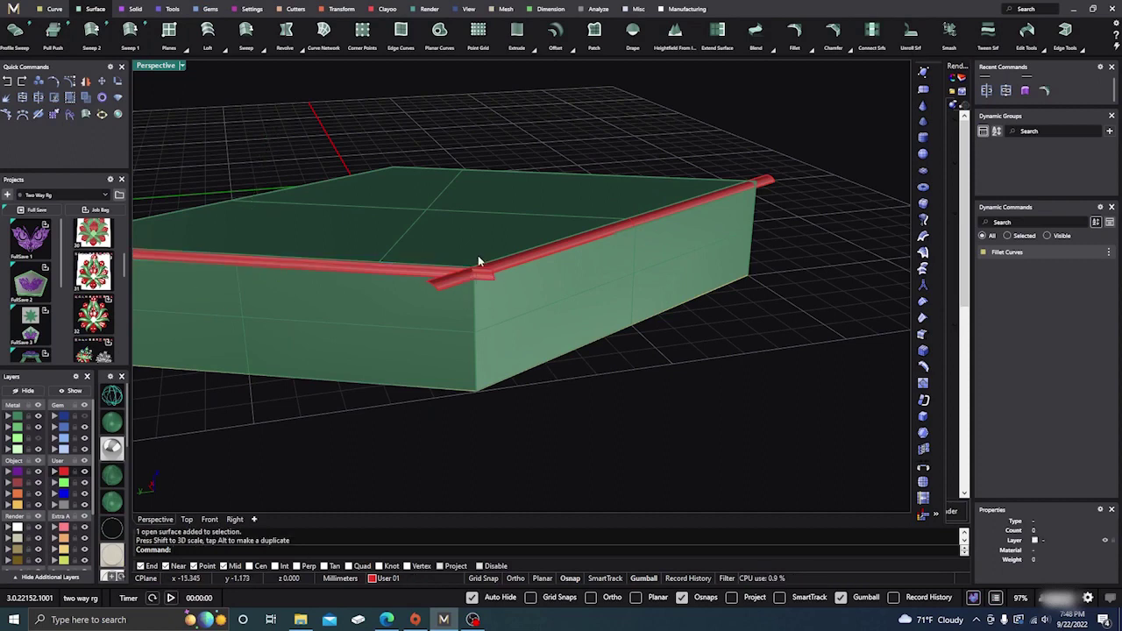
- Fillet the two side faces at the near vertical edge with radius 0.200 and lengthen the fillet past both its ends
{"action": "right_click_drag", "start_coordinate": [653, 425], "coordinate": [506, 393]}
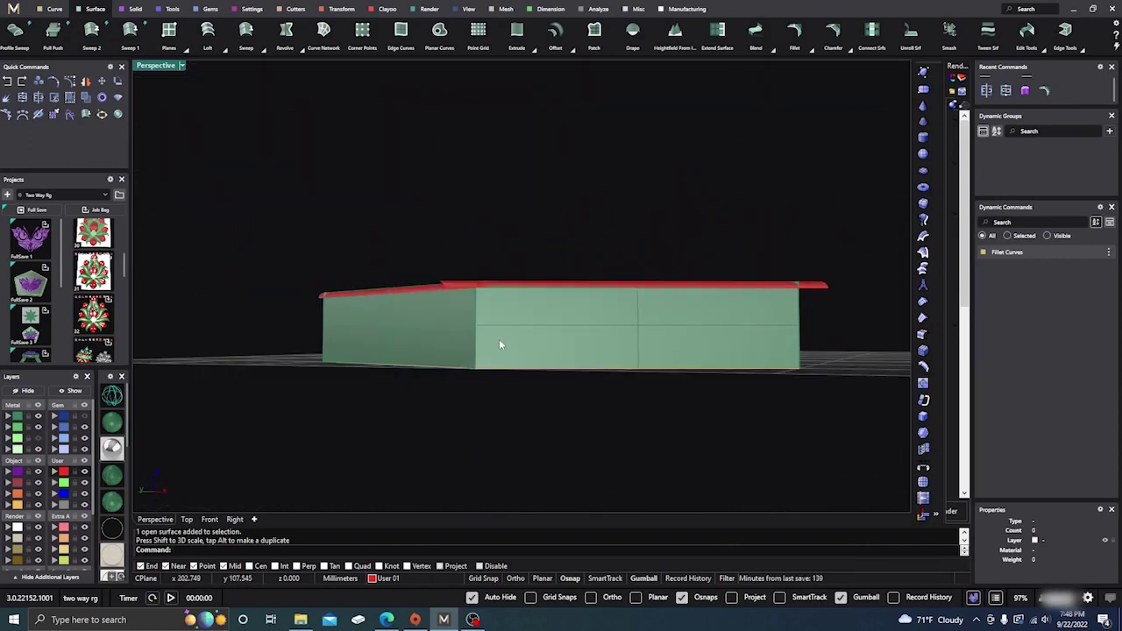
{"action": "right_click", "coordinate": [485, 415]}
{"action": "left_click", "coordinate": [494, 339]}
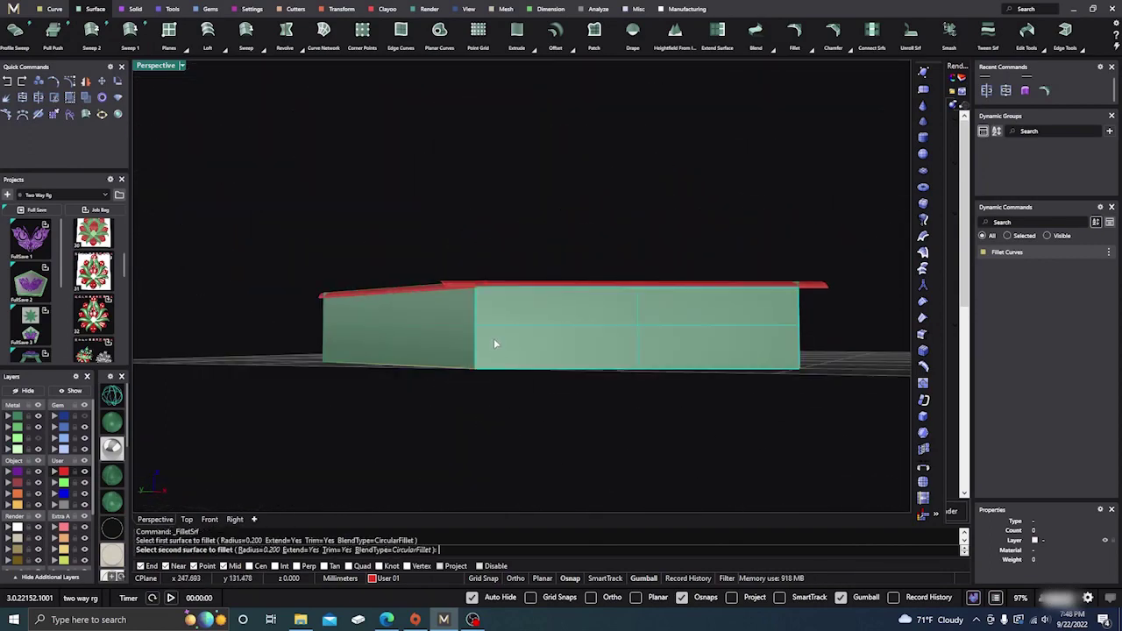
{"action": "left_click", "coordinate": [461, 340]}
{"action": "right_click_drag", "start_coordinate": [503, 431], "coordinate": [513, 461]}
{"action": "scroll", "coordinate": [488, 313], "scroll_direction": "up", "scroll_amount": 3}
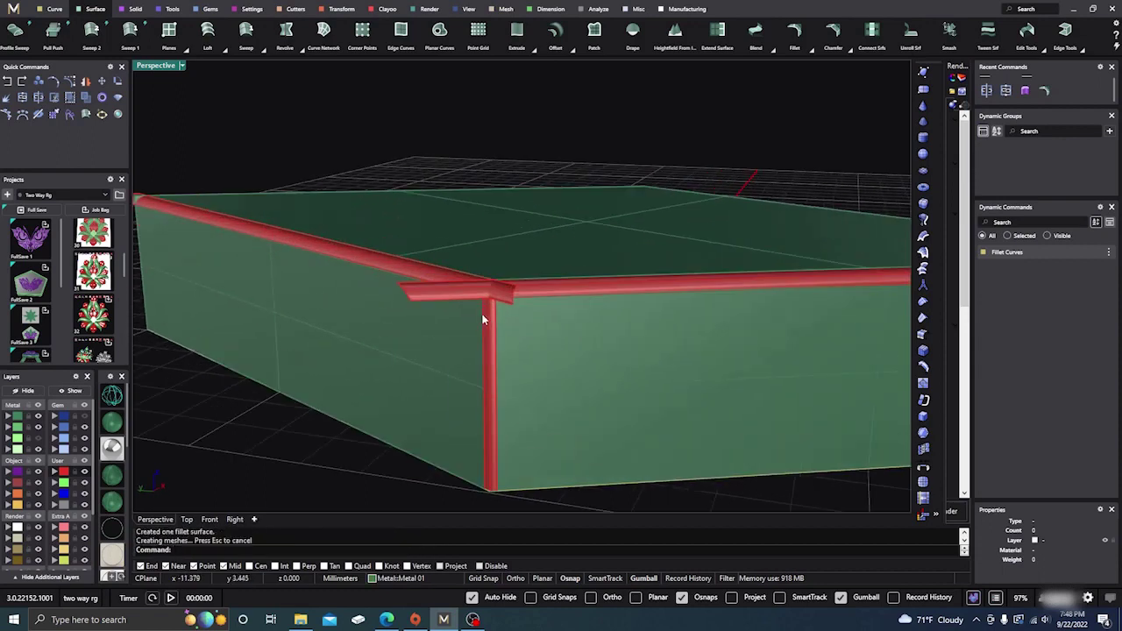
{"action": "left_click", "coordinate": [494, 336]}
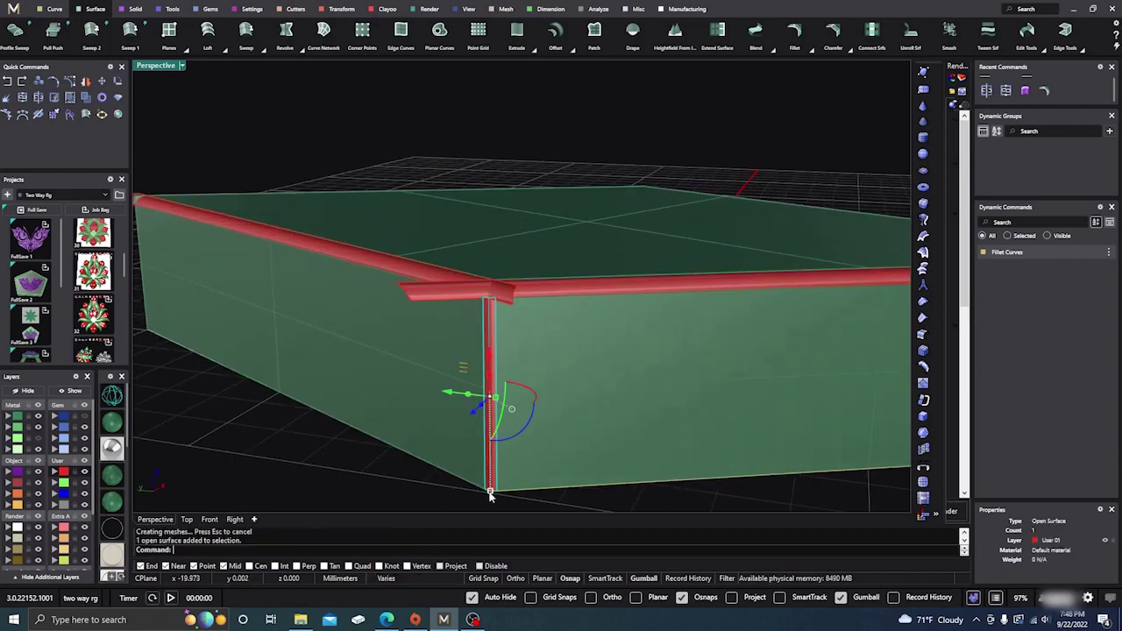
{"action": "left_click", "coordinate": [431, 476]}
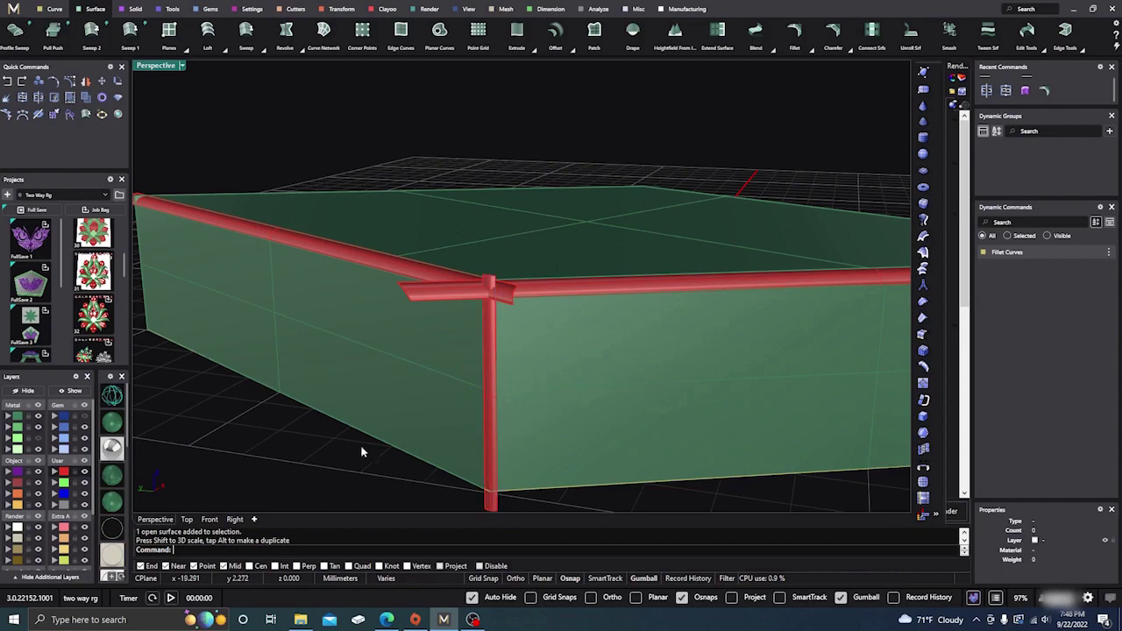
- Move the near vertical-edge fillet to the Creation layer and the top-edge fillet crossing it to the User 03 layer
{"action": "right_click_drag", "start_coordinate": [360, 444], "coordinate": [285, 465]}
{"action": "right_click_drag", "start_coordinate": [325, 339], "coordinate": [375, 387]}
{"action": "scroll", "coordinate": [390, 368], "scroll_direction": "up", "scroll_amount": 2}
{"action": "left_click", "coordinate": [388, 345]}
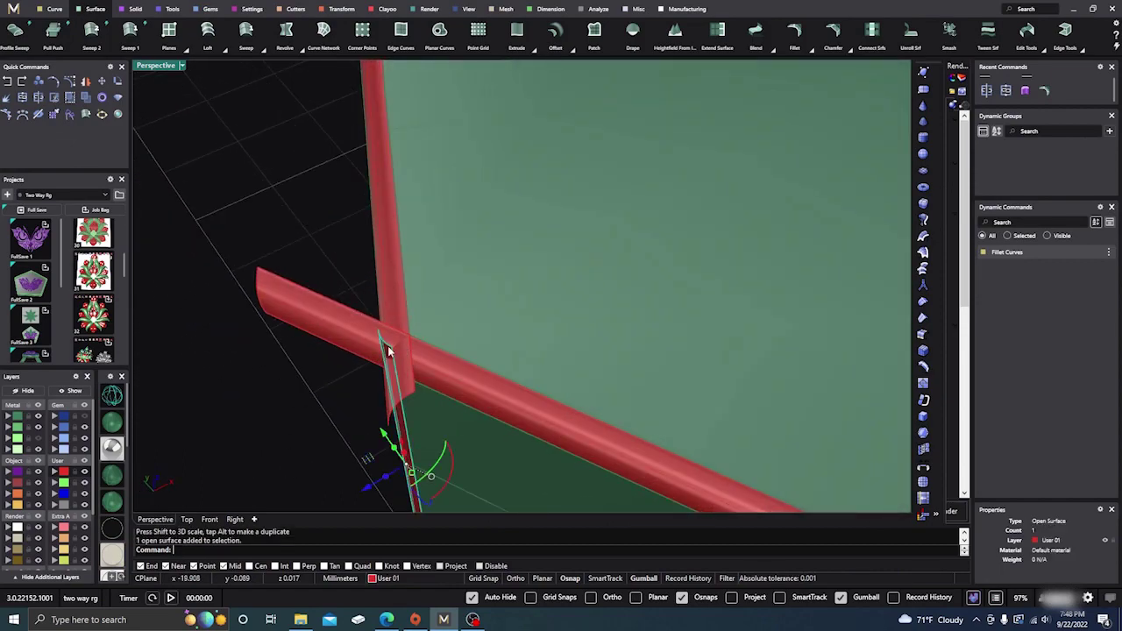
{"action": "left_click", "coordinate": [9, 506]}
{"action": "left_click", "coordinate": [272, 409]}
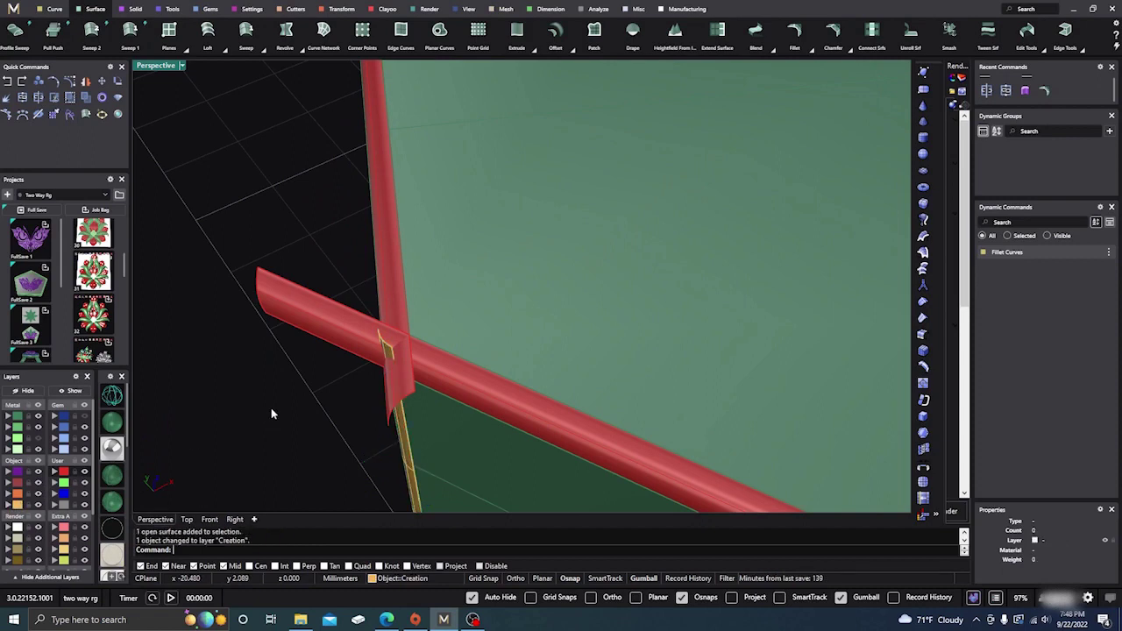
{"action": "left_click", "coordinate": [434, 365]}
{"action": "left_click", "coordinate": [63, 492]}
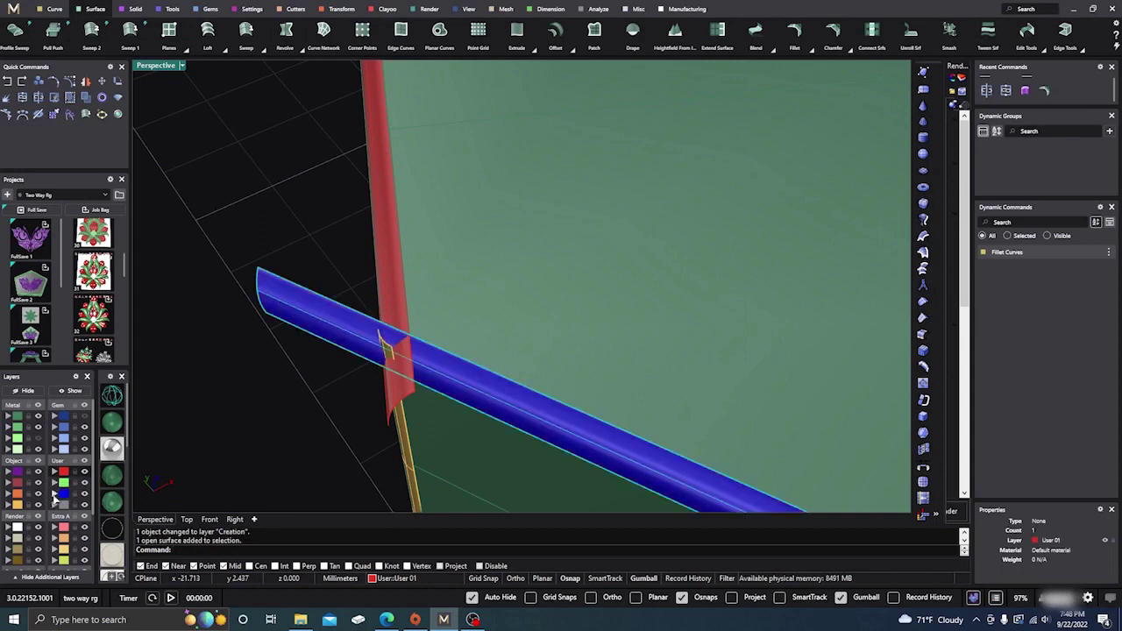
{"action": "left_click", "coordinate": [325, 422]}
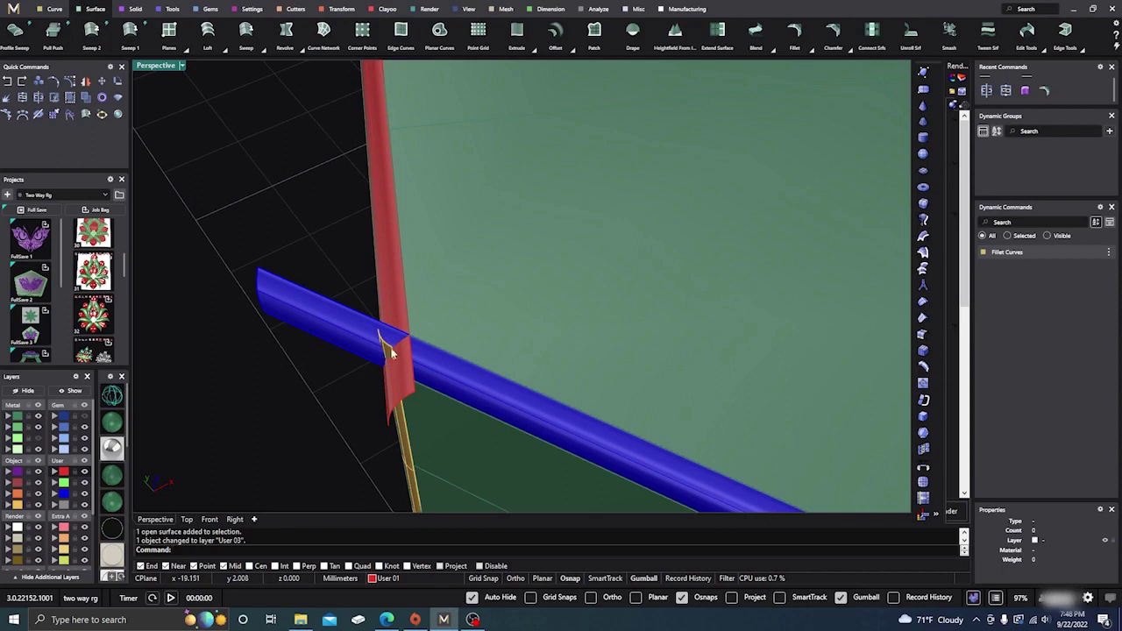
- Fillet the two side faces at the vertical edge of the block's unfilleted corner with radius 0.200
{"action": "scroll", "coordinate": [363, 339], "scroll_direction": "down", "scroll_amount": 5}
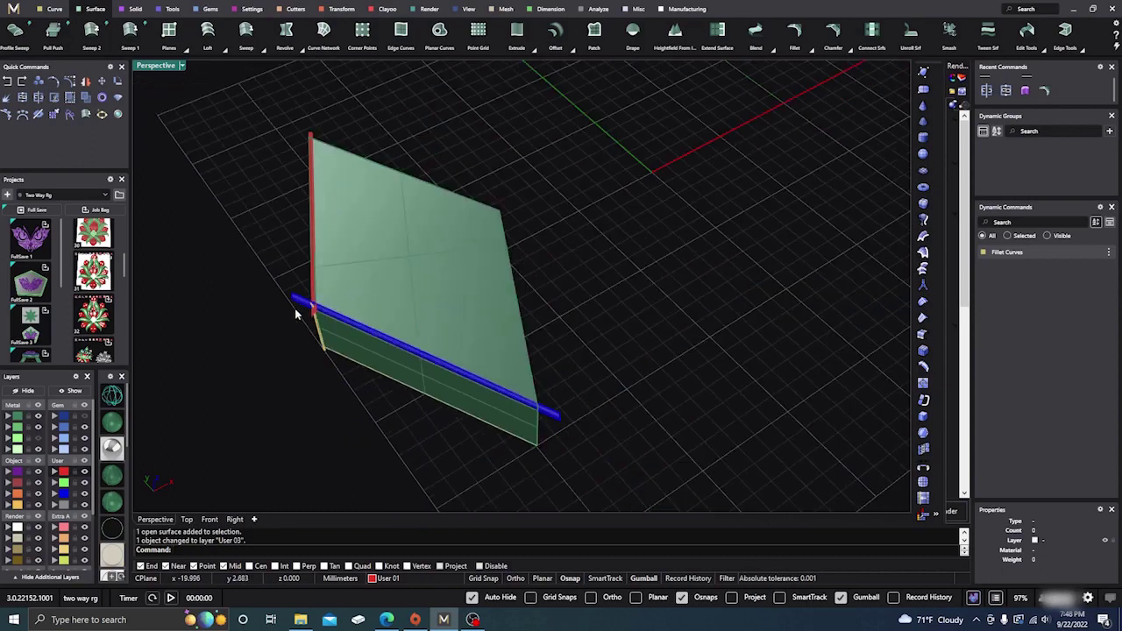
{"action": "right_click_drag", "start_coordinate": [626, 397], "coordinate": [446, 340]}
{"action": "scroll", "coordinate": [697, 257], "scroll_direction": "up", "scroll_amount": 5}
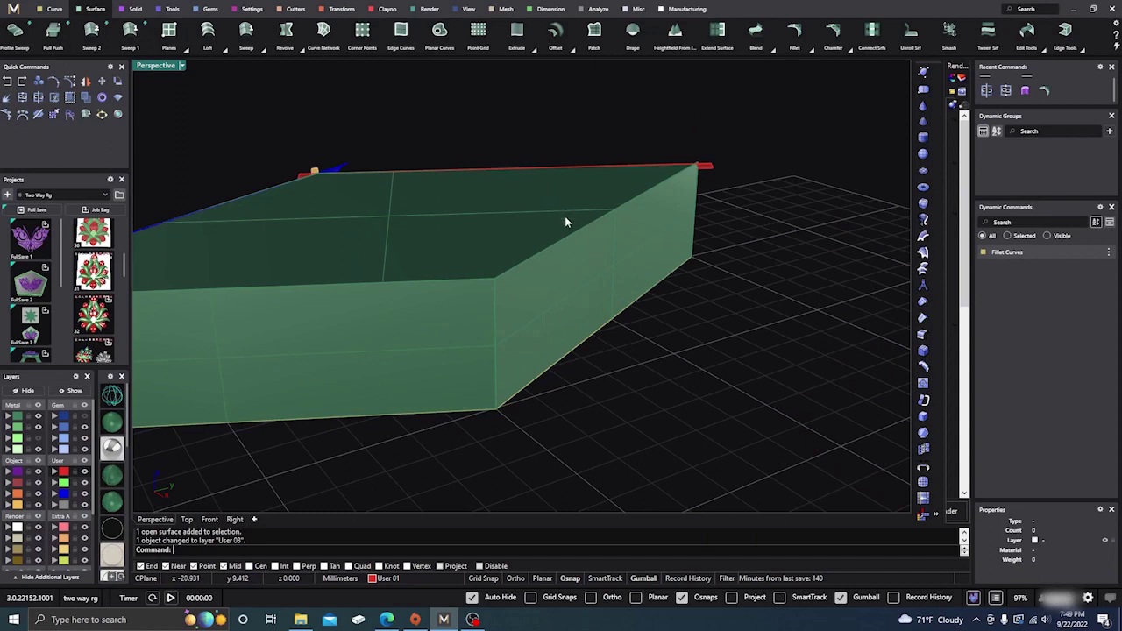
{"action": "right_click", "coordinate": [593, 376]}
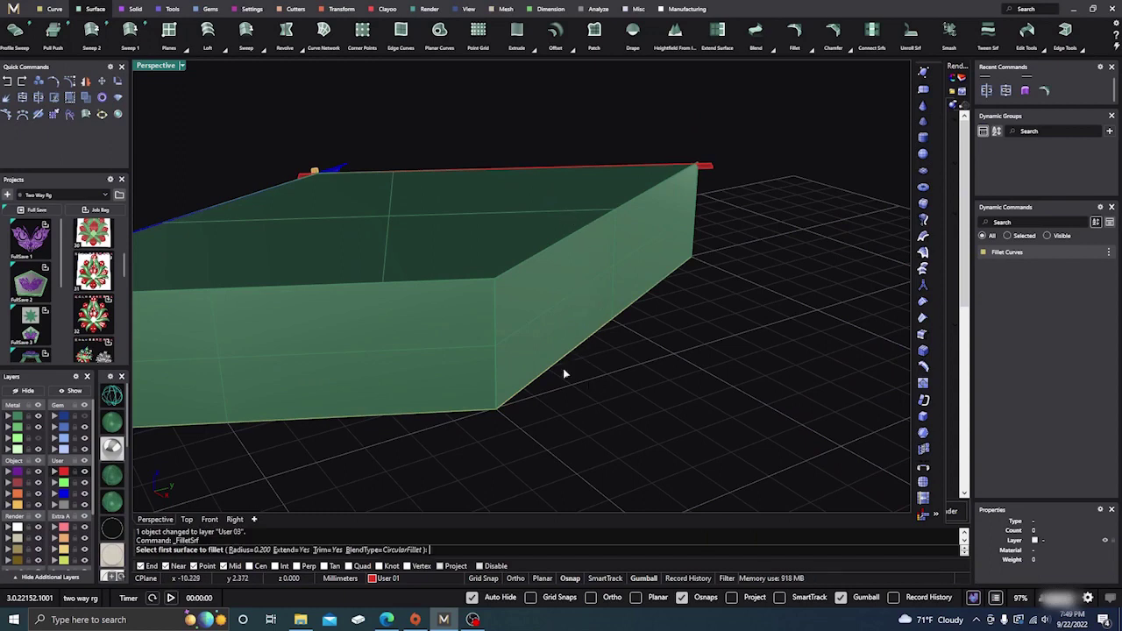
{"action": "left_click", "coordinate": [519, 326]}
{"action": "left_click", "coordinate": [467, 344]}
- Fillet the top face with each of the two side faces meeting at this corner, using radius 0.200
{"action": "right_click_drag", "start_coordinate": [598, 395], "coordinate": [556, 417]}
{"action": "right_click", "coordinate": [559, 402]}
{"action": "left_click", "coordinate": [568, 274]}
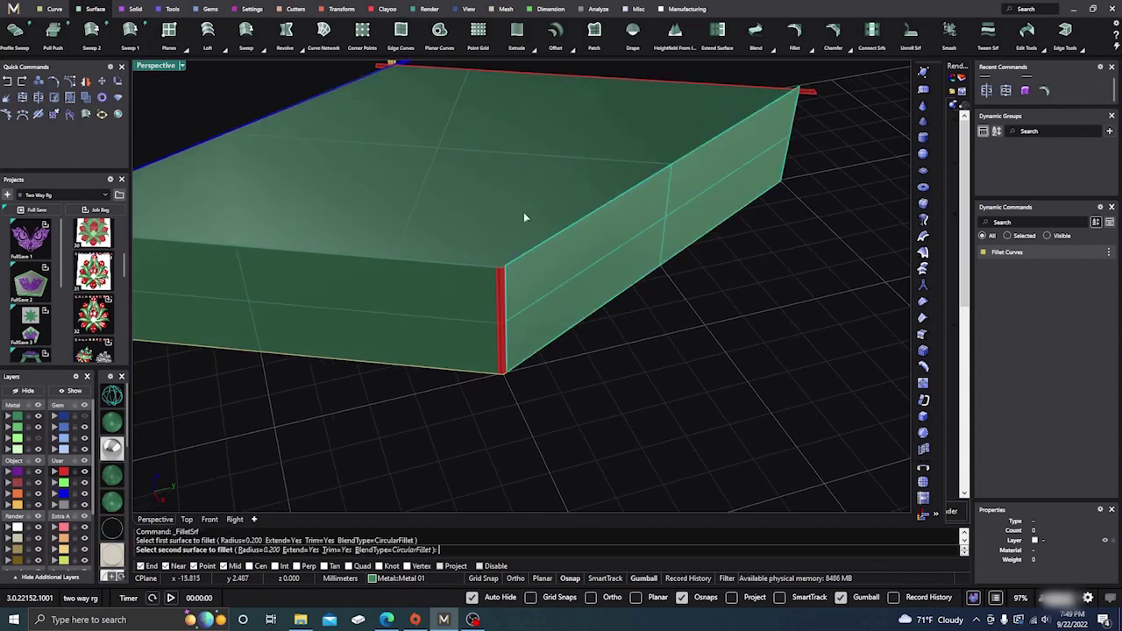
{"action": "left_click", "coordinate": [526, 218]}
{"action": "right_click", "coordinate": [409, 402]}
{"action": "left_click", "coordinate": [430, 320]}
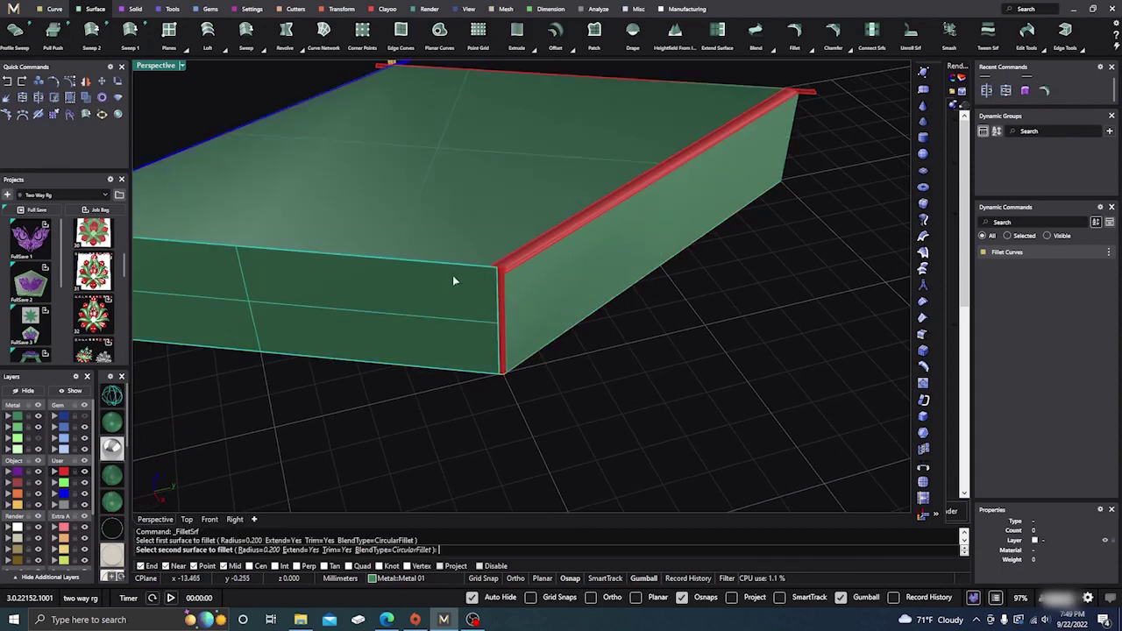
{"action": "left_click", "coordinate": [476, 243]}
- Lengthen both new top-edge fillets past their ends so that they cross each other and the neighbouring fillets
{"action": "scroll", "coordinate": [550, 361], "scroll_direction": "up", "scroll_amount": 5}
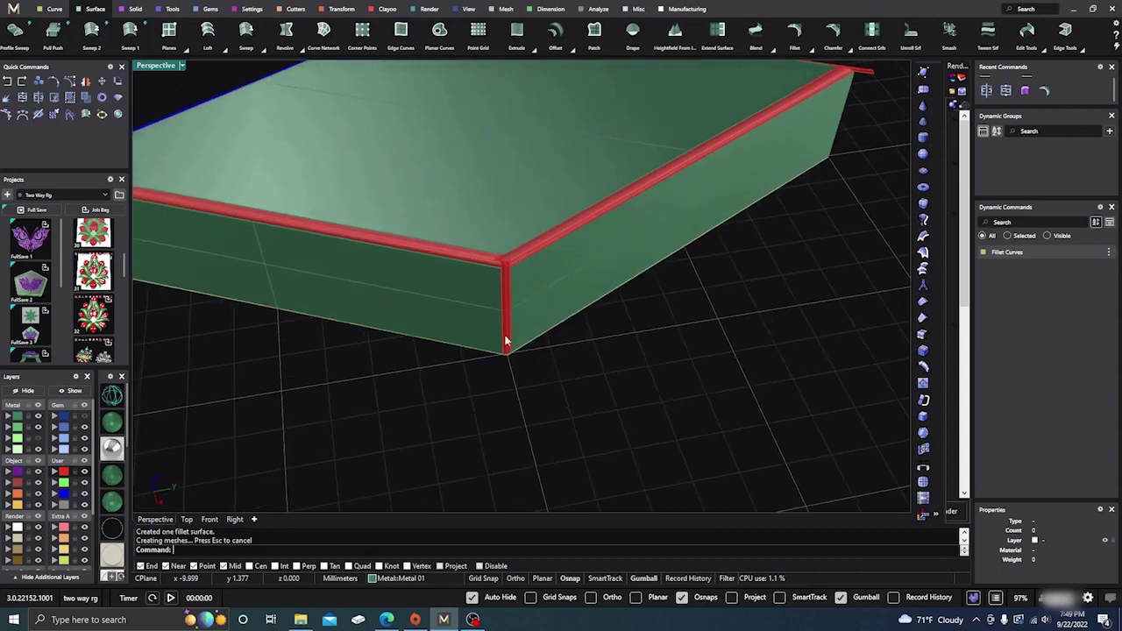
{"action": "left_click", "coordinate": [566, 243]}
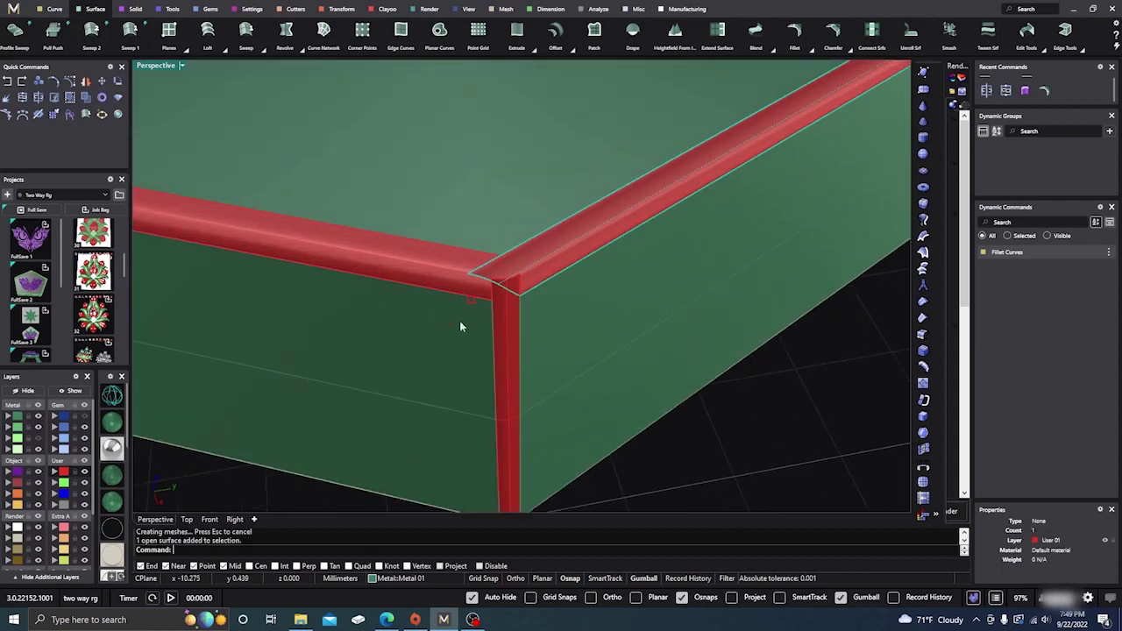
{"action": "left_click_drag", "start_coordinate": [468, 303], "coordinate": [411, 373]}
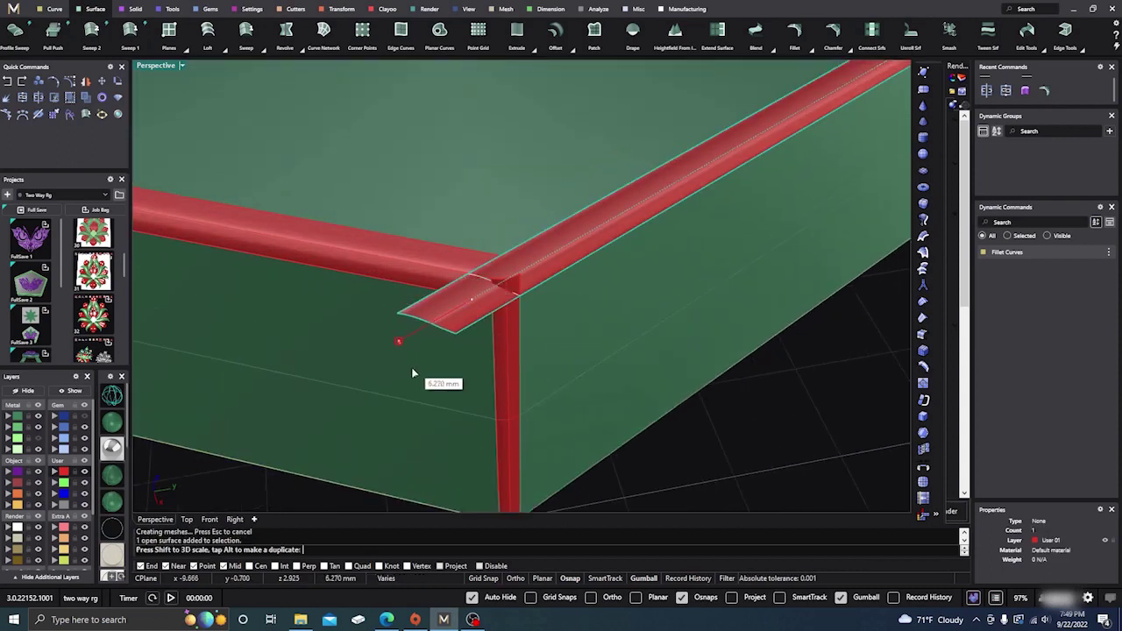
{"action": "left_click", "coordinate": [428, 254]}
{"action": "scroll", "coordinate": [581, 321], "scroll_direction": "down", "scroll_amount": 3}
{"action": "scroll", "coordinate": [583, 324], "scroll_direction": "down", "scroll_amount": 3}
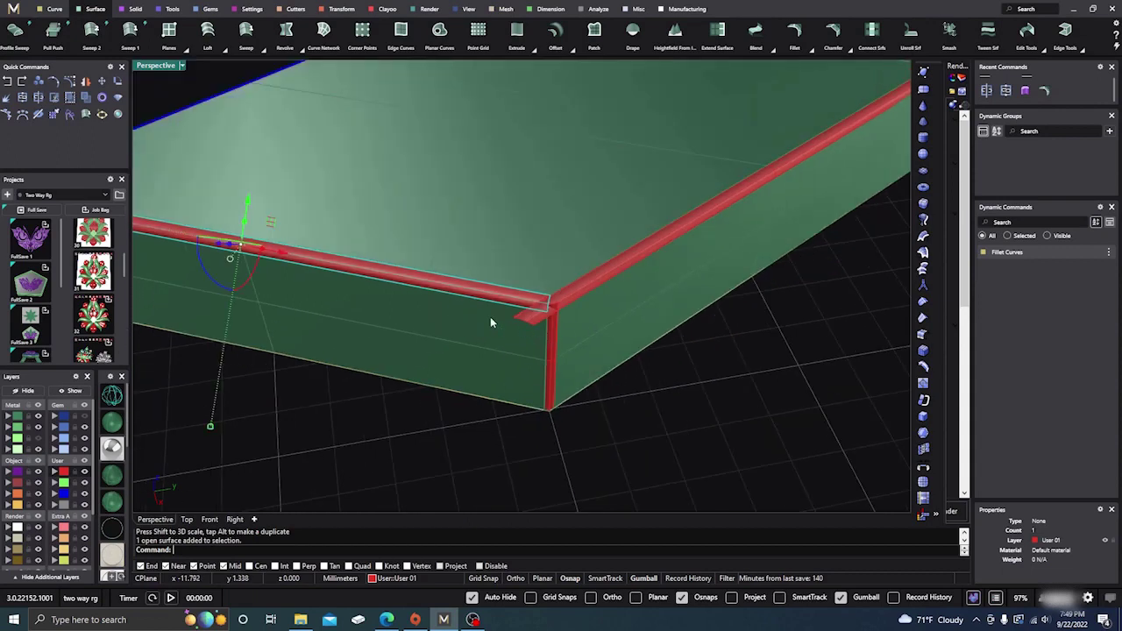
{"action": "scroll", "coordinate": [423, 283], "scroll_direction": "down", "scroll_amount": 2}
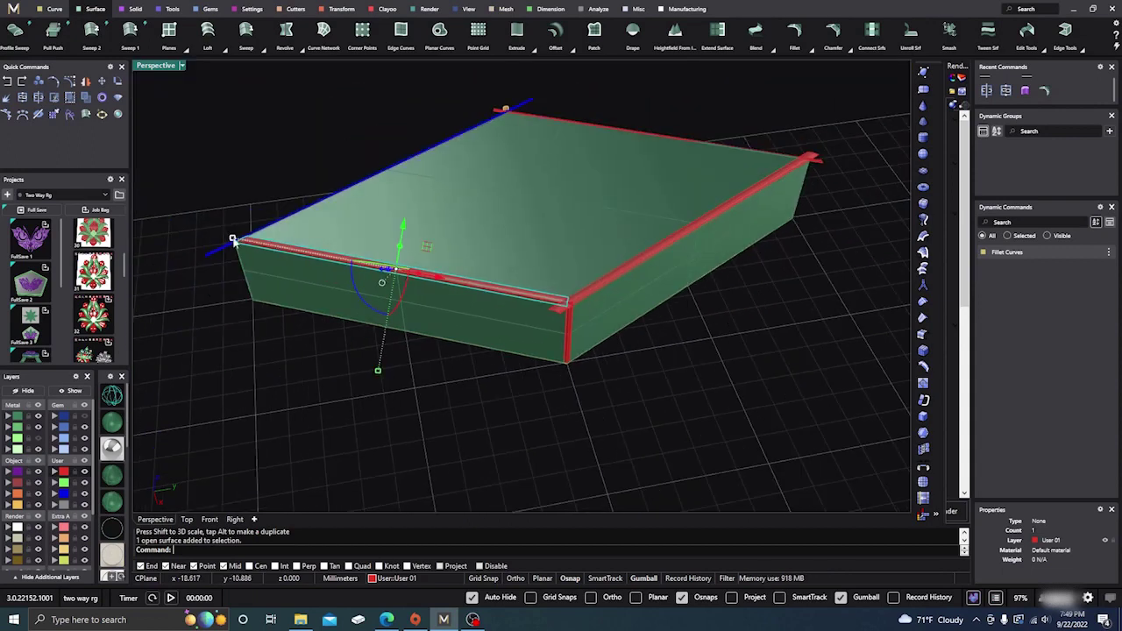
{"action": "left_click_drag", "start_coordinate": [234, 240], "coordinate": [198, 230]}
{"action": "left_click", "coordinate": [443, 413]}
- Lengthen the vertical-edge fillet below the crossing top-edge fillets past both its ends
{"action": "right_click_drag", "start_coordinate": [771, 396], "coordinate": [634, 354]}
{"action": "scroll", "coordinate": [587, 355], "scroll_direction": "up", "scroll_amount": 5}
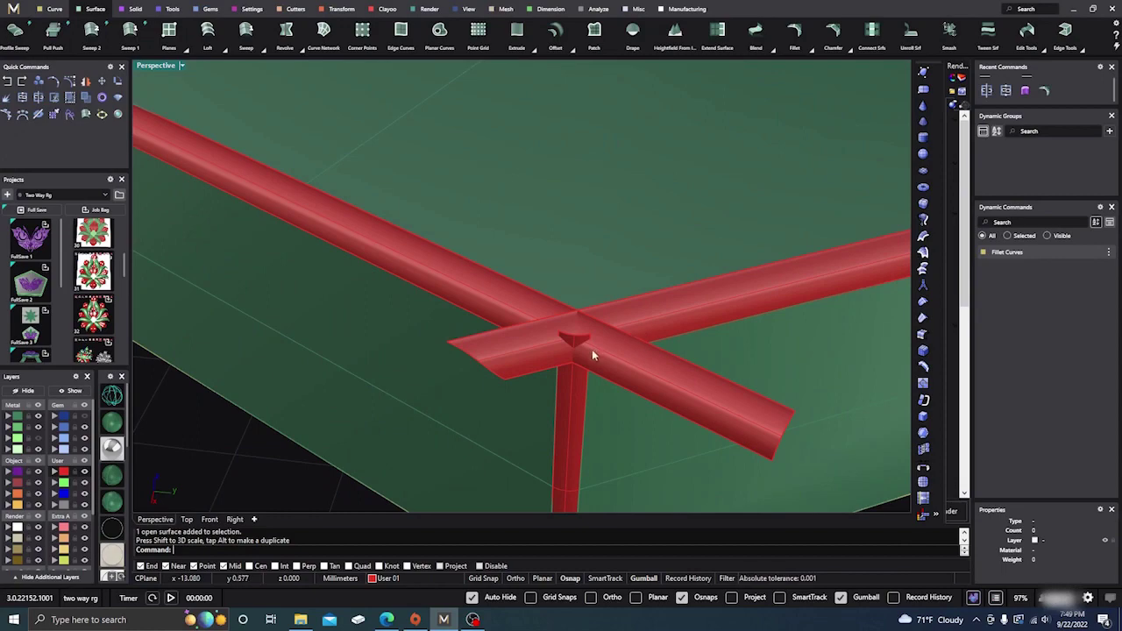
{"action": "scroll", "coordinate": [545, 397], "scroll_direction": "down", "scroll_amount": 10}
{"action": "right_click_drag", "start_coordinate": [545, 396], "coordinate": [571, 376]}
{"action": "left_click", "coordinate": [587, 416]}
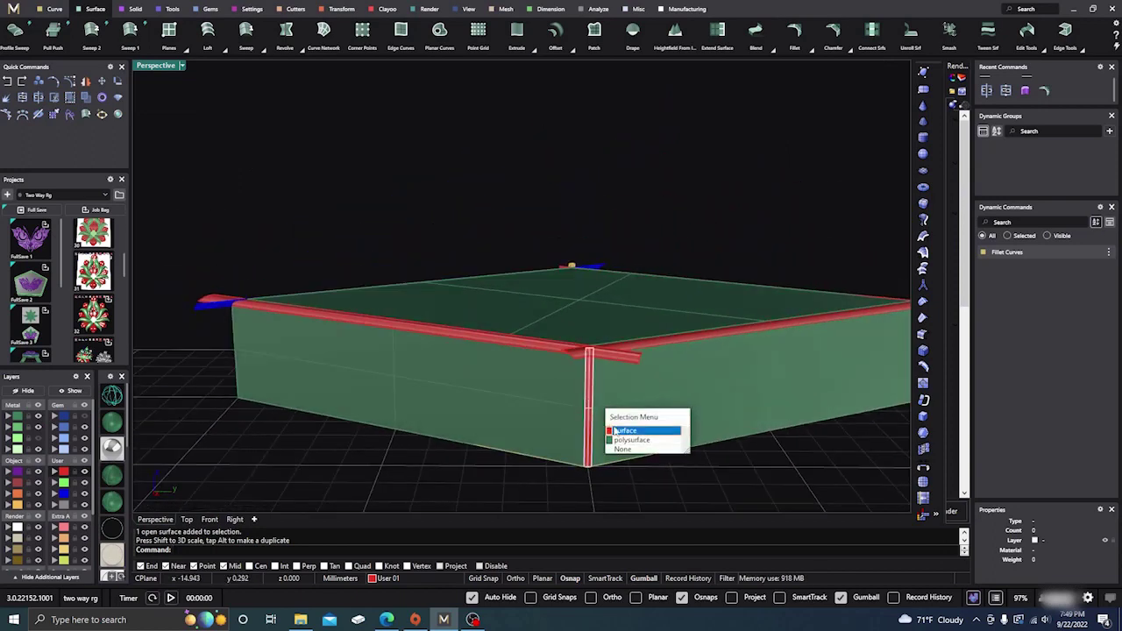
{"action": "left_click", "coordinate": [618, 430]}
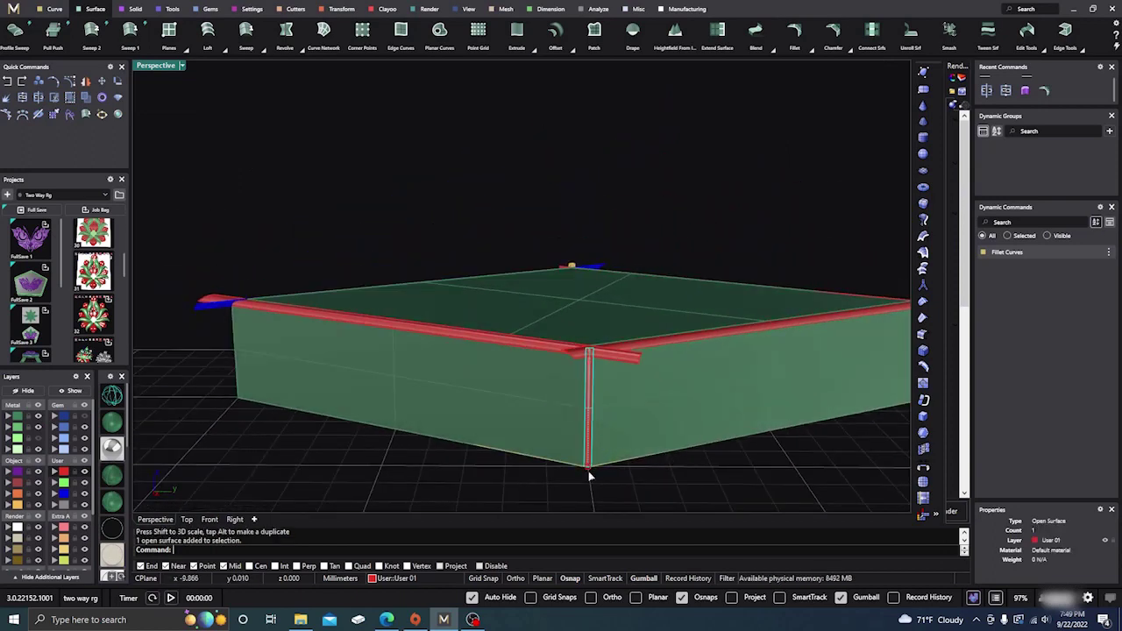
{"action": "left_click_drag", "start_coordinate": [588, 470], "coordinate": [586, 488]}
{"action": "left_click", "coordinate": [537, 472]}
- Fillet the two side faces at the third vertical edge of the block with radius 0.200
{"action": "scroll", "coordinate": [497, 361], "scroll_direction": "down", "scroll_amount": 5}
{"action": "right_click_drag", "start_coordinate": [497, 361], "coordinate": [369, 405]}
{"action": "right_click", "coordinate": [400, 428]}
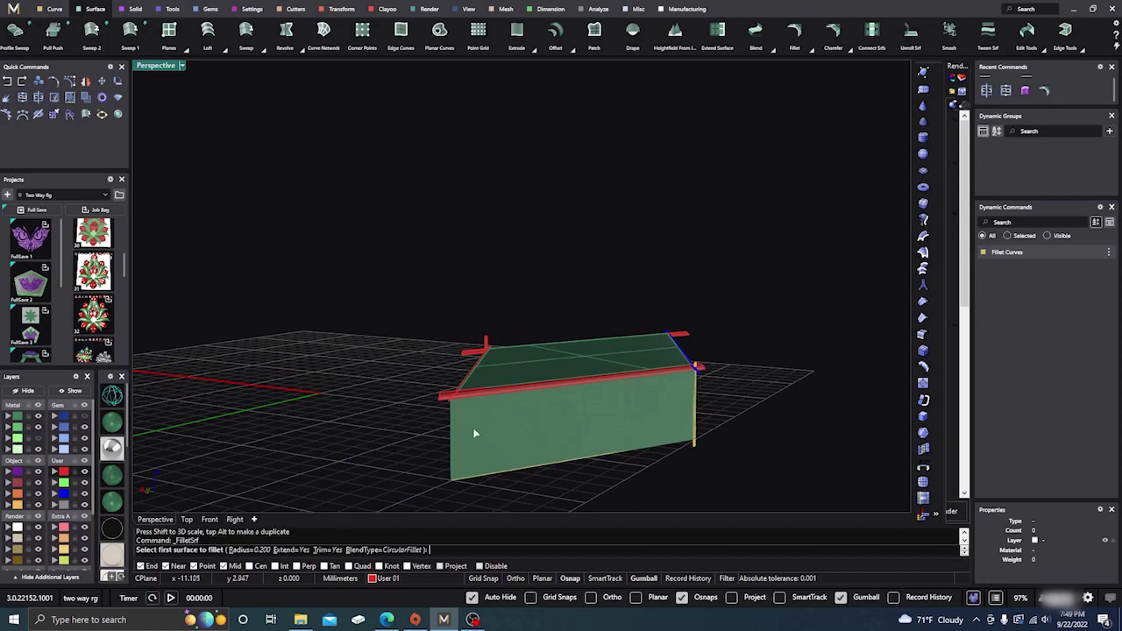
{"action": "left_click", "coordinate": [474, 429]}
{"action": "right_click_drag", "start_coordinate": [402, 440], "coordinate": [447, 445]}
{"action": "left_click", "coordinate": [604, 443]}
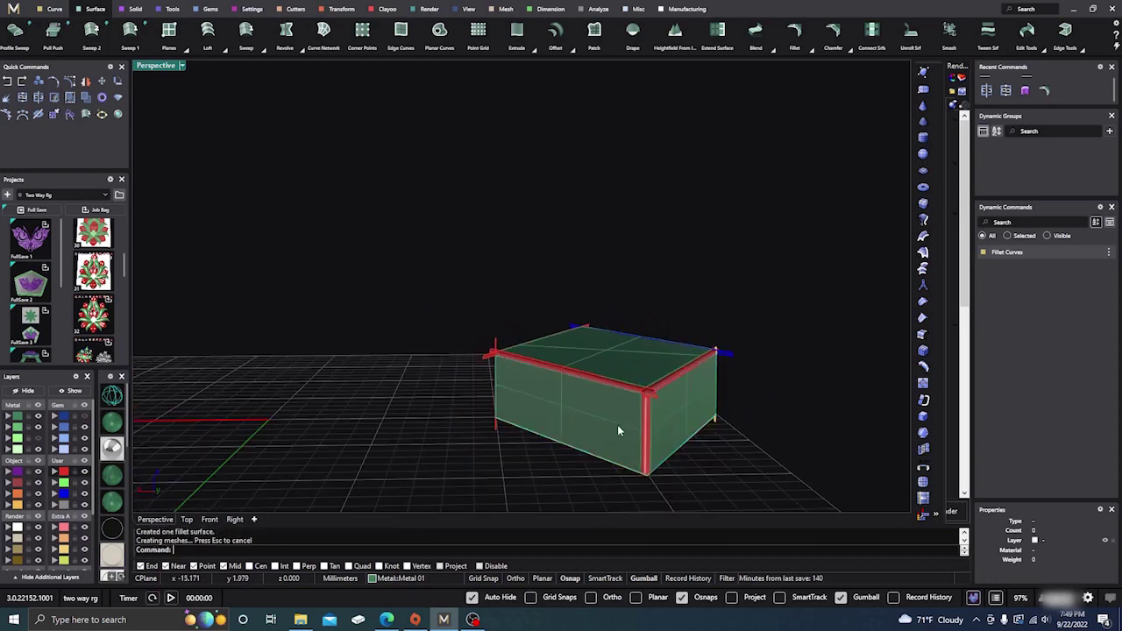
{"action": "left_click", "coordinate": [649, 424]}
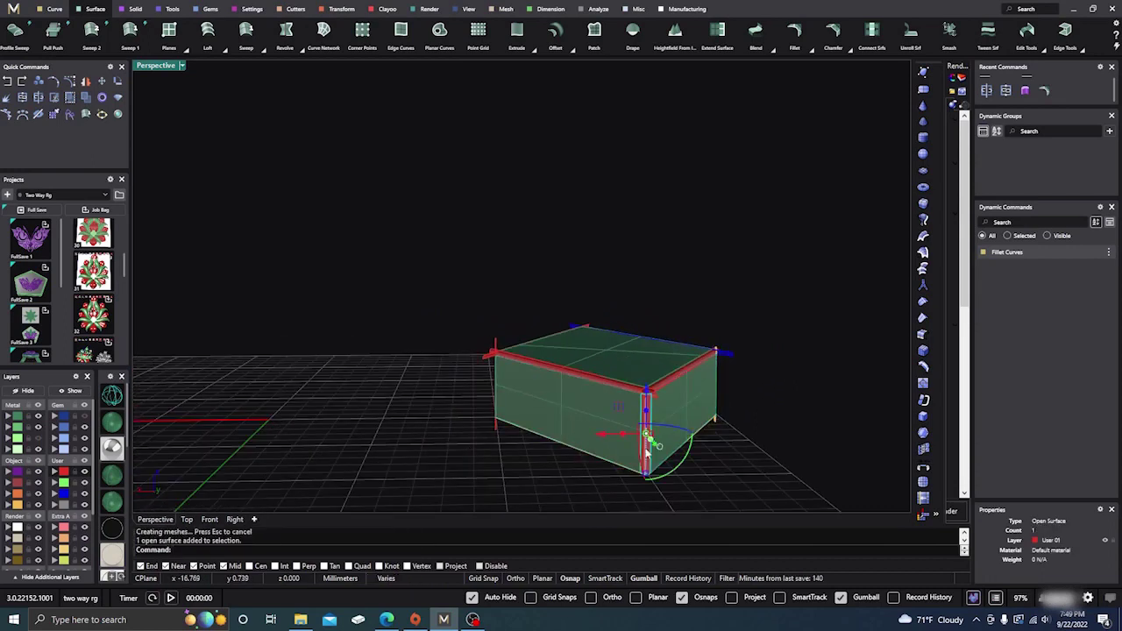
{"action": "mouse_move", "coordinate": [646, 477]}
{"action": "left_mouse_down"}
{"action": "mouse_move", "coordinate": [645, 499]}
{"action": "mouse_move", "coordinate": [632, 476]}
{"action": "left_mouse_up"}
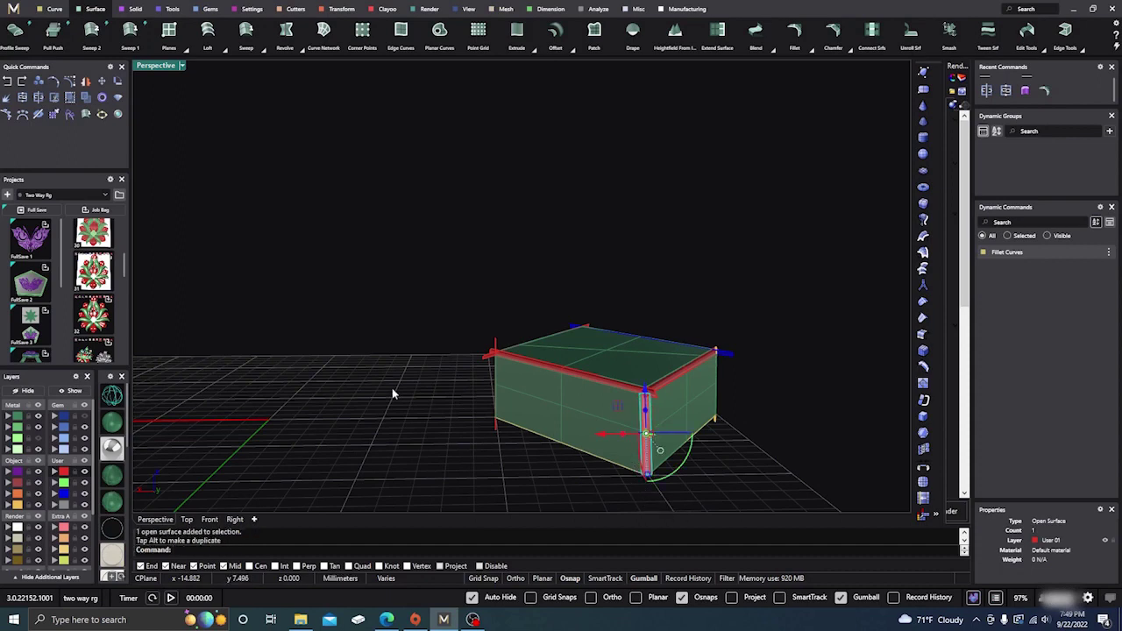
{"action": "left_click", "coordinate": [7, 81]}
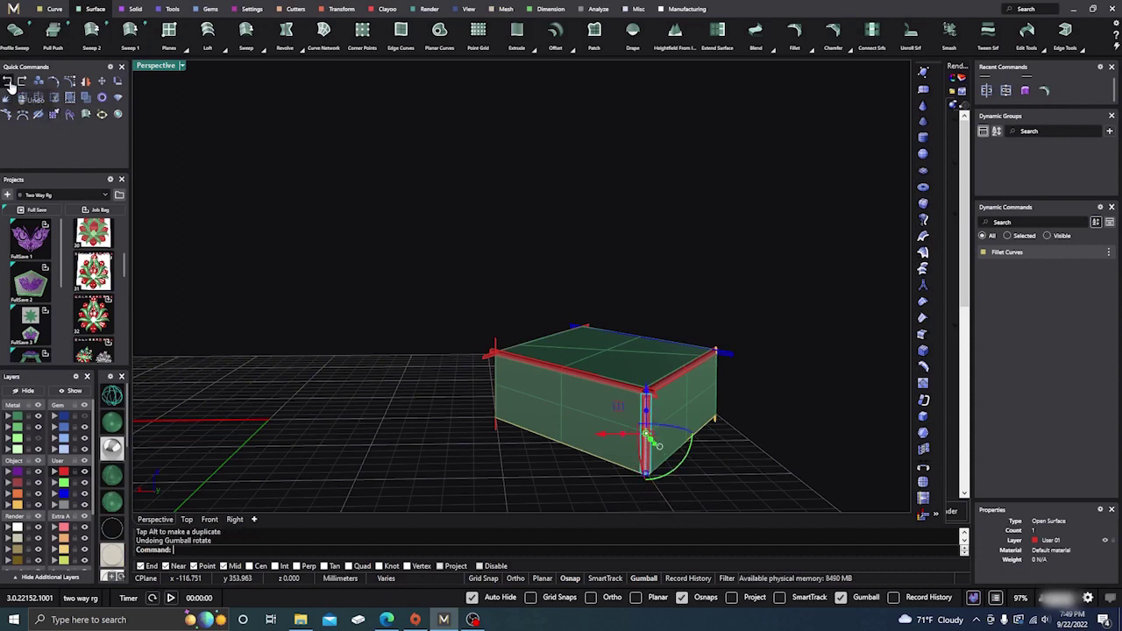
{"action": "left_click", "coordinate": [418, 435]}
- Lengthen the third vertical-edge fillet past both the top and bottom of the block
{"action": "left_click", "coordinate": [645, 436]}
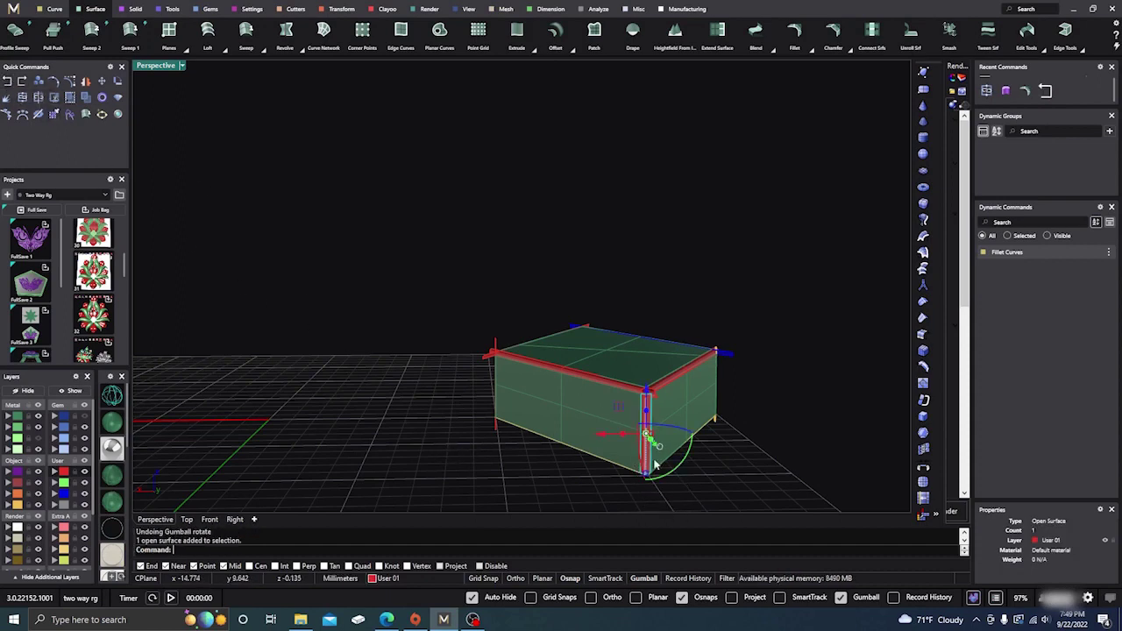
{"action": "left_click_drag", "start_coordinate": [646, 479], "coordinate": [644, 496]}
{"action": "left_click", "coordinate": [526, 436]}
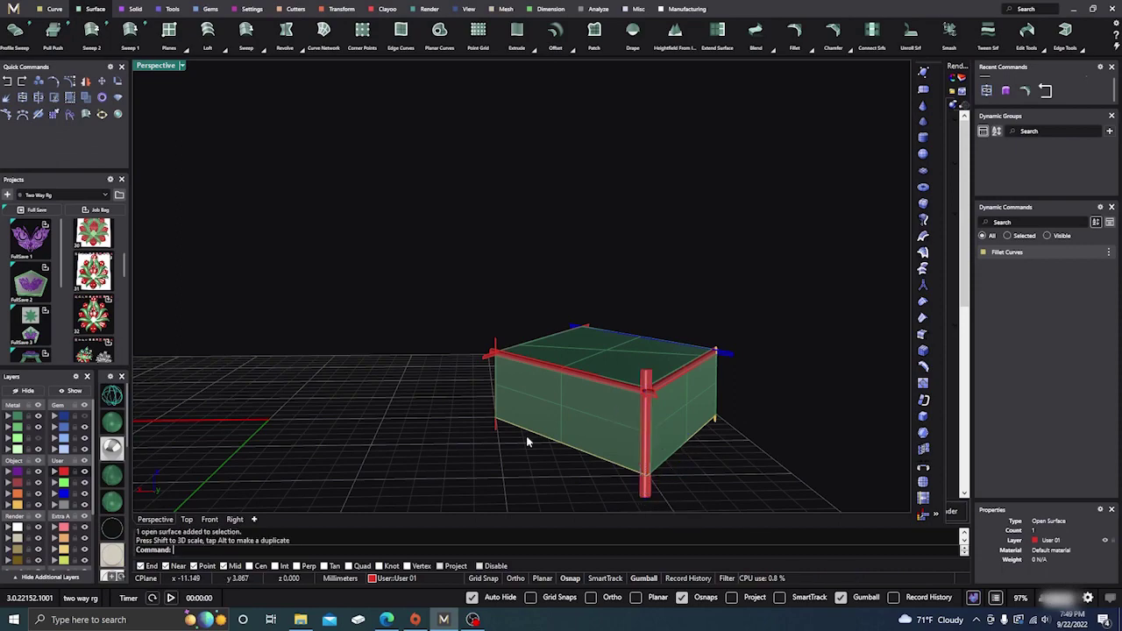
- Fillet the two side faces at the last unfilleted vertical edge with radius 0.200 and lengthen the fillet past both its ends
{"action": "right_click_drag", "start_coordinate": [526, 436], "coordinate": [520, 480]}
{"action": "scroll", "coordinate": [506, 458], "scroll_direction": "up", "scroll_amount": 6}
{"action": "scroll", "coordinate": [579, 399], "scroll_direction": "down", "scroll_amount": 5}
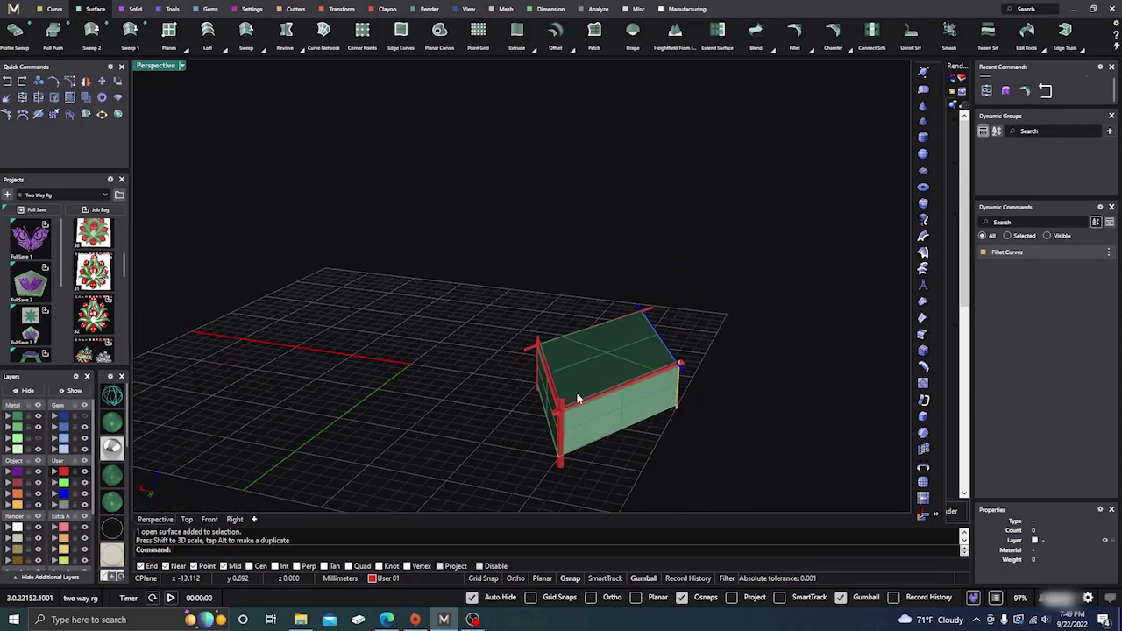
{"action": "right_click_drag", "start_coordinate": [709, 422], "coordinate": [592, 406]}
{"action": "scroll", "coordinate": [548, 403], "scroll_direction": "up", "scroll_amount": 5}
{"action": "scroll", "coordinate": [546, 403], "scroll_direction": "down", "scroll_amount": 5}
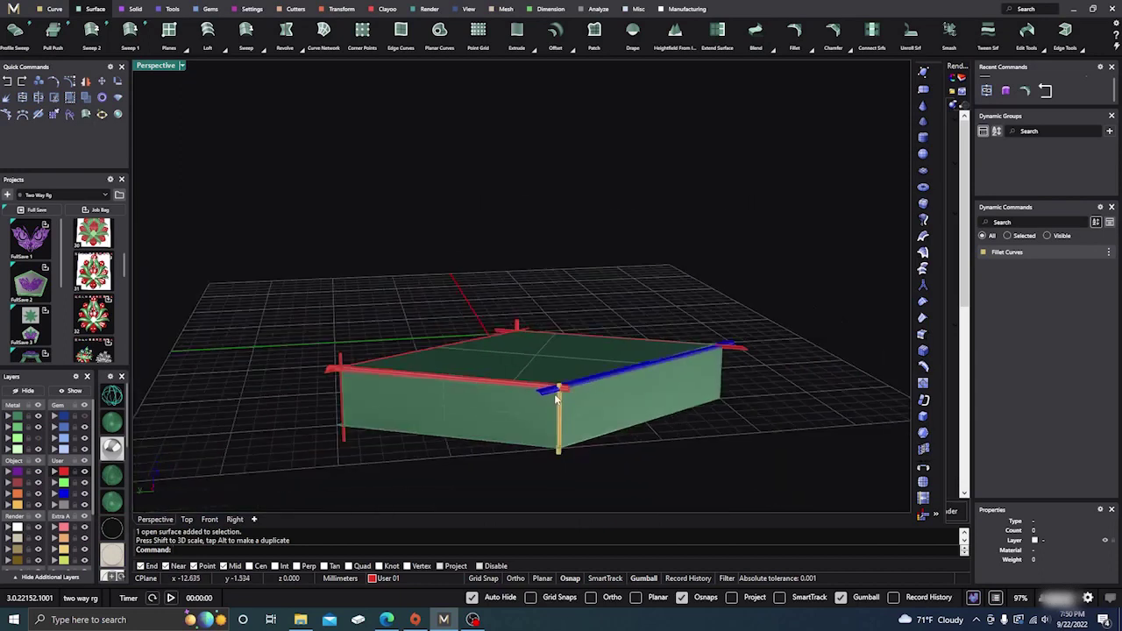
{"action": "right_click_drag", "start_coordinate": [666, 440], "coordinate": [535, 431]}
{"action": "scroll", "coordinate": [521, 406], "scroll_direction": "up", "scroll_amount": 4}
{"action": "right_click", "coordinate": [491, 397]}
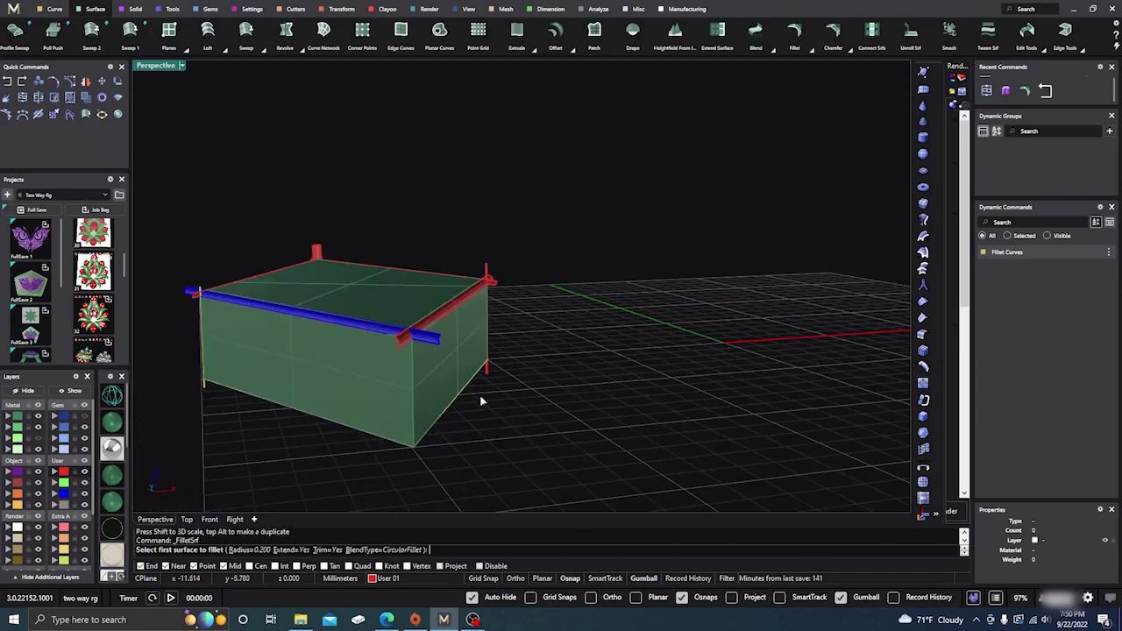
{"action": "left_click", "coordinate": [419, 377]}
{"action": "left_click", "coordinate": [389, 386]}
{"action": "left_click", "coordinate": [412, 413]}
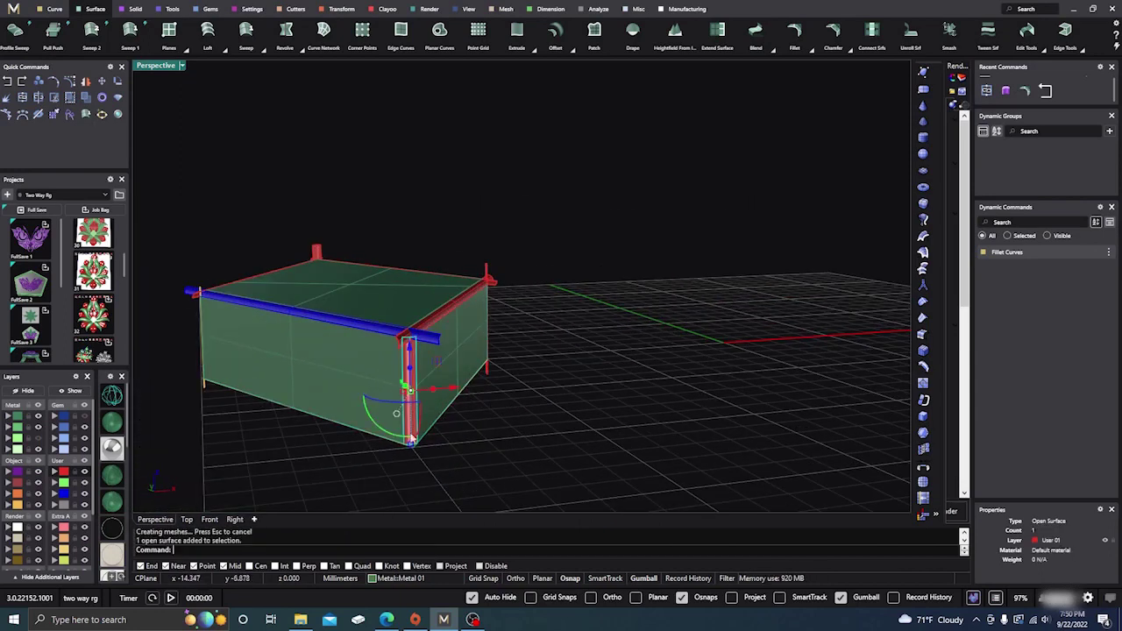
{"action": "left_click_drag", "start_coordinate": [412, 441], "coordinate": [413, 464]}
{"action": "left_click", "coordinate": [474, 455]}
- Fillet the bottom edge below the blue top-edge fillet with radius 0.200 and lengthen the fillet past both ends
{"action": "right_click_drag", "start_coordinate": [620, 396], "coordinate": [625, 371]}
{"action": "key", "text": "Return"}
{"action": "left_click", "coordinate": [451, 253]}
{"action": "left_click", "coordinate": [468, 330]}
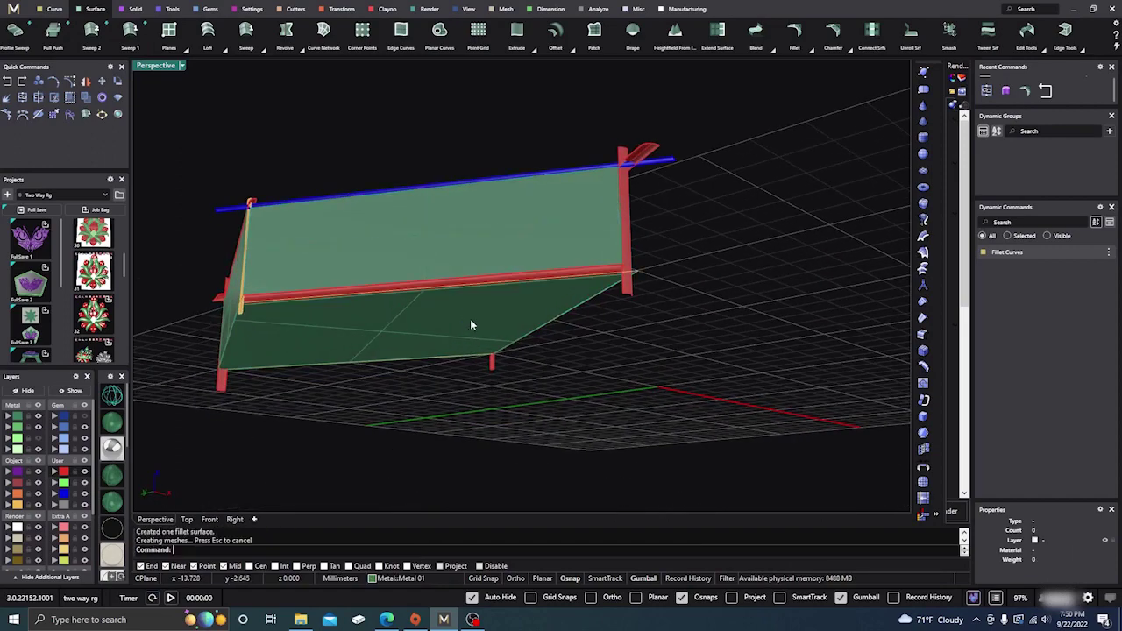
{"action": "left_click", "coordinate": [578, 281]}
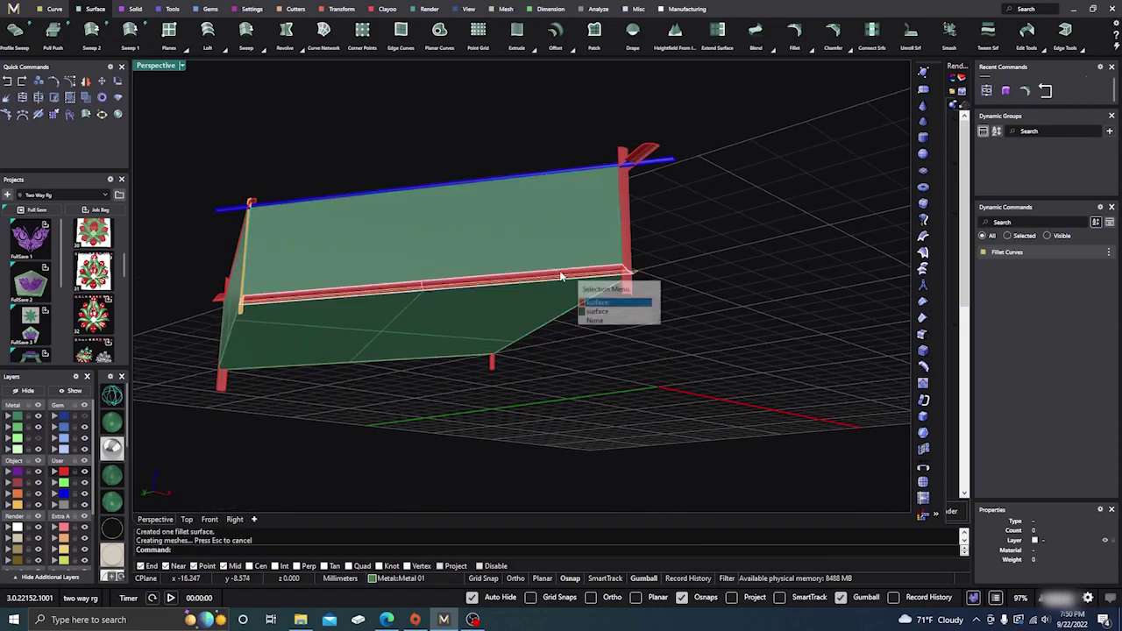
{"action": "left_click", "coordinate": [595, 303]}
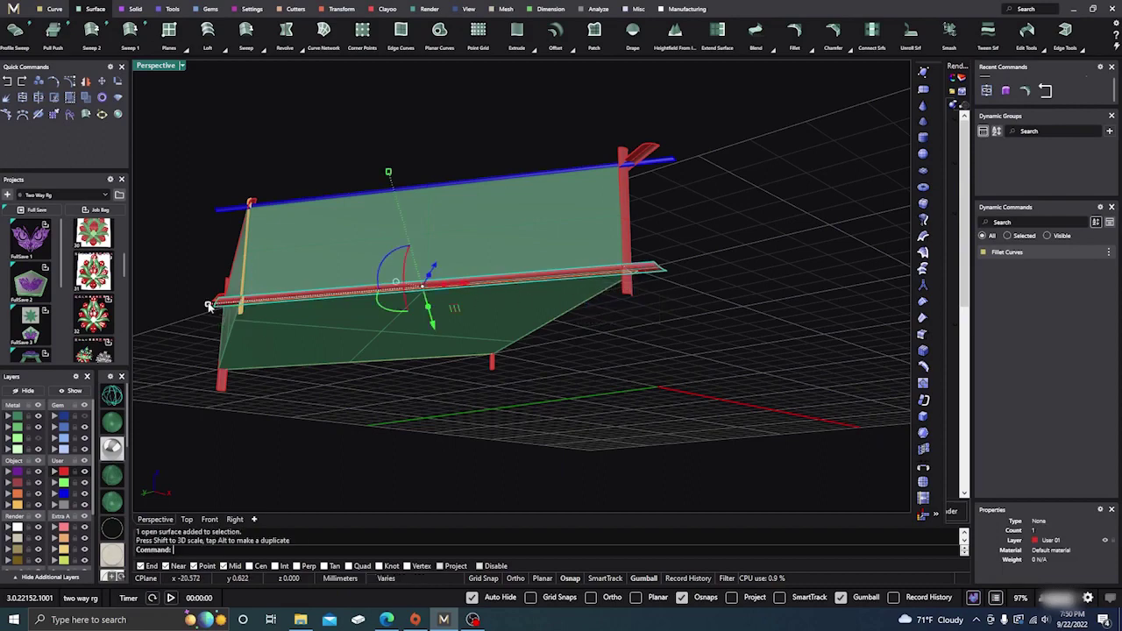
{"action": "left_click", "coordinate": [426, 429]}
- Fillet the adjoining bottom edge beyond the orange vertical fillet with radius 0.200 and lengthen it past both neighbouring corners
{"action": "right_click_drag", "start_coordinate": [426, 430], "coordinate": [509, 422]}
{"action": "right_click", "coordinate": [509, 423]}
{"action": "left_click", "coordinate": [508, 263]}
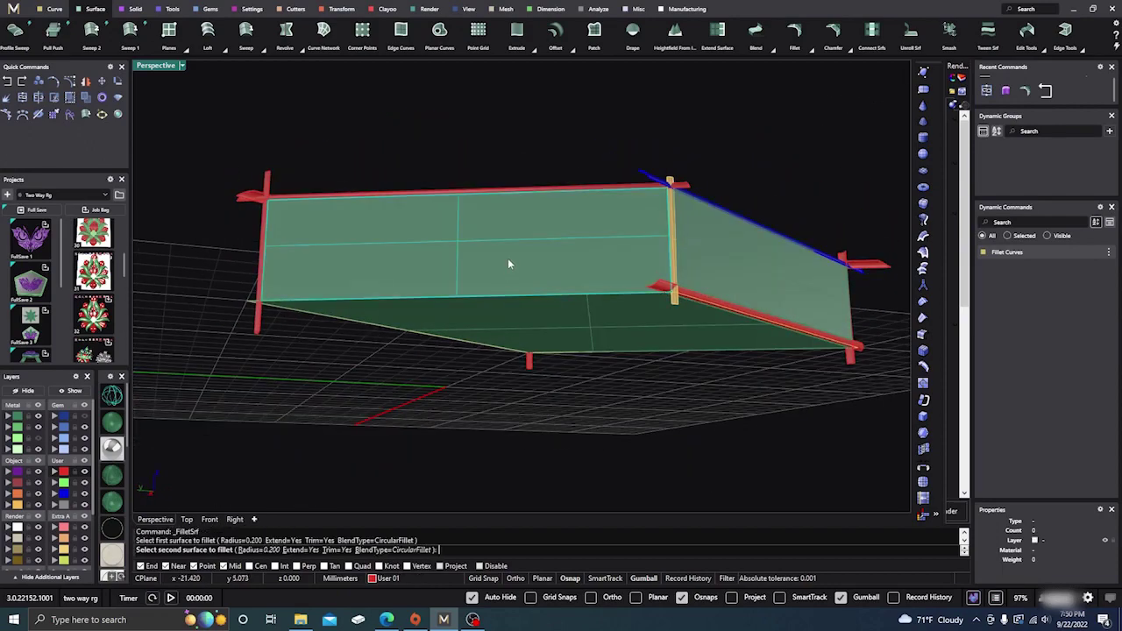
{"action": "left_click", "coordinate": [534, 330]}
{"action": "left_click", "coordinate": [596, 291]}
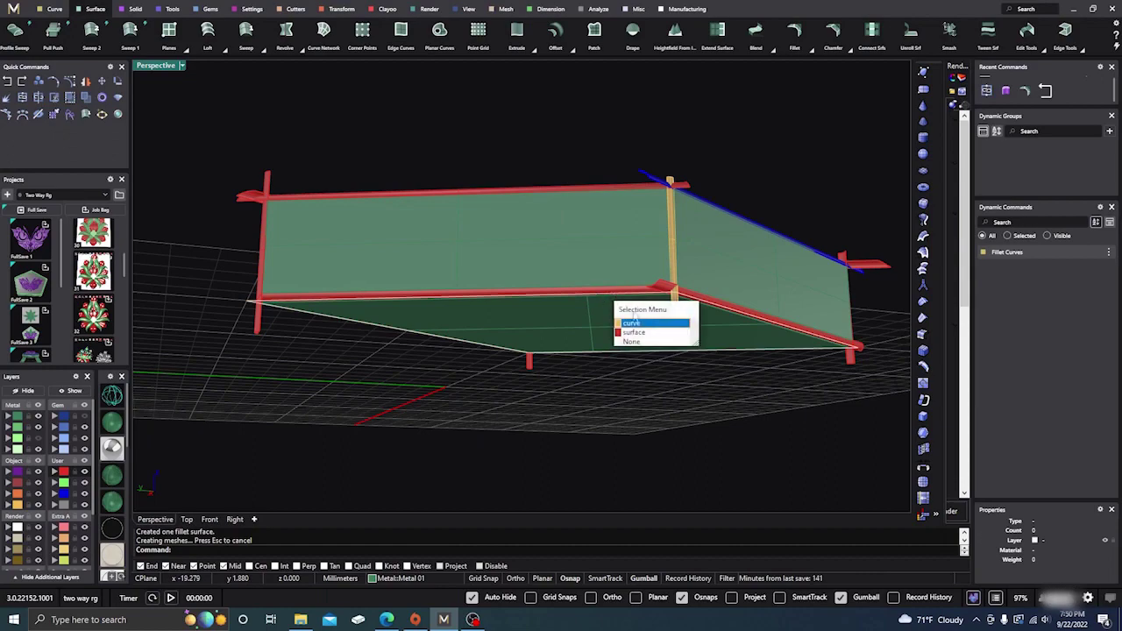
{"action": "left_click", "coordinate": [632, 332]}
{"action": "left_click_drag", "start_coordinate": [250, 301], "coordinate": [228, 300]}
- Fillet the third bottom edge of the block with radius 0.200 and lengthen the fillet past both neighbouring corners
{"action": "right_click_drag", "start_coordinate": [397, 495], "coordinate": [624, 463]}
{"action": "right_click", "coordinate": [625, 462]}
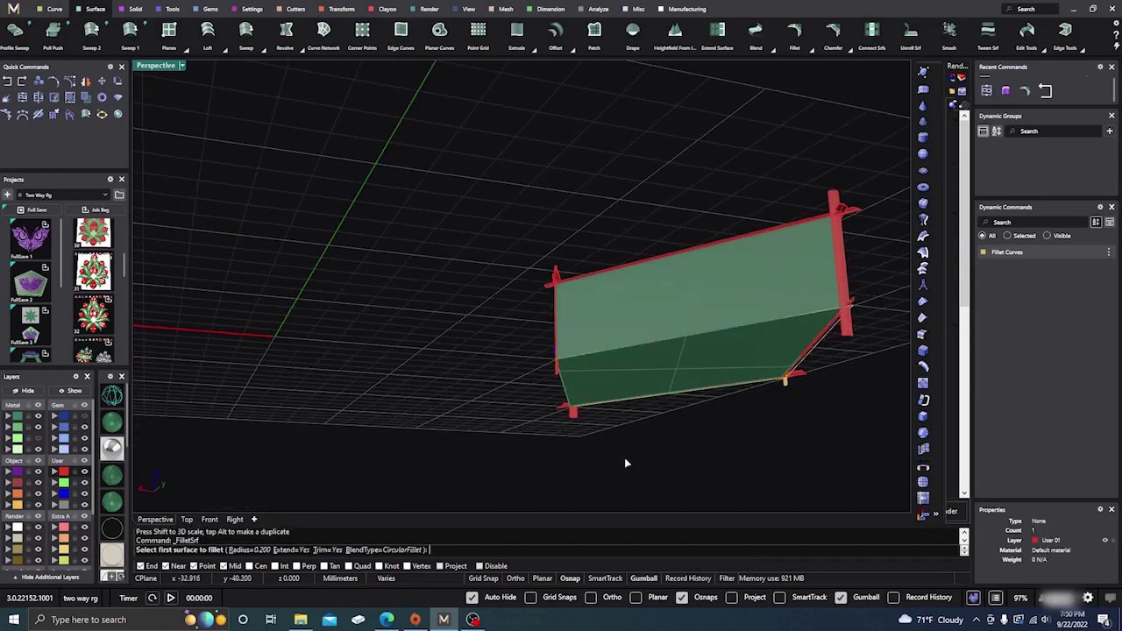
{"action": "left_click", "coordinate": [649, 328]}
{"action": "left_click", "coordinate": [656, 361]}
{"action": "left_click", "coordinate": [604, 350]}
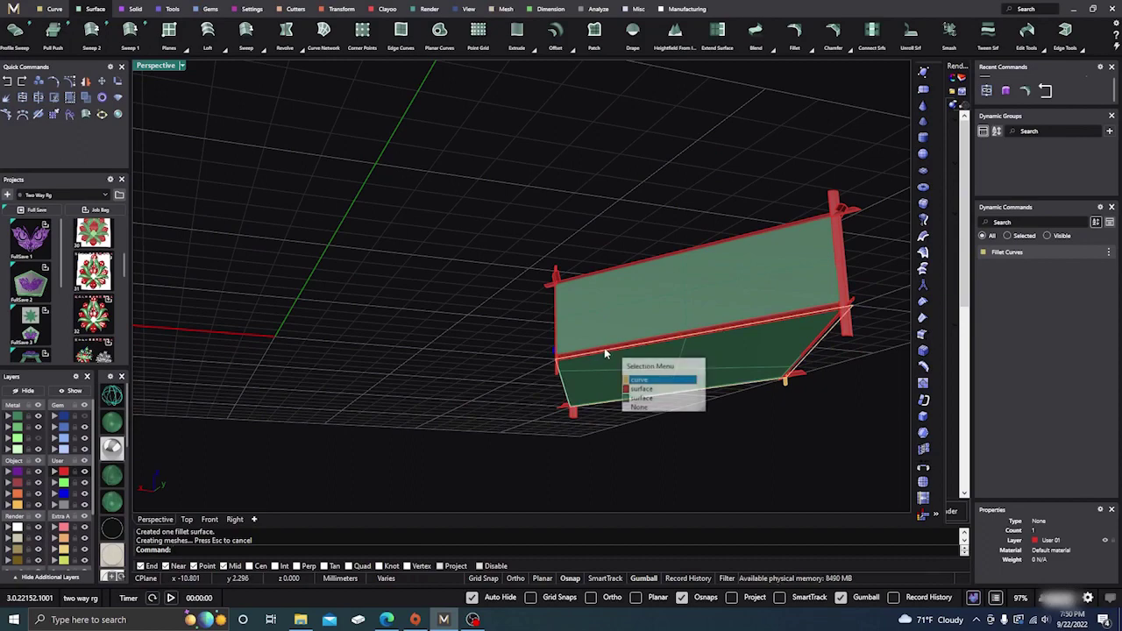
{"action": "left_click", "coordinate": [644, 388]}
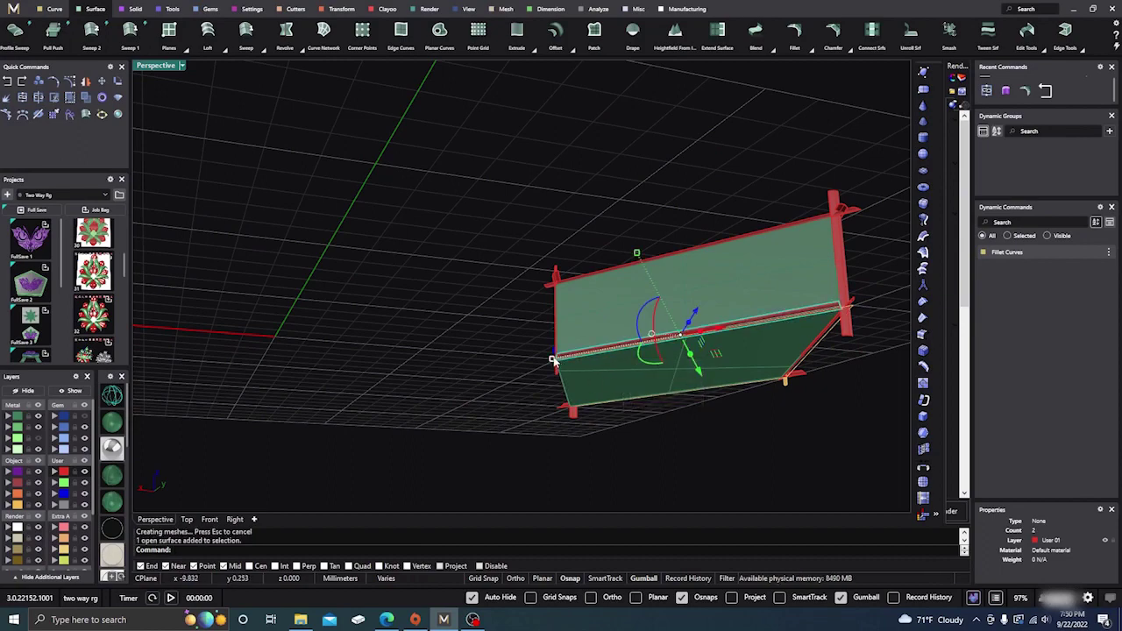
{"action": "right_click_drag", "start_coordinate": [485, 432], "coordinate": [416, 438]}
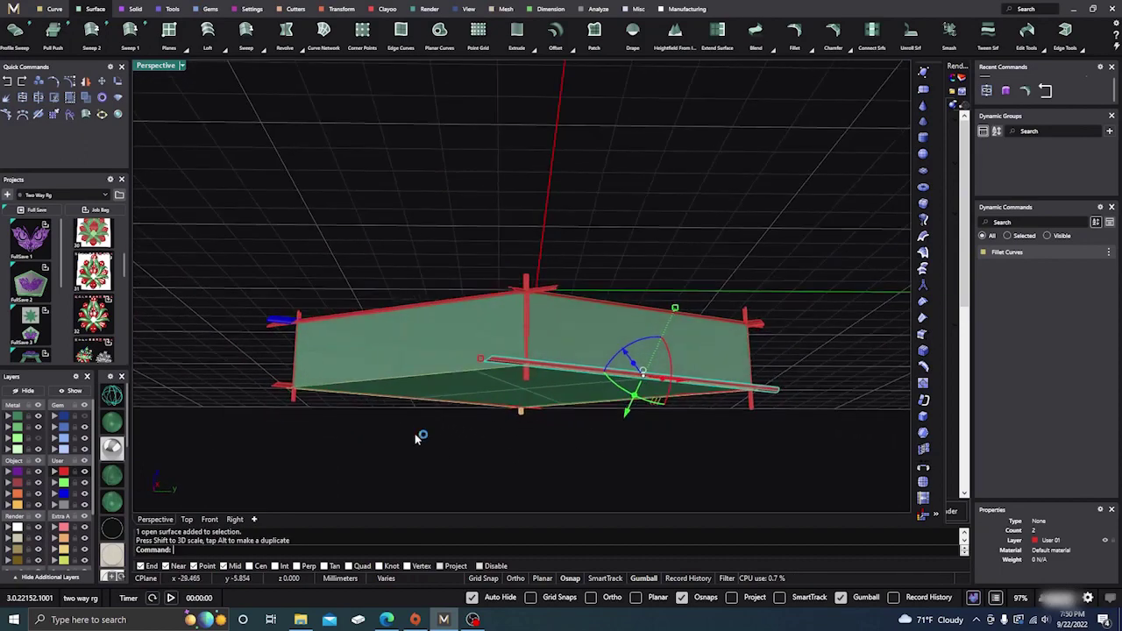
- Fillet the last unfilleted bottom edge with radius 0.200 and lengthen the new fillet past both its ends
{"action": "right_click", "coordinate": [417, 438]}
{"action": "left_click", "coordinate": [461, 391]}
{"action": "left_click", "coordinate": [458, 351]}
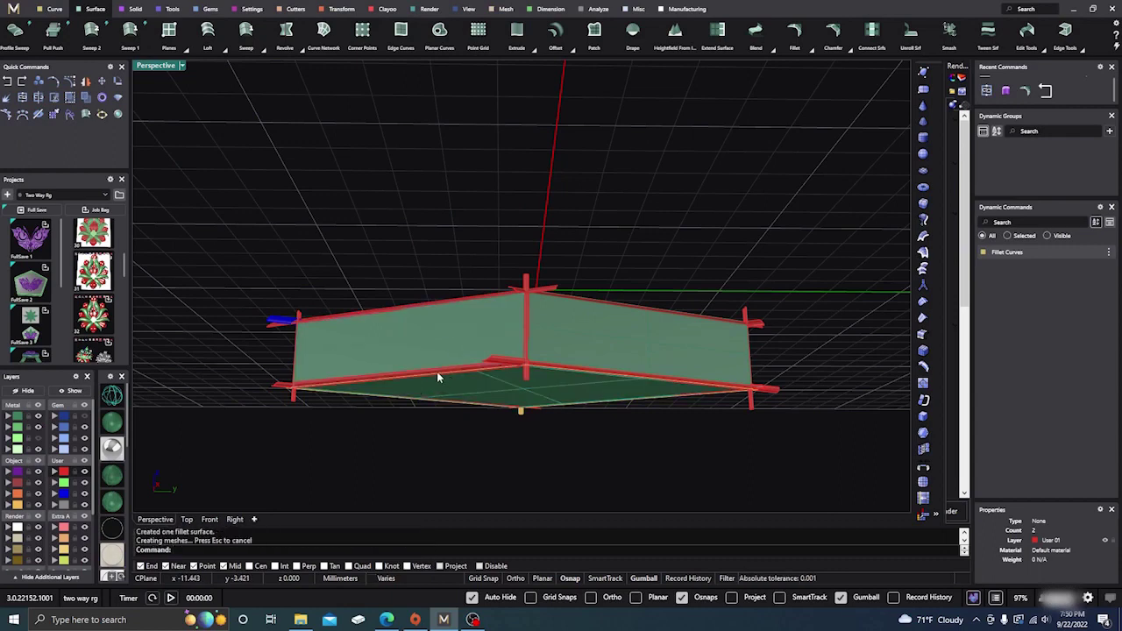
{"action": "left_click", "coordinate": [437, 371]}
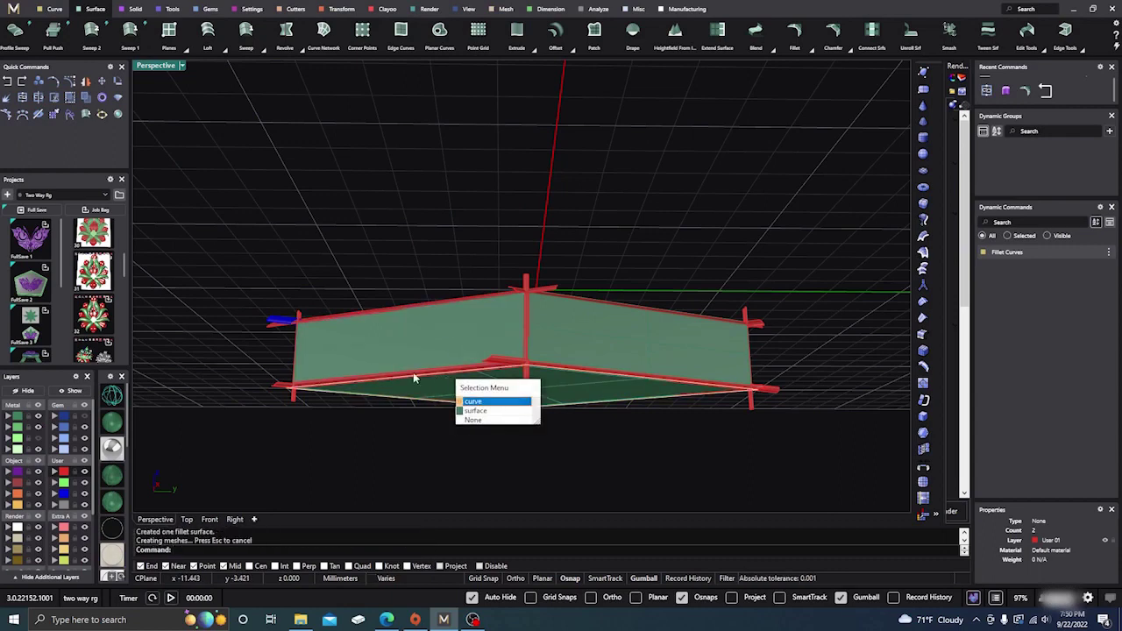
{"action": "left_click", "coordinate": [414, 372]}
{"action": "left_click", "coordinate": [414, 372]}
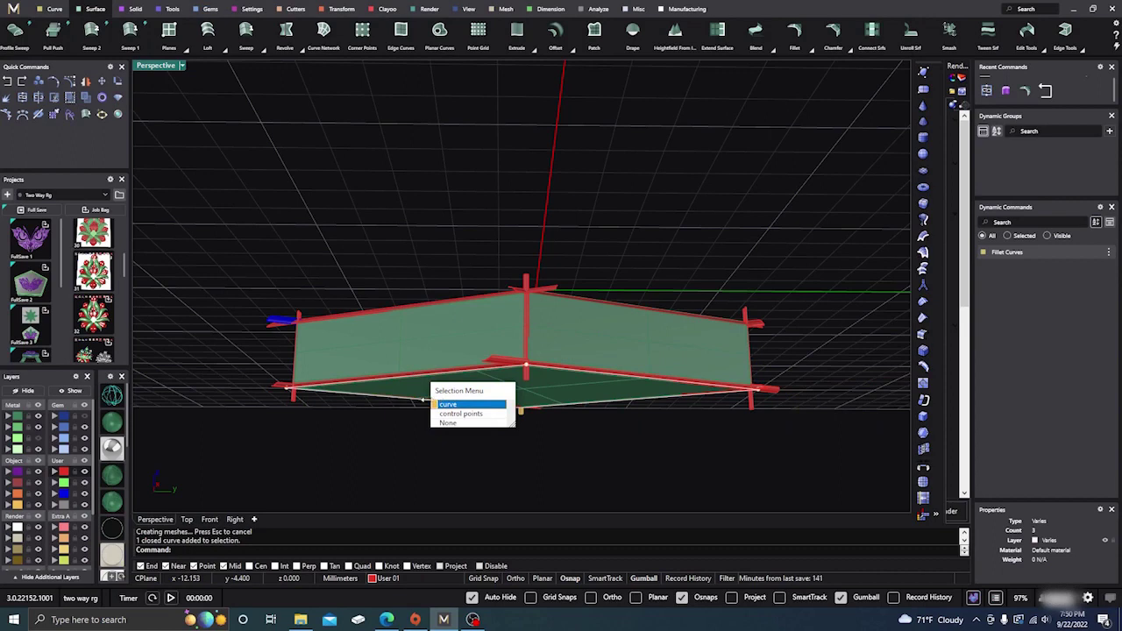
{"action": "left_click", "coordinate": [379, 434]}
{"action": "scroll", "coordinate": [370, 371], "scroll_direction": "up", "scroll_amount": 5}
{"action": "left_click", "coordinate": [390, 380]}
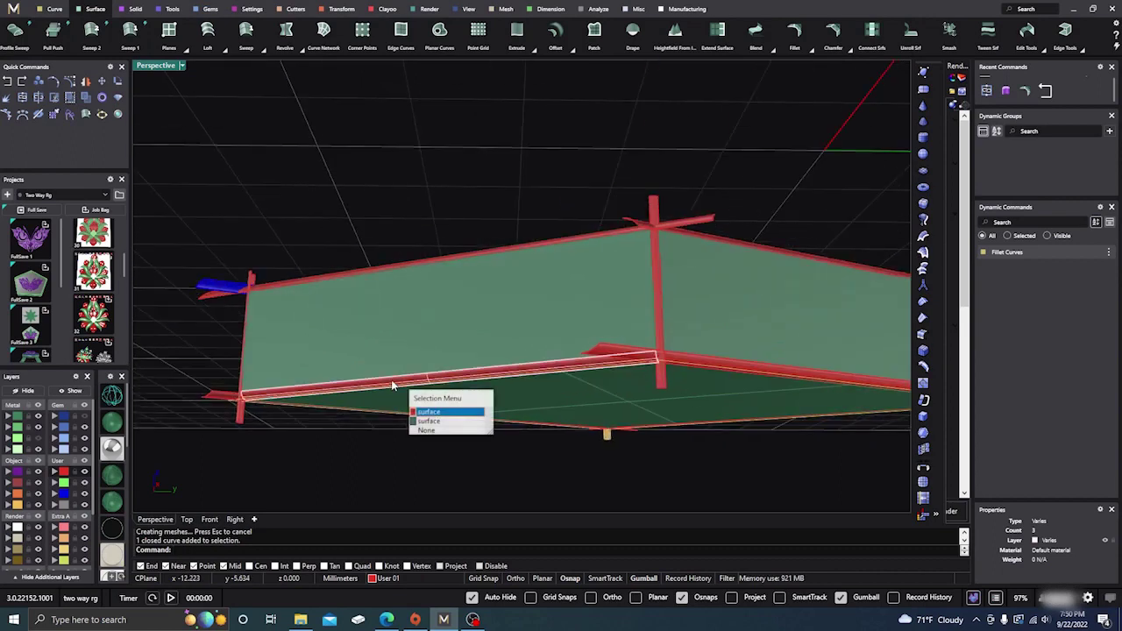
{"action": "left_click", "coordinate": [434, 411]}
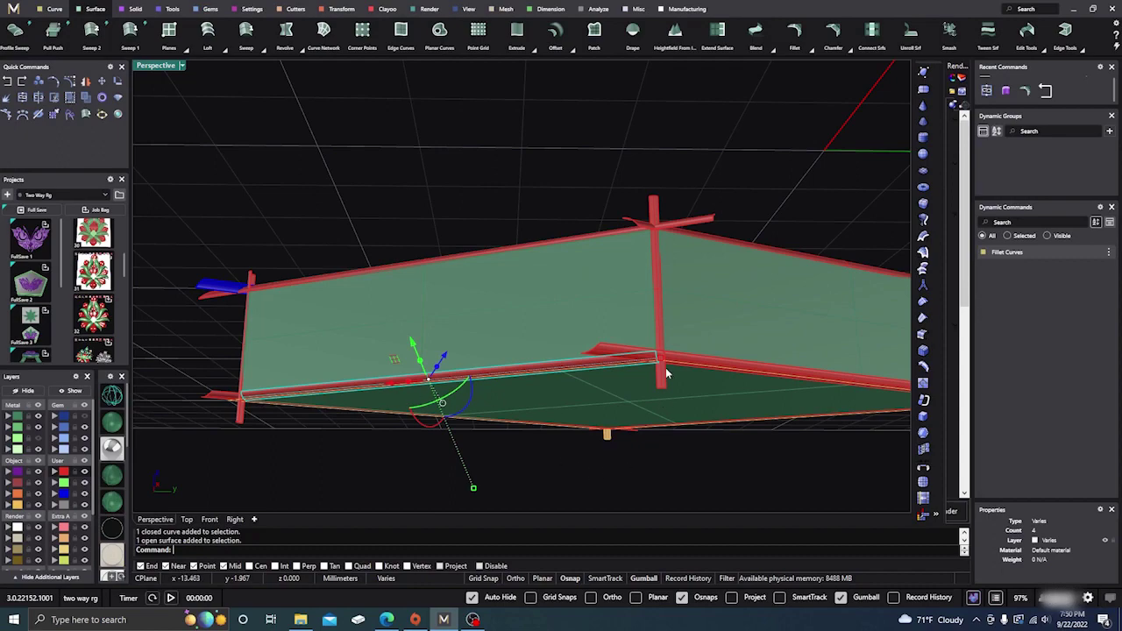
{"action": "left_click_drag", "start_coordinate": [660, 357], "coordinate": [678, 357]}
{"action": "left_click", "coordinate": [366, 445]}
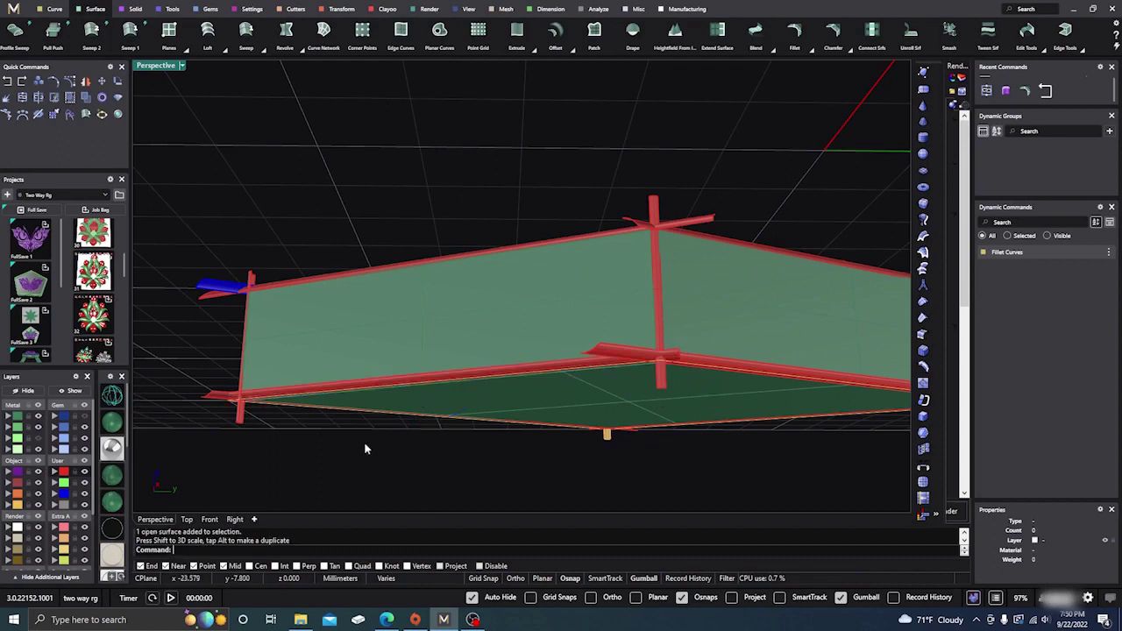
- Move the three red vertical-edge fillets to the orange Creation layer, like the fourth vertical fillet
{"action": "right_click_drag", "start_coordinate": [366, 448], "coordinate": [538, 462]}
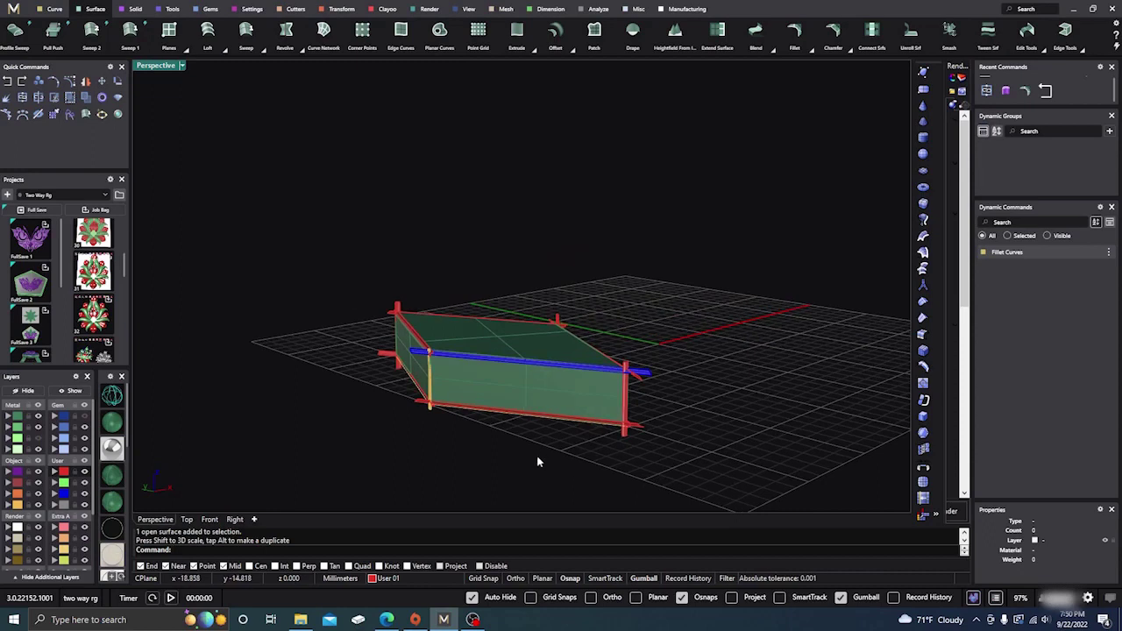
{"action": "left_click", "coordinate": [627, 396]}
{"action": "right_click_drag", "start_coordinate": [648, 392], "coordinate": [518, 412]}
{"action": "scroll", "coordinate": [593, 364], "scroll_direction": "up", "scroll_amount": 3}
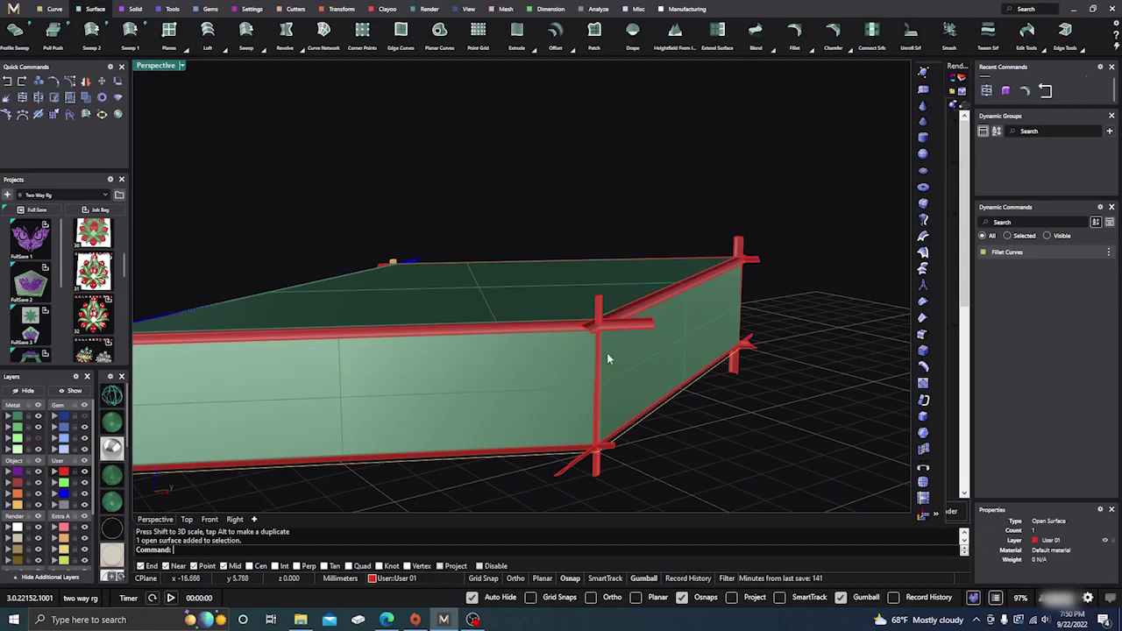
{"action": "left_click", "coordinate": [599, 355], "text": "shift"}
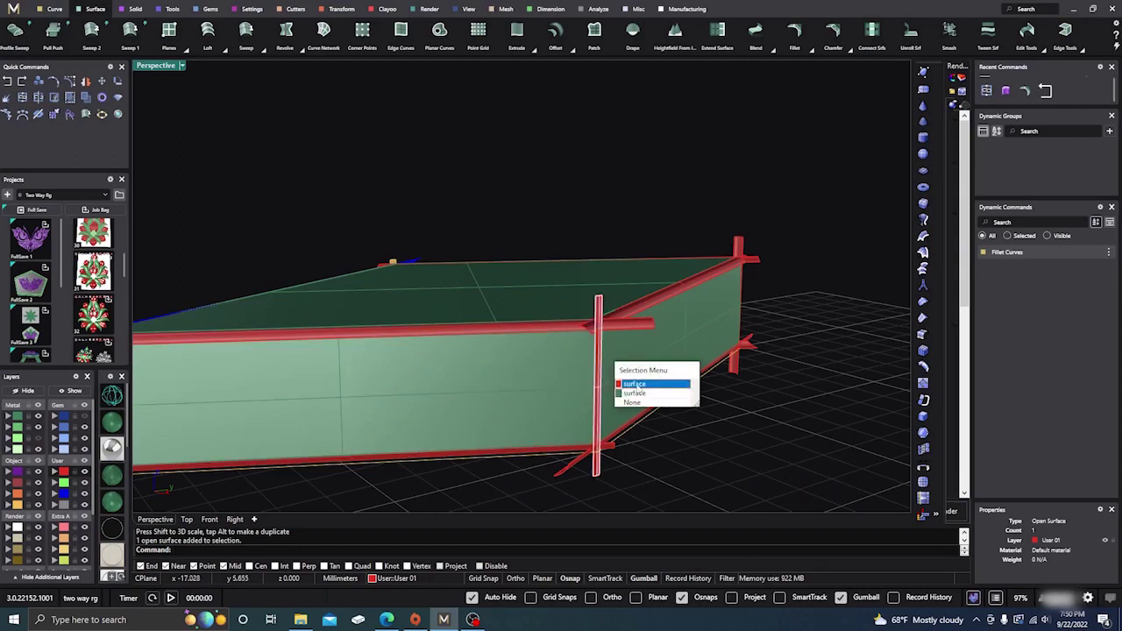
{"action": "left_click", "coordinate": [633, 384]}
{"action": "right_click_drag", "start_coordinate": [717, 417], "coordinate": [597, 400]}
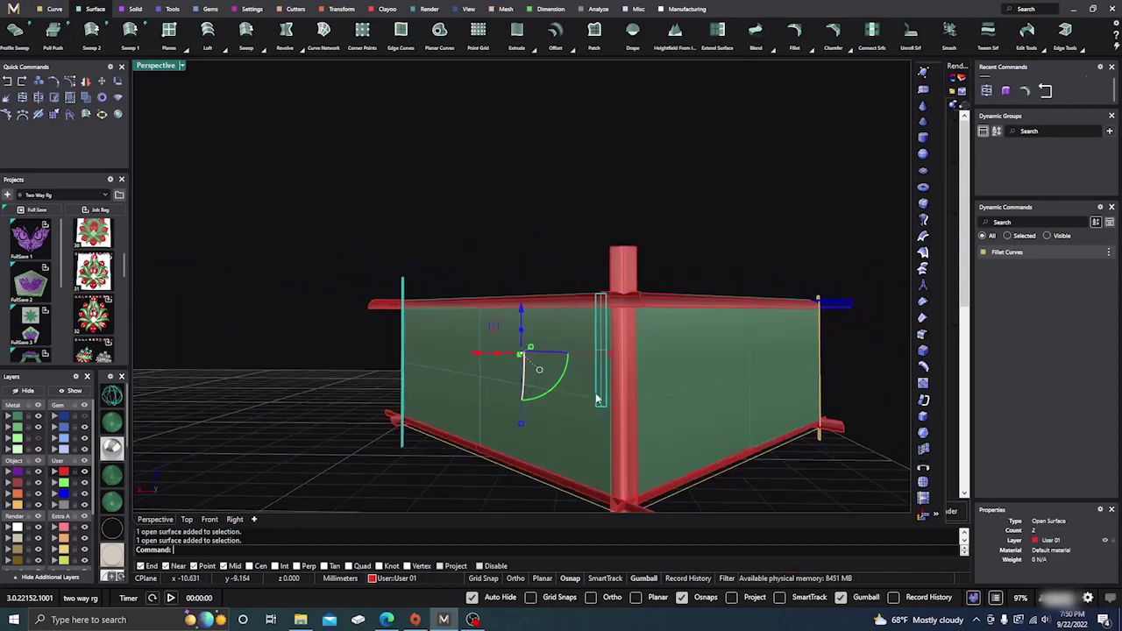
{"action": "left_click", "coordinate": [625, 375], "text": "shift"}
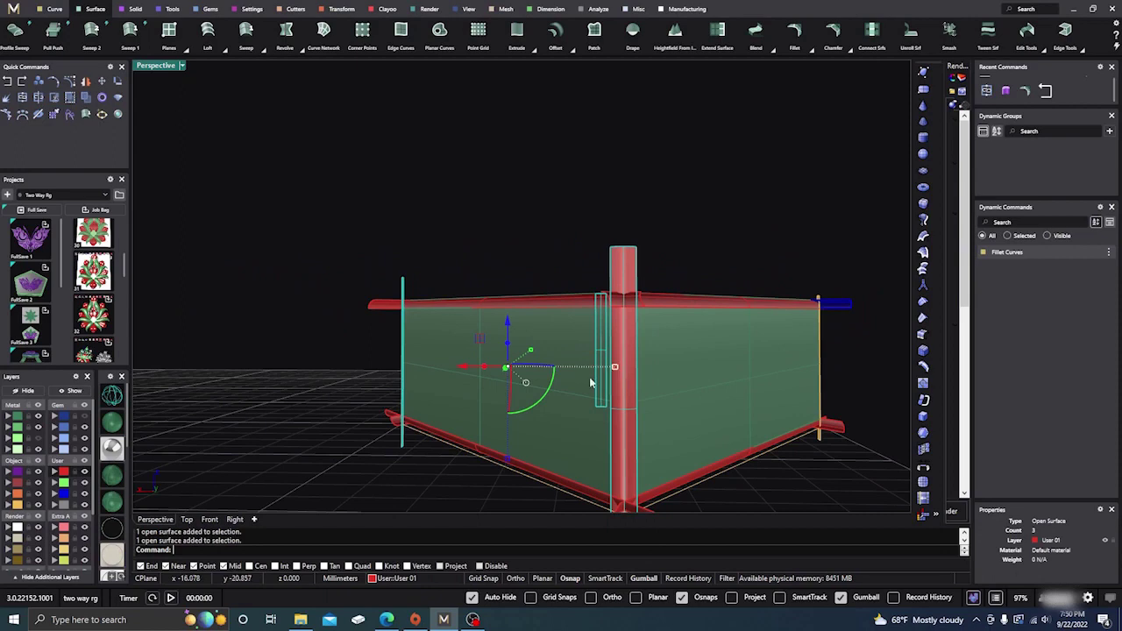
{"action": "left_click", "coordinate": [7, 506]}
{"action": "left_click", "coordinate": [217, 427]}
- Move the top fillet opposite the blue one and the bottom fillets under both of them to the blue User 03 layer
{"action": "right_click_drag", "start_coordinate": [267, 347], "coordinate": [344, 406]}
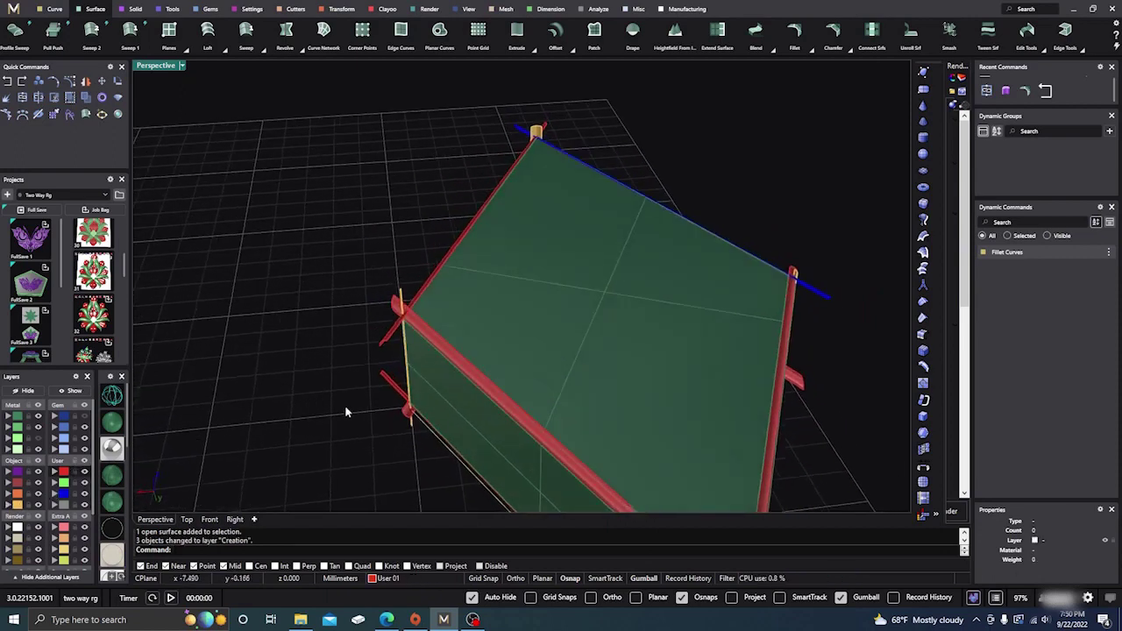
{"action": "left_click", "coordinate": [482, 380]}
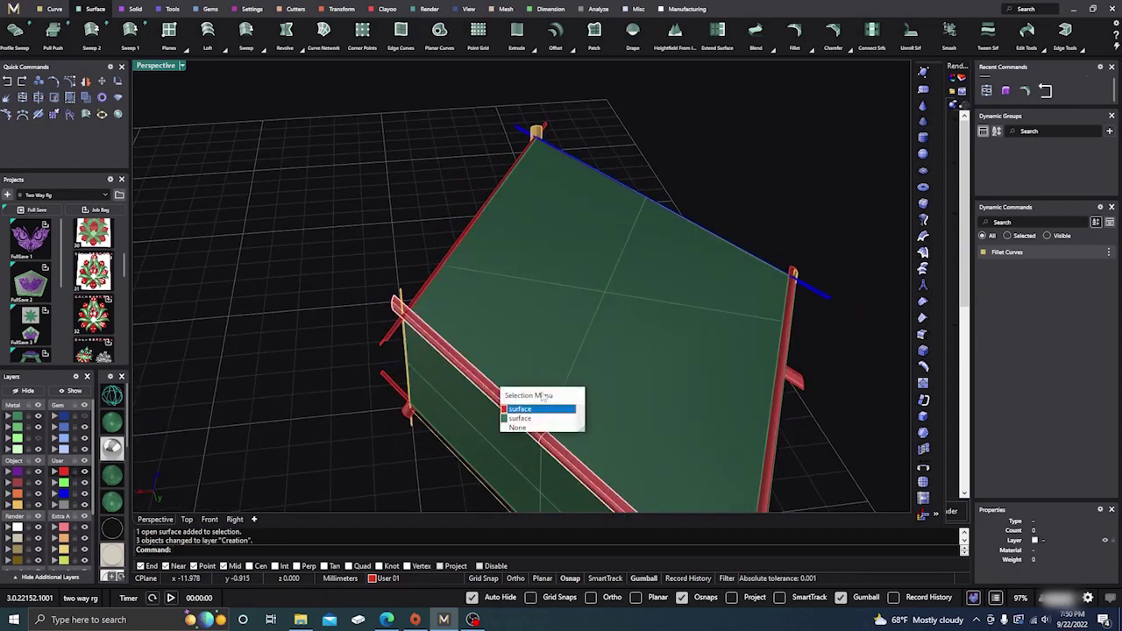
{"action": "left_click", "coordinate": [519, 409]}
{"action": "right_click_drag", "start_coordinate": [368, 437], "coordinate": [789, 314]}
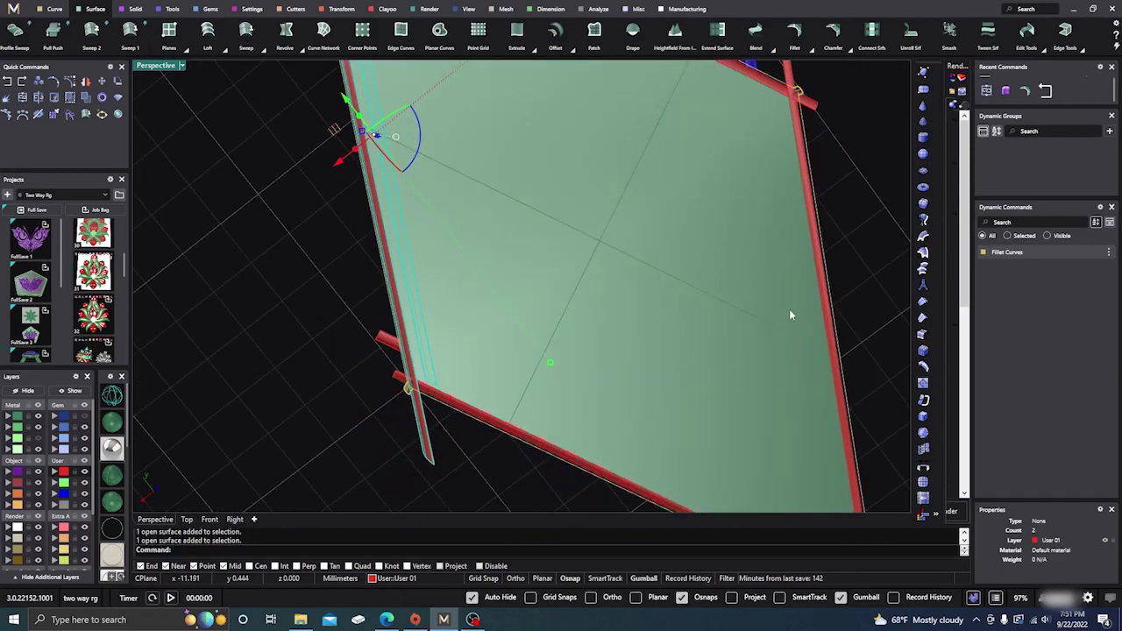
{"action": "left_click", "coordinate": [822, 259]}
{"action": "left_click", "coordinate": [854, 292]}
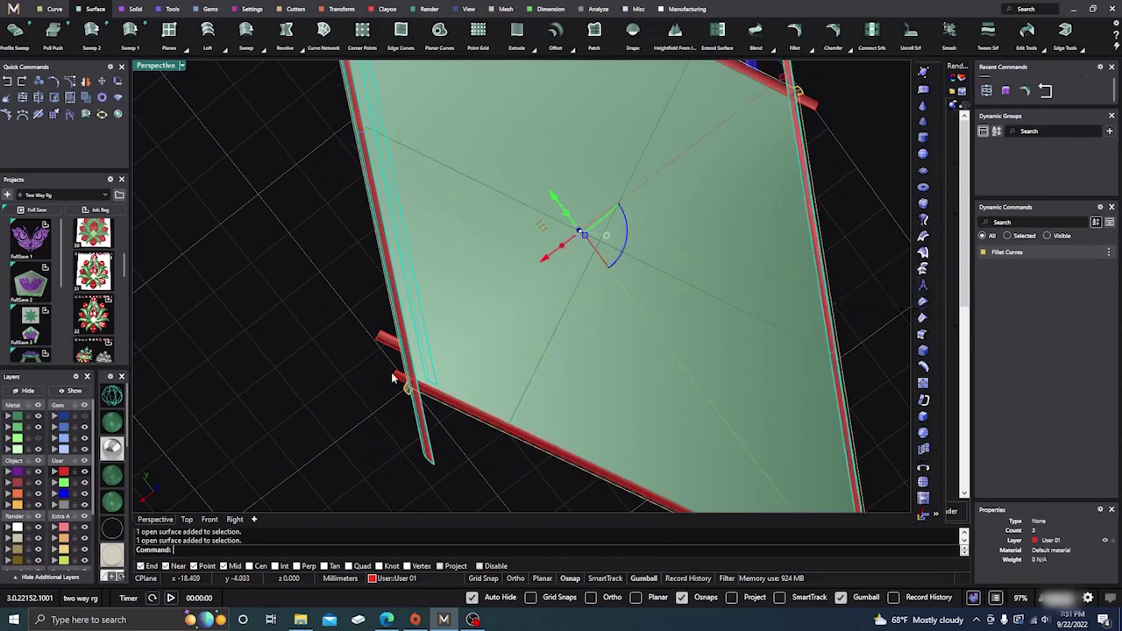
{"action": "left_click", "coordinate": [55, 496]}
{"action": "right_click_drag", "start_coordinate": [223, 380], "coordinate": [368, 50]}
{"action": "right_click_drag", "start_coordinate": [544, 150], "coordinate": [420, 181]}
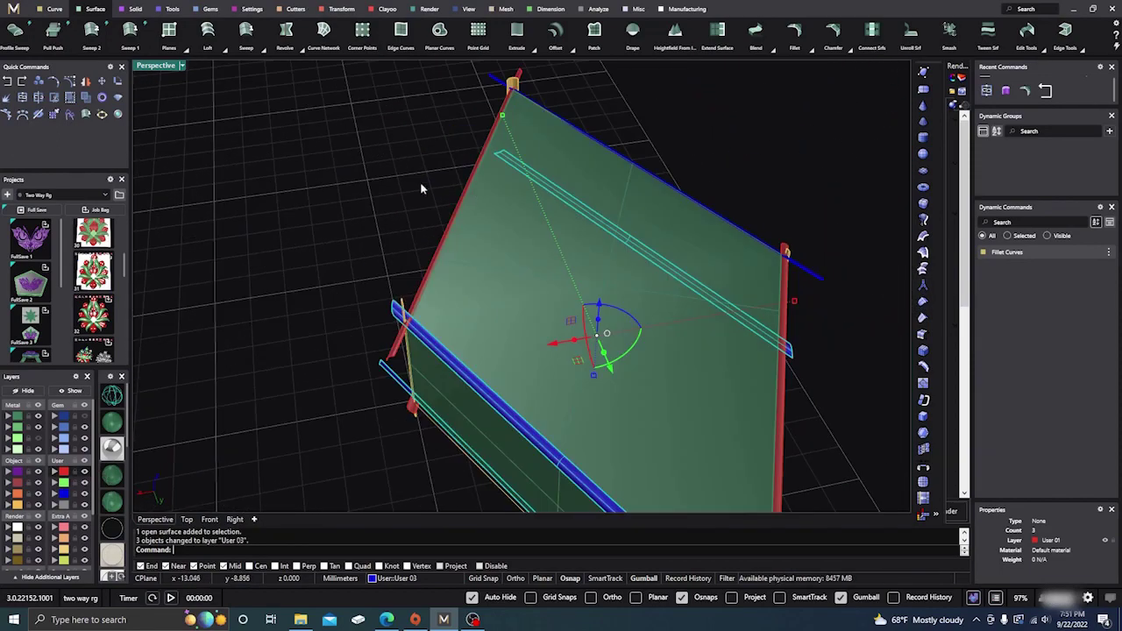
{"action": "key", "text": "Escape"}
- Split all red User 01 fillets, using the blue User 03 fillets as the cutting objects
{"action": "scroll", "coordinate": [408, 313], "scroll_direction": "up", "scroll_amount": 6}
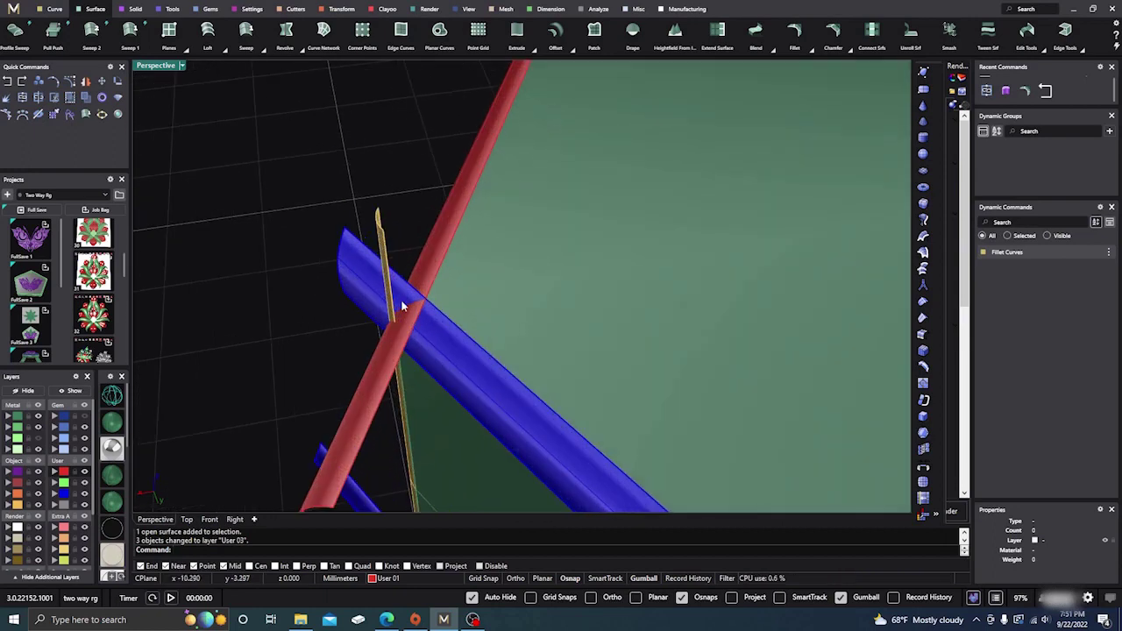
{"action": "mouse_move", "coordinate": [401, 306]}
{"action": "right_mouse_down"}
{"action": "mouse_move", "coordinate": [373, 320]}
{"action": "mouse_move", "coordinate": [401, 287]}
{"action": "right_mouse_up"}
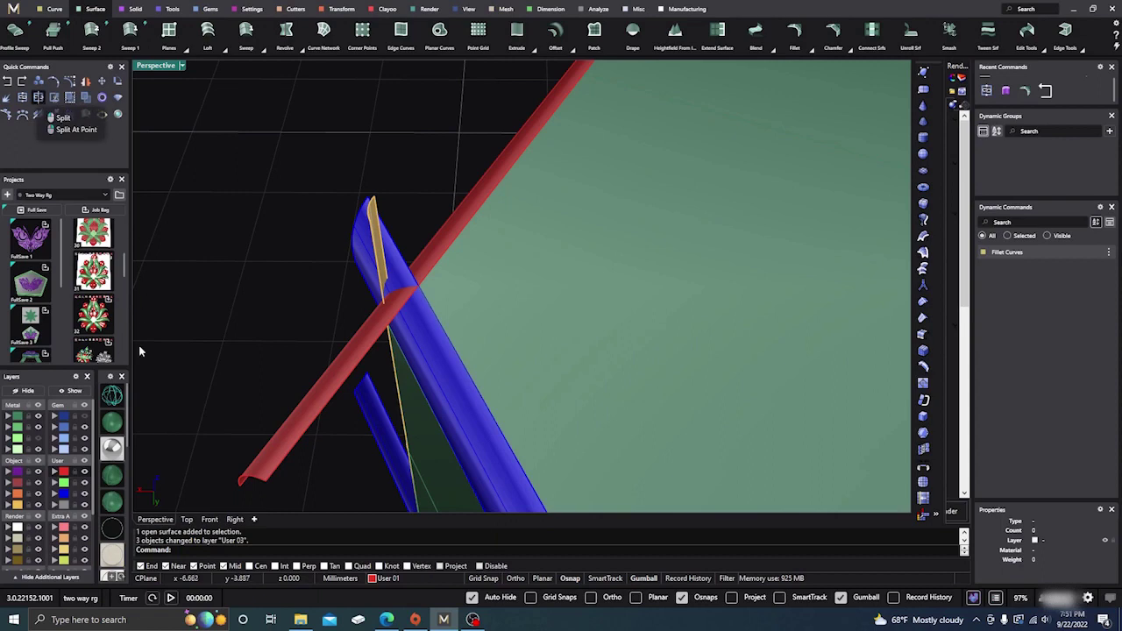
{"action": "right_click", "coordinate": [66, 474]}
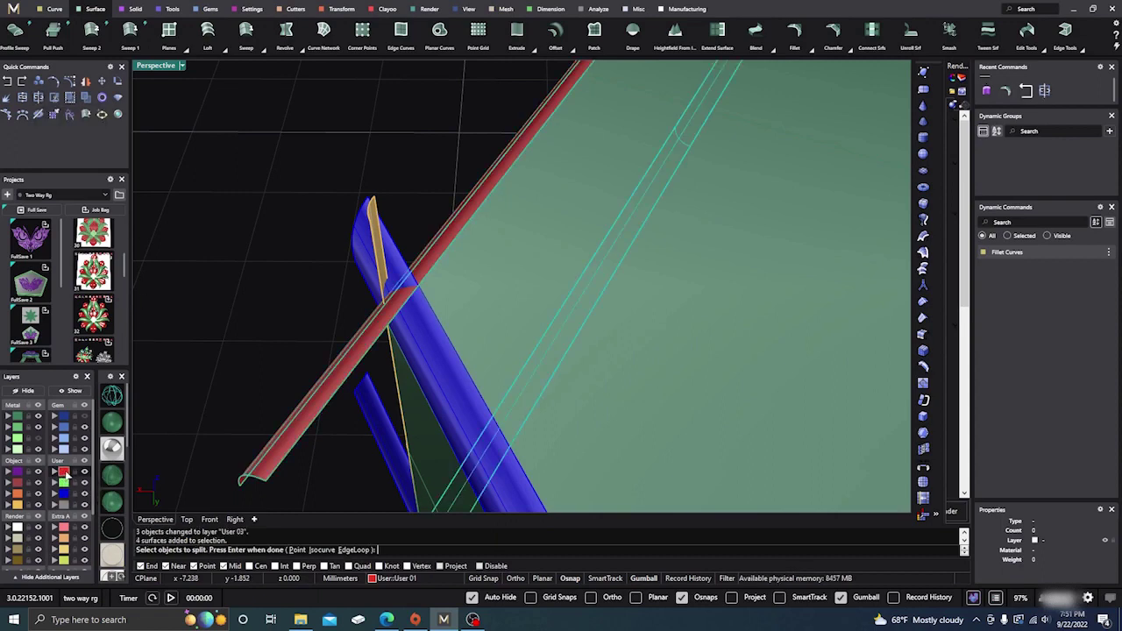
{"action": "right_click", "coordinate": [195, 418]}
{"action": "right_click", "coordinate": [66, 495]}
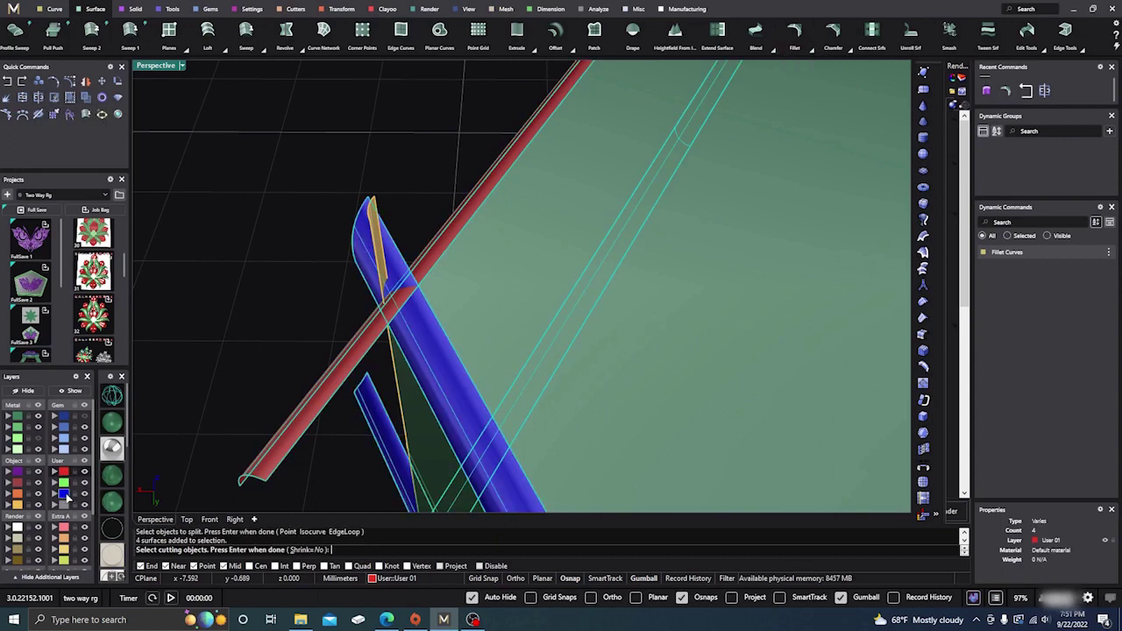
{"action": "right_click", "coordinate": [237, 356]}
- Split all blue User 03 fillets, using the red User 01 pieces as the cutting objects
{"action": "key", "text": "Return"}
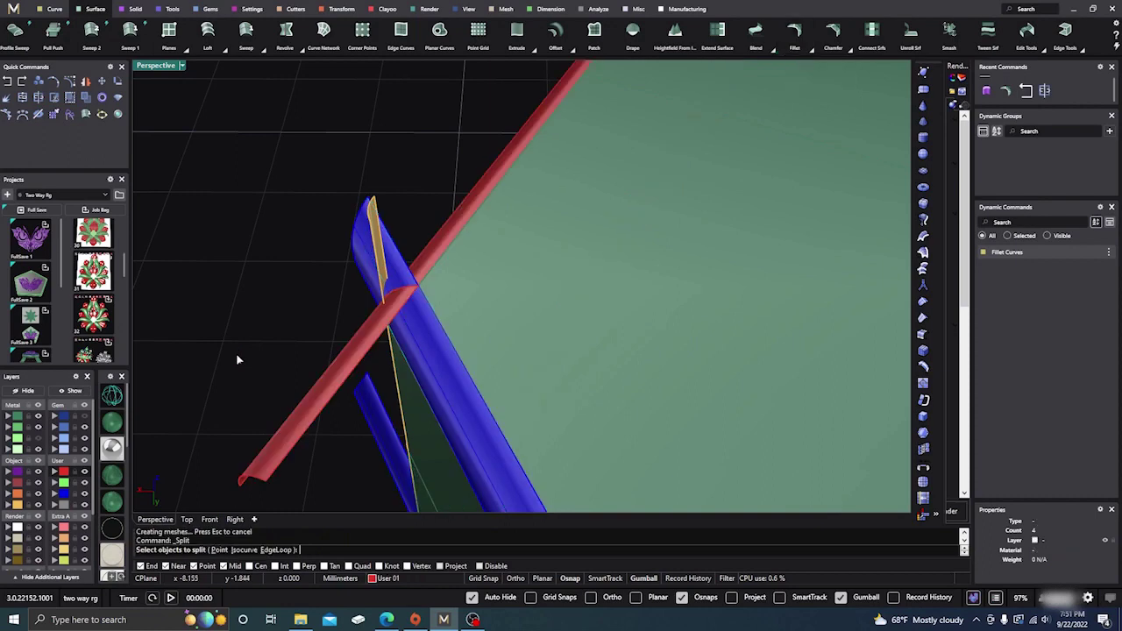
{"action": "right_click", "coordinate": [65, 497]}
{"action": "key", "text": "Return"}
{"action": "right_click", "coordinate": [64, 472]}
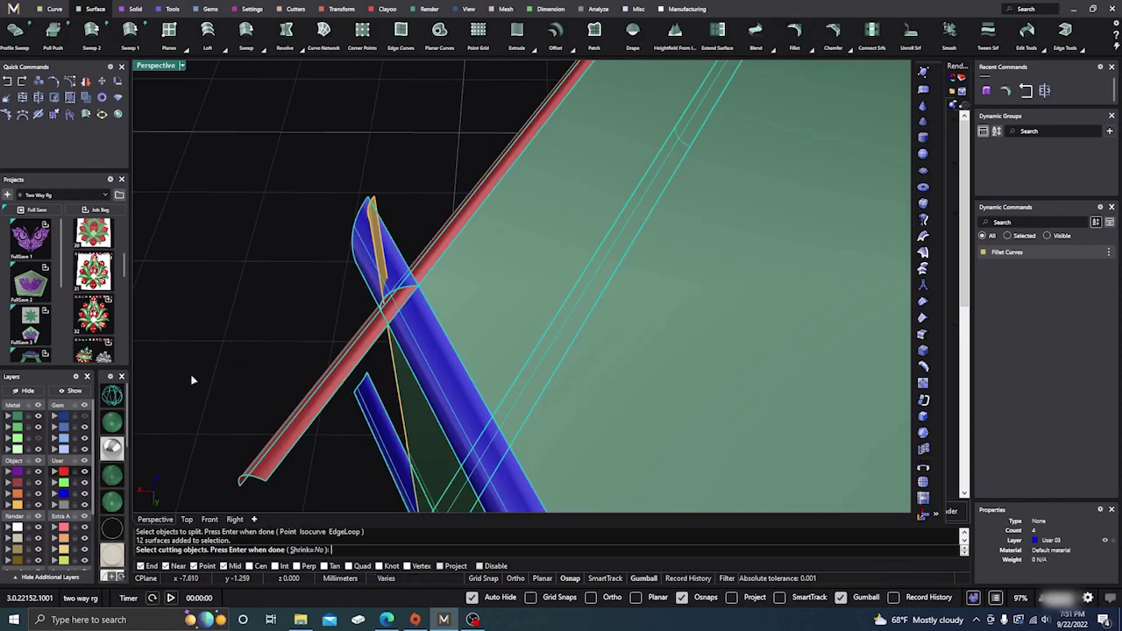
{"action": "key", "text": "Return"}
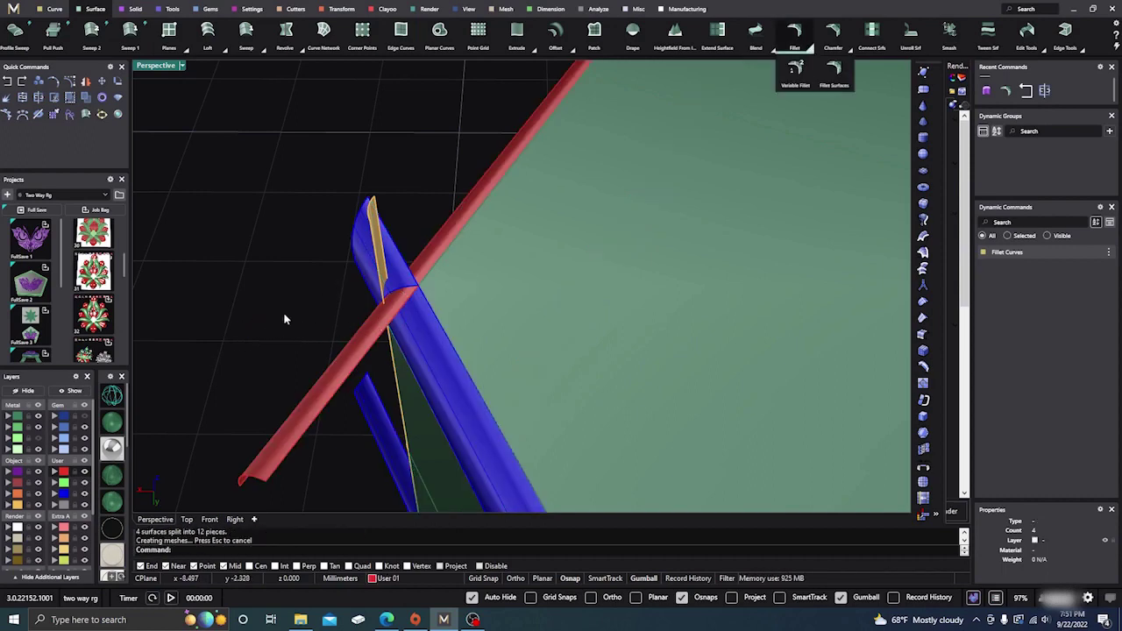
- Split the red User 01 and blue User 03 pieces together, using the orange Creation layer objects as cutters
{"action": "key", "text": "Return"}
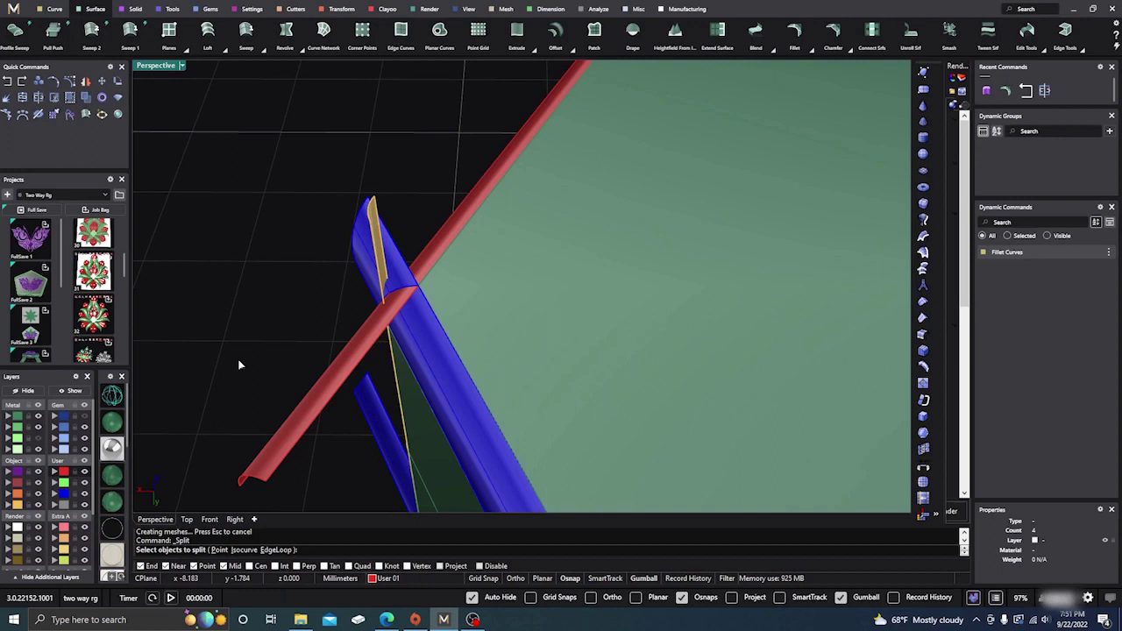
{"action": "right_click", "coordinate": [63, 474]}
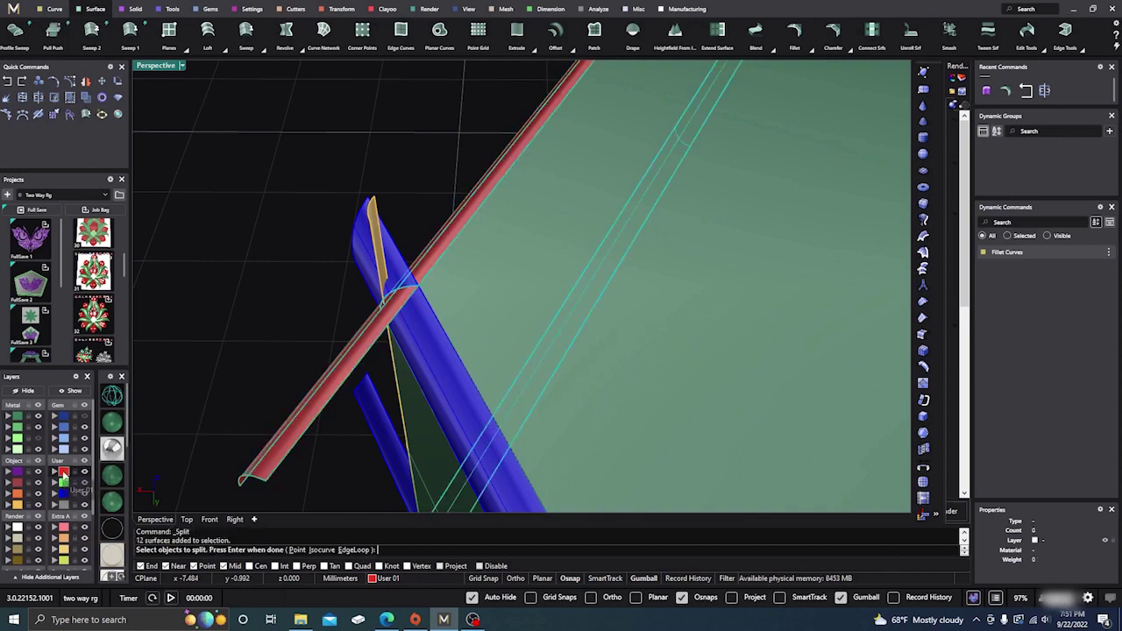
{"action": "right_click", "coordinate": [63, 495]}
{"action": "key", "text": "Return"}
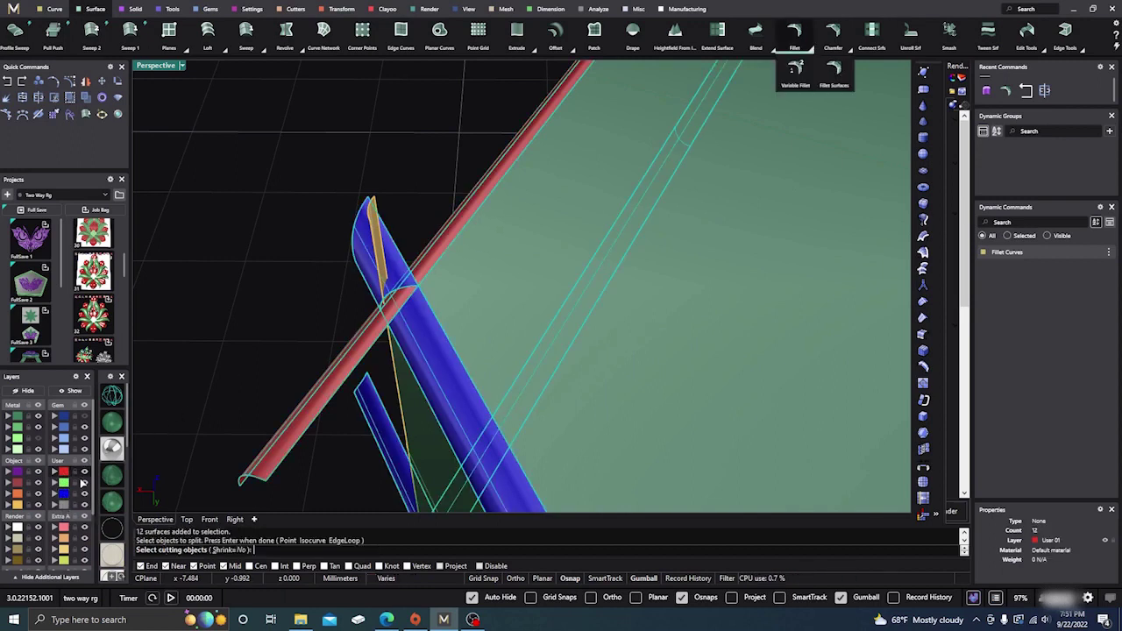
{"action": "left_click", "coordinate": [16, 506]}
{"action": "key", "text": "Return"}
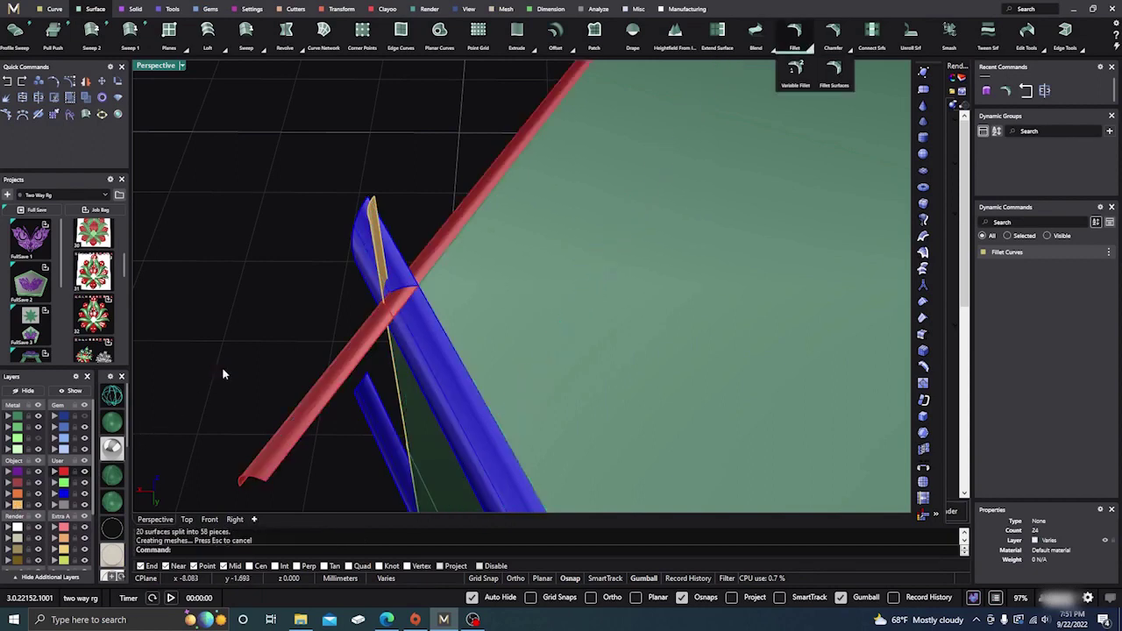
- Split the orange Creation layer fillets with all the User 01 and User 03 surfaces as cutting objects
{"action": "right_click", "coordinate": [222, 368]}
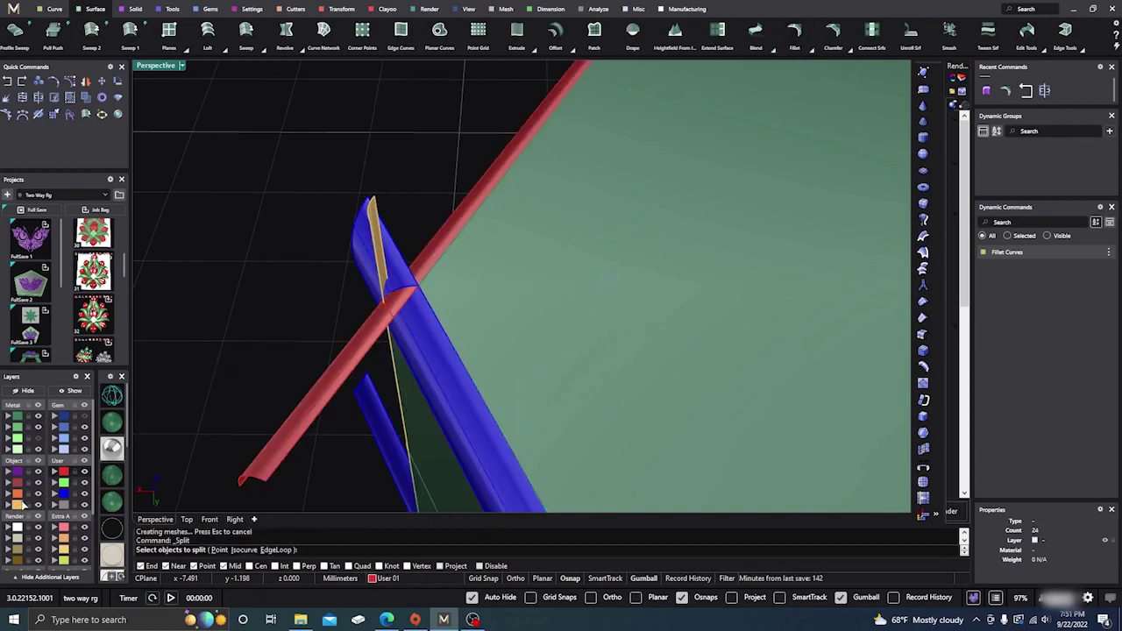
{"action": "left_click", "coordinate": [21, 506]}
{"action": "key", "text": "Return"}
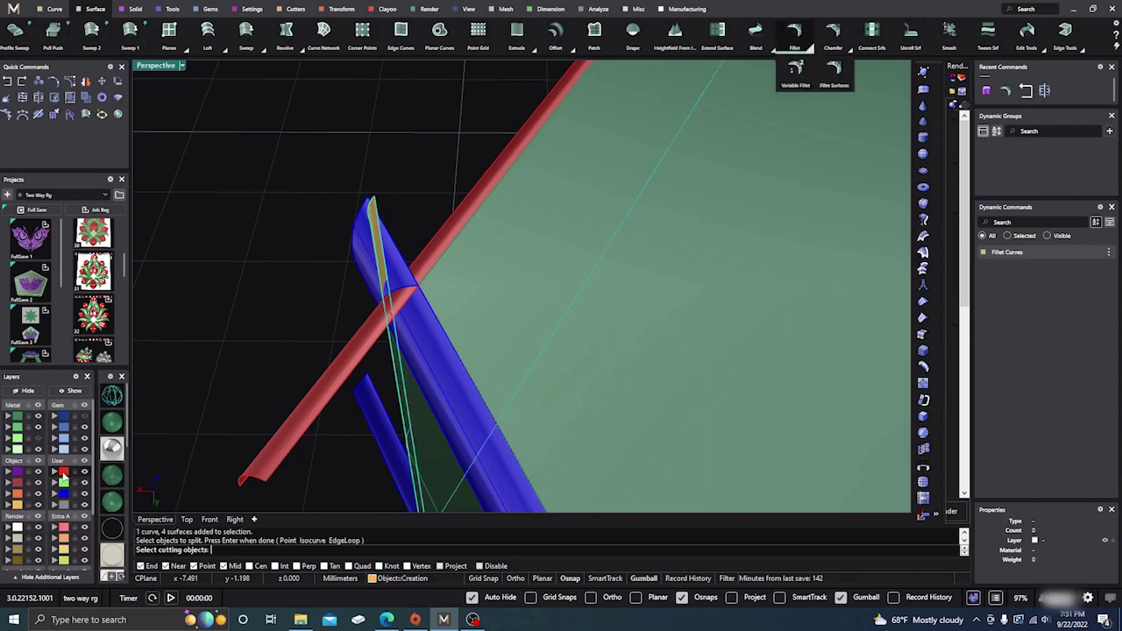
{"action": "left_click", "coordinate": [63, 474]}
{"action": "left_click", "coordinate": [69, 496]}
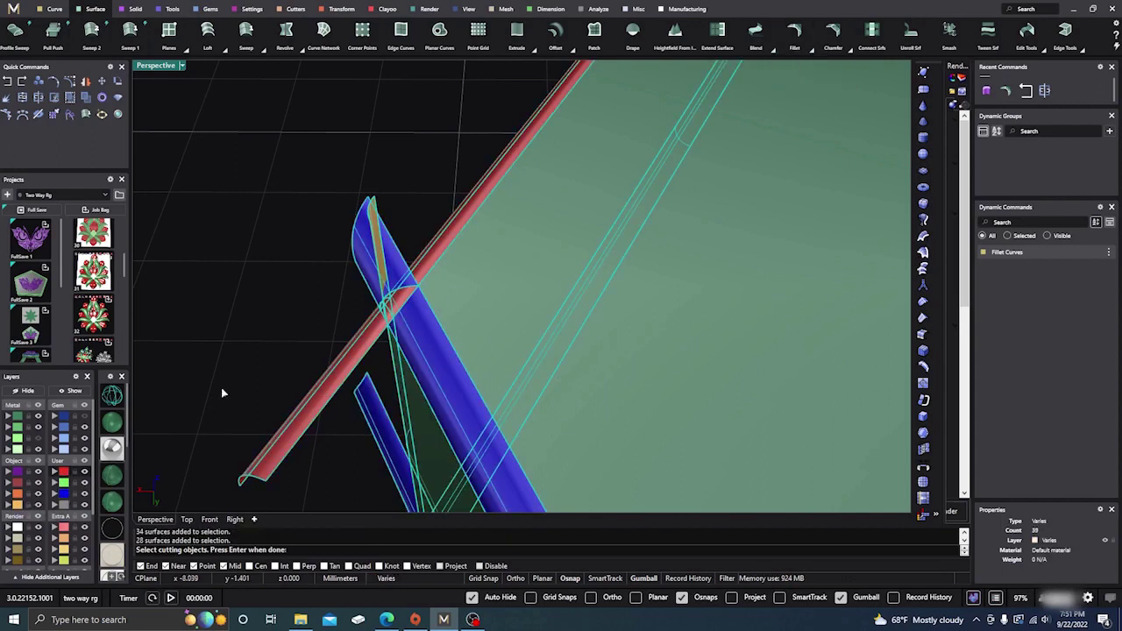
{"action": "key", "text": "Return"}
- Delete the split-off orange, blue and red fillet ends extending past the block's first upper corner
{"action": "left_click", "coordinate": [378, 240]}
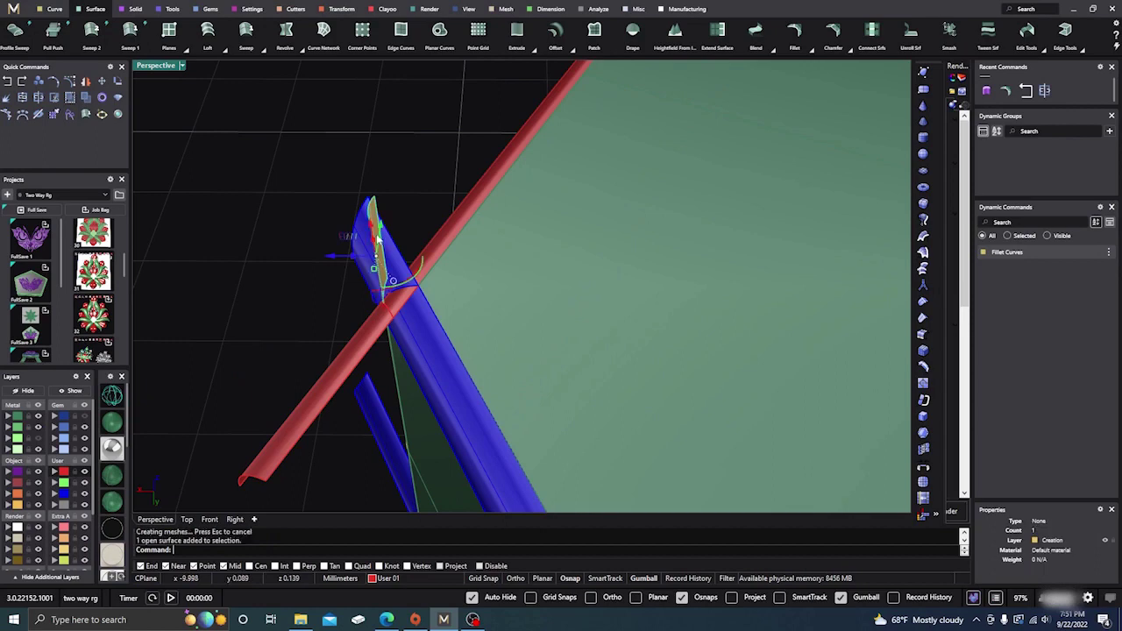
{"action": "key", "text": "Delete"}
{"action": "left_click", "coordinate": [376, 237]}
{"action": "key", "text": "Delete"}
{"action": "left_click", "coordinate": [375, 319]}
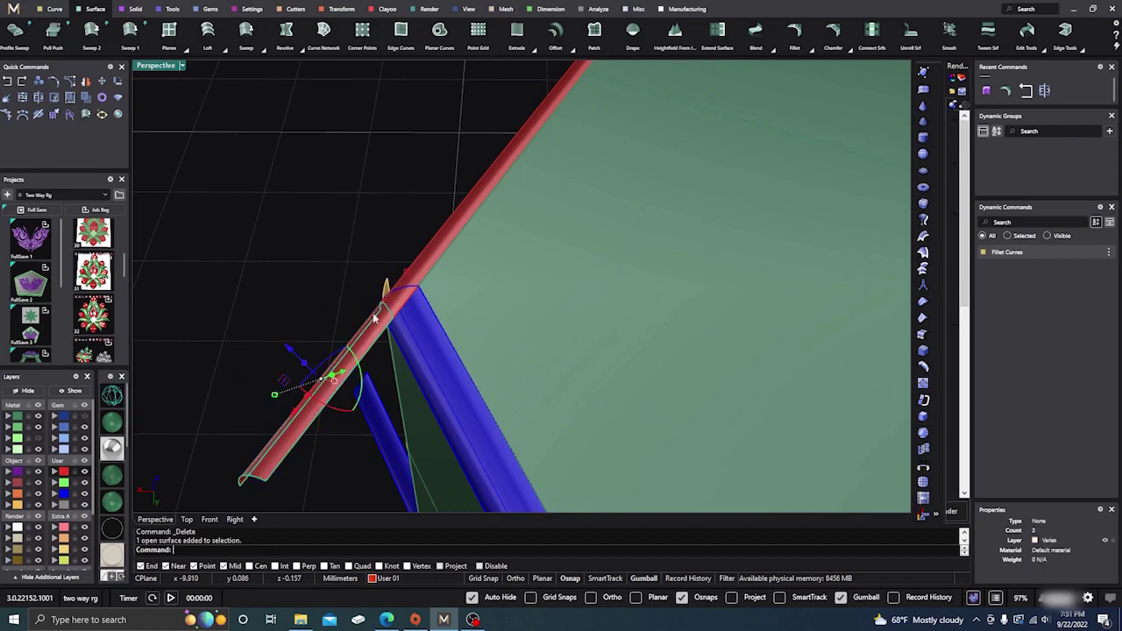
{"action": "key", "text": "Delete"}
- Delete the small orange and blue slivers left protruding where the three fillets meet at that corner
{"action": "right_click_drag", "start_coordinate": [323, 371], "coordinate": [445, 319]}
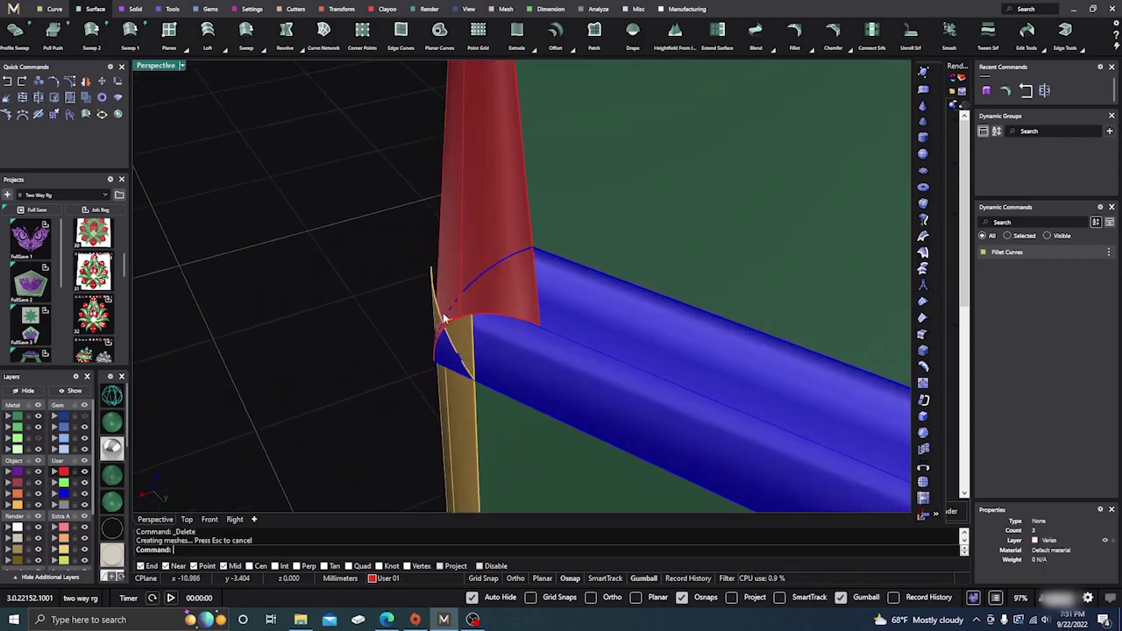
{"action": "left_click", "coordinate": [434, 302]}
{"action": "key", "text": "Delete"}
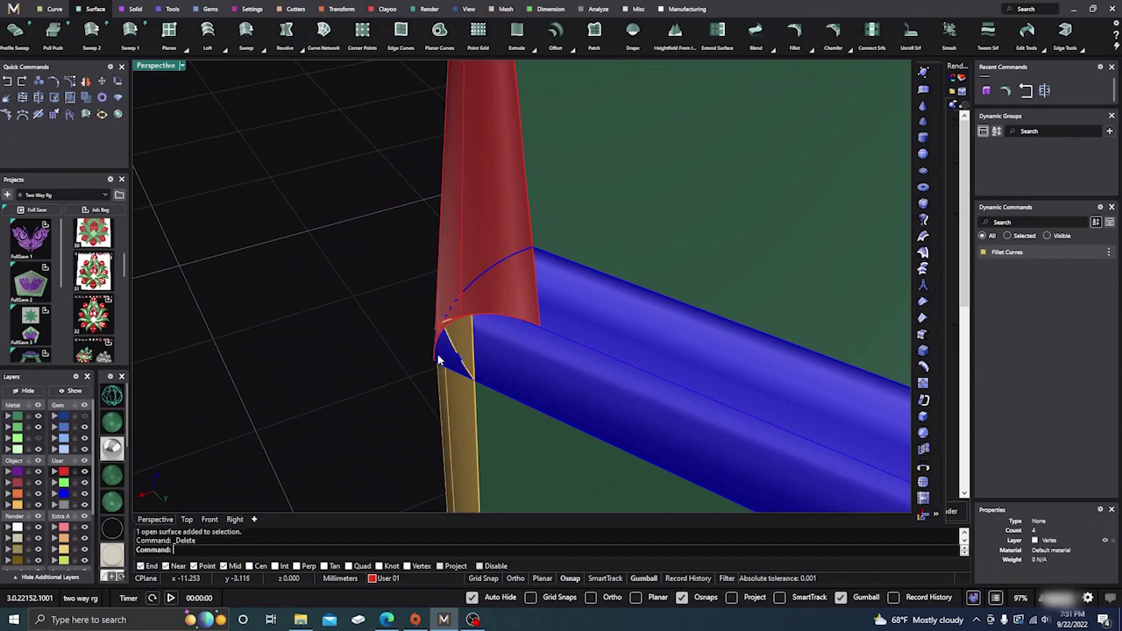
{"action": "left_click", "coordinate": [439, 358]}
{"action": "key", "text": "Delete"}
{"action": "right_click_drag", "start_coordinate": [325, 390], "coordinate": [382, 373]}
{"action": "left_click", "coordinate": [530, 333]}
{"action": "key", "text": "Delete"}
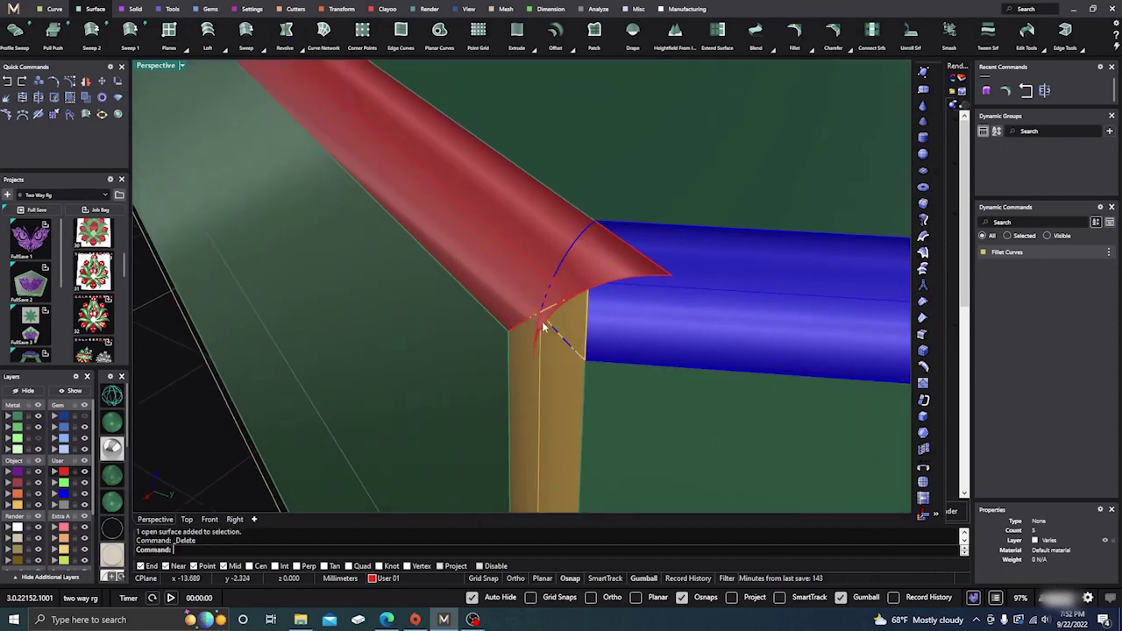
- Delete the leftover red sliver and the red overhang above the blue fillet at the same corner
{"action": "right_click_drag", "start_coordinate": [526, 367], "coordinate": [508, 296]}
{"action": "left_click", "coordinate": [536, 287]}
{"action": "key", "text": "Delete"}
{"action": "scroll", "coordinate": [551, 264], "scroll_direction": "up", "scroll_amount": 2}
{"action": "right_click_drag", "start_coordinate": [550, 264], "coordinate": [588, 254]}
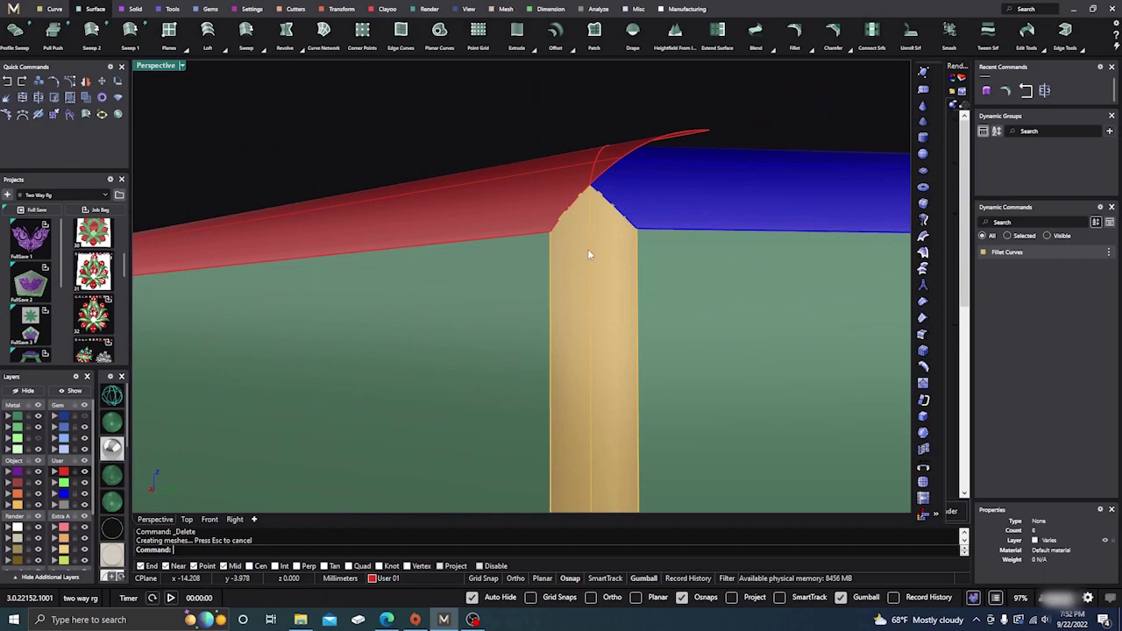
{"action": "left_click", "coordinate": [657, 142]}
{"action": "key", "text": "Delete"}
{"action": "right_click_drag", "start_coordinate": [609, 193], "coordinate": [523, 213]}
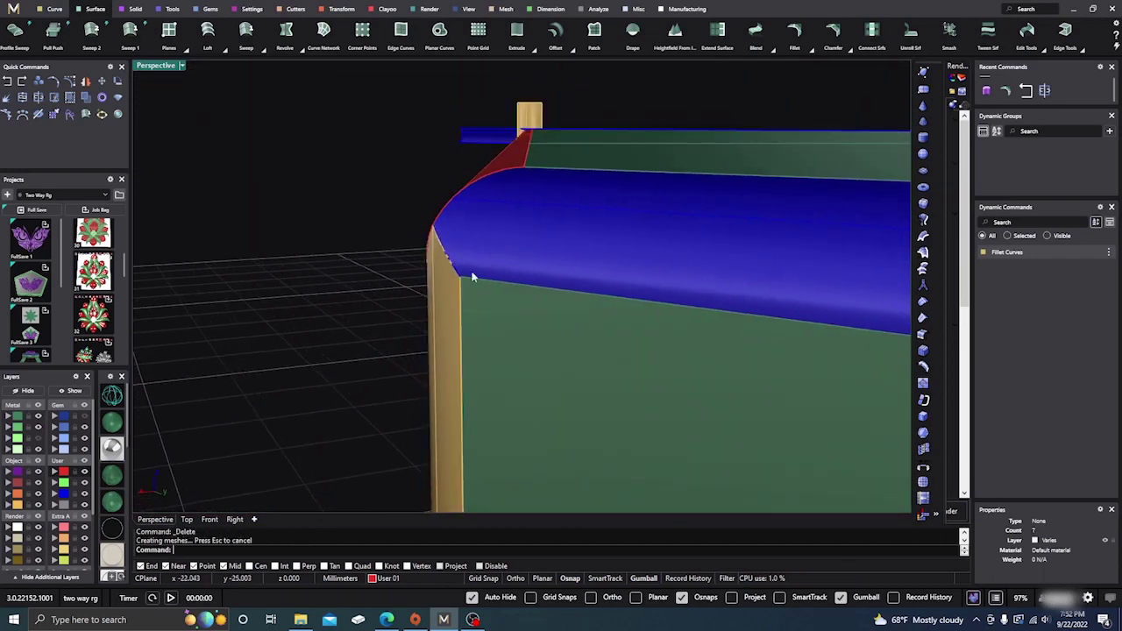
- Delete the group of excess fillet ends sticking out at the block's neighbouring upper corner
{"action": "scroll", "coordinate": [448, 223], "scroll_direction": "up", "scroll_amount": 3}
{"action": "scroll", "coordinate": [432, 234], "scroll_direction": "down", "scroll_amount": 4}
{"action": "scroll", "coordinate": [330, 275], "scroll_direction": "down", "scroll_amount": 5}
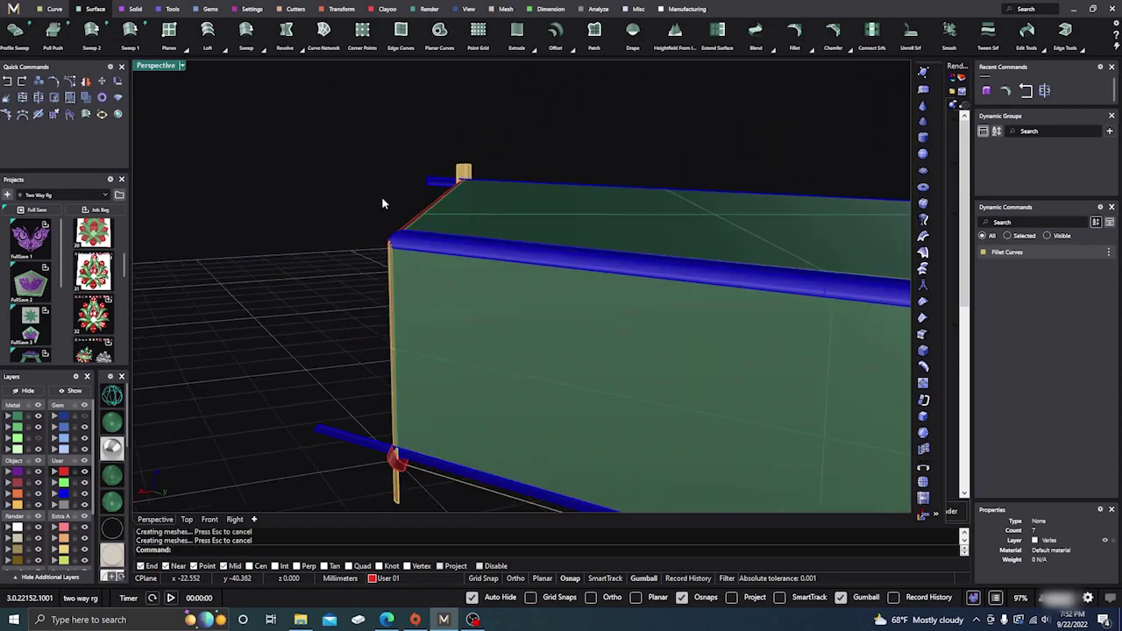
{"action": "left_click_drag", "start_coordinate": [391, 130], "coordinate": [517, 195]}
{"action": "key", "text": "Delete"}
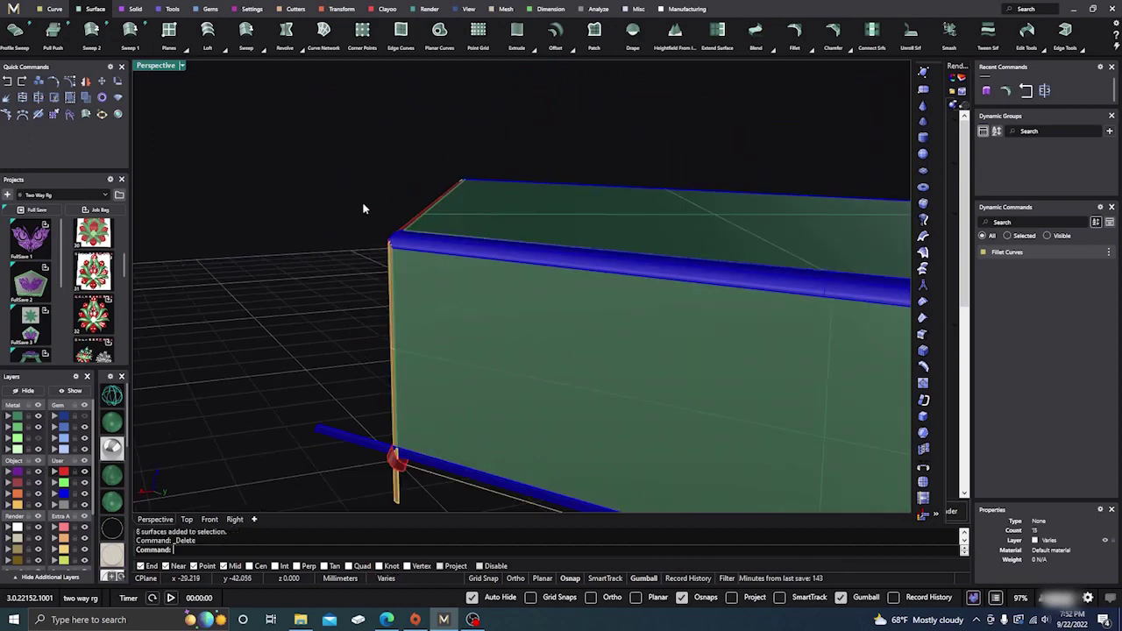
- Delete the excess red, blue and orange fillet ends around the lower corner of the block
{"action": "right_click_drag", "start_coordinate": [318, 321], "coordinate": [416, 436]}
{"action": "left_click_drag", "start_coordinate": [355, 438], "coordinate": [506, 360]}
{"action": "key", "text": "Delete"}
{"action": "mouse_move", "coordinate": [433, 420]}
{"action": "right_mouse_down"}
{"action": "mouse_move", "coordinate": [603, 429]}
{"action": "mouse_move", "coordinate": [411, 420]}
{"action": "right_mouse_up"}
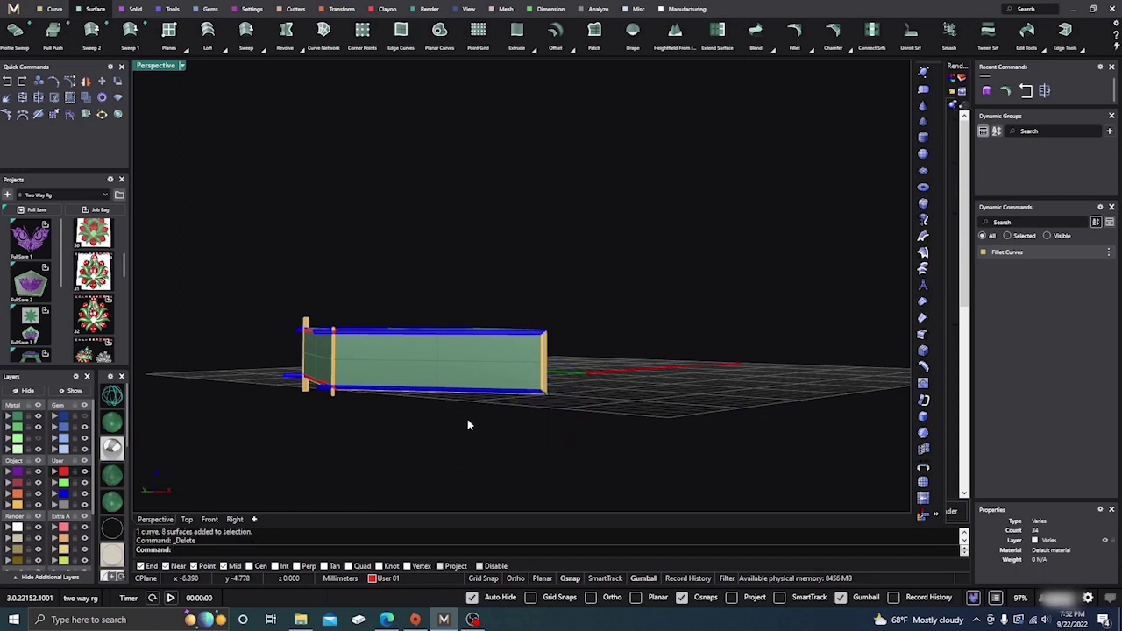
- Delete the excess fillet ends at the next side's lower corners and at its far upper corner
{"action": "right_click_drag", "start_coordinate": [300, 426], "coordinate": [416, 450]}
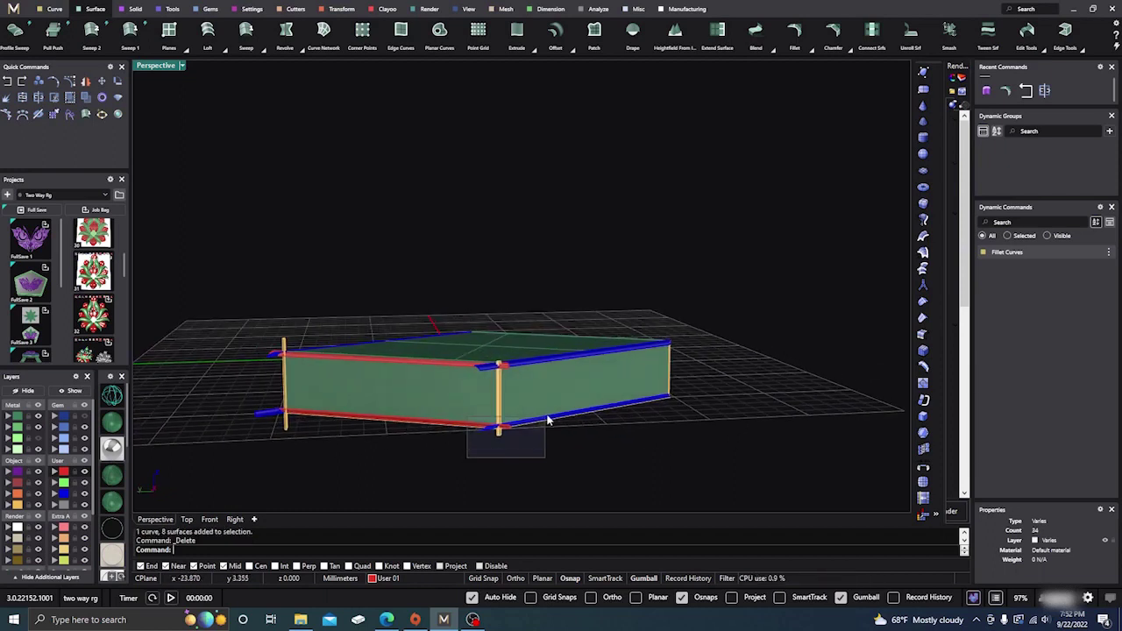
{"action": "left_click_drag", "start_coordinate": [230, 436], "coordinate": [326, 396]}
{"action": "key", "text": "Delete"}
{"action": "left_click_drag", "start_coordinate": [238, 387], "coordinate": [309, 332]}
{"action": "key", "text": "Delete"}
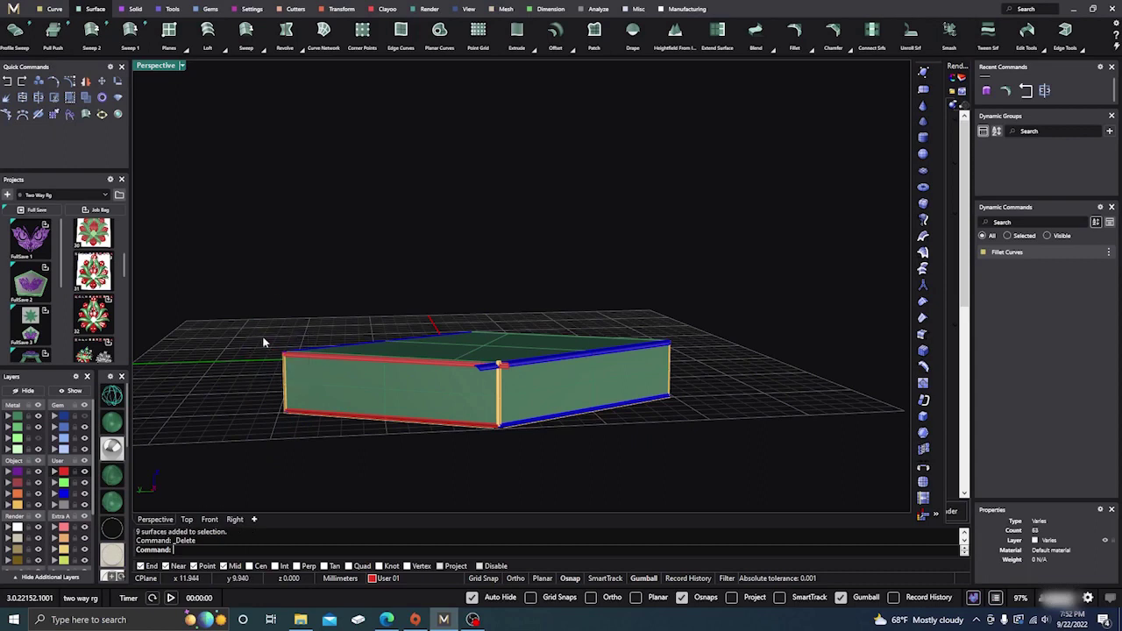
- Try to delete the excess fillet ends at the last untrimmed upper corner, and undo the deletion
{"action": "right_click_drag", "start_coordinate": [273, 377], "coordinate": [677, 457]}
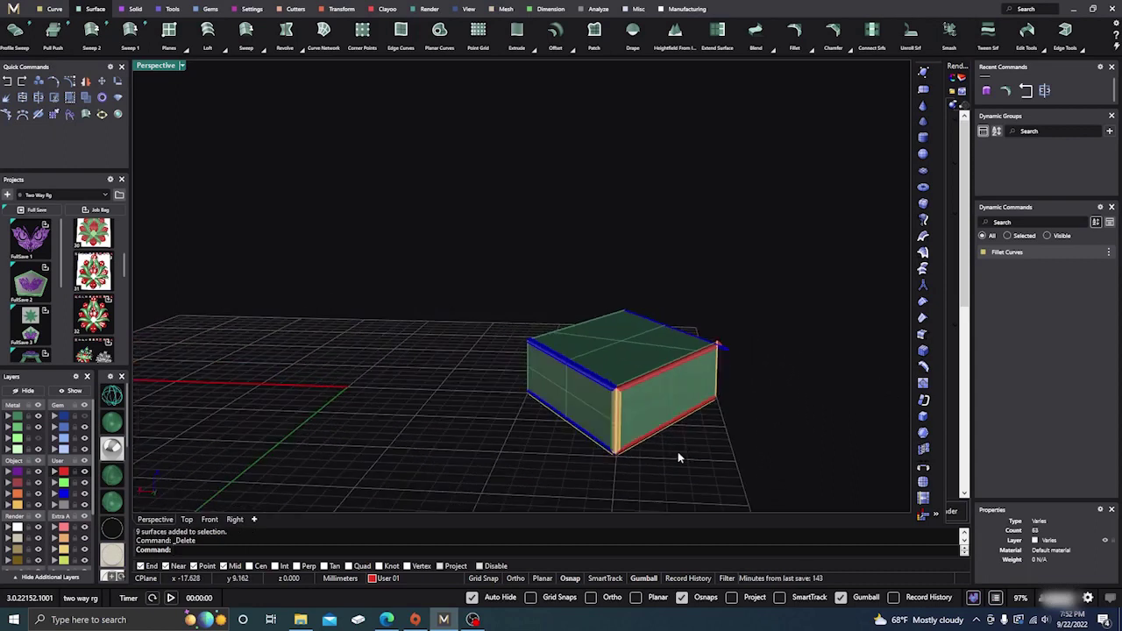
{"action": "left_click_drag", "start_coordinate": [704, 303], "coordinate": [734, 378]}
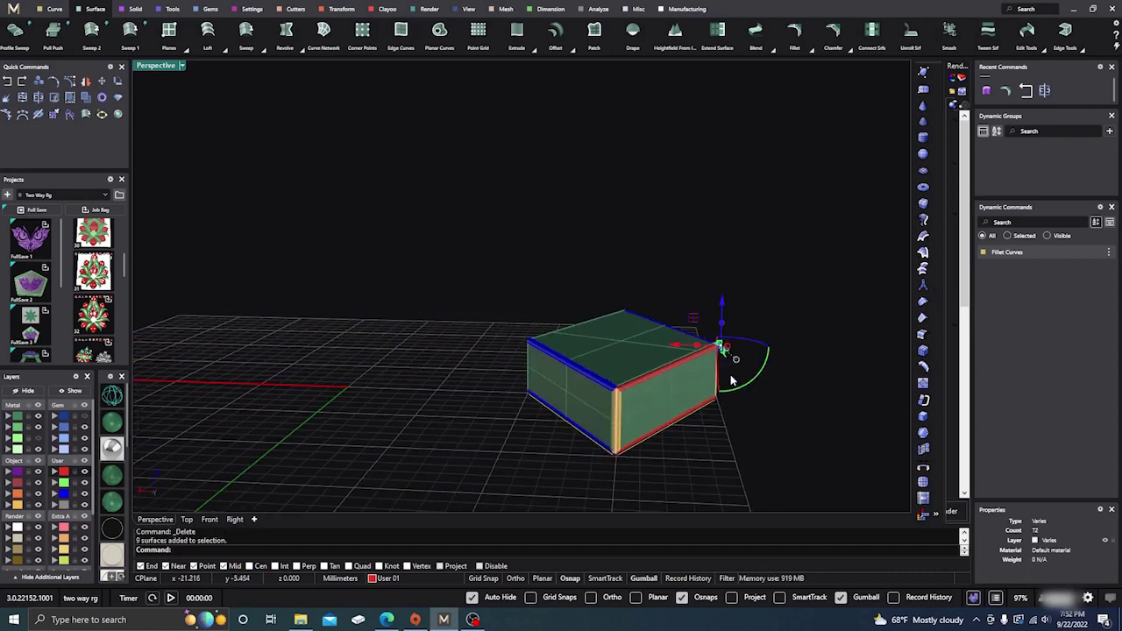
{"action": "scroll", "coordinate": [599, 390], "scroll_direction": "up", "scroll_amount": 6}
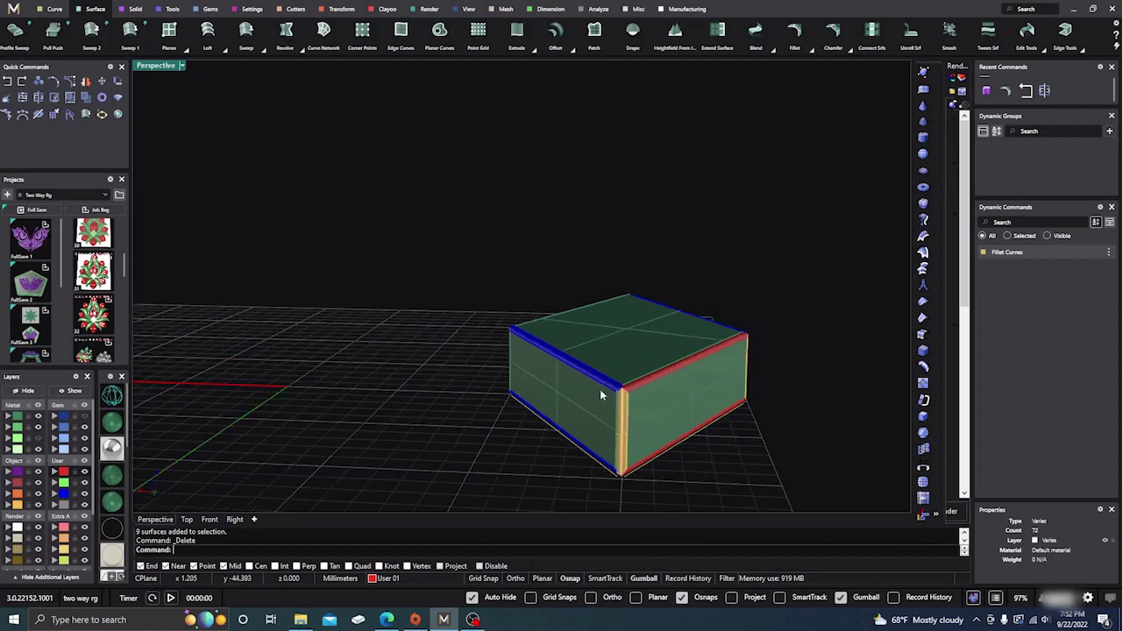
{"action": "right_click_drag", "start_coordinate": [572, 391], "coordinate": [542, 383]}
{"action": "scroll", "coordinate": [542, 383], "scroll_direction": "down", "scroll_amount": 9}
{"action": "right_click_drag", "start_coordinate": [385, 397], "coordinate": [445, 348]}
{"action": "left_click_drag", "start_coordinate": [452, 270], "coordinate": [724, 462]}
{"action": "left_click", "coordinate": [9, 82]}
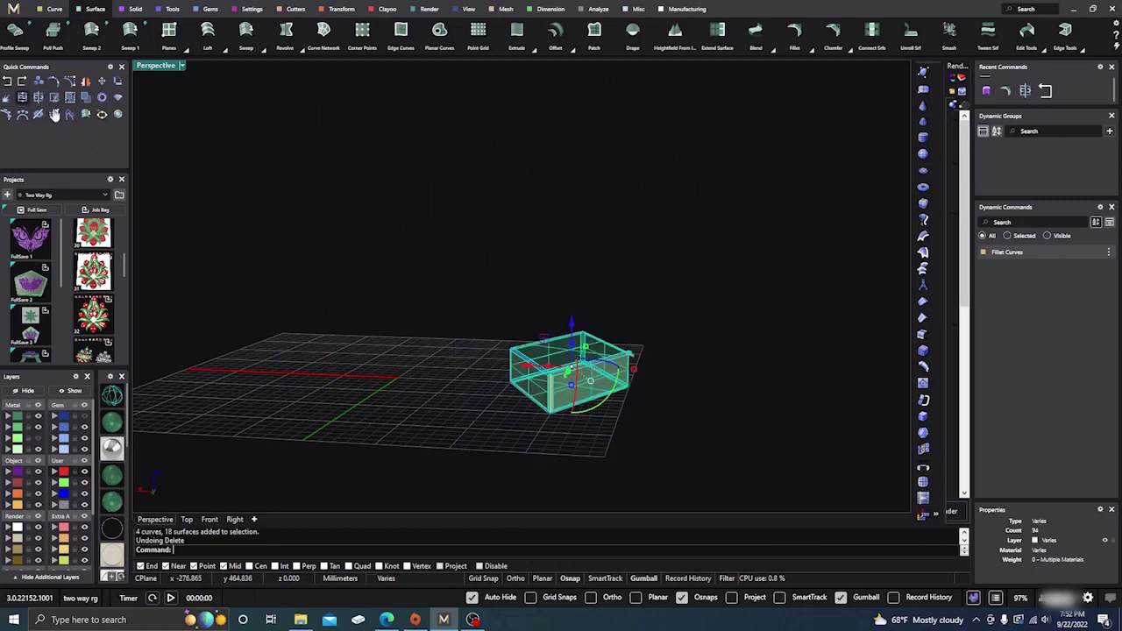
{"action": "left_click", "coordinate": [385, 266]}
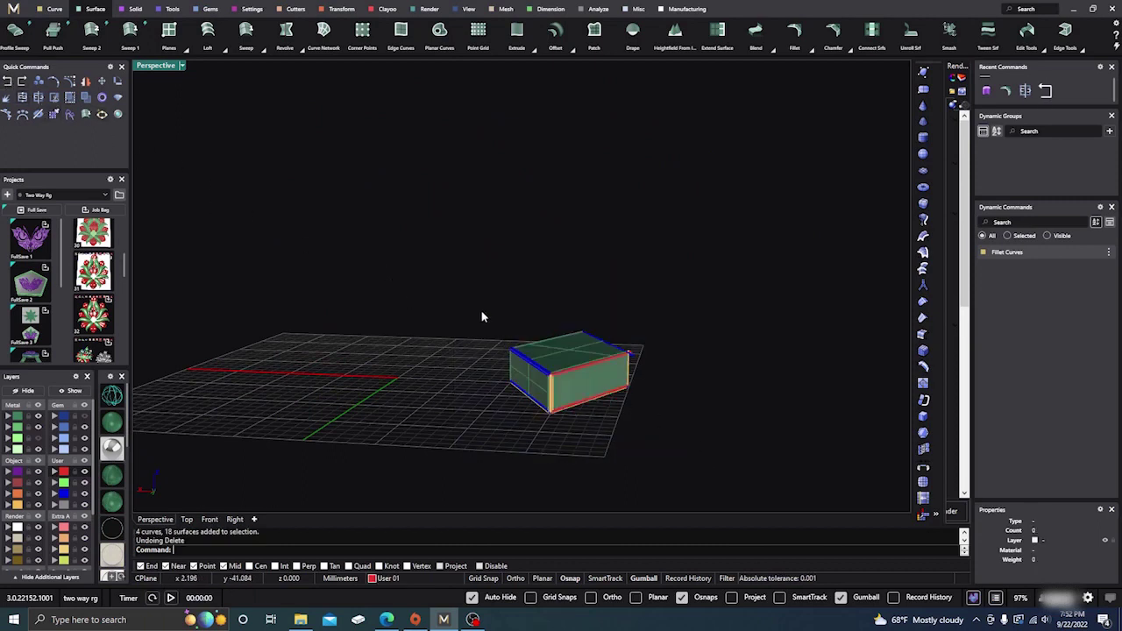
- Delete the excess red, blue and orange fillet ends at the last untrimmed upper corner
{"action": "left_click_drag", "start_coordinate": [472, 299], "coordinate": [658, 471]}
{"action": "left_click", "coordinate": [662, 343]}
{"action": "scroll", "coordinate": [653, 349], "scroll_direction": "up", "scroll_amount": 5}
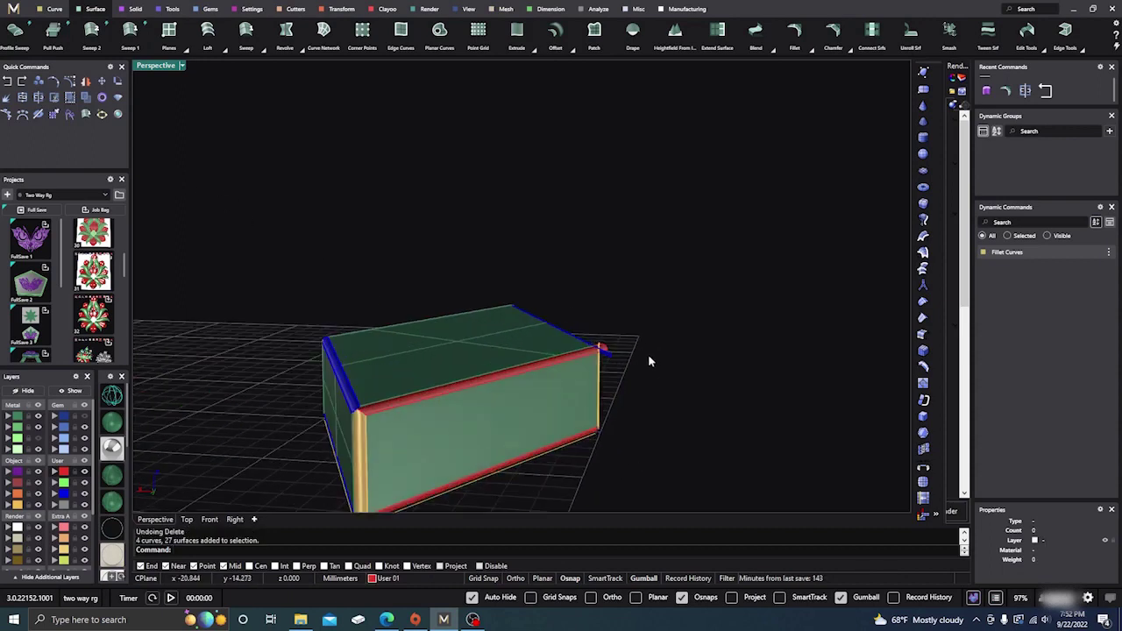
{"action": "left_click_drag", "start_coordinate": [556, 316], "coordinate": [621, 403]}
{"action": "key", "text": "Delete"}
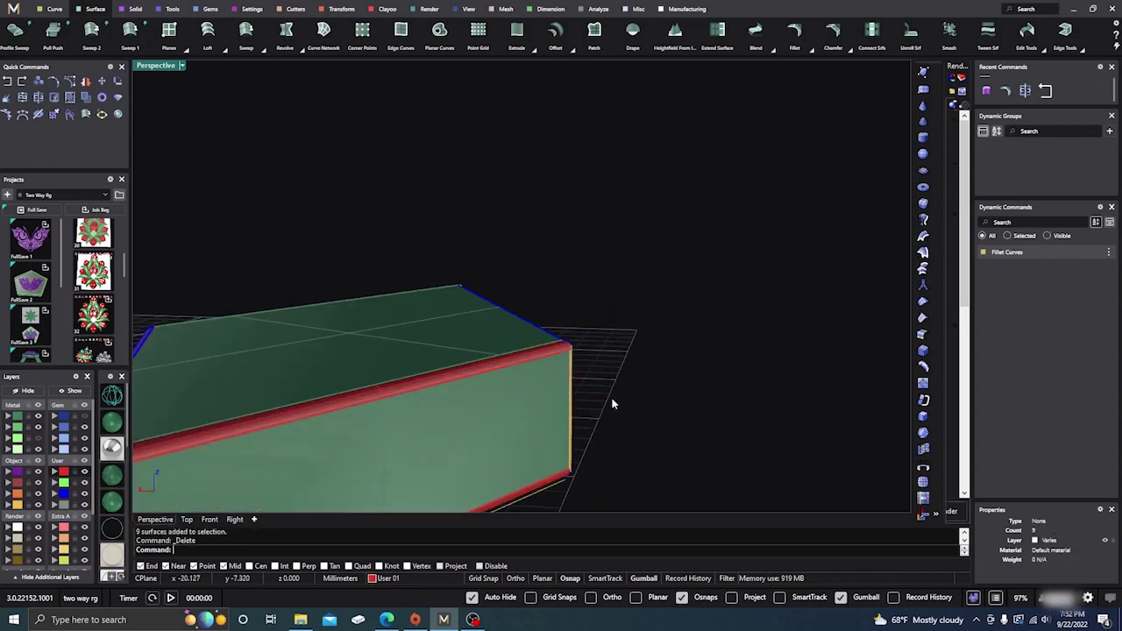
- Join all of the block's faces and trimmed fillet surfaces into one closed polysurface
{"action": "scroll", "coordinate": [616, 358], "scroll_direction": "down", "scroll_amount": 5}
{"action": "left_click_drag", "start_coordinate": [283, 246], "coordinate": [645, 513]}
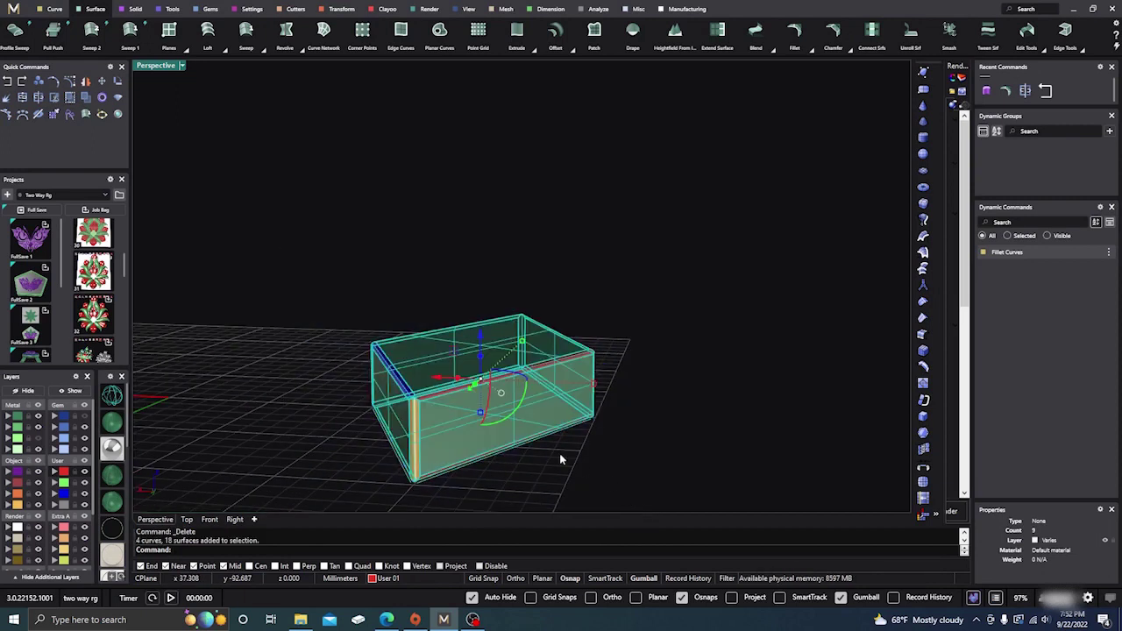
{"action": "left_click", "coordinate": [23, 98]}
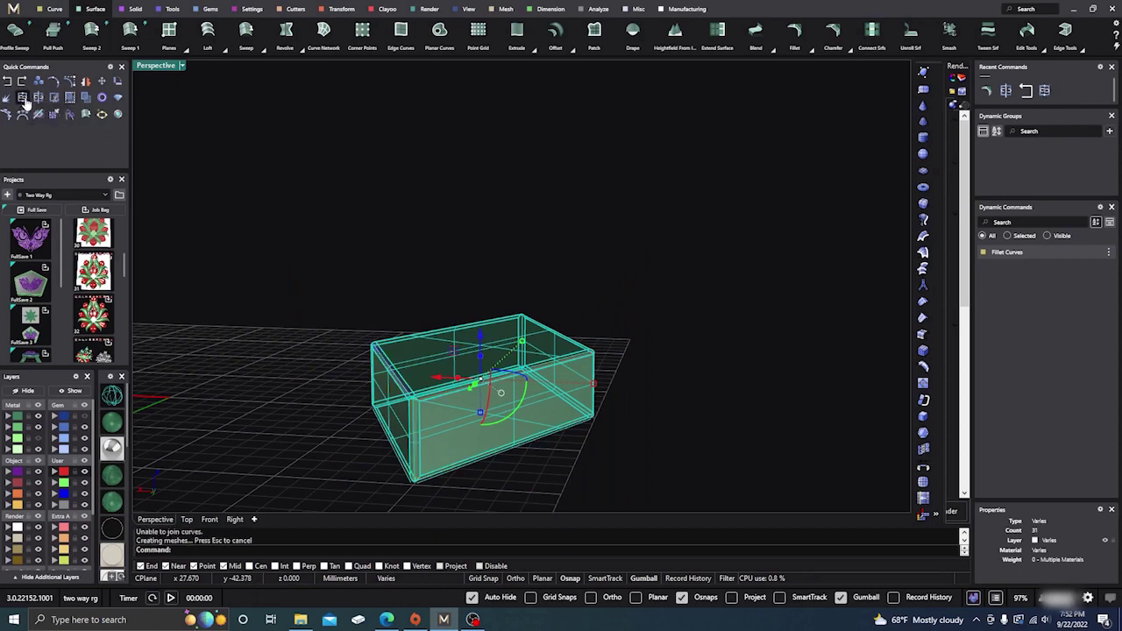
{"action": "left_click", "coordinate": [473, 399]}
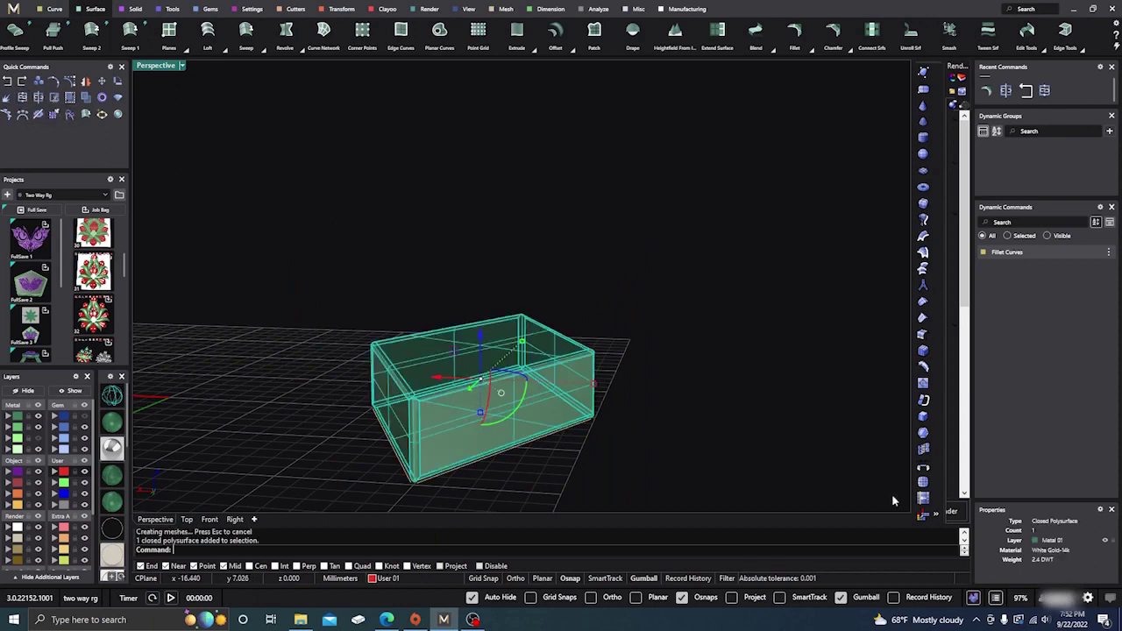
{"action": "left_click_drag", "start_coordinate": [660, 300], "coordinate": [681, 328]}
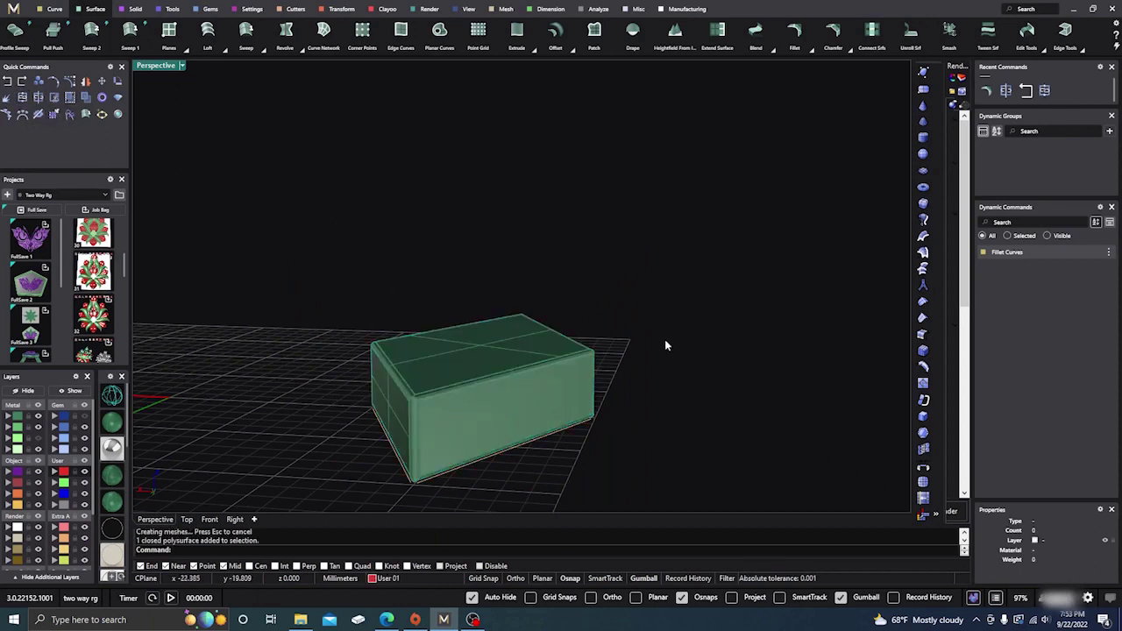
- Examine the joined block's rounded edges and fillet corners up close from all sides, including the underside
{"action": "right_click_drag", "start_coordinate": [625, 294], "coordinate": [703, 281]}
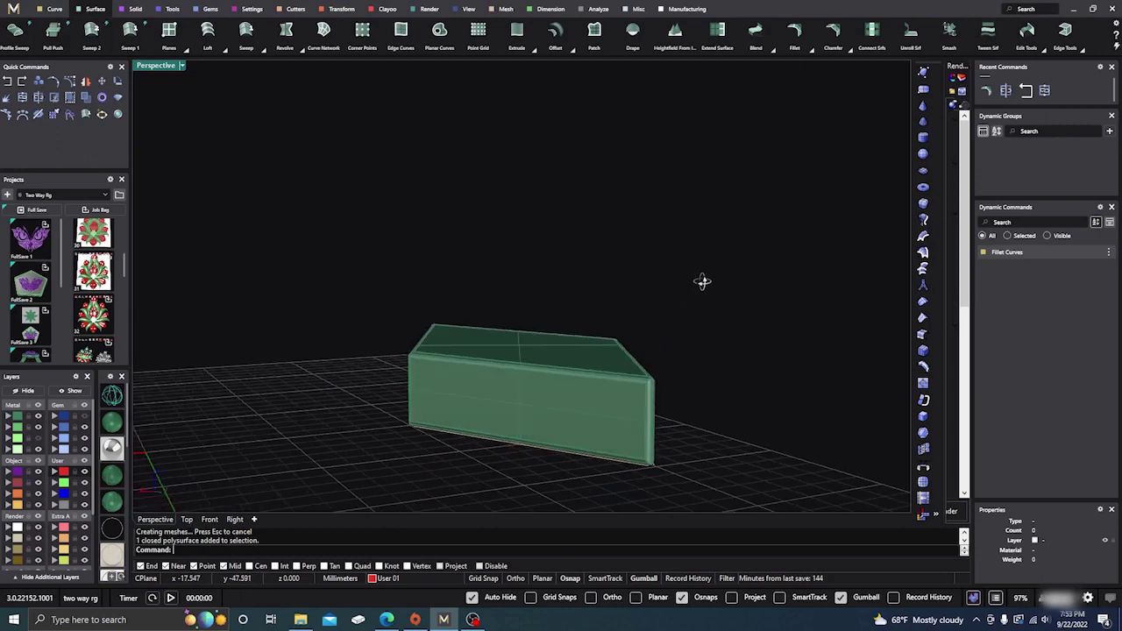
{"action": "scroll", "coordinate": [684, 368], "scroll_direction": "up", "scroll_amount": 5}
{"action": "scroll", "coordinate": [675, 360], "scroll_direction": "down", "scroll_amount": 5}
{"action": "right_click_drag", "start_coordinate": [684, 353], "coordinate": [689, 375]}
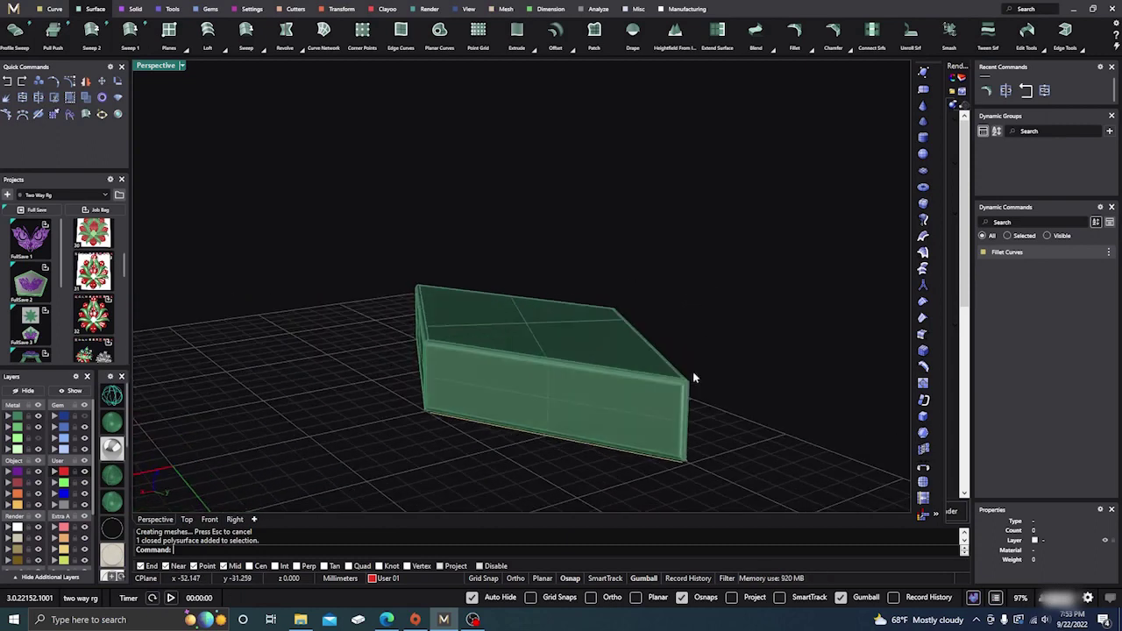
{"action": "scroll", "coordinate": [682, 386], "scroll_direction": "up", "scroll_amount": 5}
{"action": "scroll", "coordinate": [755, 365], "scroll_direction": "down", "scroll_amount": 5}
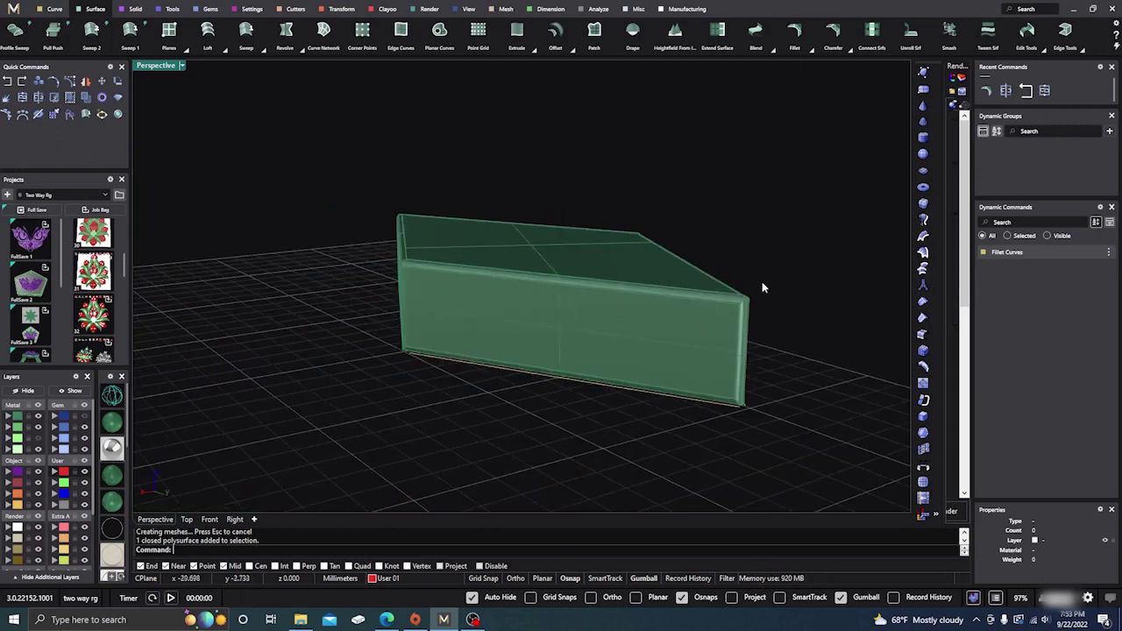
{"action": "right_click_drag", "start_coordinate": [762, 288], "coordinate": [633, 365]}
{"action": "scroll", "coordinate": [558, 365], "scroll_direction": "up", "scroll_amount": 5}
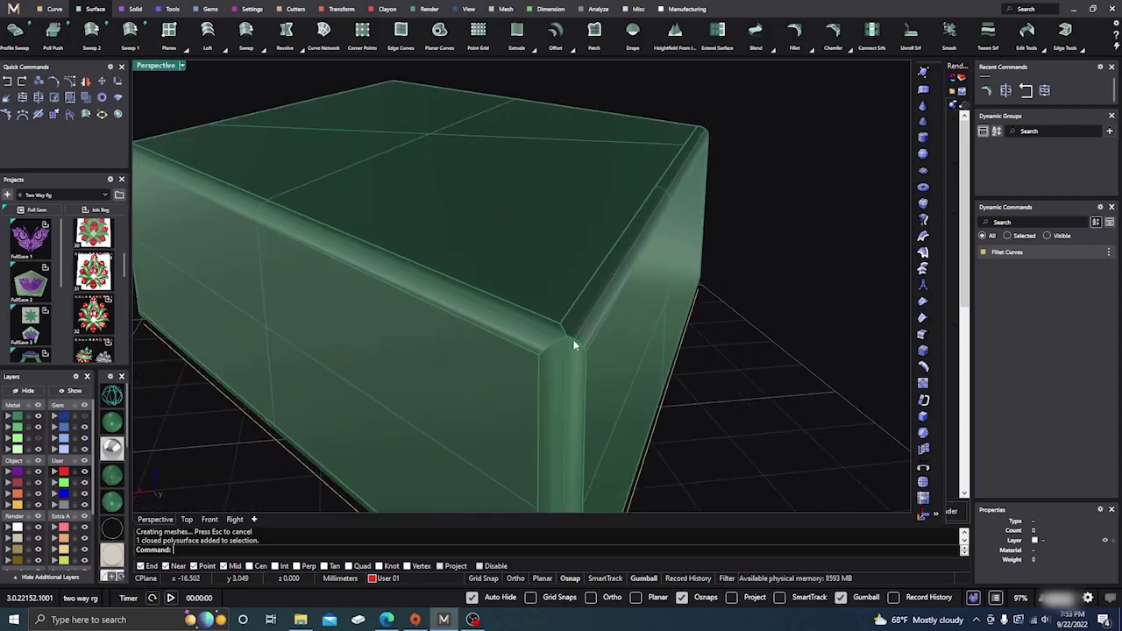
{"action": "scroll", "coordinate": [570, 350], "scroll_direction": "down", "scroll_amount": 5}
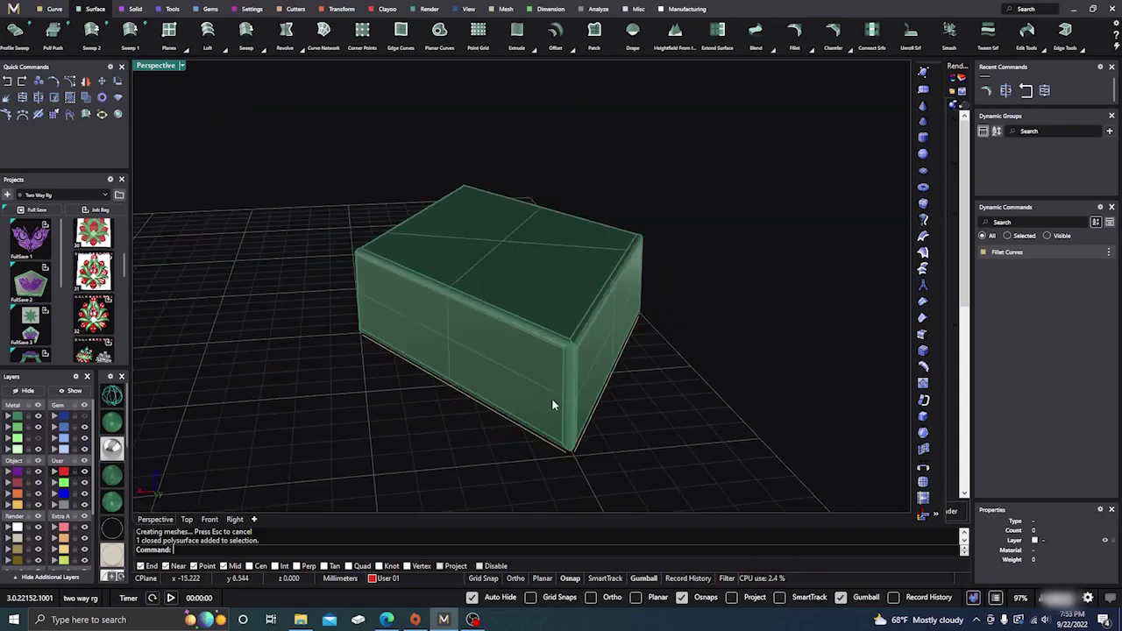
{"action": "mouse_move", "coordinate": [555, 406]}
{"action": "right_mouse_down"}
{"action": "mouse_move", "coordinate": [613, 395]}
{"action": "mouse_move", "coordinate": [559, 412]}
{"action": "right_mouse_up"}
{"action": "scroll", "coordinate": [554, 403], "scroll_direction": "down", "scroll_amount": 2}
{"action": "scroll", "coordinate": [500, 342], "scroll_direction": "up", "scroll_amount": 6}
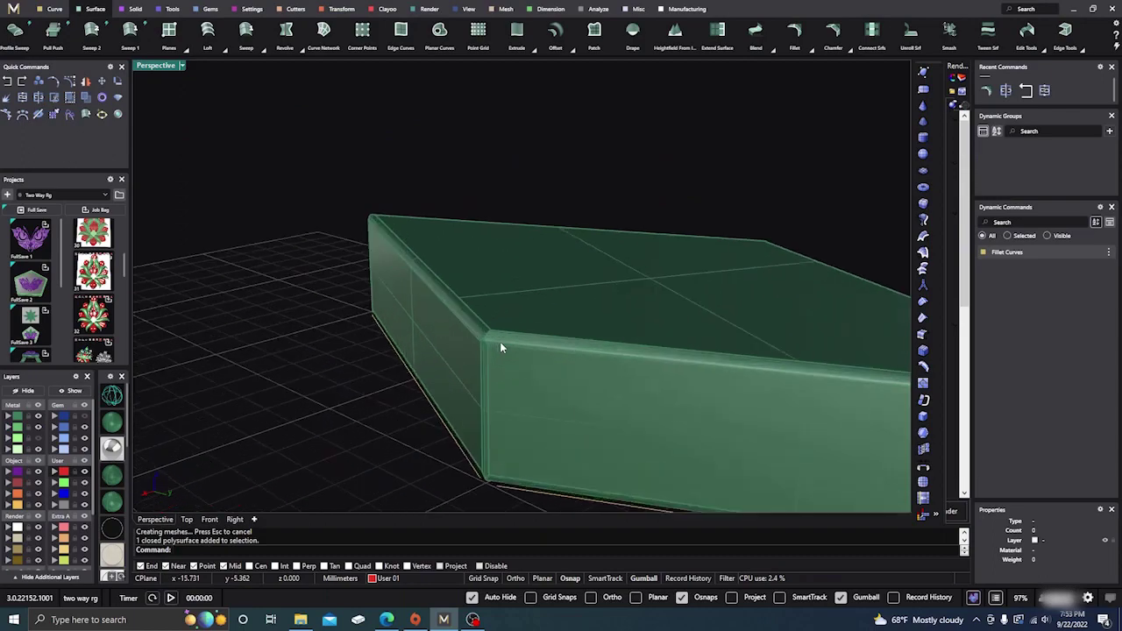
{"action": "scroll", "coordinate": [591, 373], "scroll_direction": "down", "scroll_amount": 5}
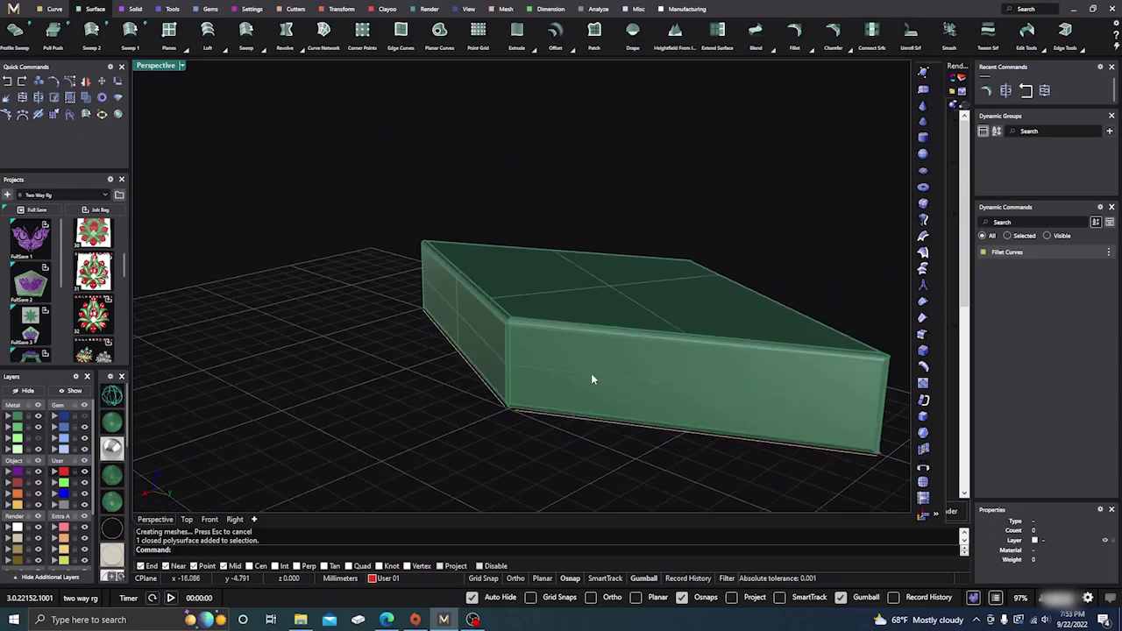
{"action": "right_click_drag", "start_coordinate": [590, 374], "coordinate": [553, 347]}
{"action": "scroll", "coordinate": [553, 347], "scroll_direction": "down", "scroll_amount": 2}
{"action": "scroll", "coordinate": [624, 302], "scroll_direction": "up", "scroll_amount": 5}
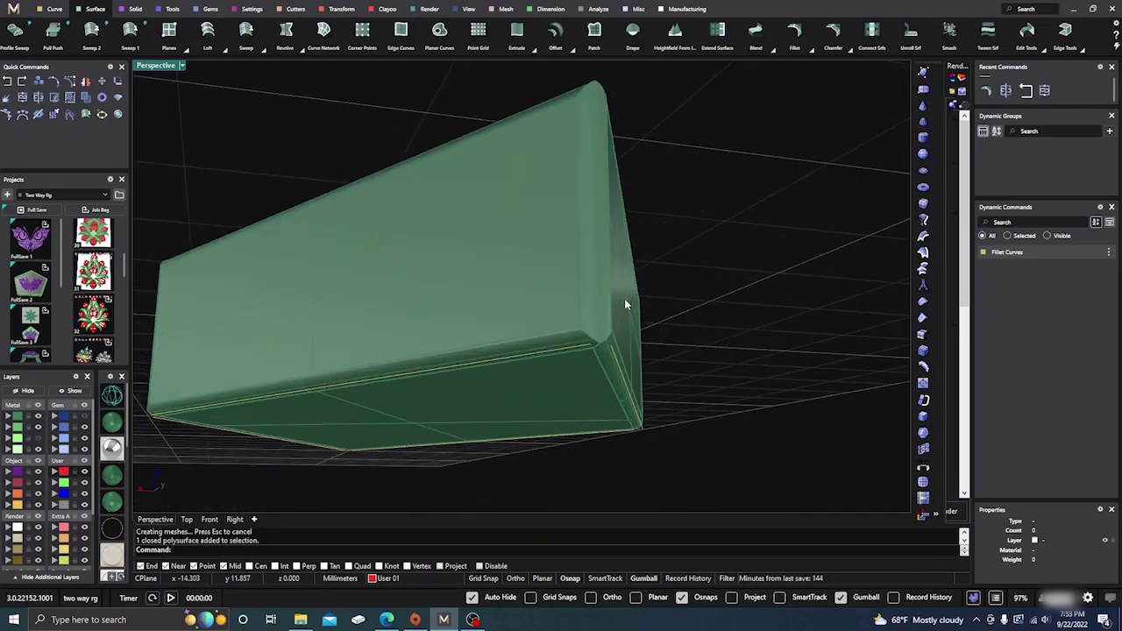
{"action": "scroll", "coordinate": [606, 331], "scroll_direction": "up", "scroll_amount": 3}
{"action": "scroll", "coordinate": [606, 331], "scroll_direction": "down", "scroll_amount": 6}
{"action": "right_click_drag", "start_coordinate": [637, 344], "coordinate": [596, 393]}
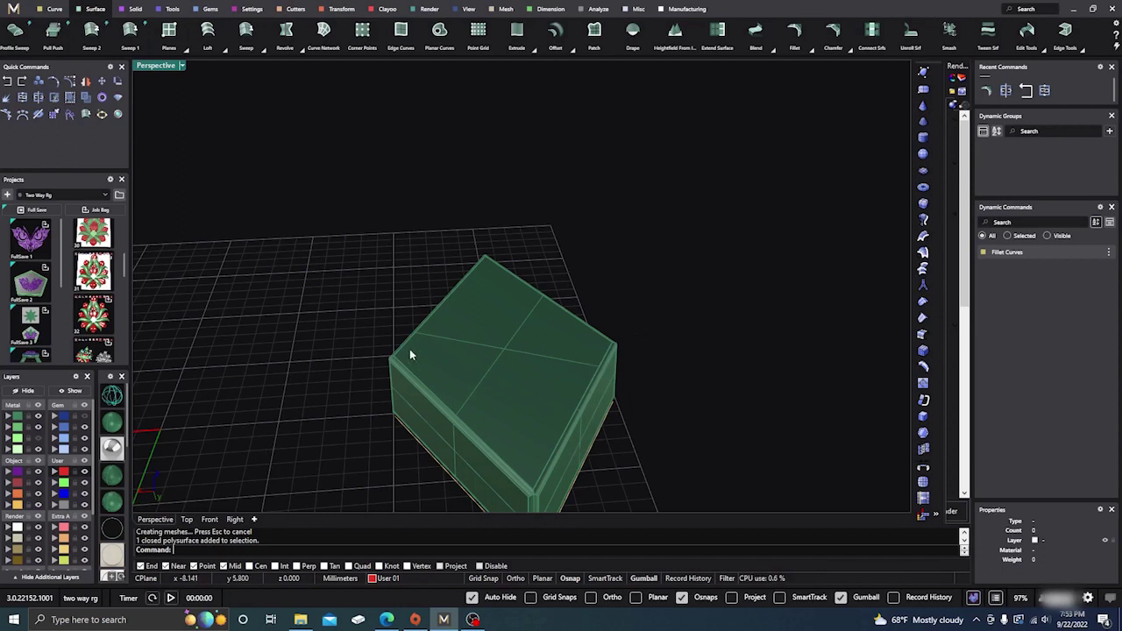
{"action": "right_click_drag", "start_coordinate": [473, 325], "coordinate": [511, 376]}
{"action": "scroll", "coordinate": [510, 348], "scroll_direction": "up", "scroll_amount": 5}
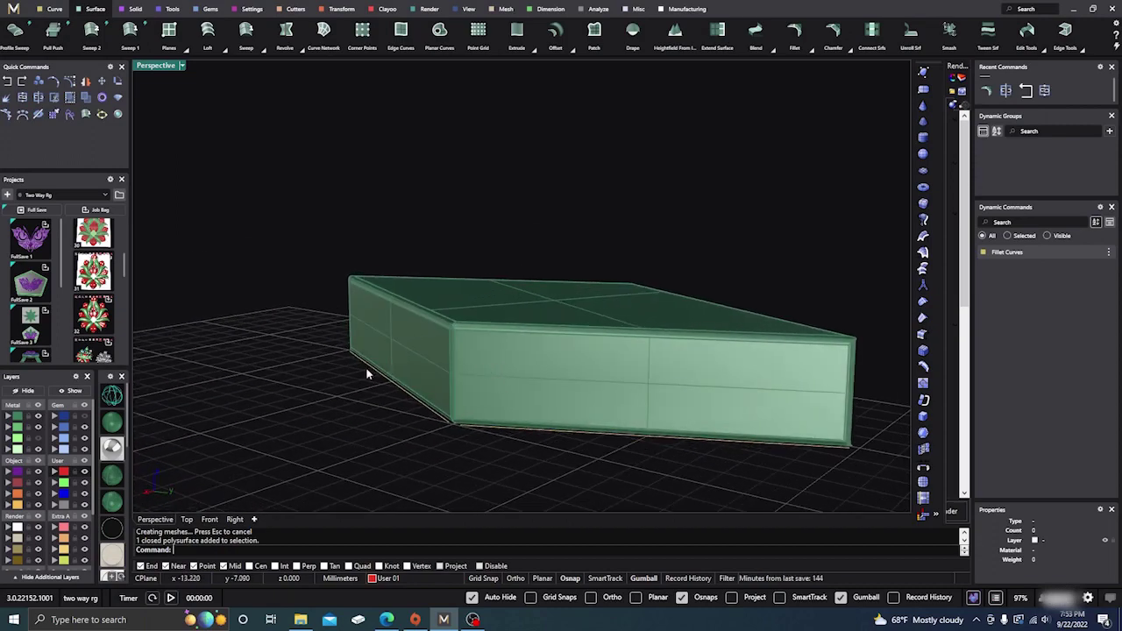
{"action": "scroll", "coordinate": [364, 379], "scroll_direction": "down", "scroll_amount": 3}
{"action": "right_click_drag", "start_coordinate": [363, 383], "coordinate": [368, 418]}
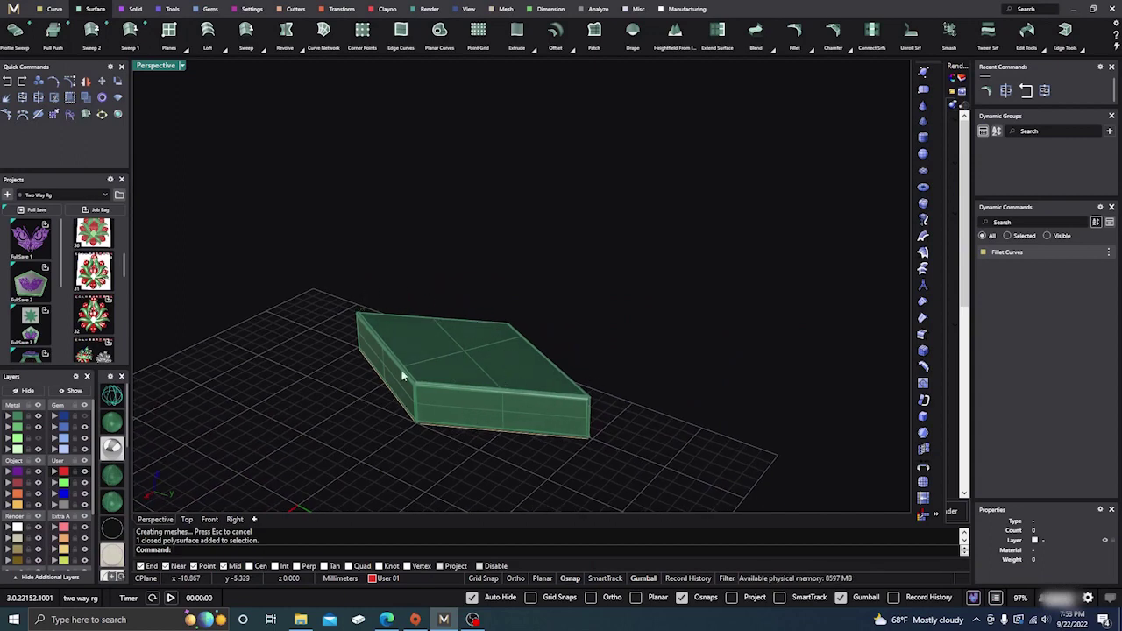
{"action": "right_click_drag", "start_coordinate": [553, 328], "coordinate": [503, 378]}
{"action": "scroll", "coordinate": [503, 378], "scroll_direction": "up", "scroll_amount": 3}
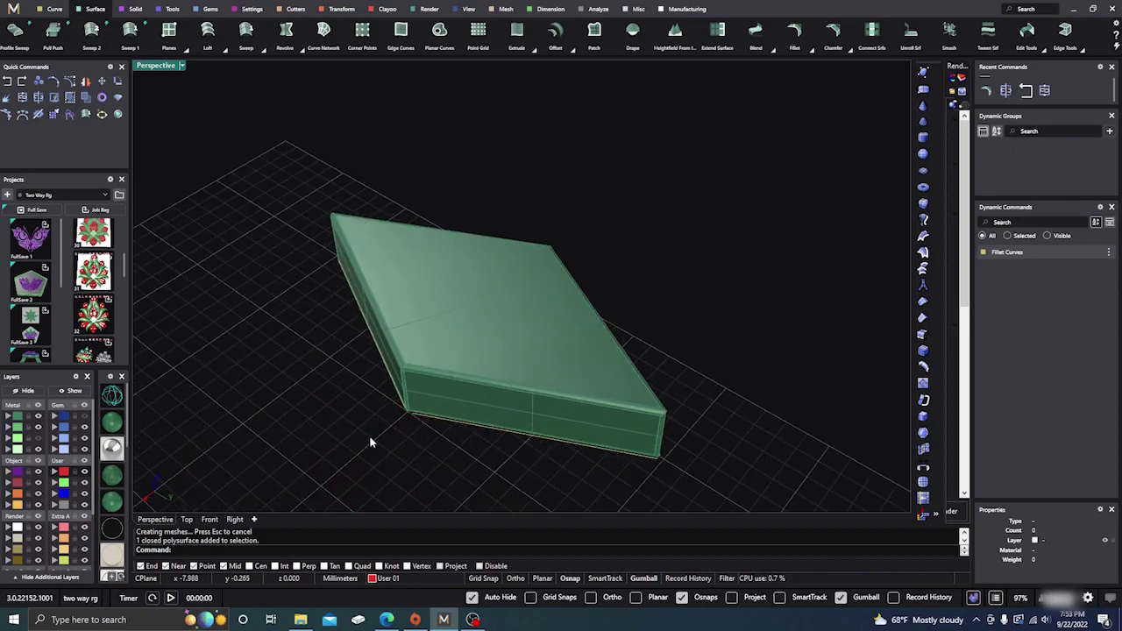
{"action": "right_click_drag", "start_coordinate": [373, 438], "coordinate": [600, 382]}
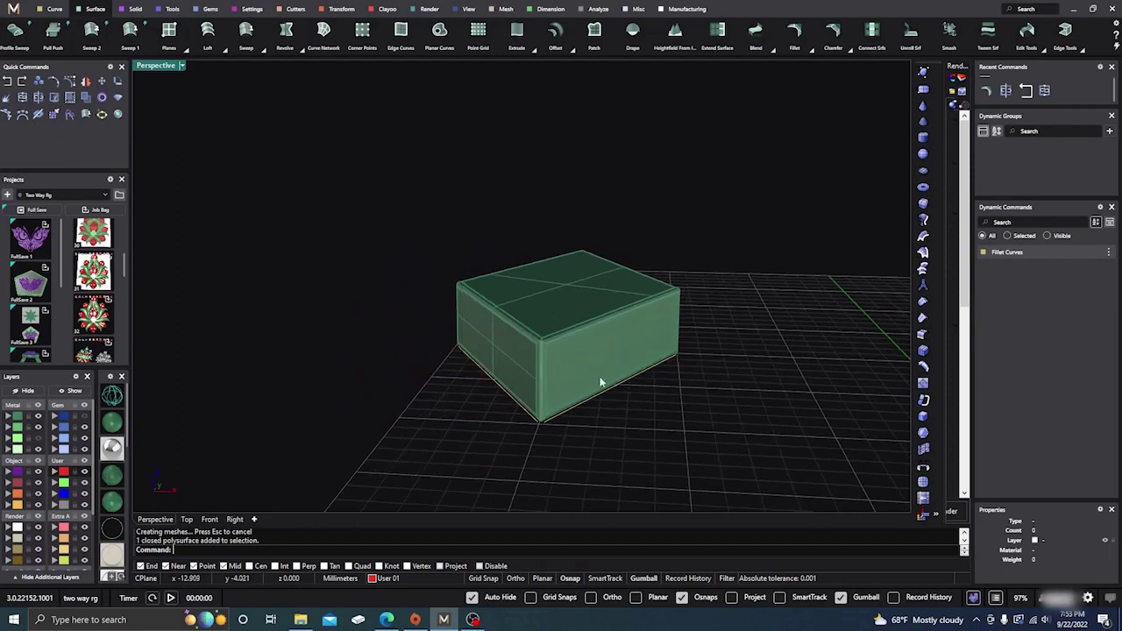